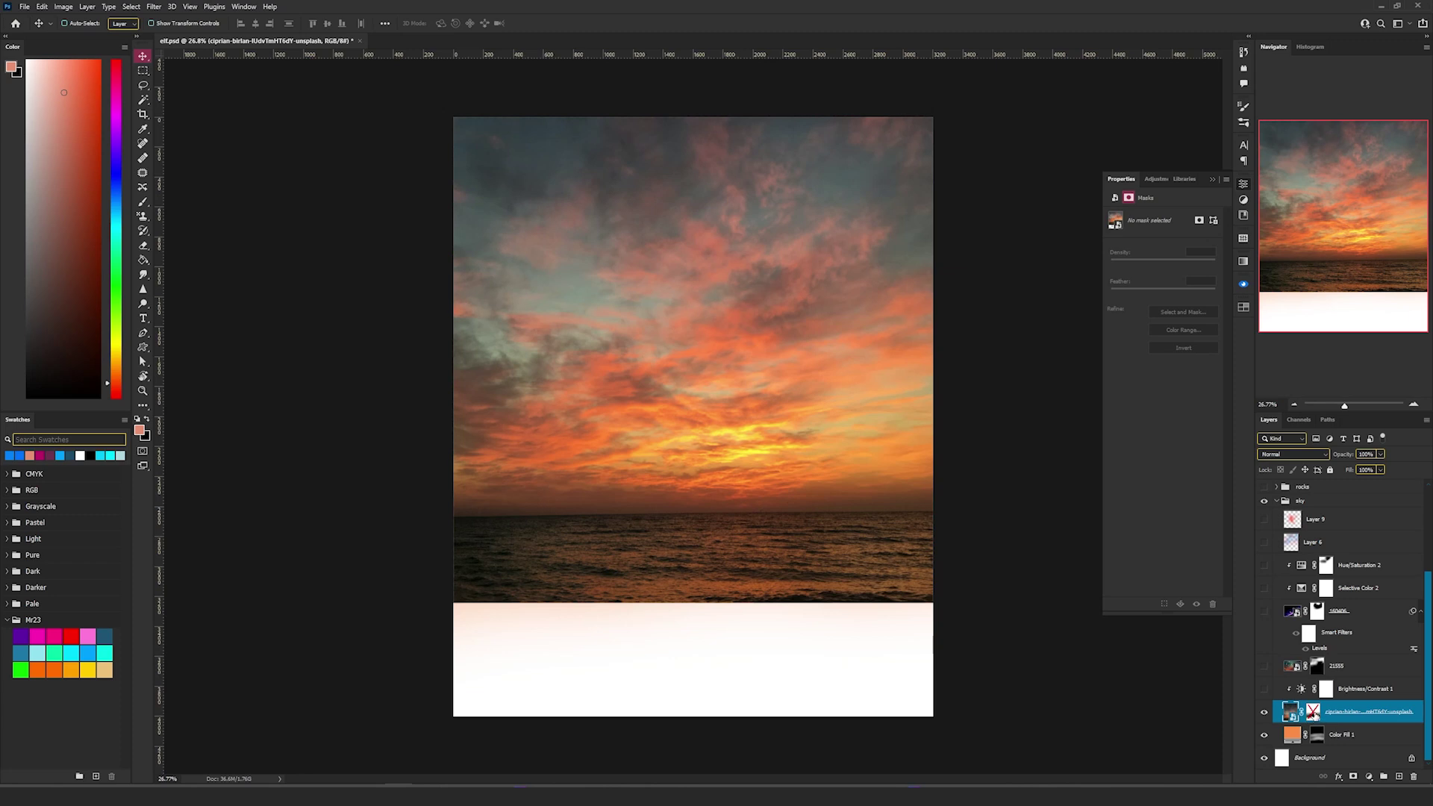
Enable the sunset sky layer's mask, show the Brightness/Contrast 1 adjustment clipped to it and open that adjustment's settings
shift+click(1314, 713)
click(1264, 690)
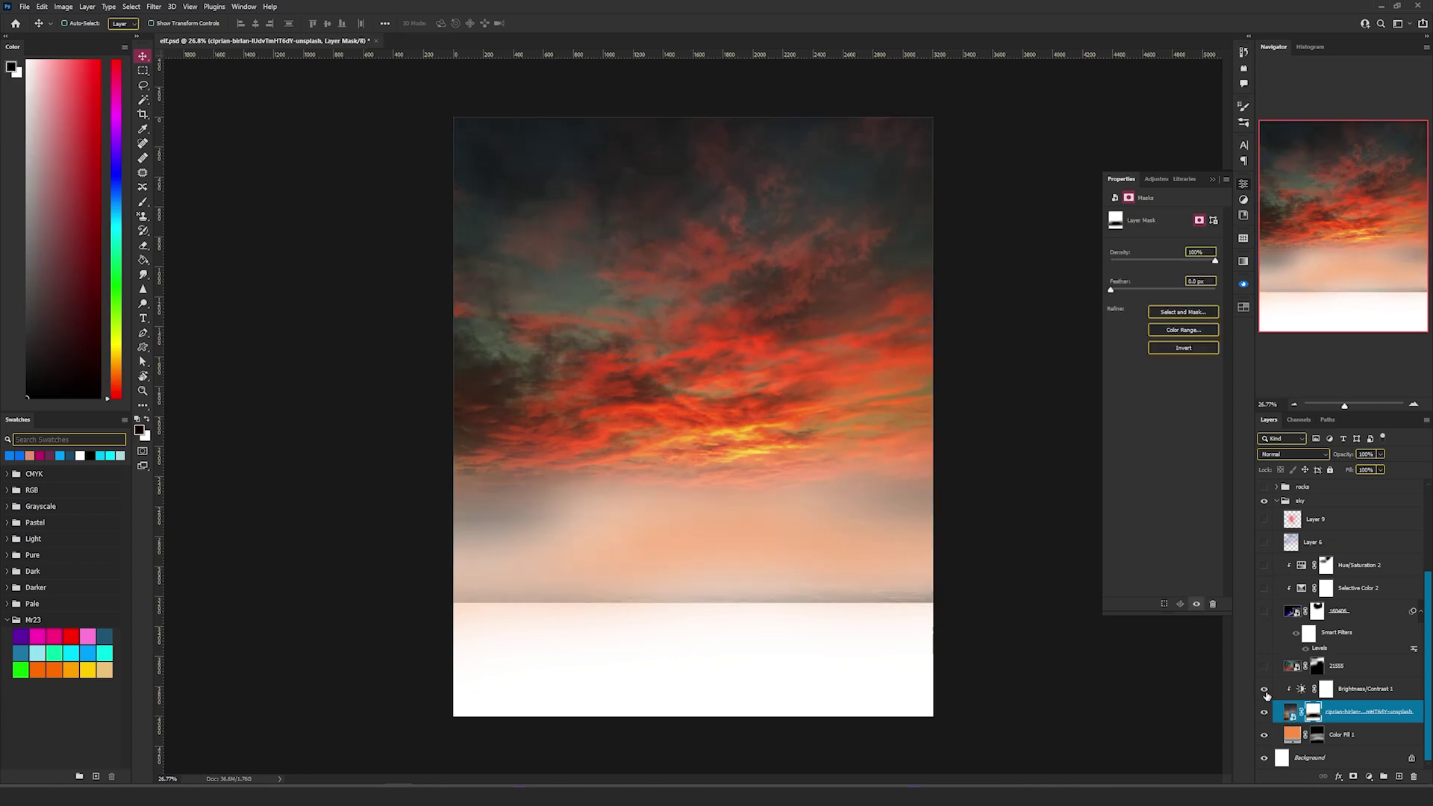
click(1302, 691)
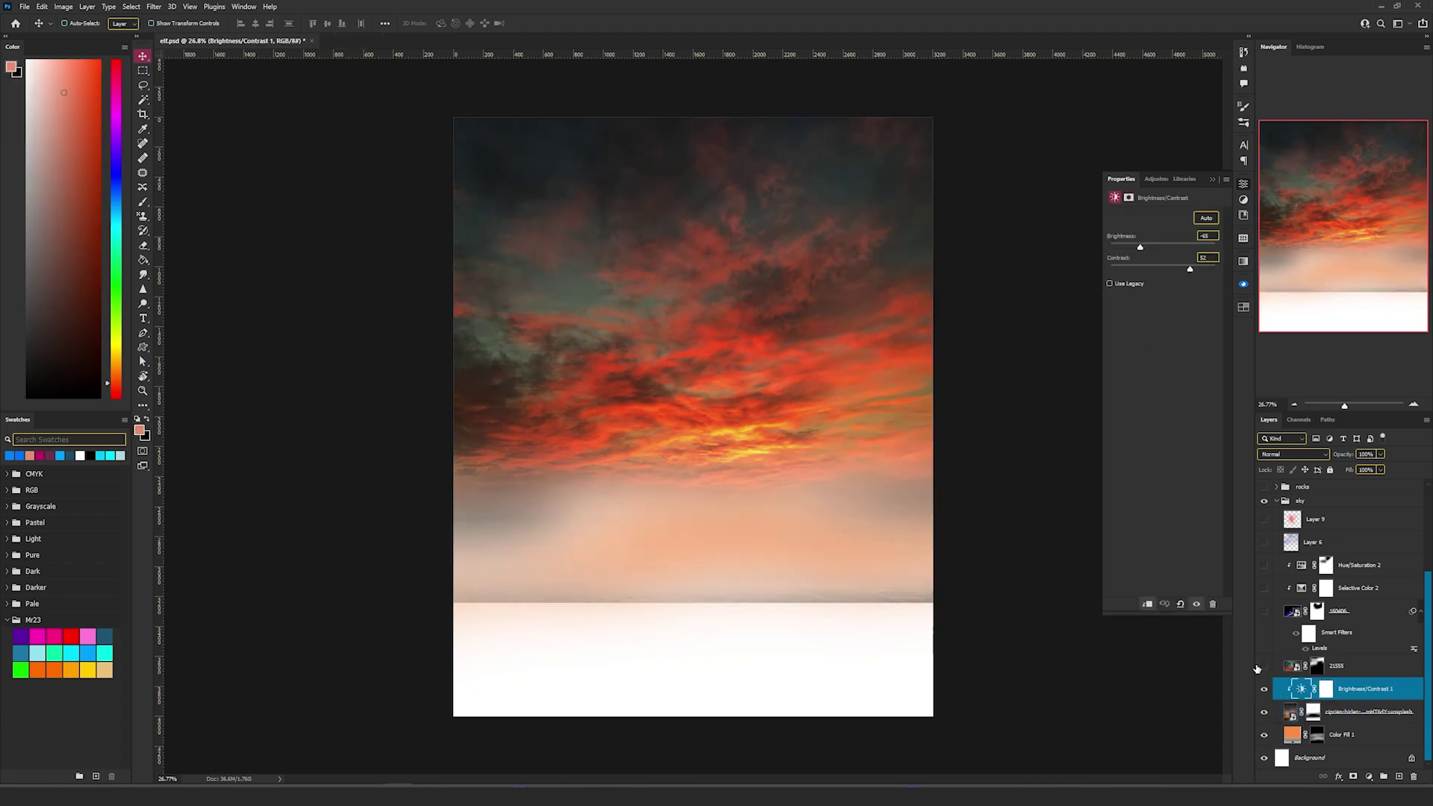
Show the nebula layer 21555 and enable its layer mask
click(1264, 666)
shift+click(1317, 668)
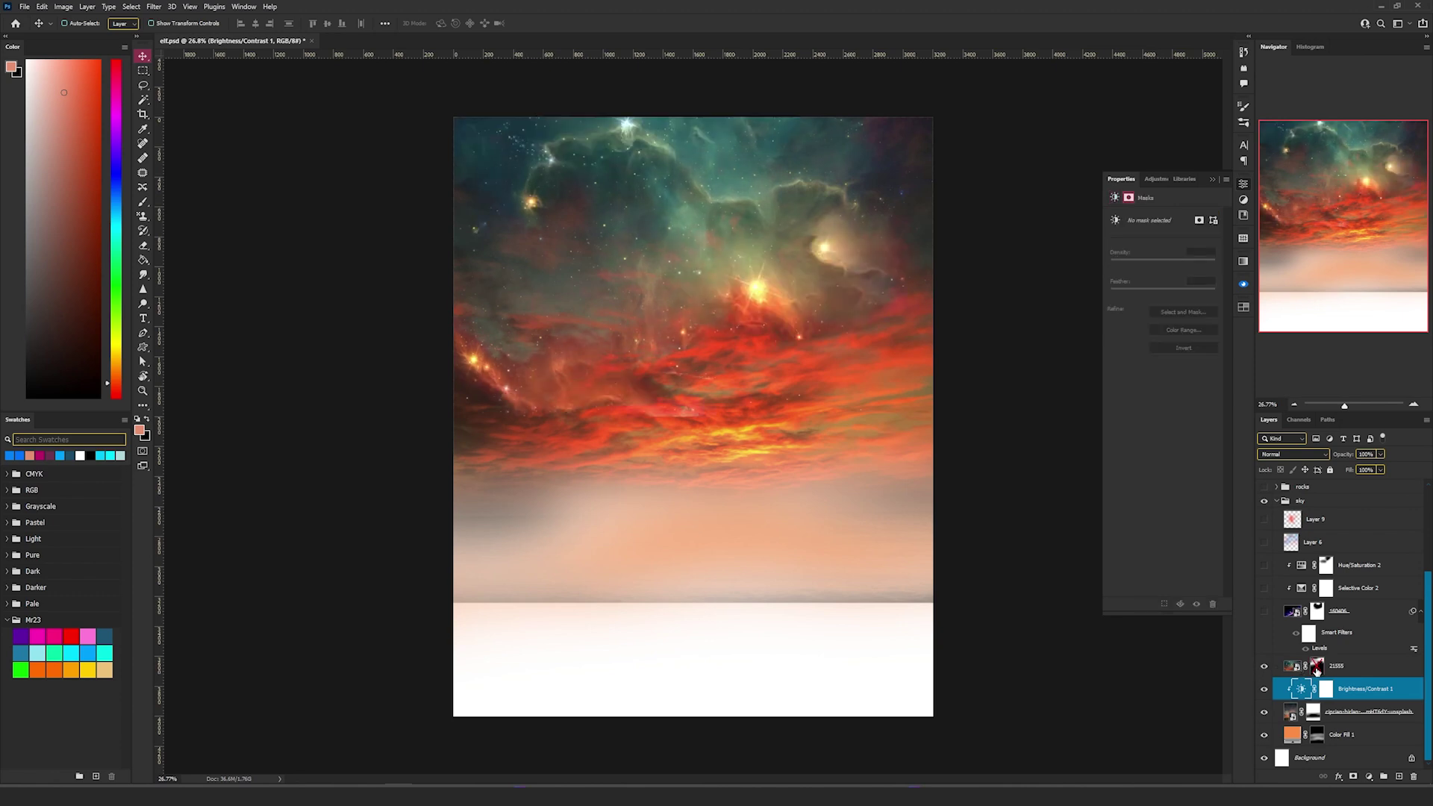
shift+click(1313, 670)
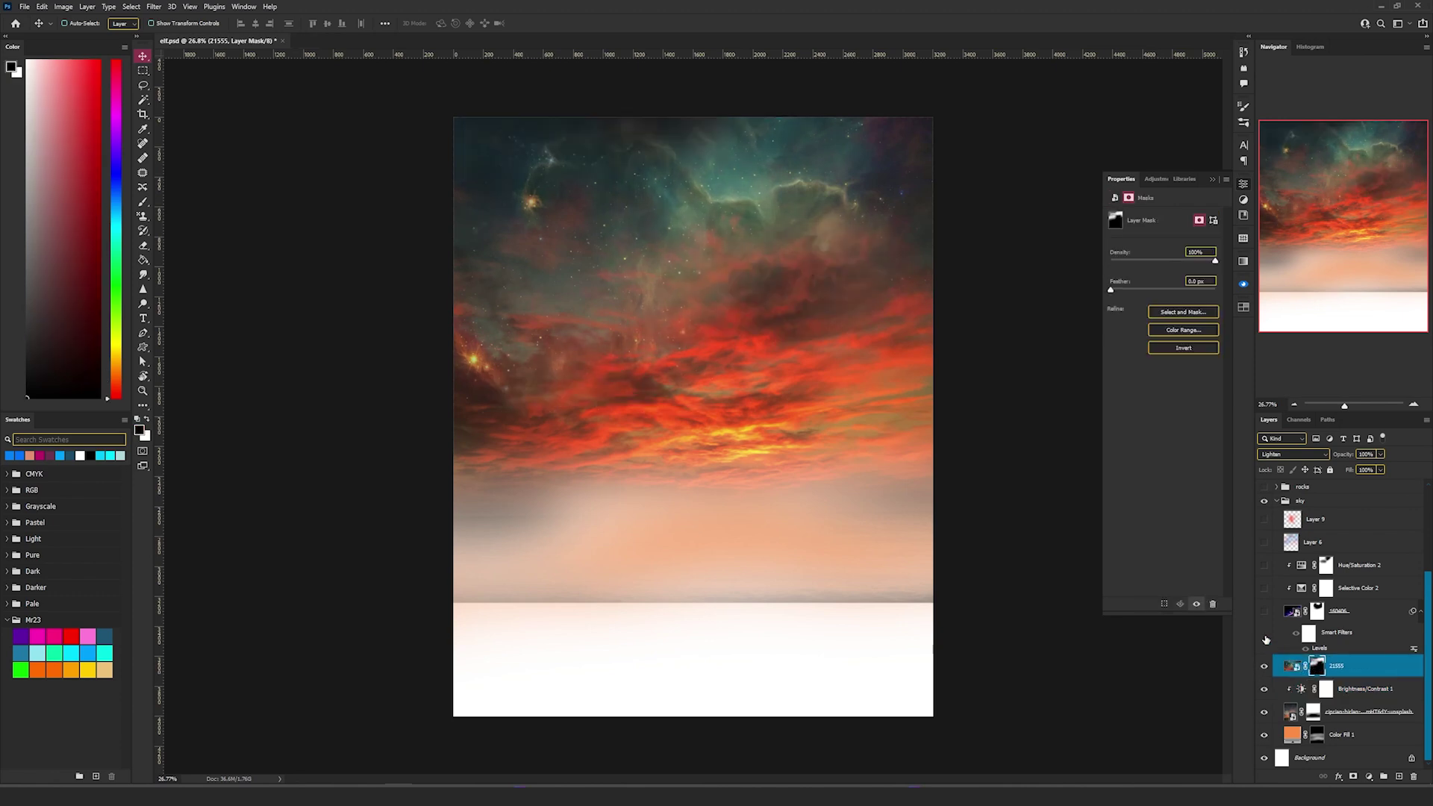
Show the ringed planet layer and enable its layer mask to hide the surrounding picture
click(1264, 612)
shift+click(1318, 612)
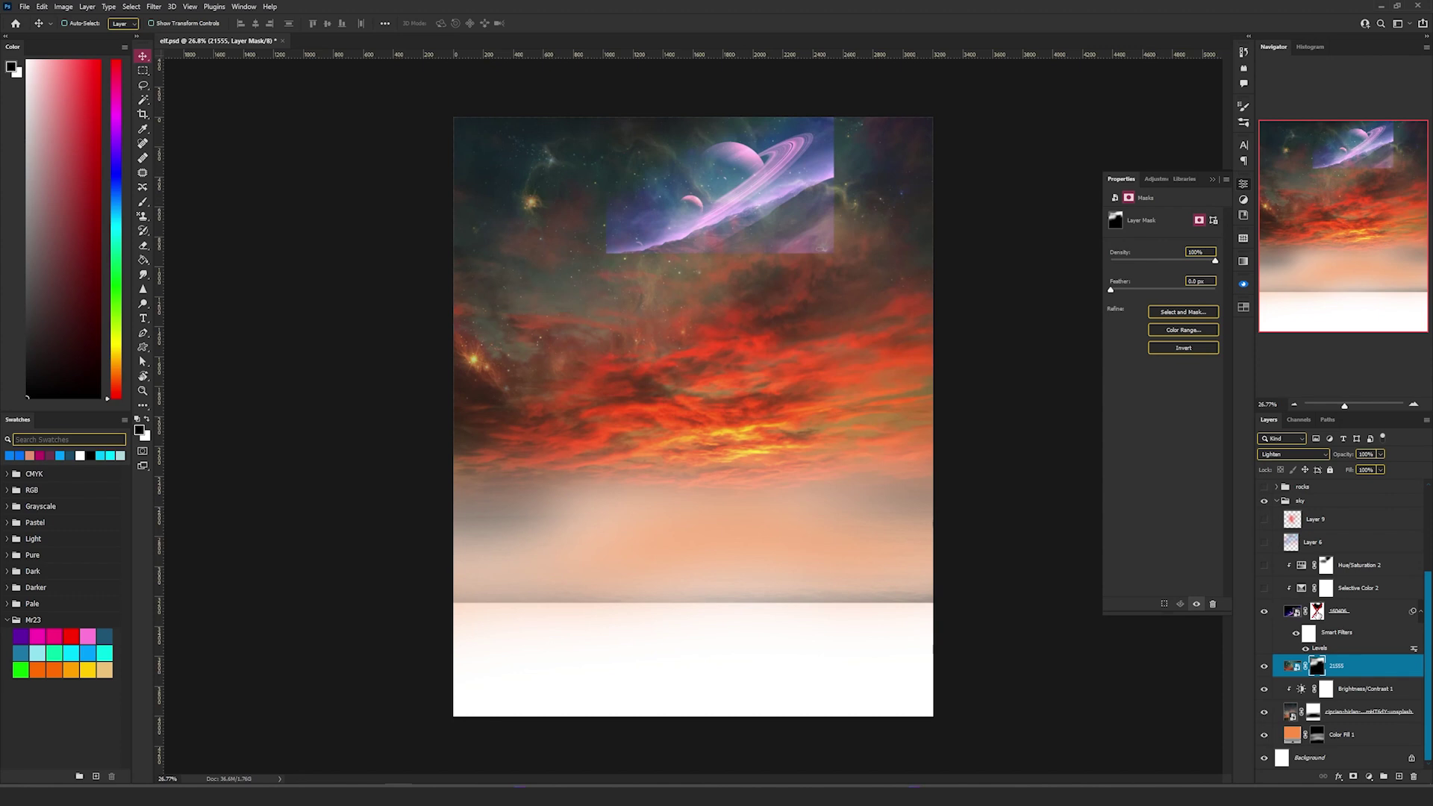
shift+click(1317, 612)
Show the planet's clipped Selective Color 2 and Hue/Saturation 2 adjustments and open the Selective Color settings
click(1263, 589)
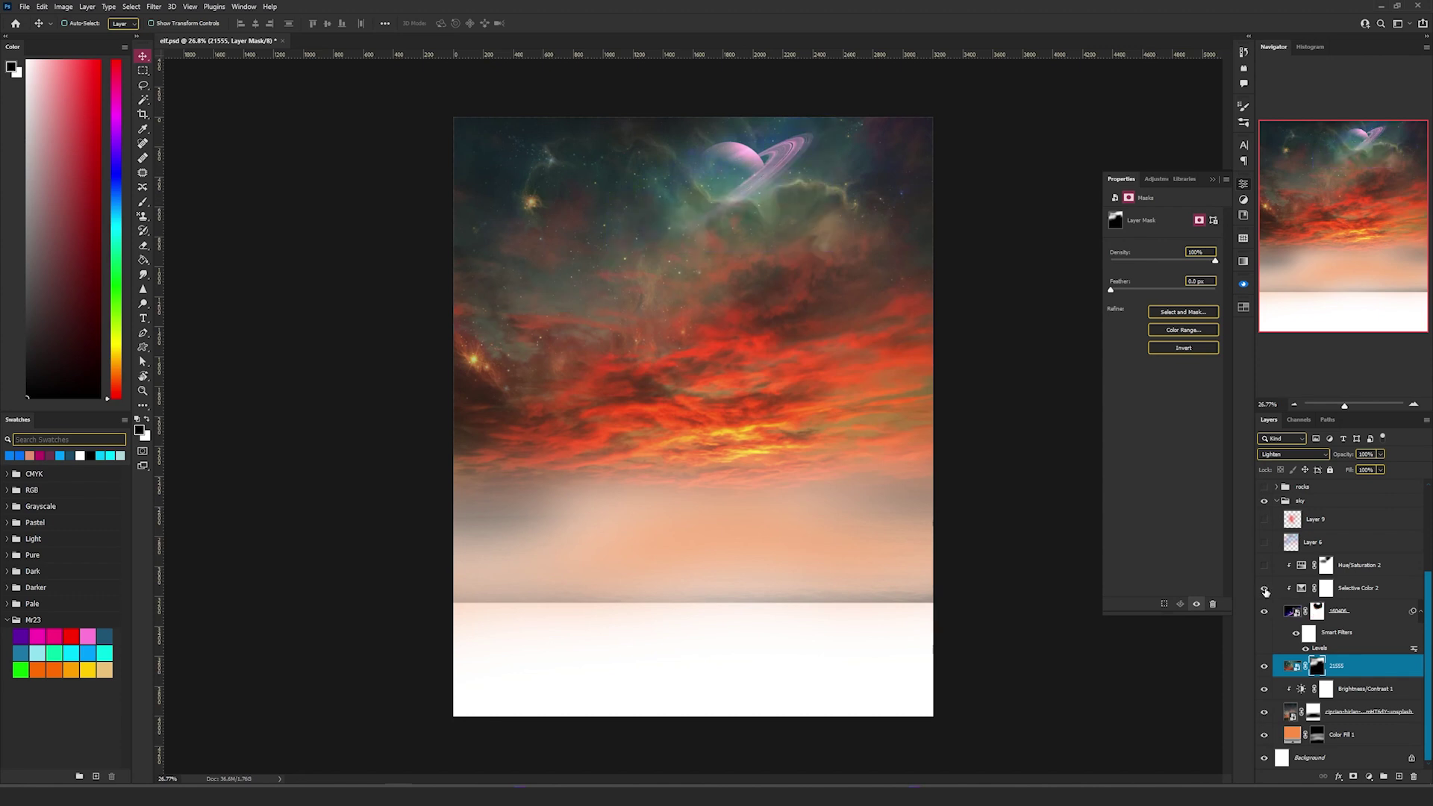
click(1325, 588)
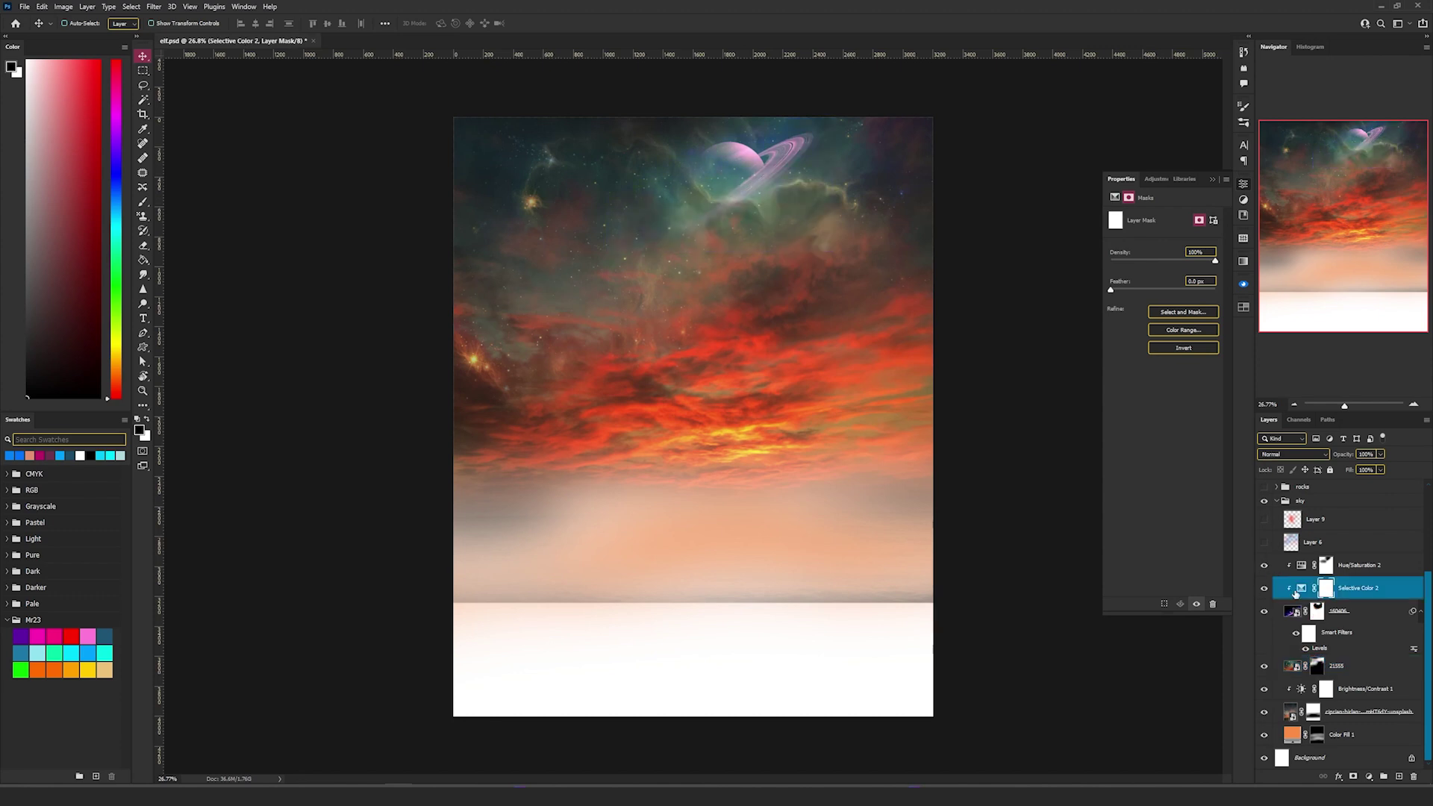
click(1299, 589)
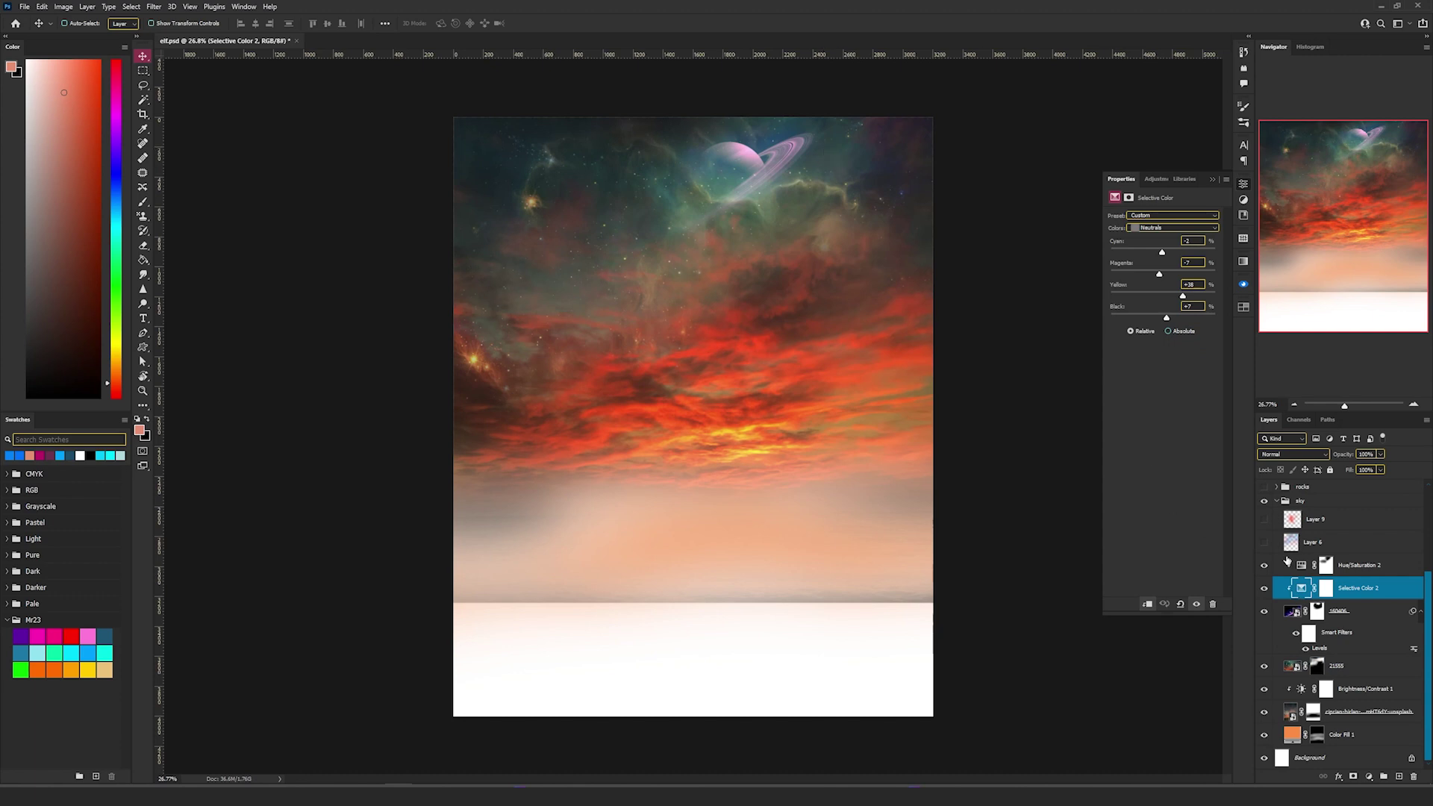
Show and select Layer 6, the colour overlay above the planet's adjustments
click(1264, 542)
click(1309, 543)
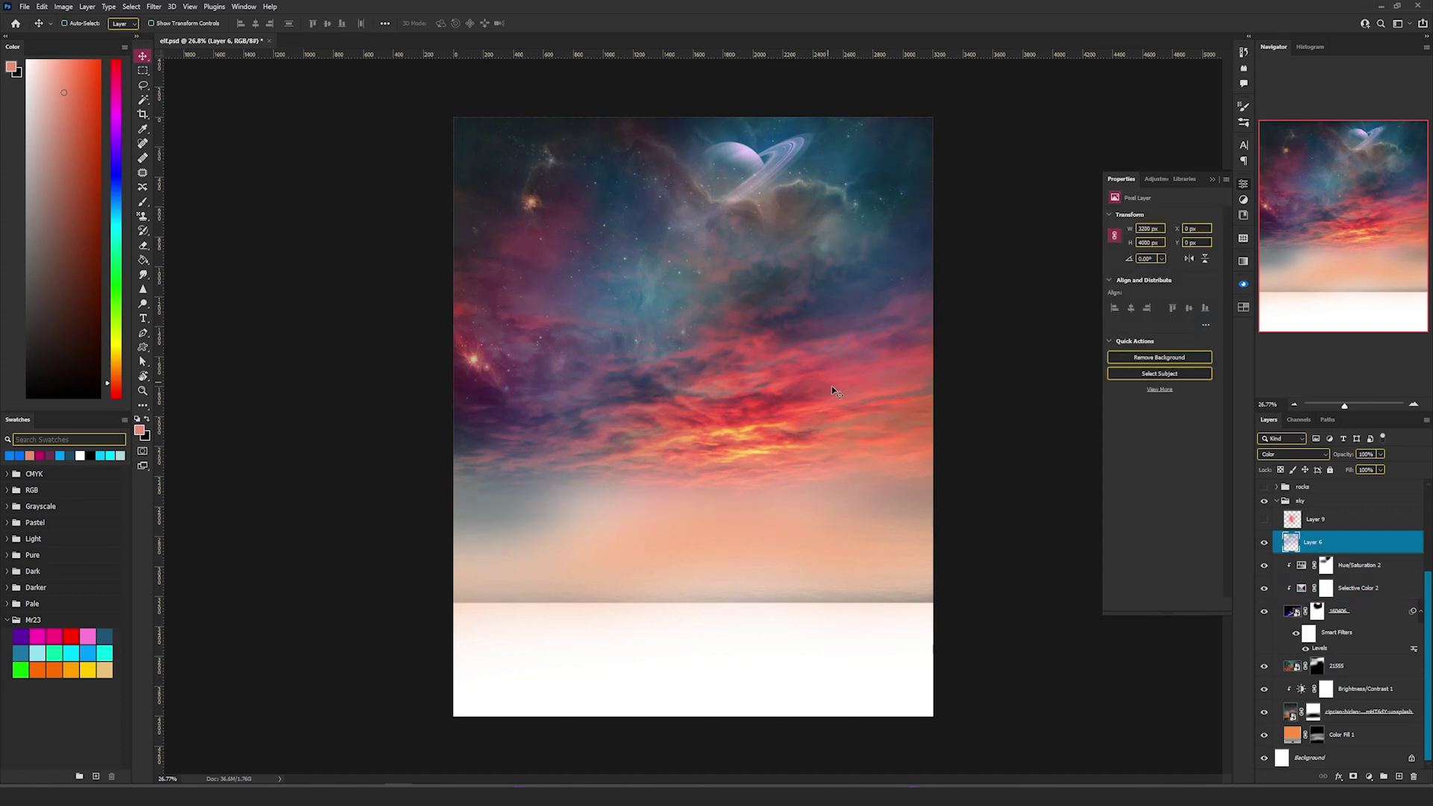
drag(724, 246, 695, 234)
key(ctrl+z)
Hide Layer 6 and add a new layer above it in Color blend mode
click(1264, 541)
click(1397, 778)
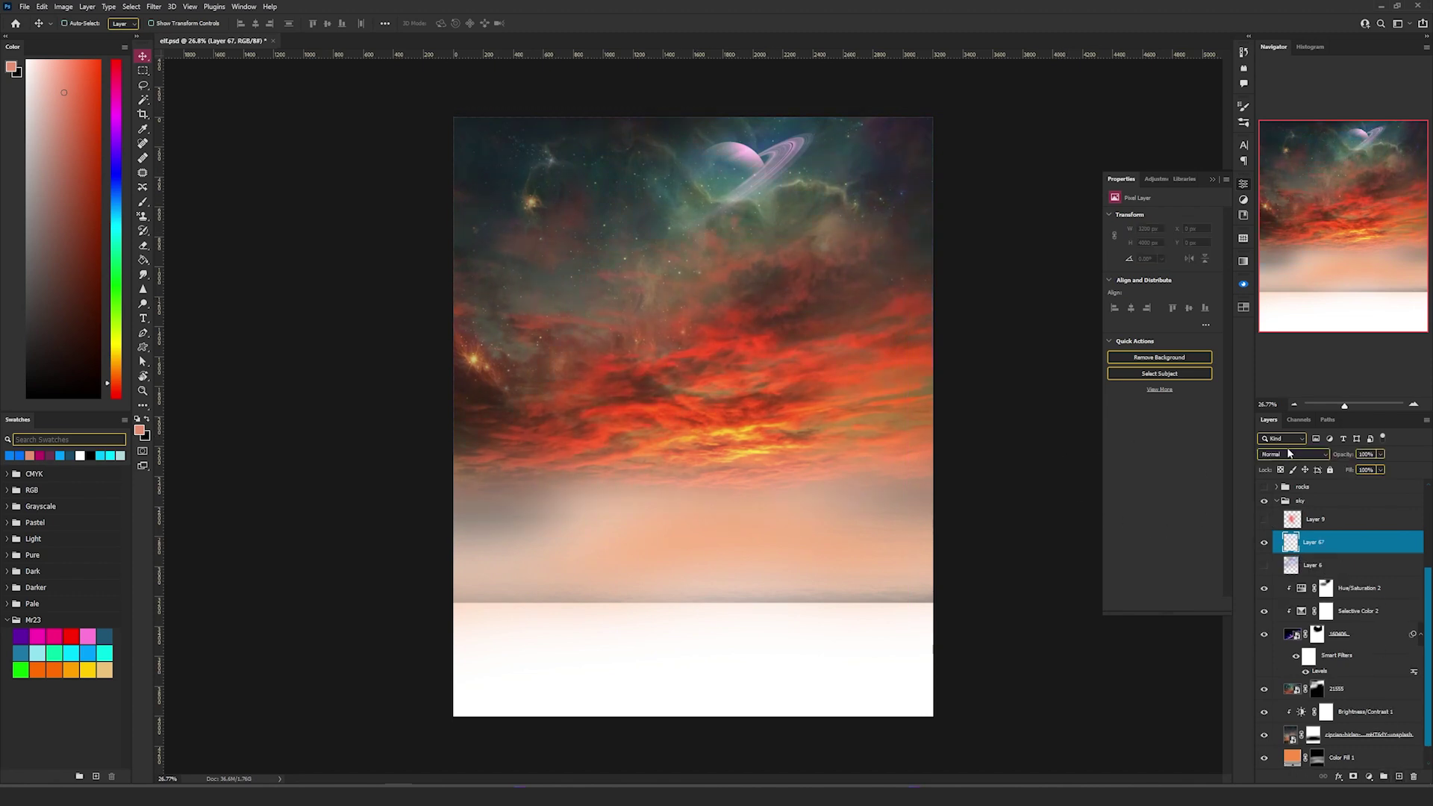
click(1289, 453)
click(1297, 719)
Paint the new layer with an enlarged brush, blue around the planet and central nebula and magenta over the left part of the sky
key(b)
right_click(604, 287)
click(725, 211)
key(Return)
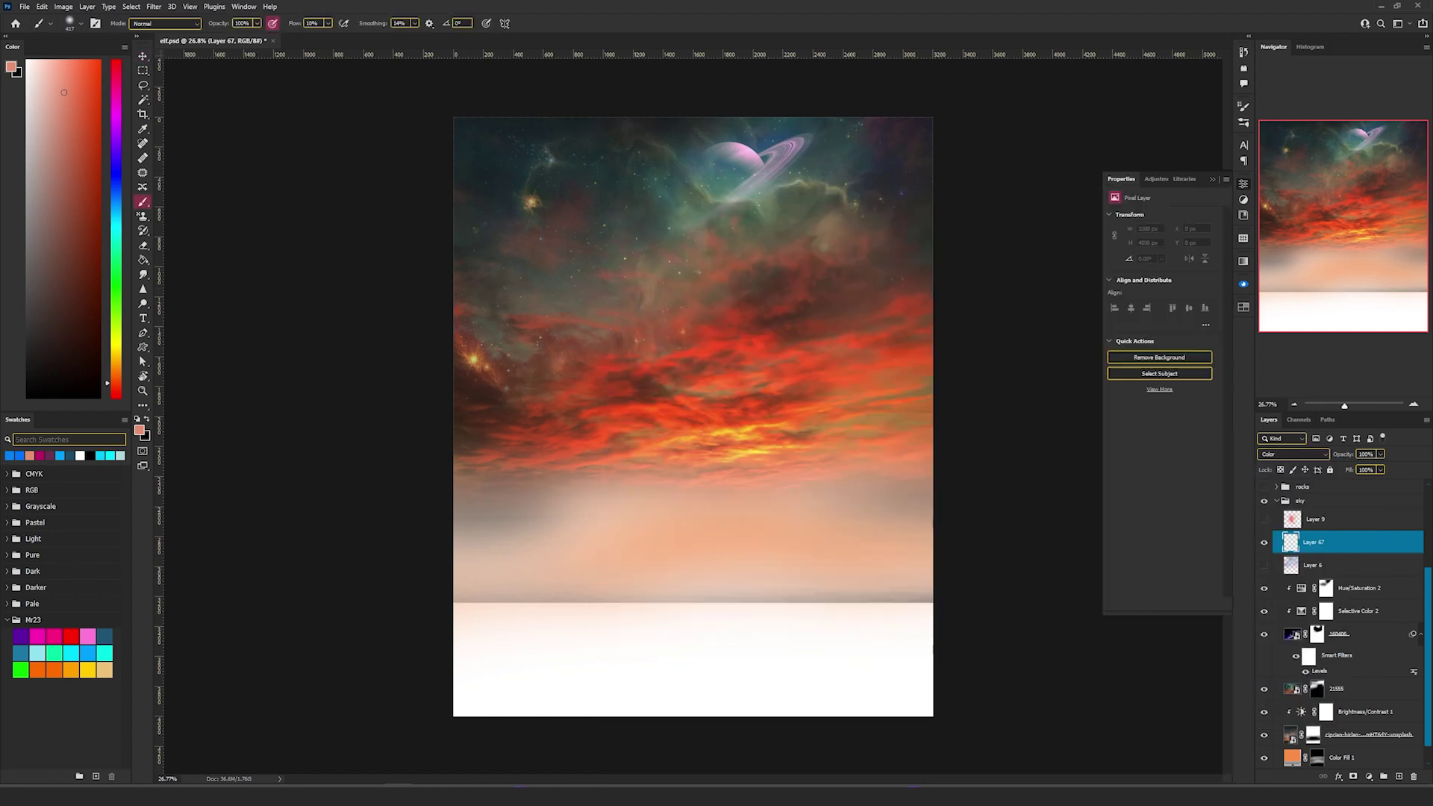
click(63, 456)
key(bracketright)
key(bracketright)
key(bracketright)
key(bracketright)
key(bracketright)
mouse_move(651, 196)
mouse_down()
mouse_move(745, 164)
mouse_move(874, 161)
mouse_move(915, 211)
mouse_move(720, 262)
mouse_move(627, 304)
mouse_move(639, 262)
mouse_move(544, 118)
mouse_up()
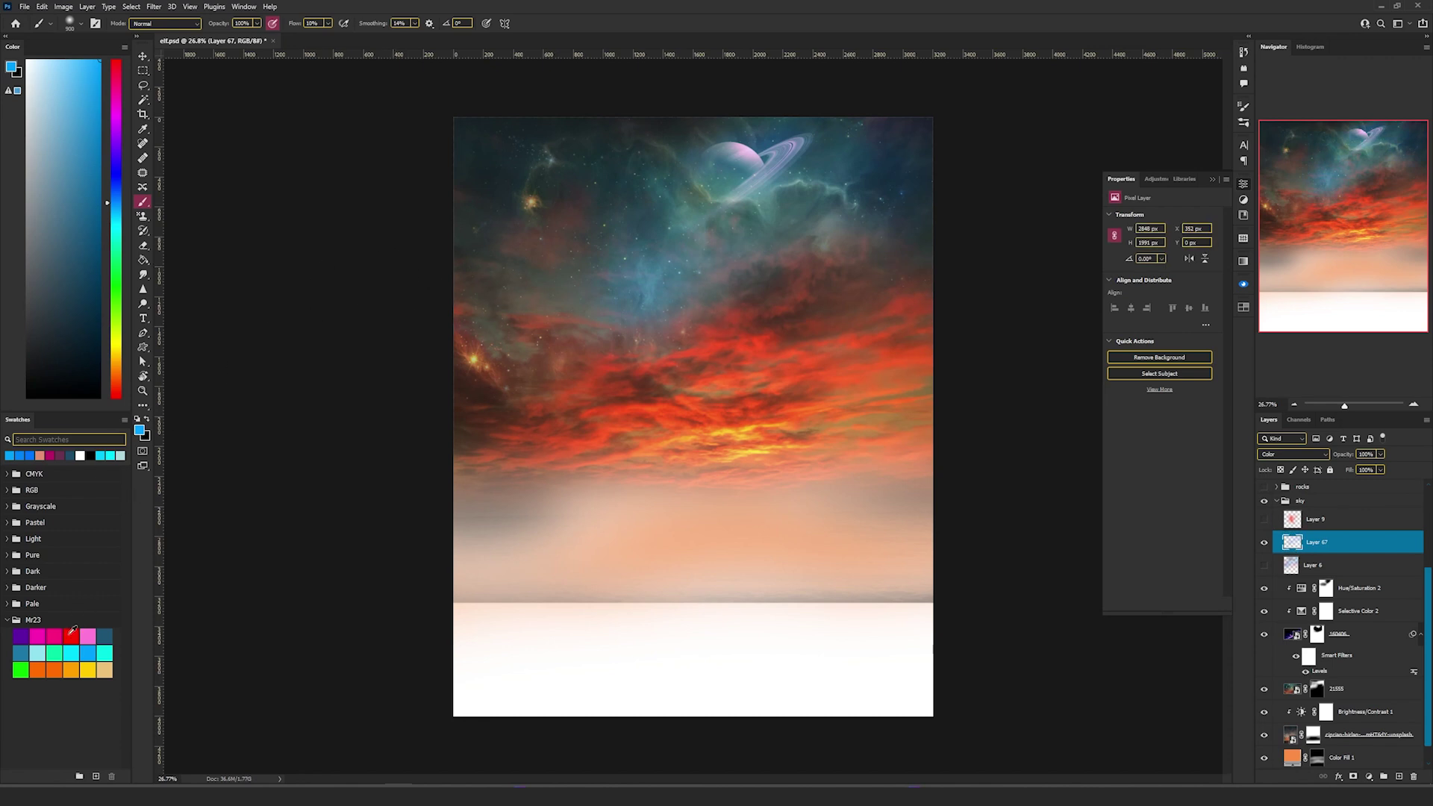
click(37, 636)
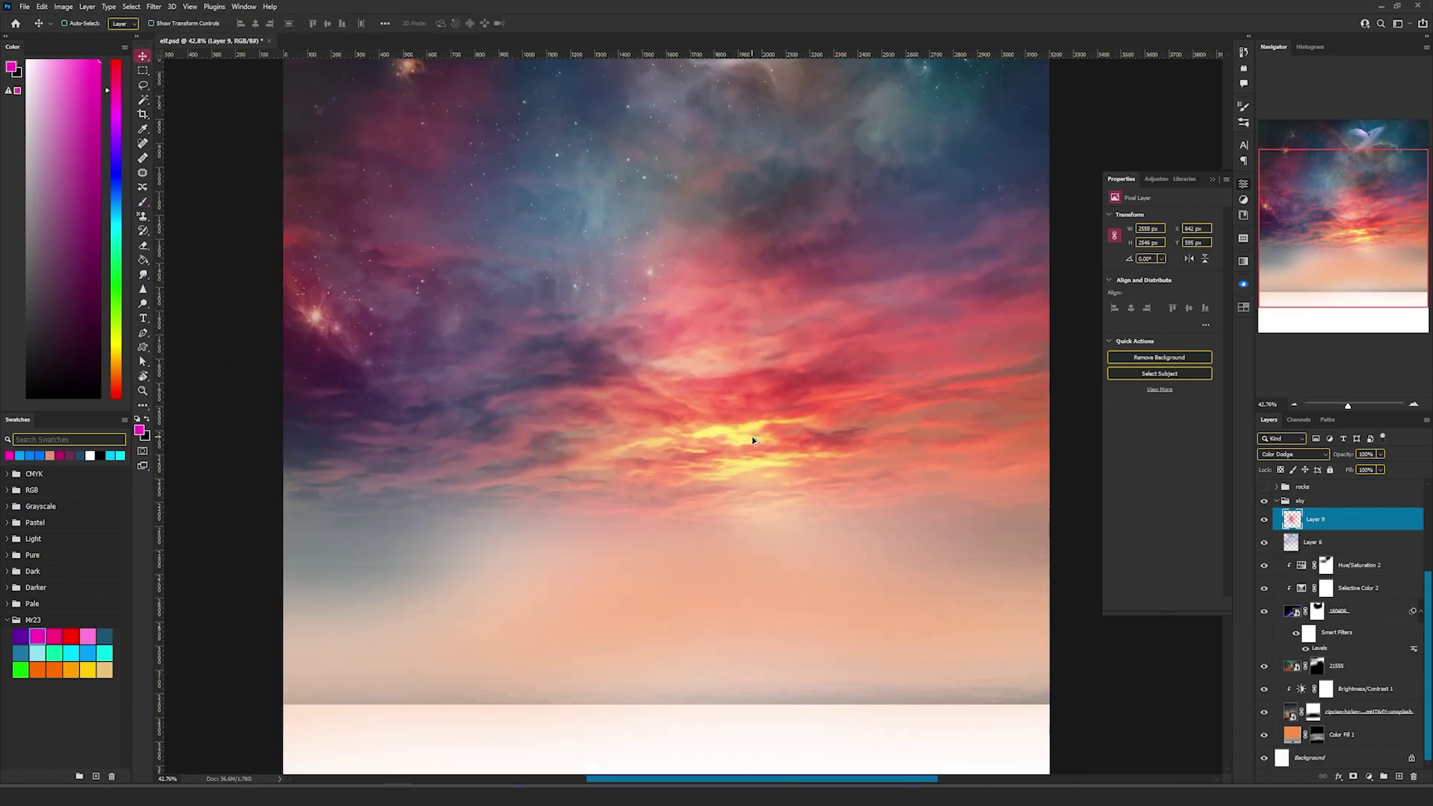
Show Layer 9, which adds the glow over the sunset behind the horizon
scroll(752, 440, up, 1)
drag(752, 440, 736, 526)
click(1263, 520)
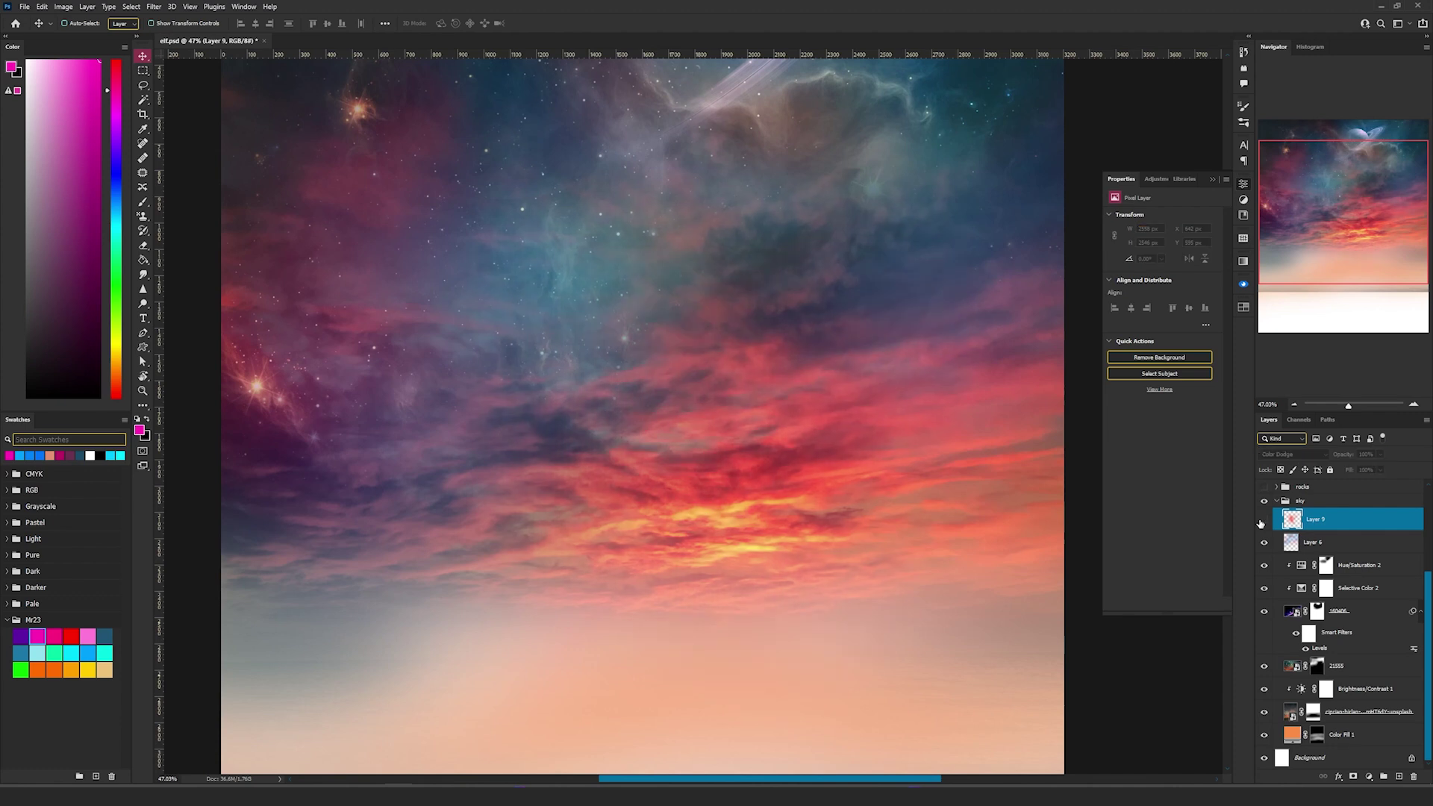
click(1263, 521)
Try Layer 9 in Normal blend mode for comparison and set it back to Color Dodge
drag(732, 537, 745, 483)
click(1303, 455)
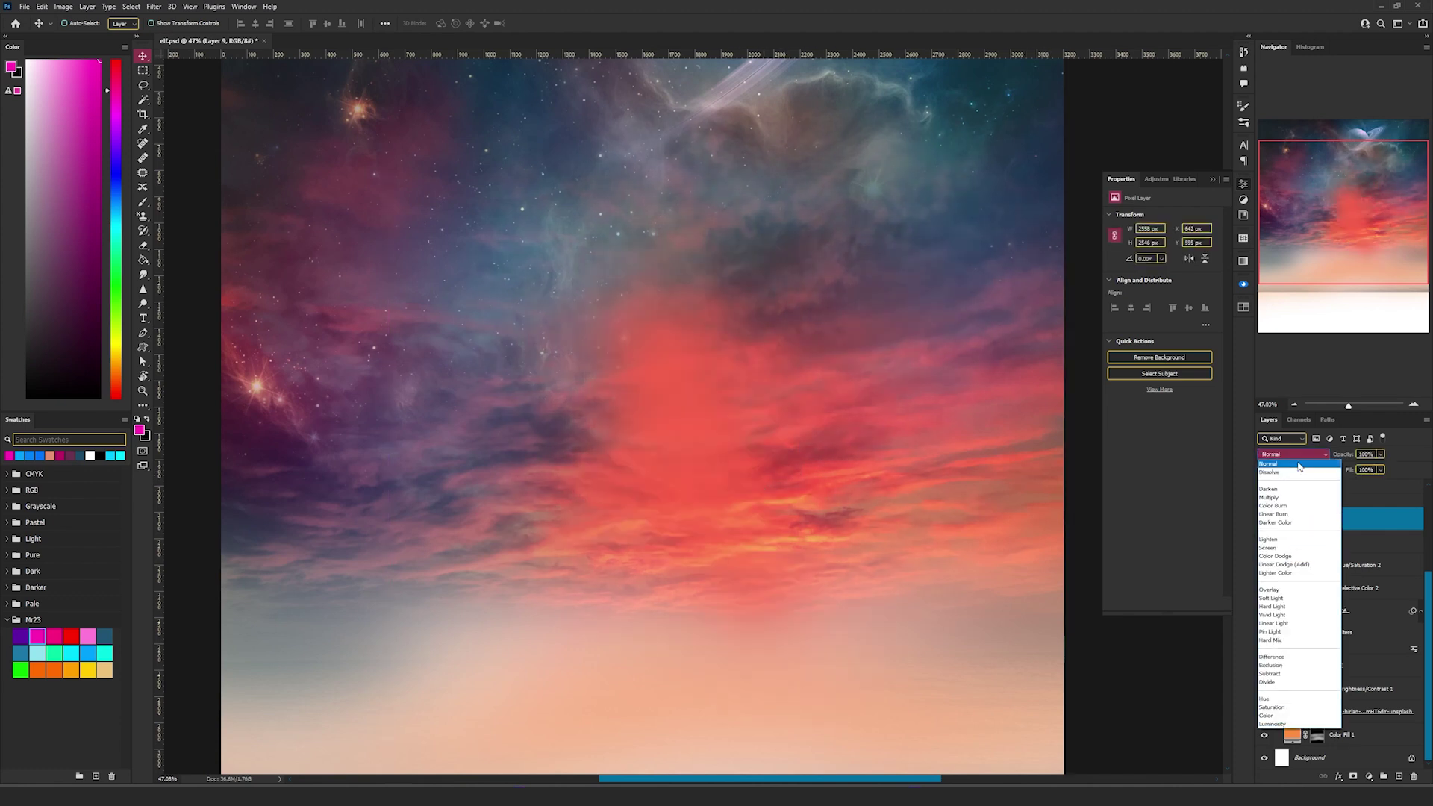
click(1268, 464)
drag(789, 476, 842, 441)
click(1292, 455)
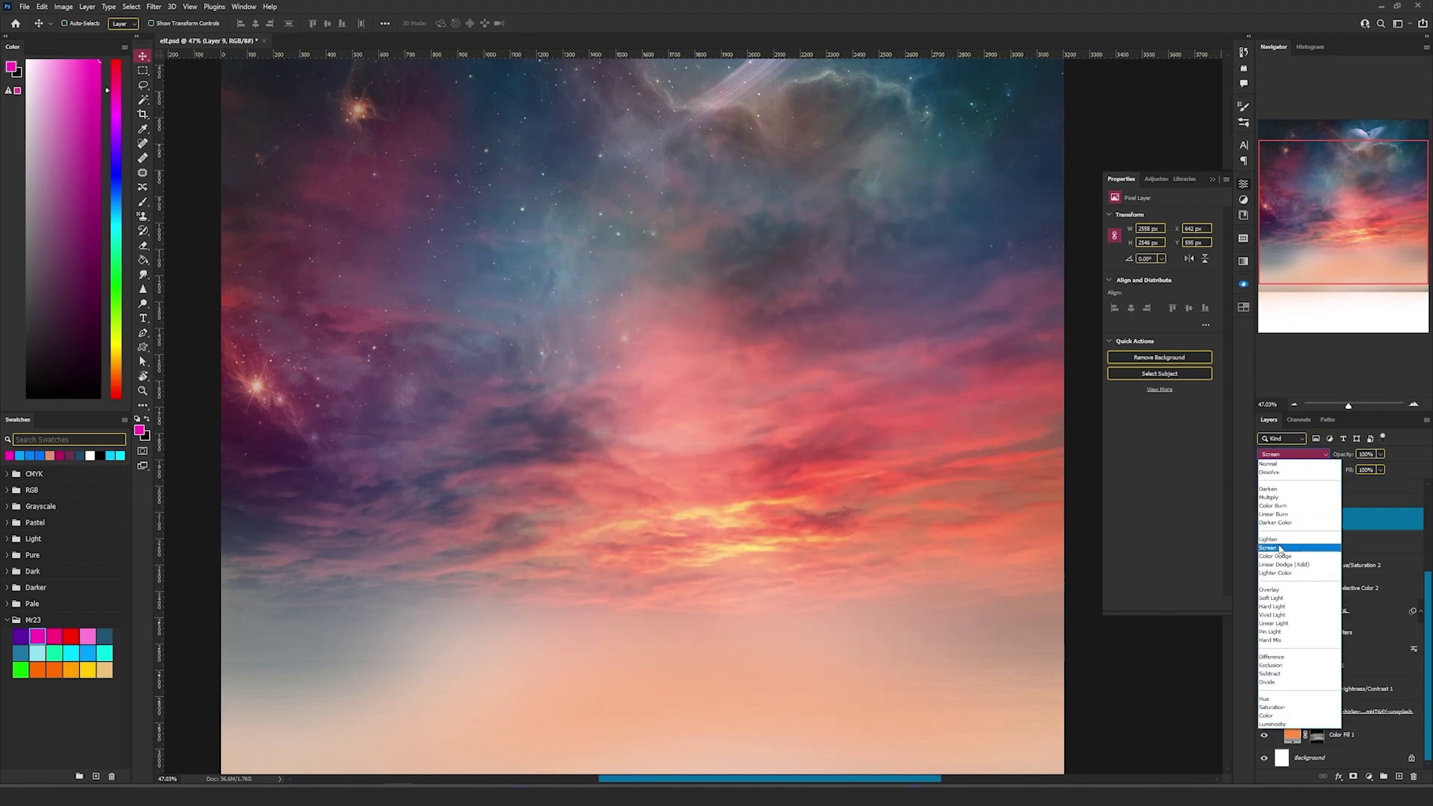
click(1276, 556)
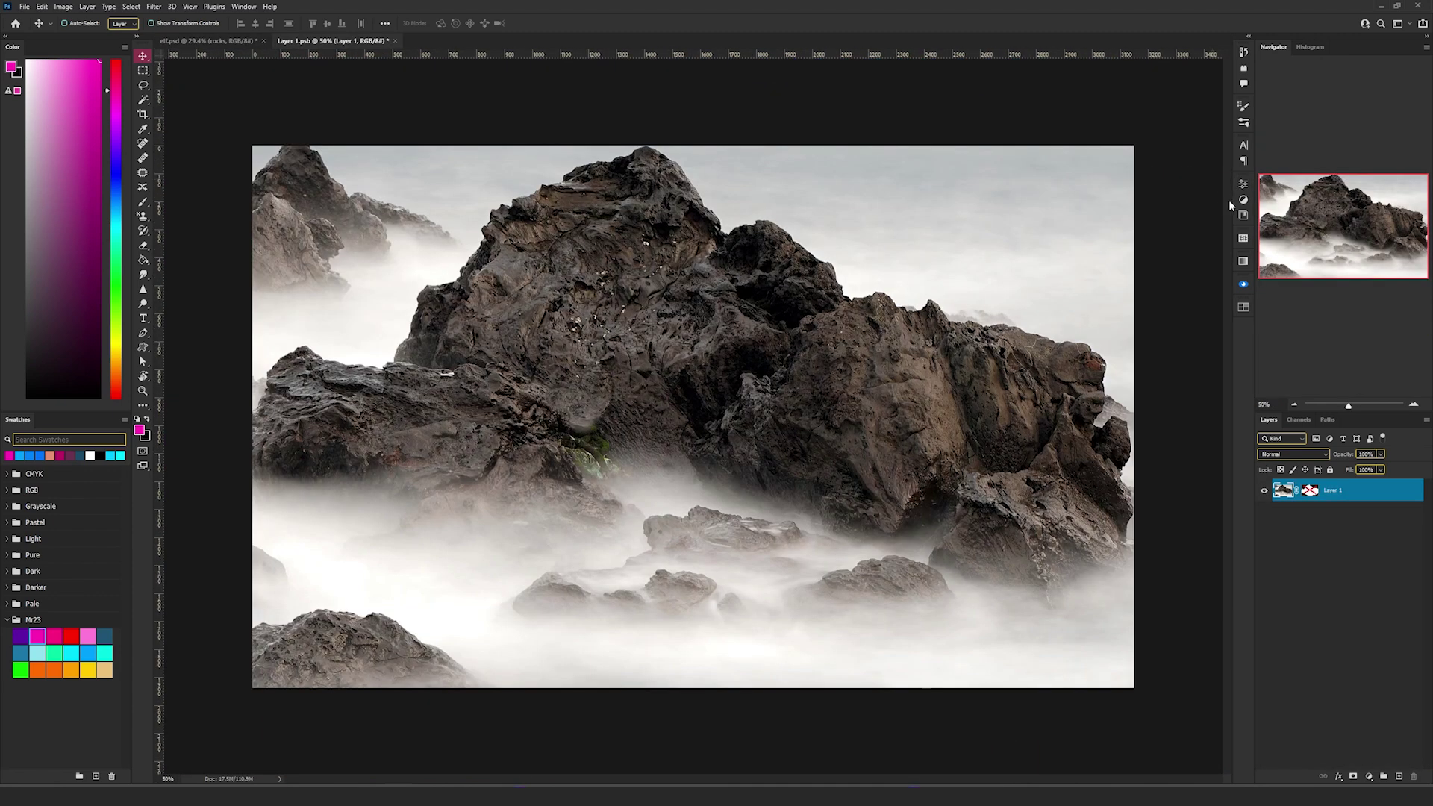
Enable the layer mask of the rock photo in Layer 1.psb to cut the rocks out of the background
click(1310, 490)
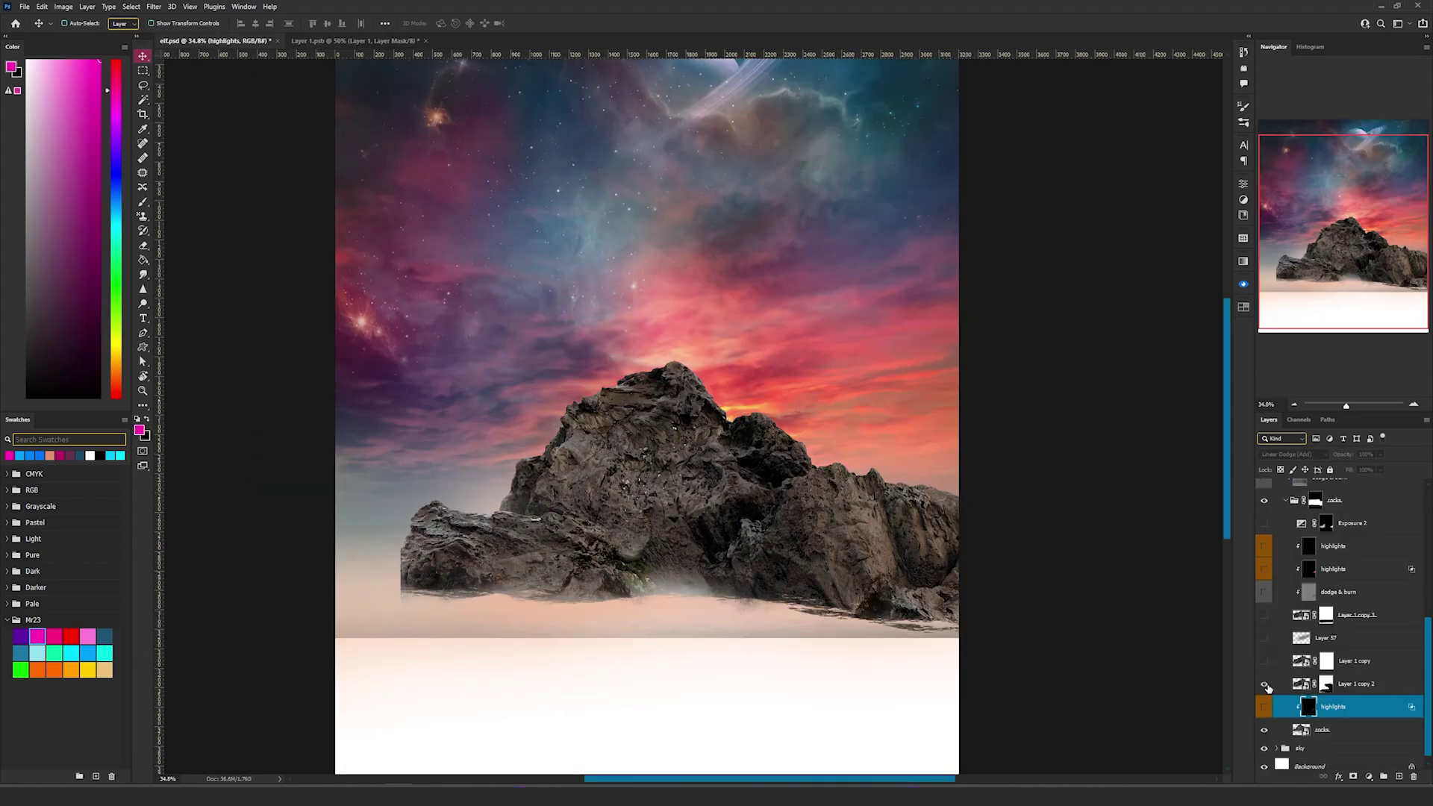
In elf.psd, show the rock layers Layer 1 copy 2, Layer 1 copy and Layer 1 copy 3, and select Layer 1 copy 3
click(1266, 684)
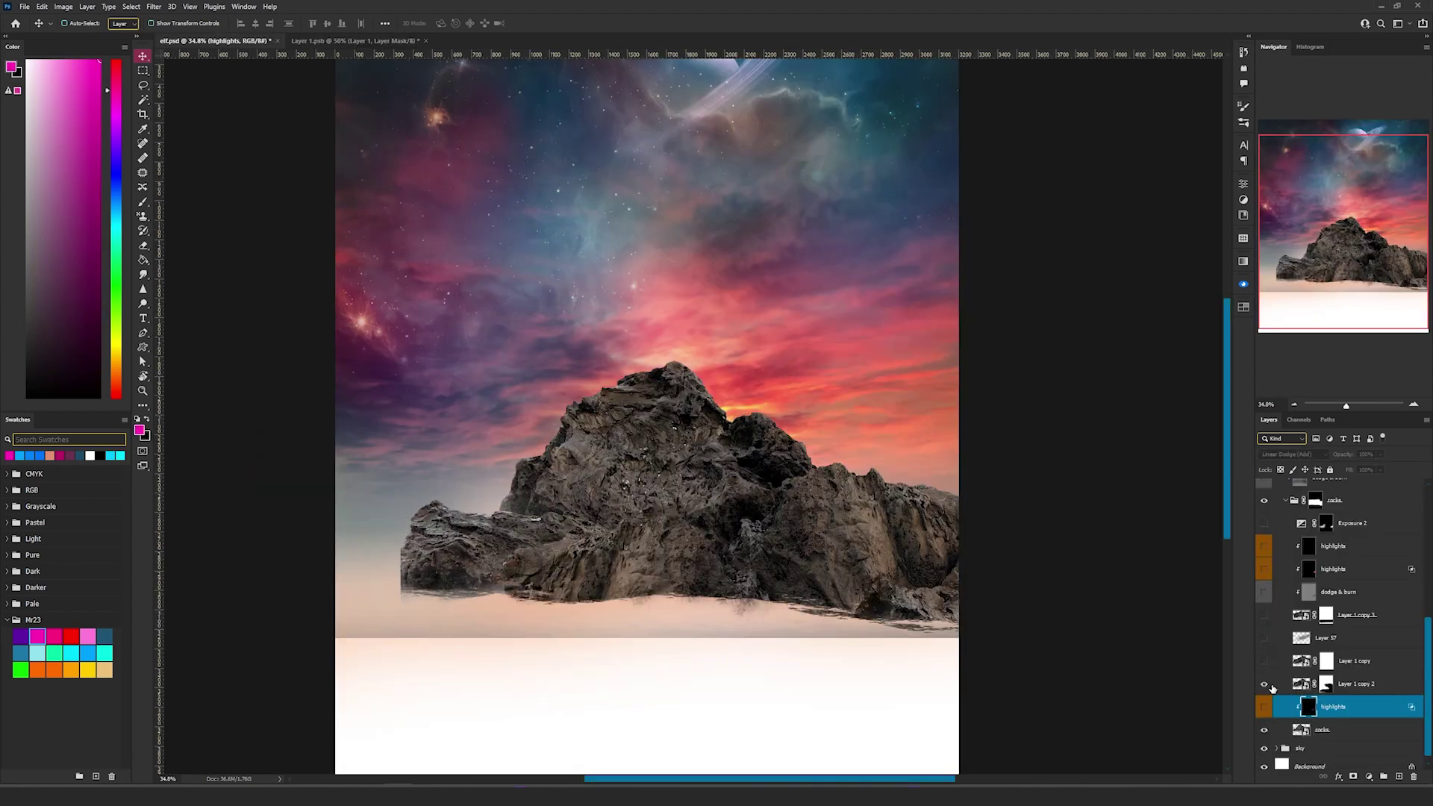
click(1264, 661)
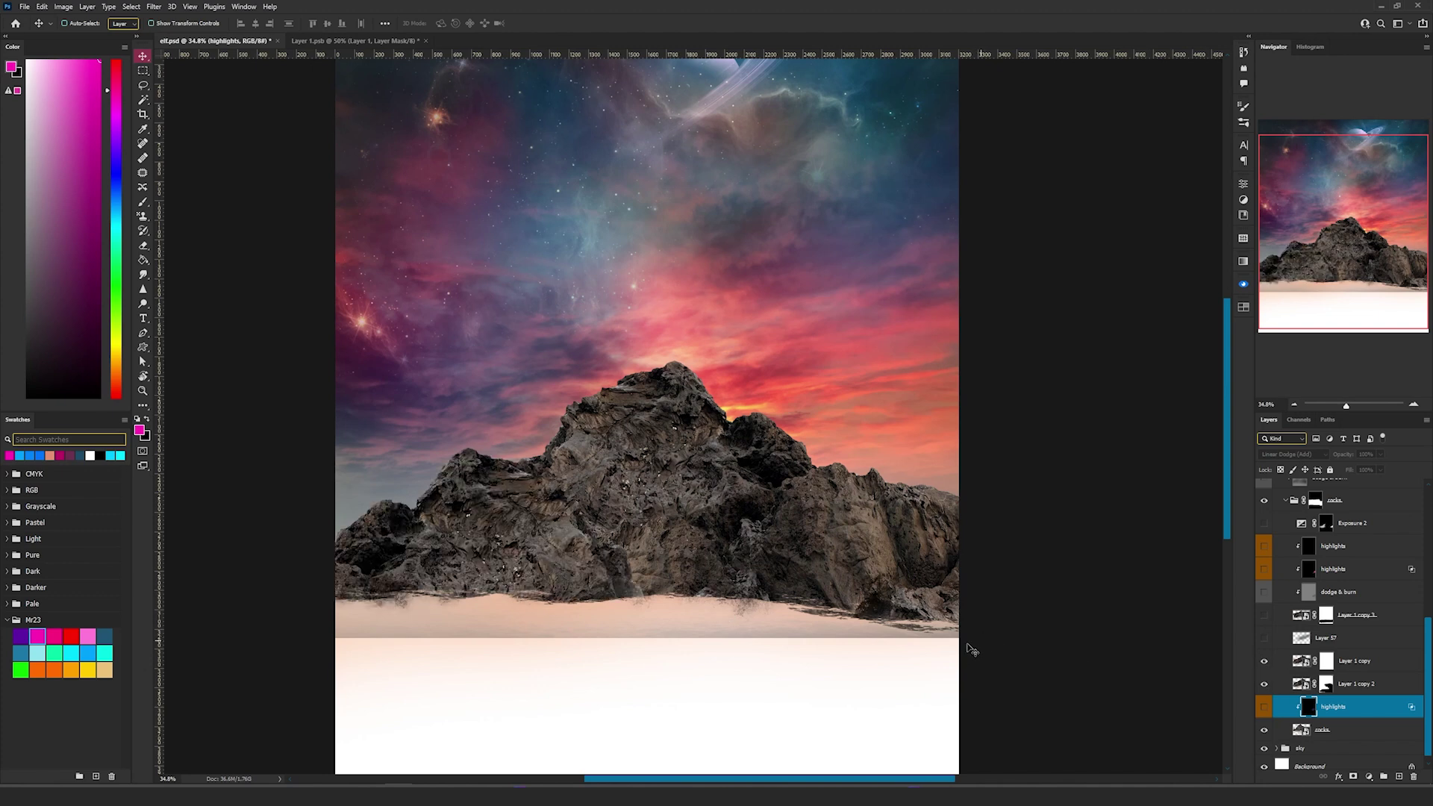
click(1264, 615)
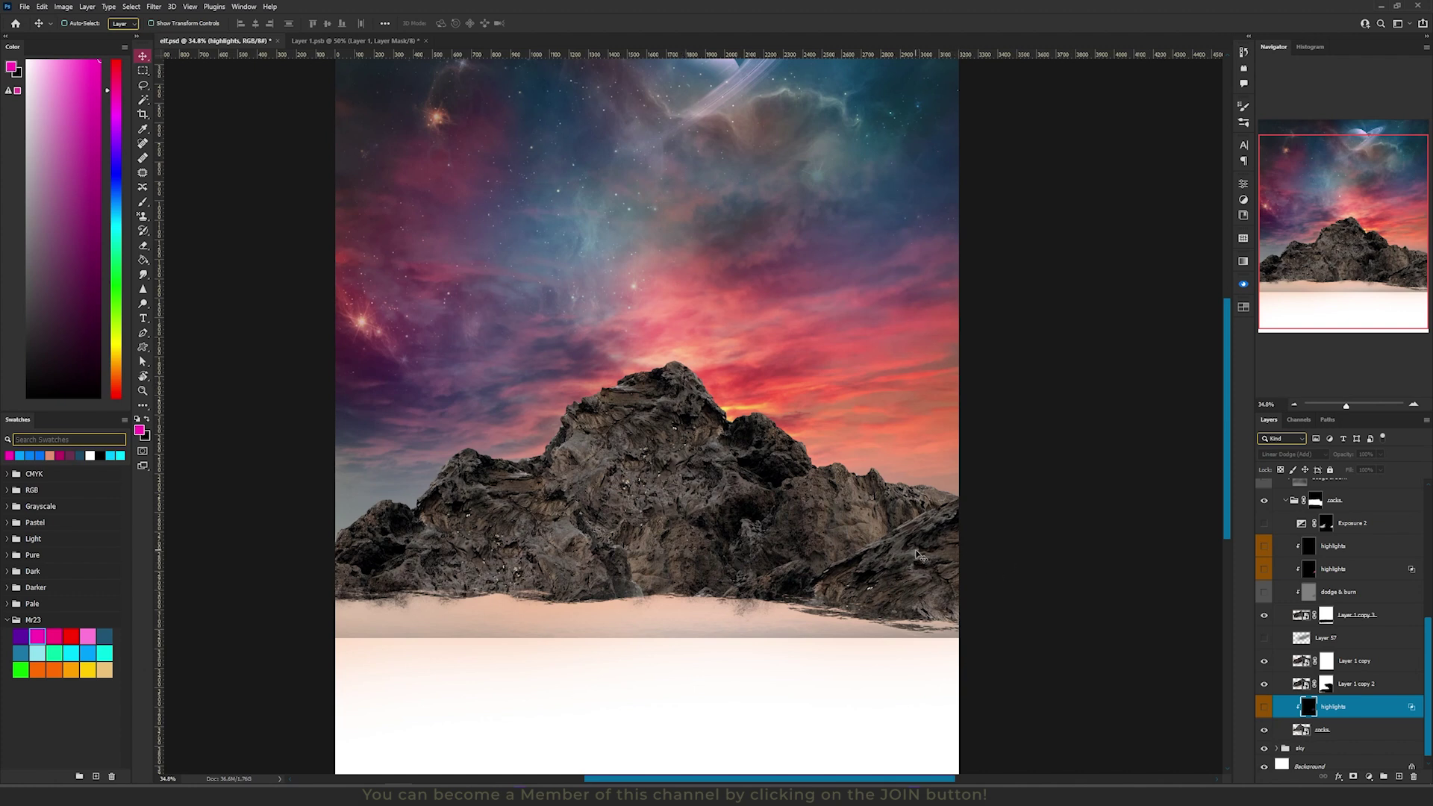
click(1355, 616)
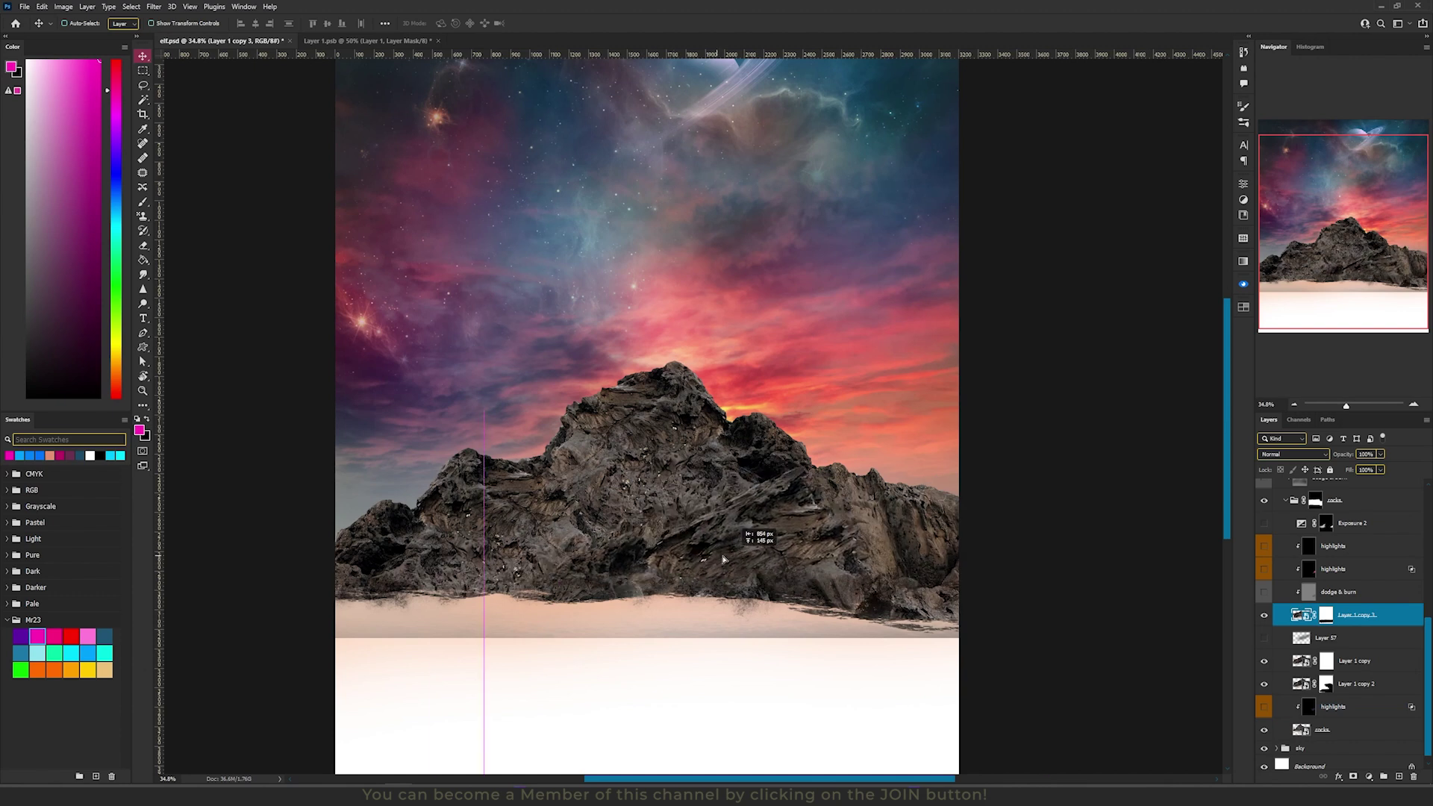
scroll(1276, 656, up, 1)
click(1276, 666)
click(1358, 646)
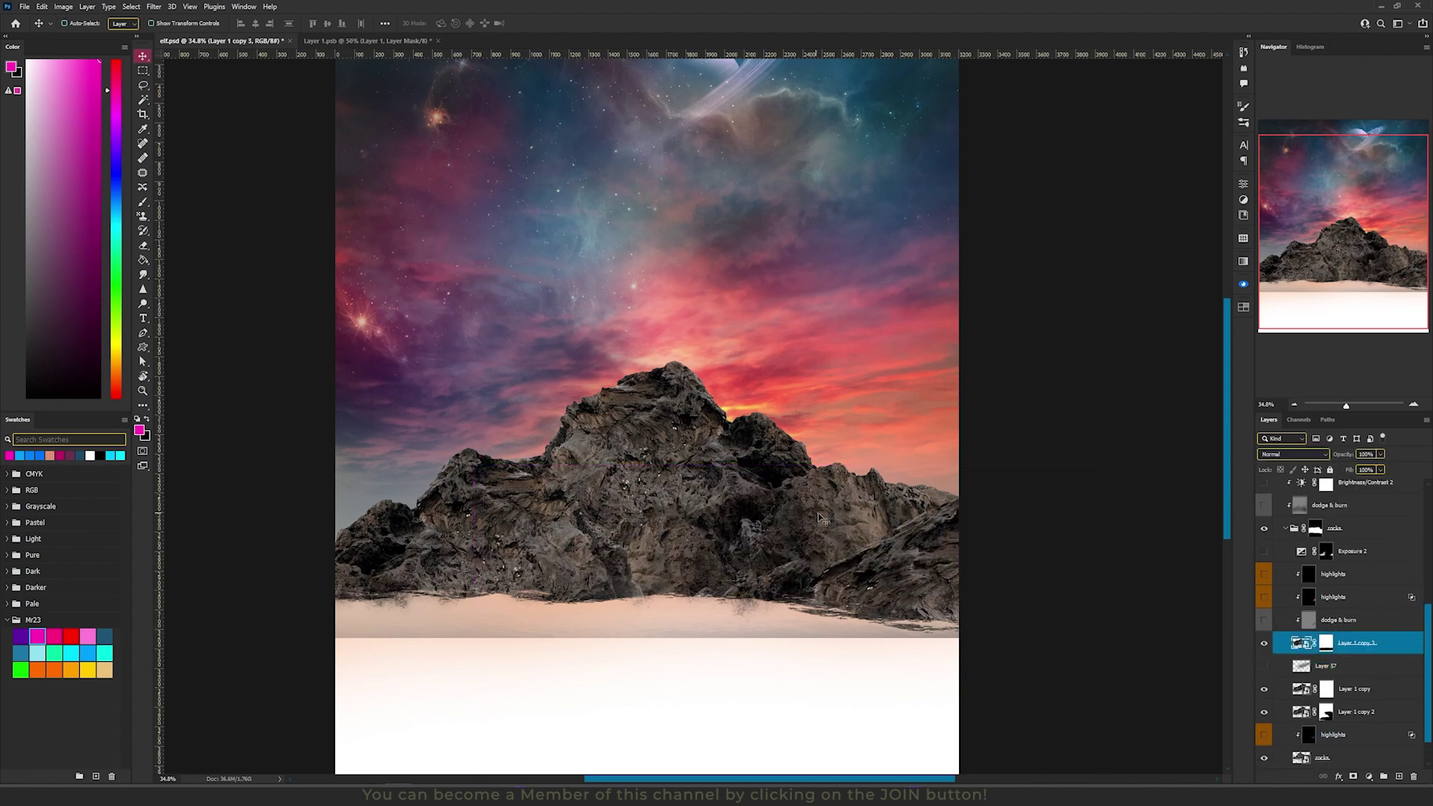
Show and select Layer 57, the shading beneath the front rock, and check its blend mode
click(1264, 666)
click(1357, 666)
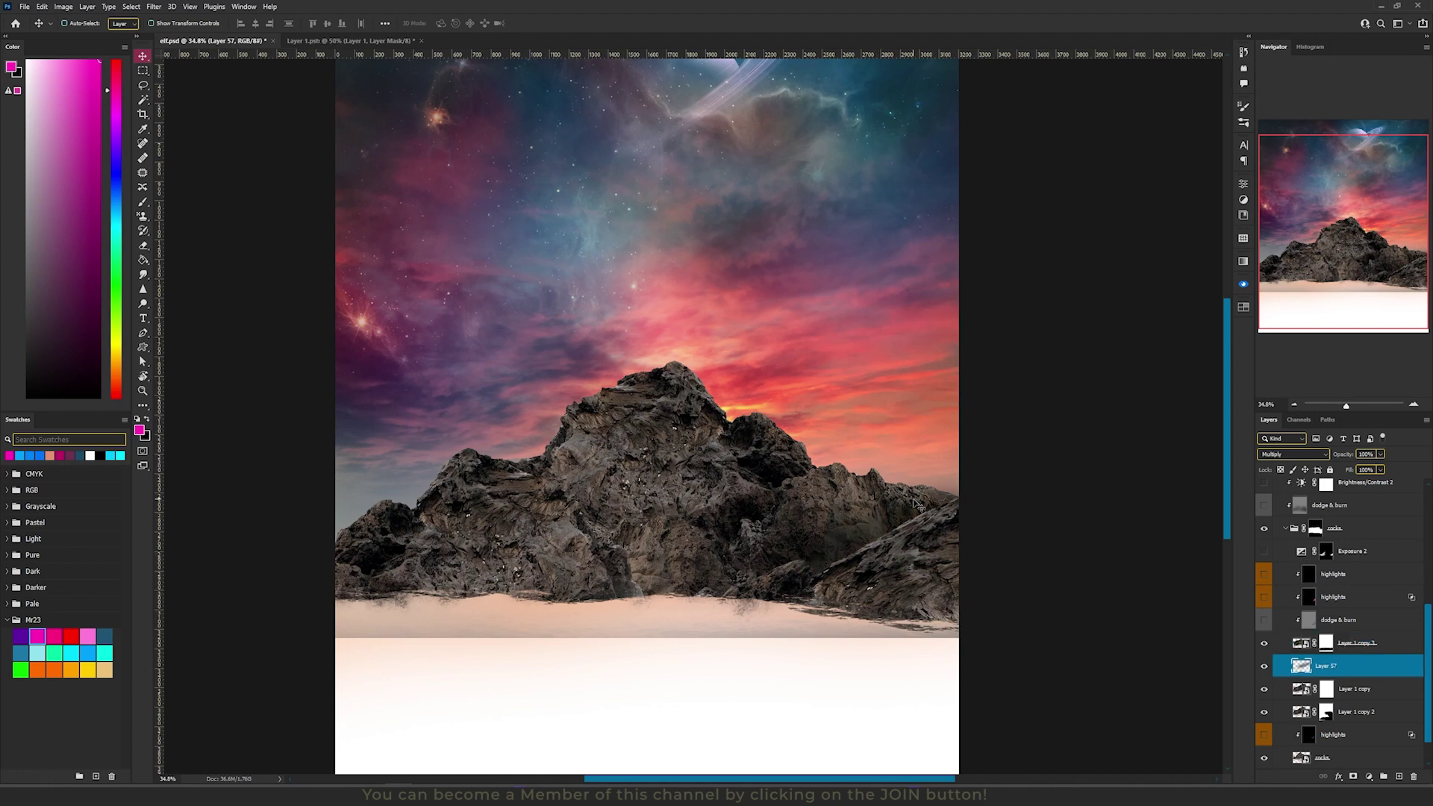
click(1290, 455)
click(1289, 453)
Show and select the clipped dodge & burn layer above Layer 1 copy 3
scroll(1343, 597, up, 2)
click(1349, 662)
scroll(798, 486, up, 5)
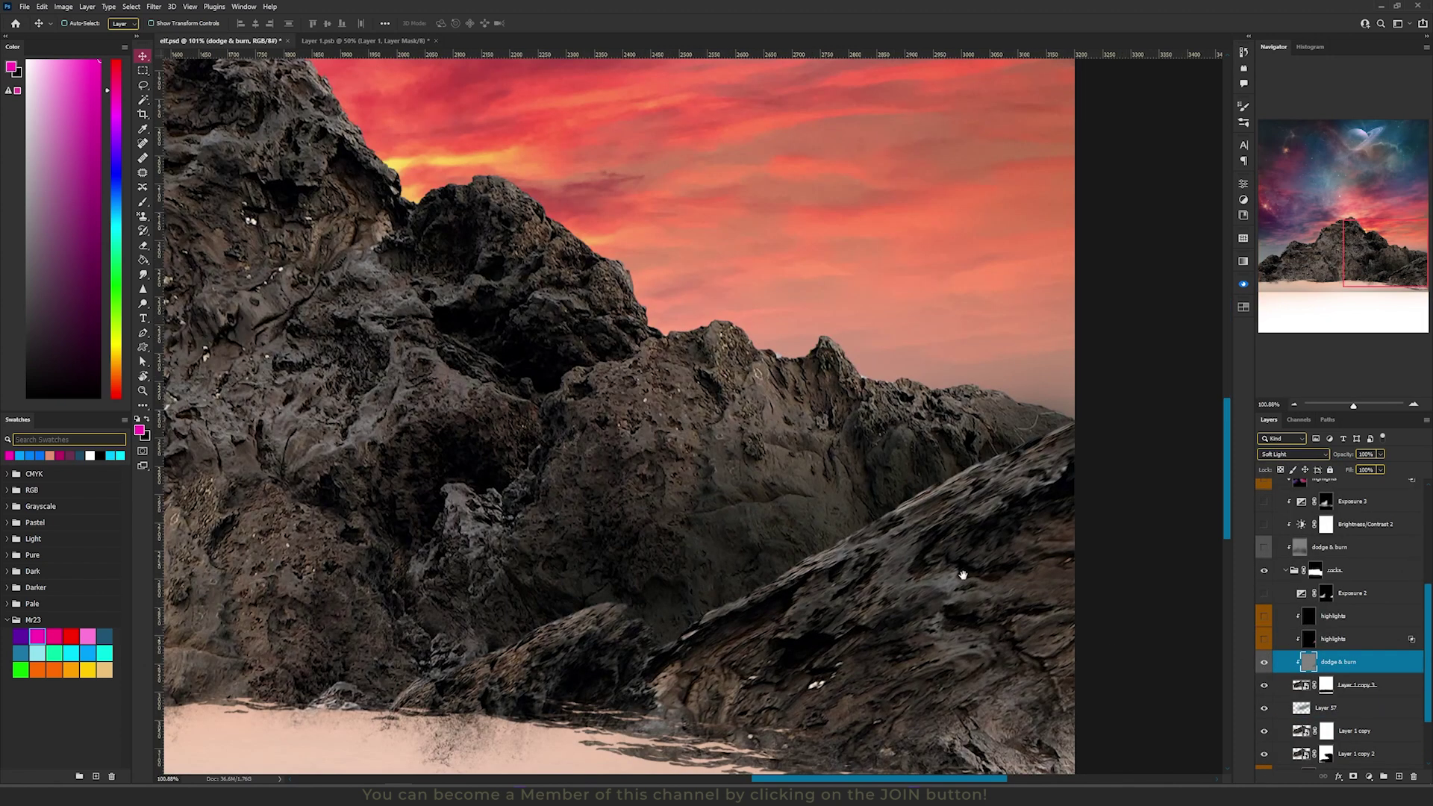
click(1266, 663)
click(1266, 663)
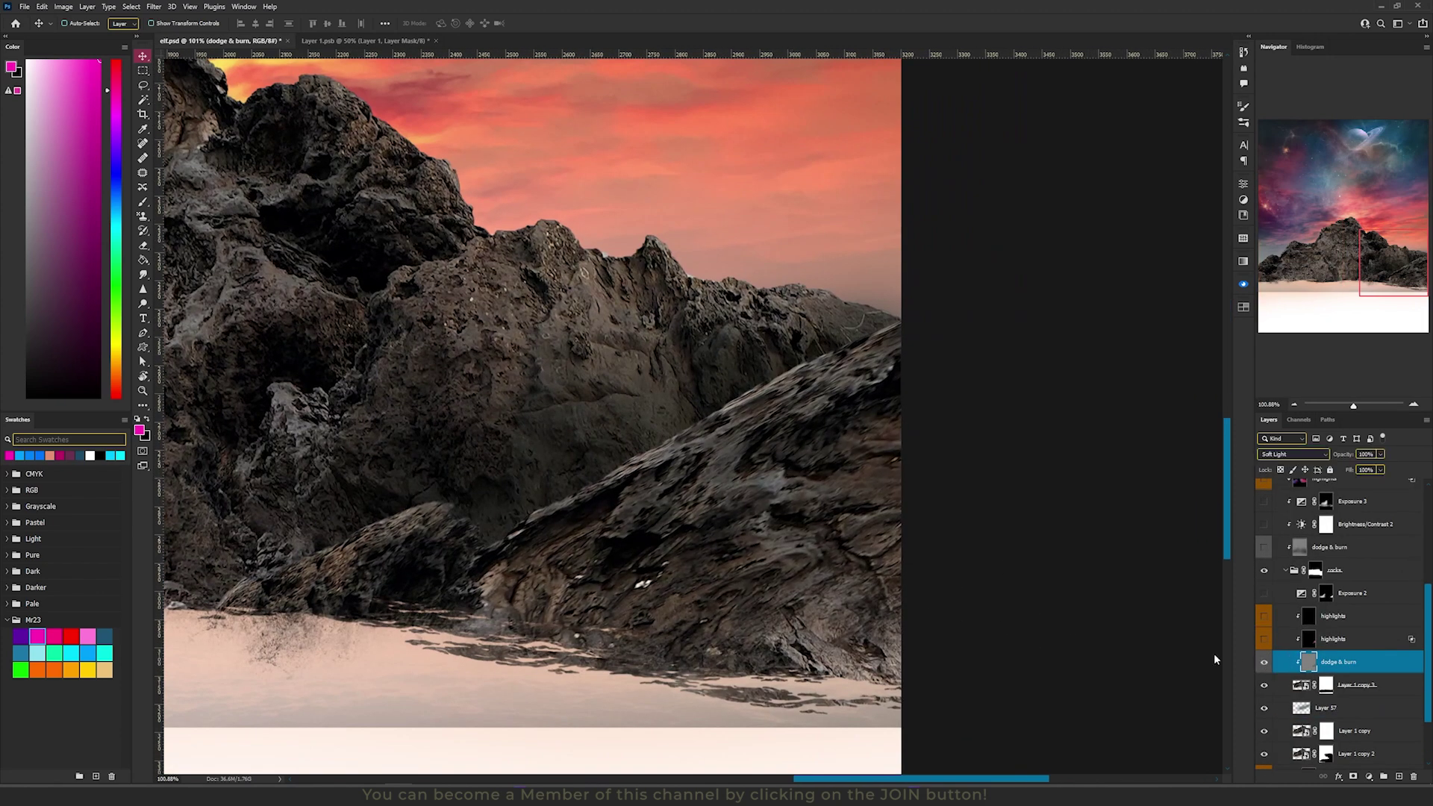
Compare the front rock with and without the dodge & burn layer
scroll(847, 607, down, 3)
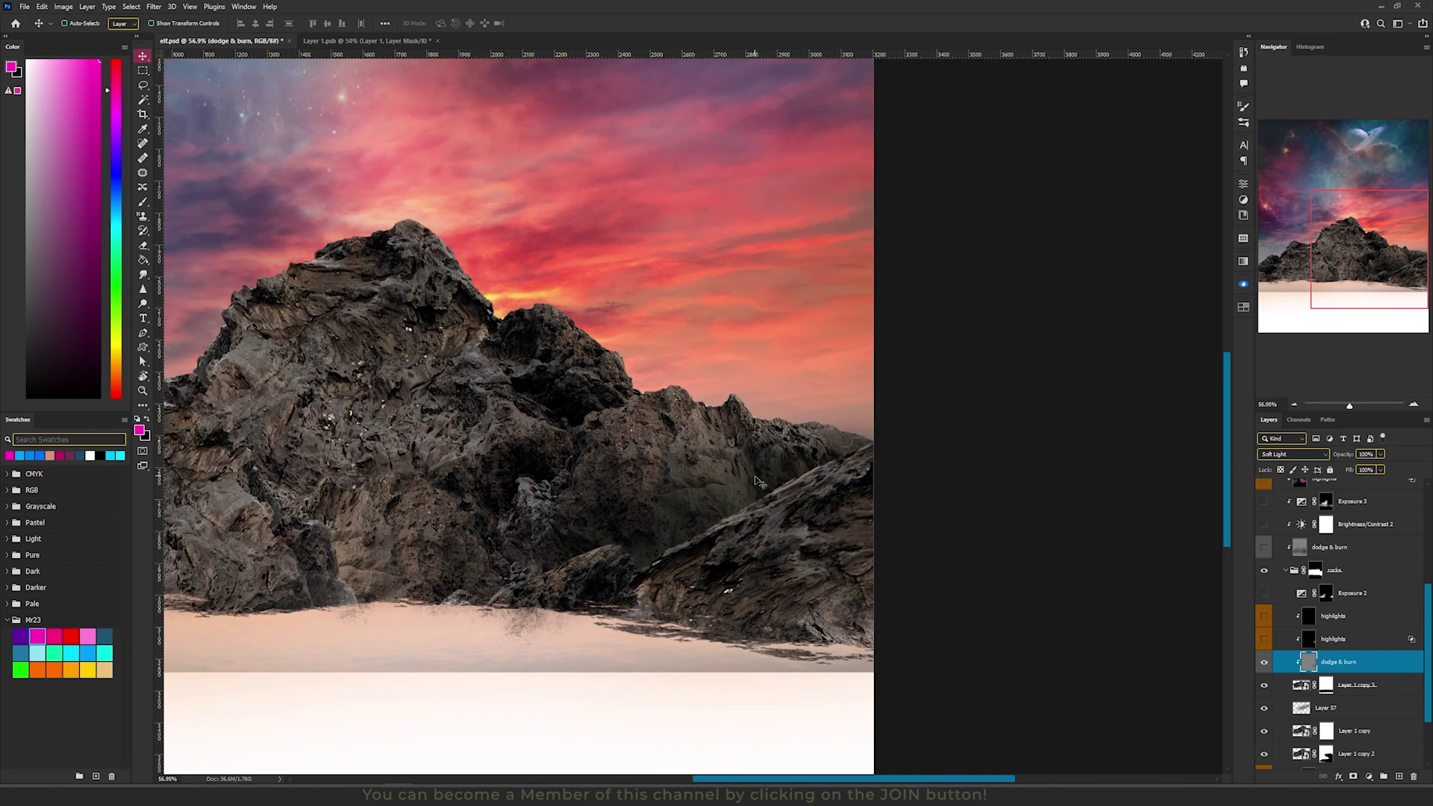
drag(761, 489, 868, 594)
click(1265, 662)
click(1264, 663)
click(1265, 663)
scroll(842, 635, right, 2)
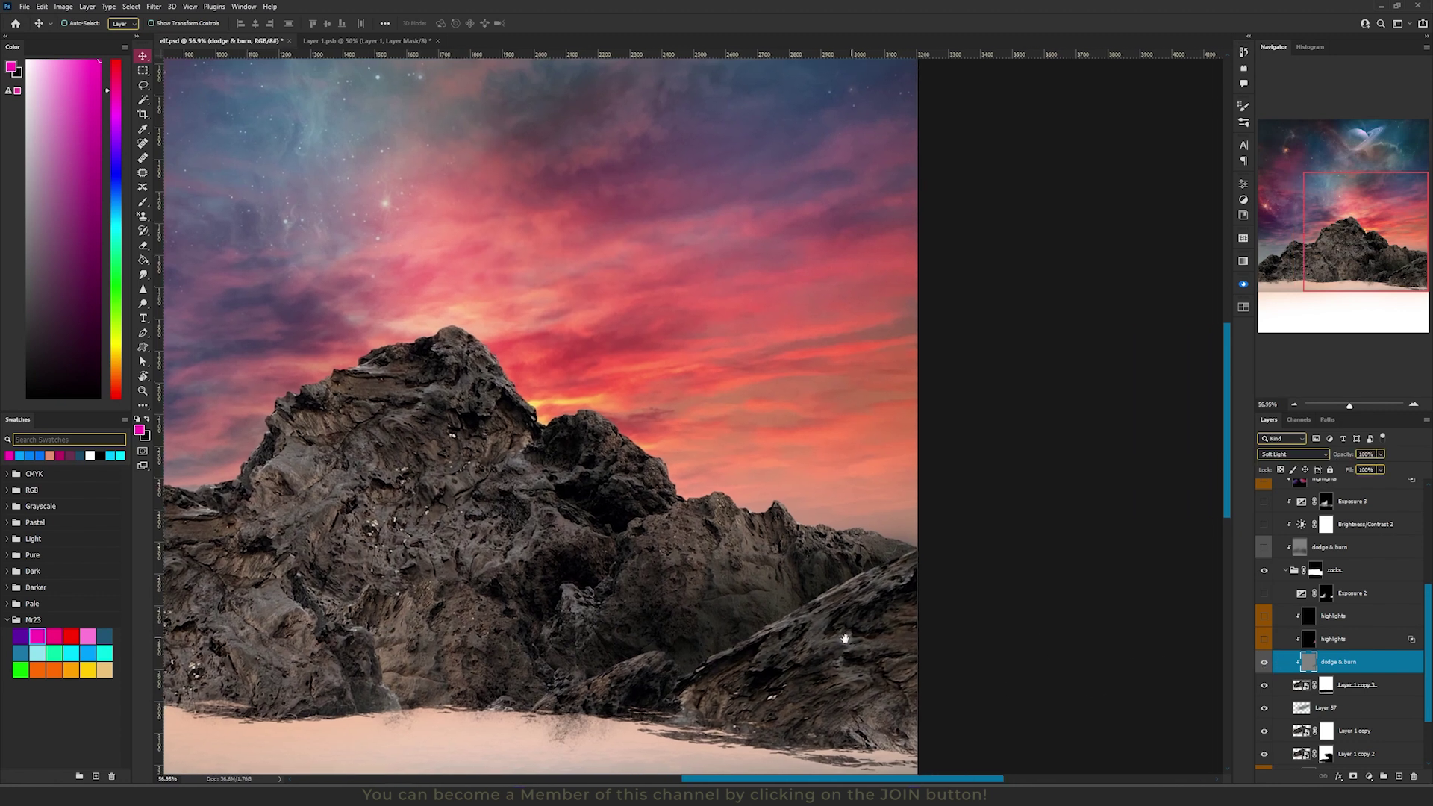
scroll(847, 642, down, 2)
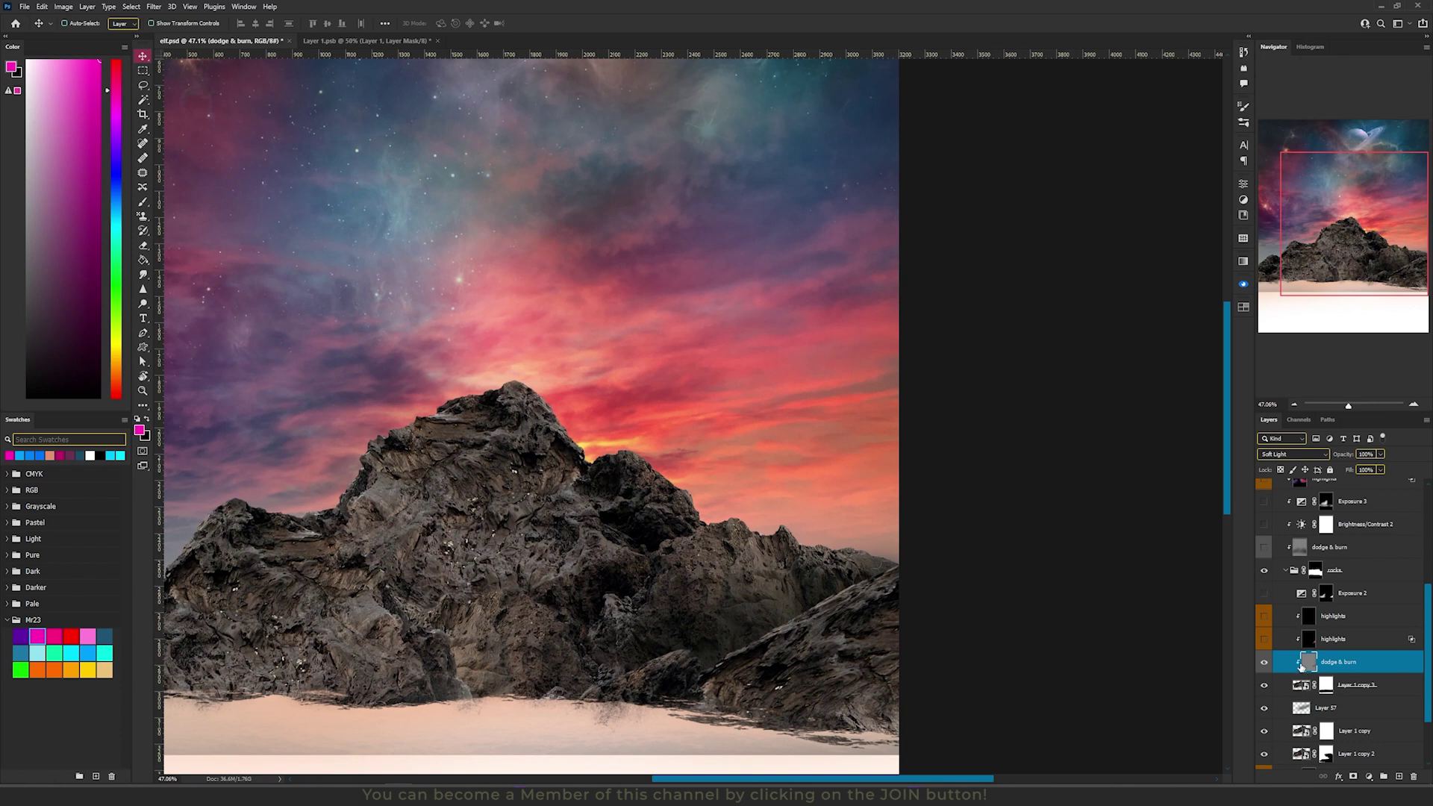
Show and select the highlights layer directly above dodge & burn and check its blend mode
click(1268, 642)
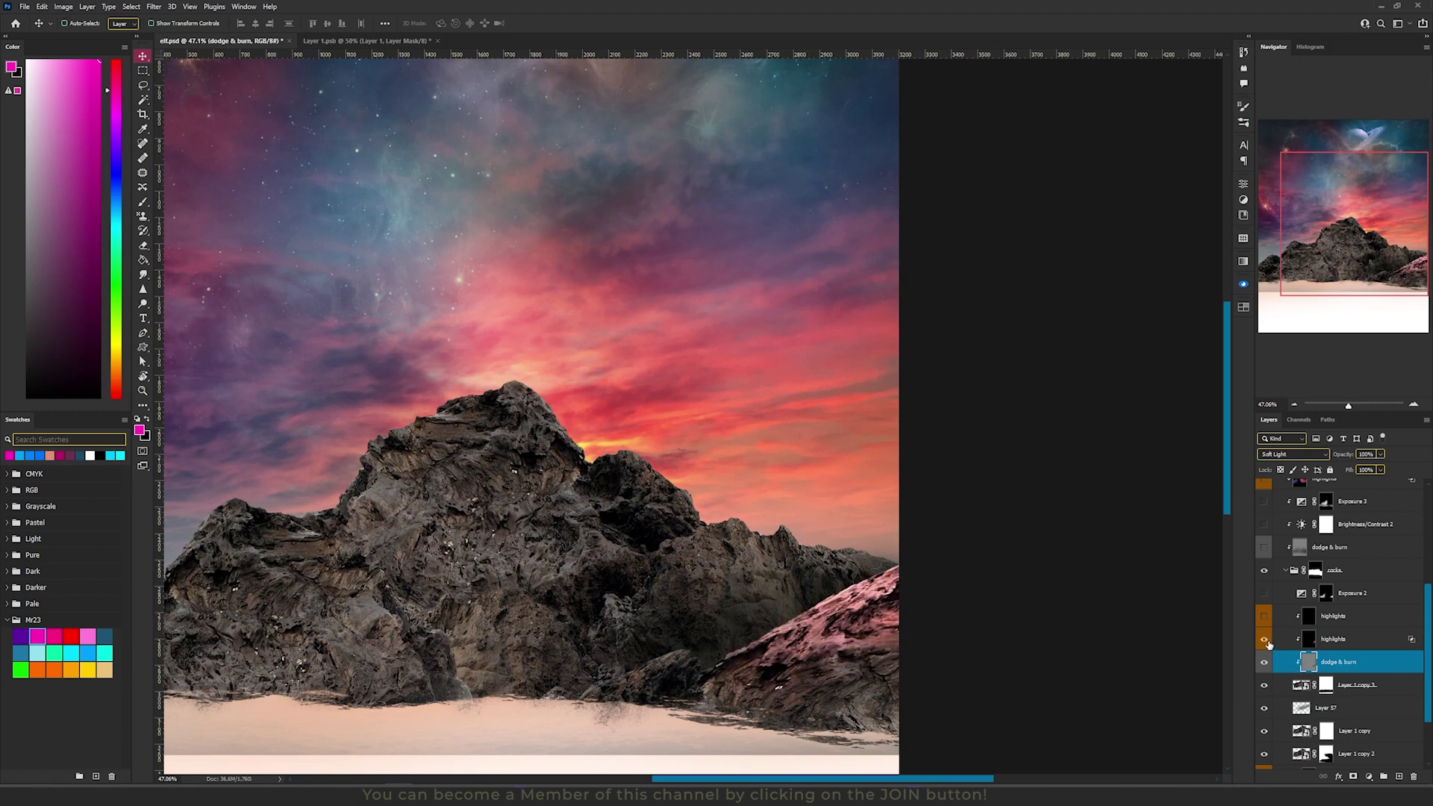
click(1351, 643)
click(1289, 454)
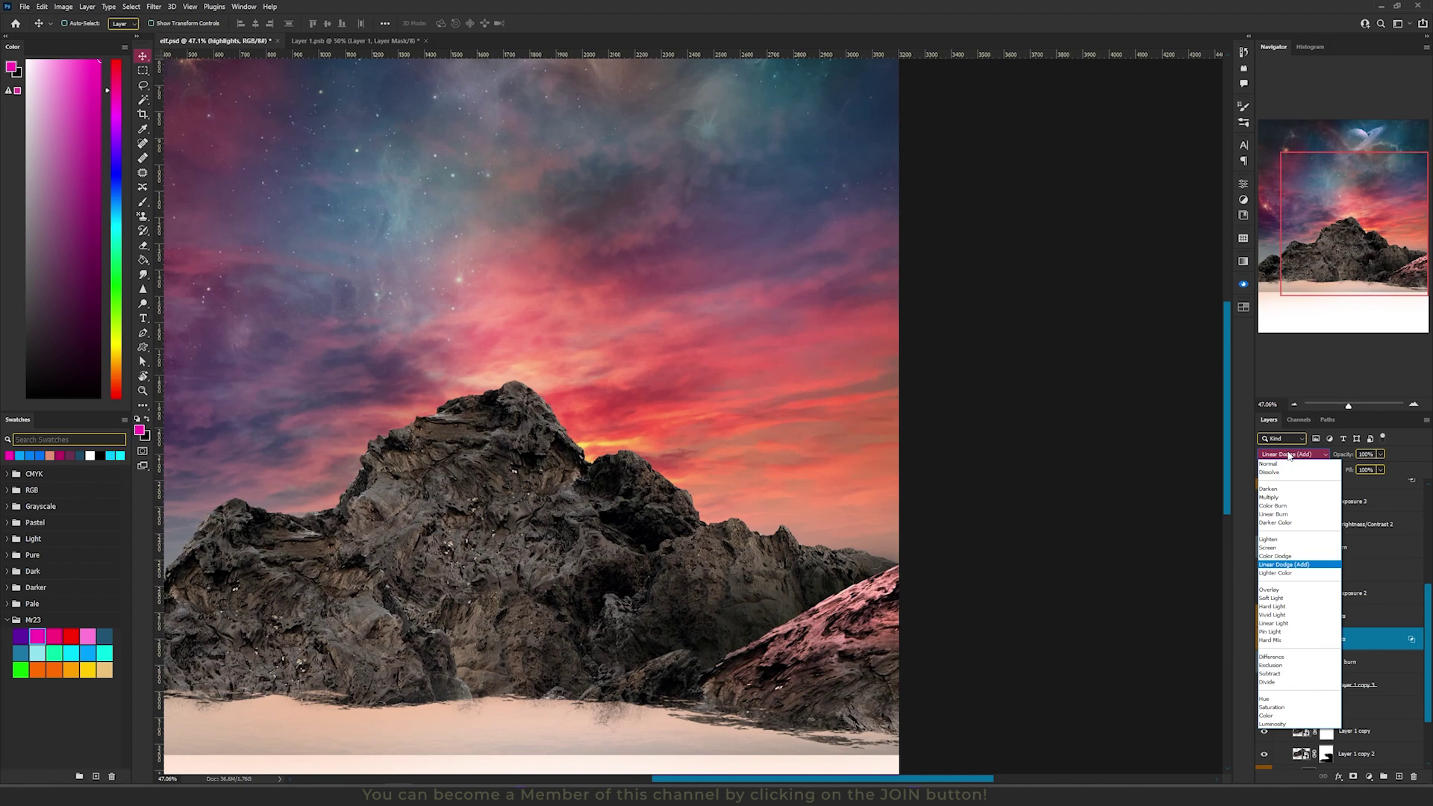
click(1289, 455)
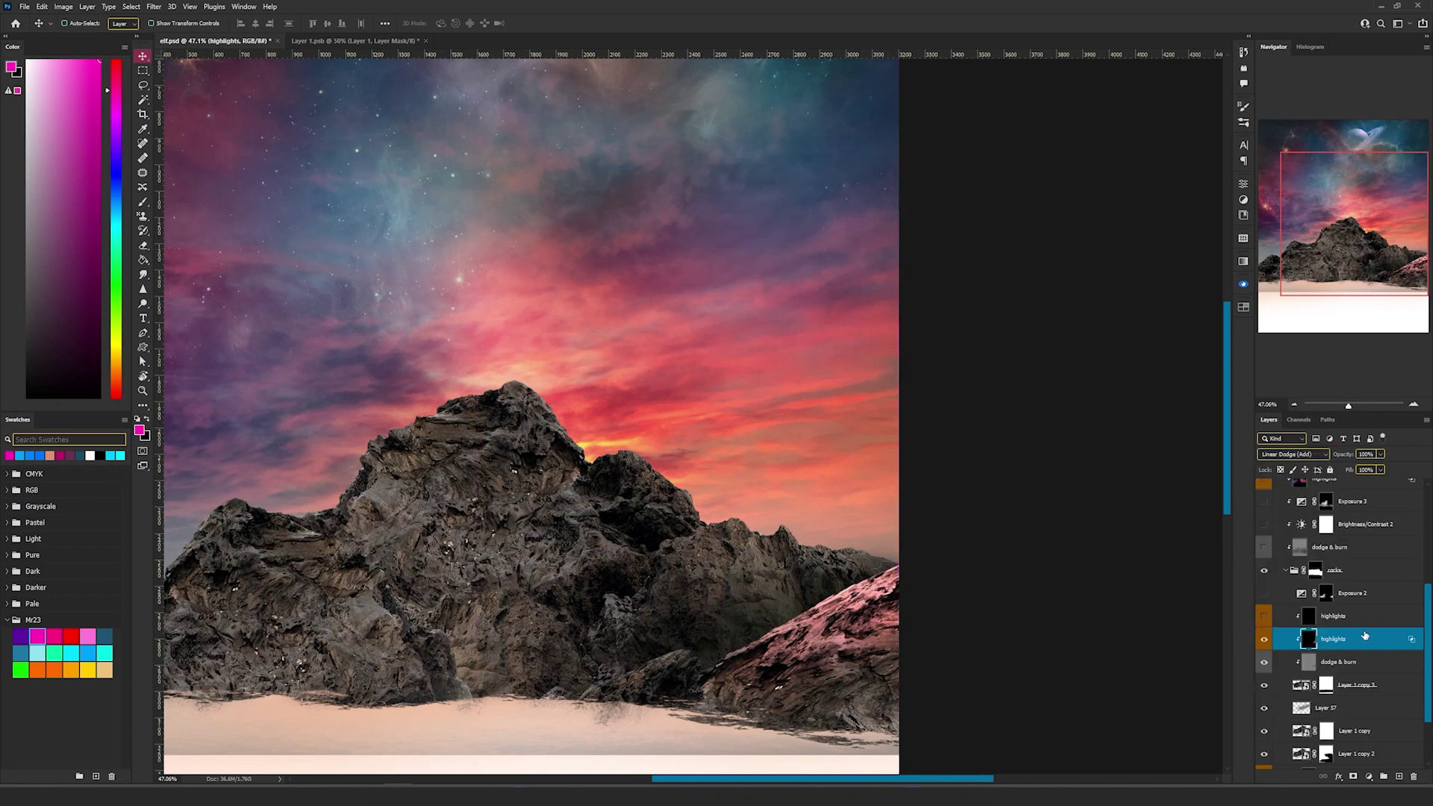
Hide the highlights layer above dodge & burn and create a clipped Linear Dodge (Add) layer filled with neutral black
click(1361, 169)
click(1265, 639)
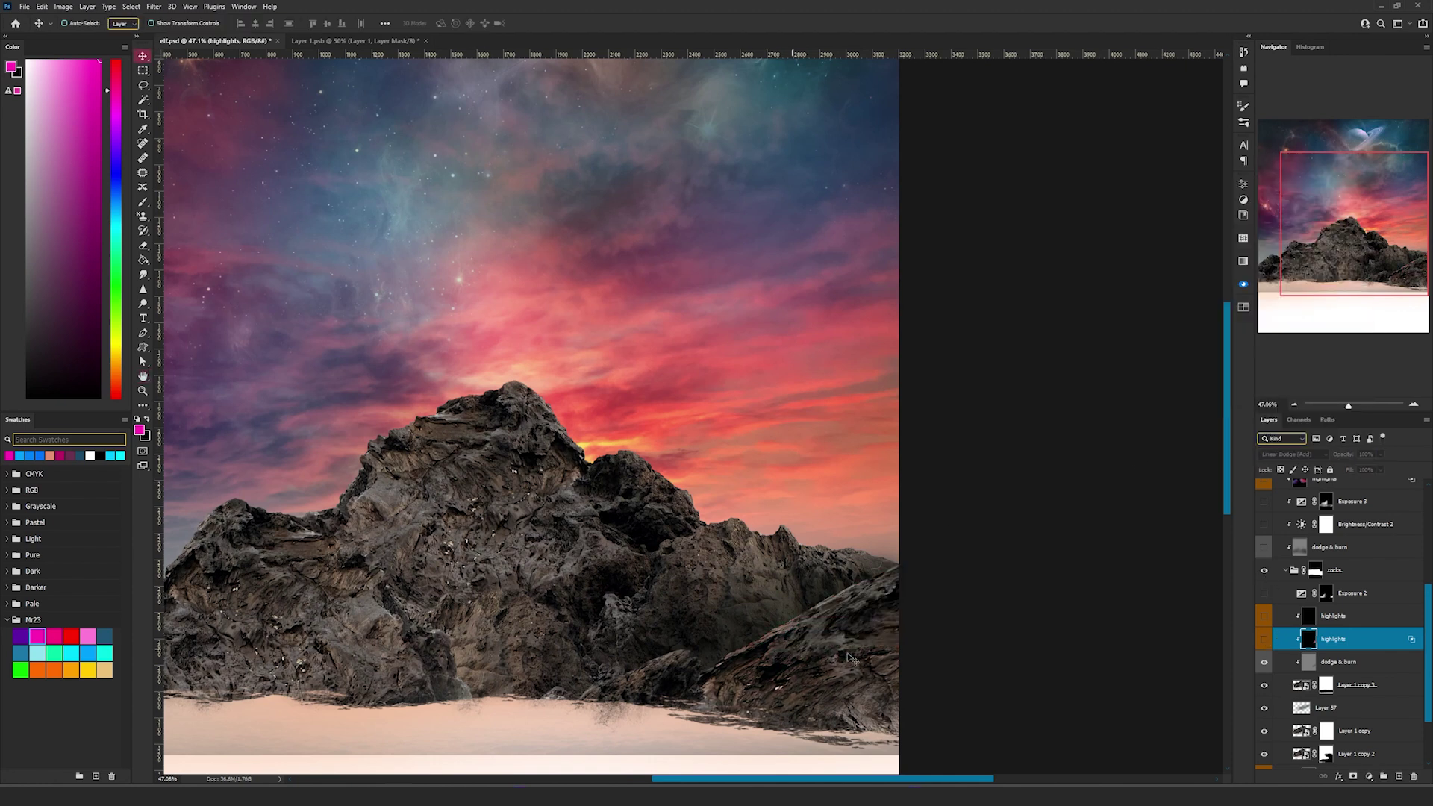
scroll(854, 661, up, 3)
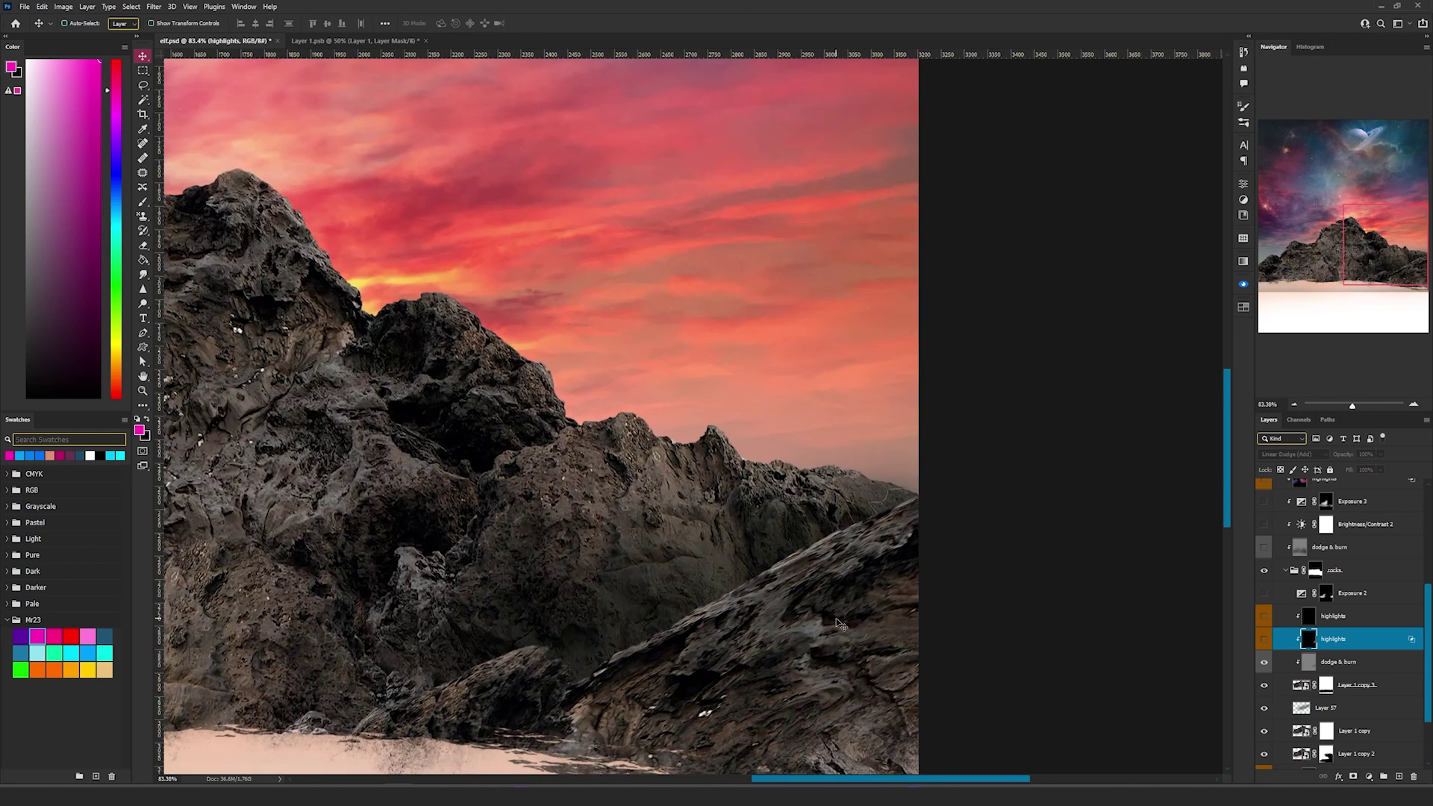
click(87, 8)
click(230, 18)
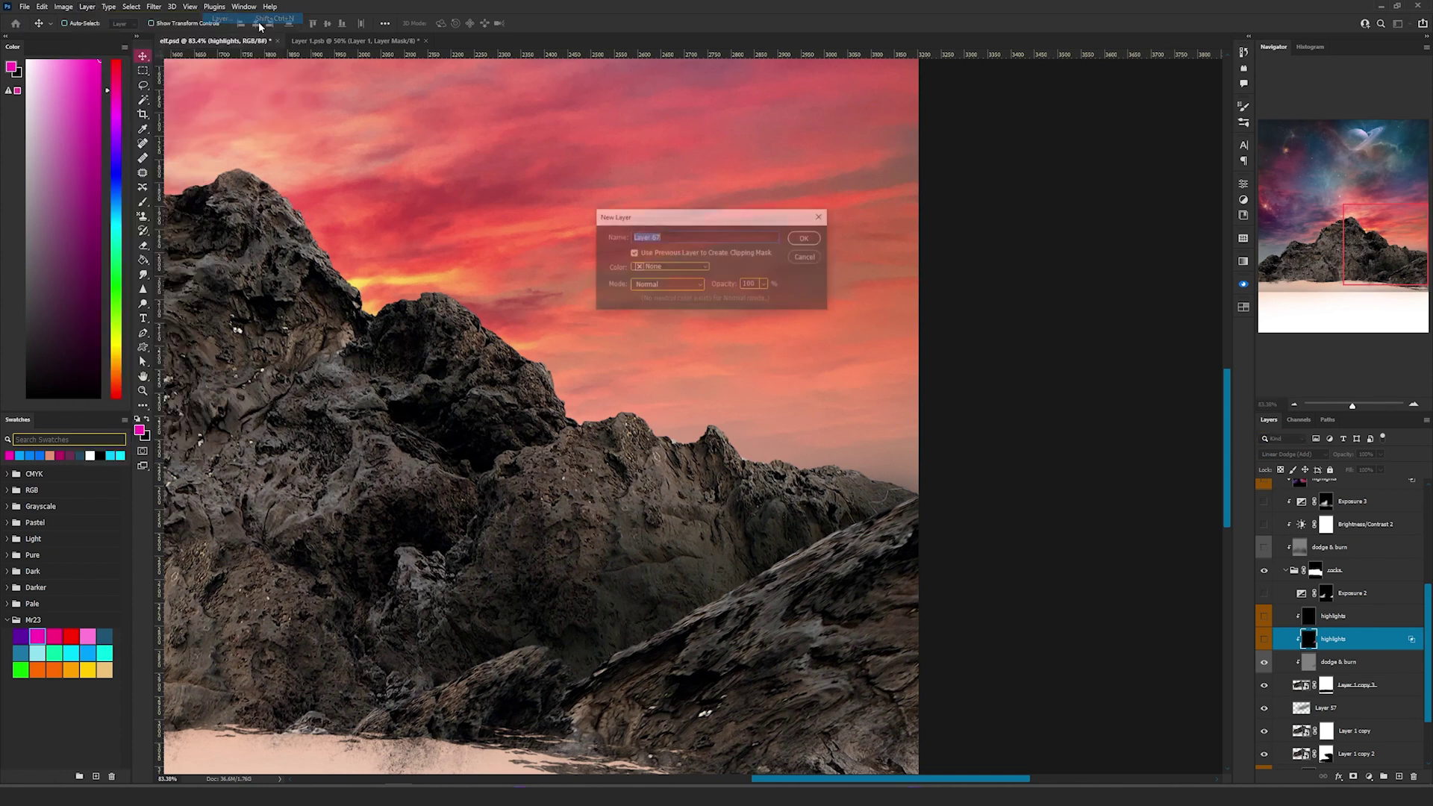
click(676, 286)
click(674, 411)
click(653, 300)
click(801, 241)
Sample a coral red from the sunset sky and paint it with a soft brush over the front rock
key(b)
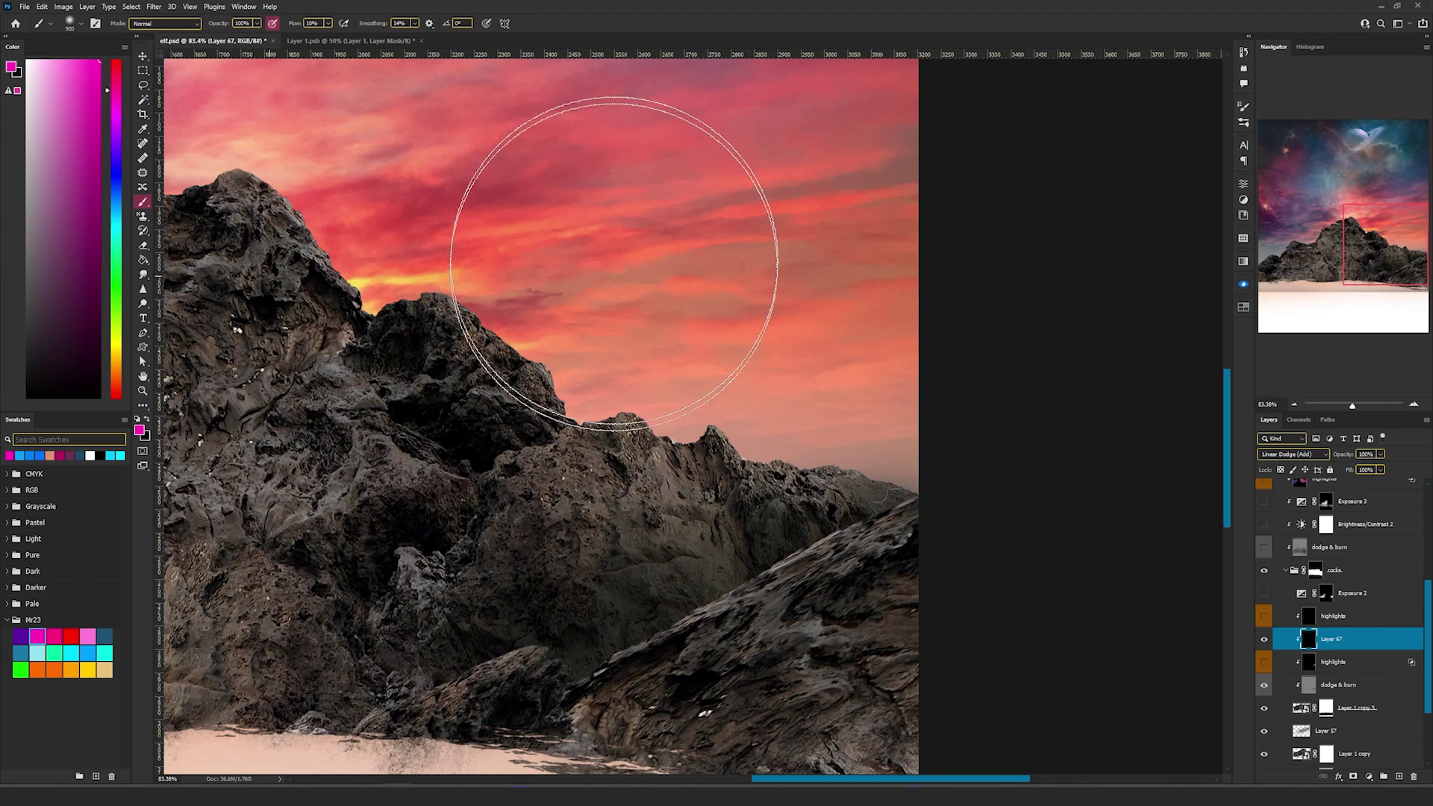
alt+click(770, 321)
alt+click(609, 238)
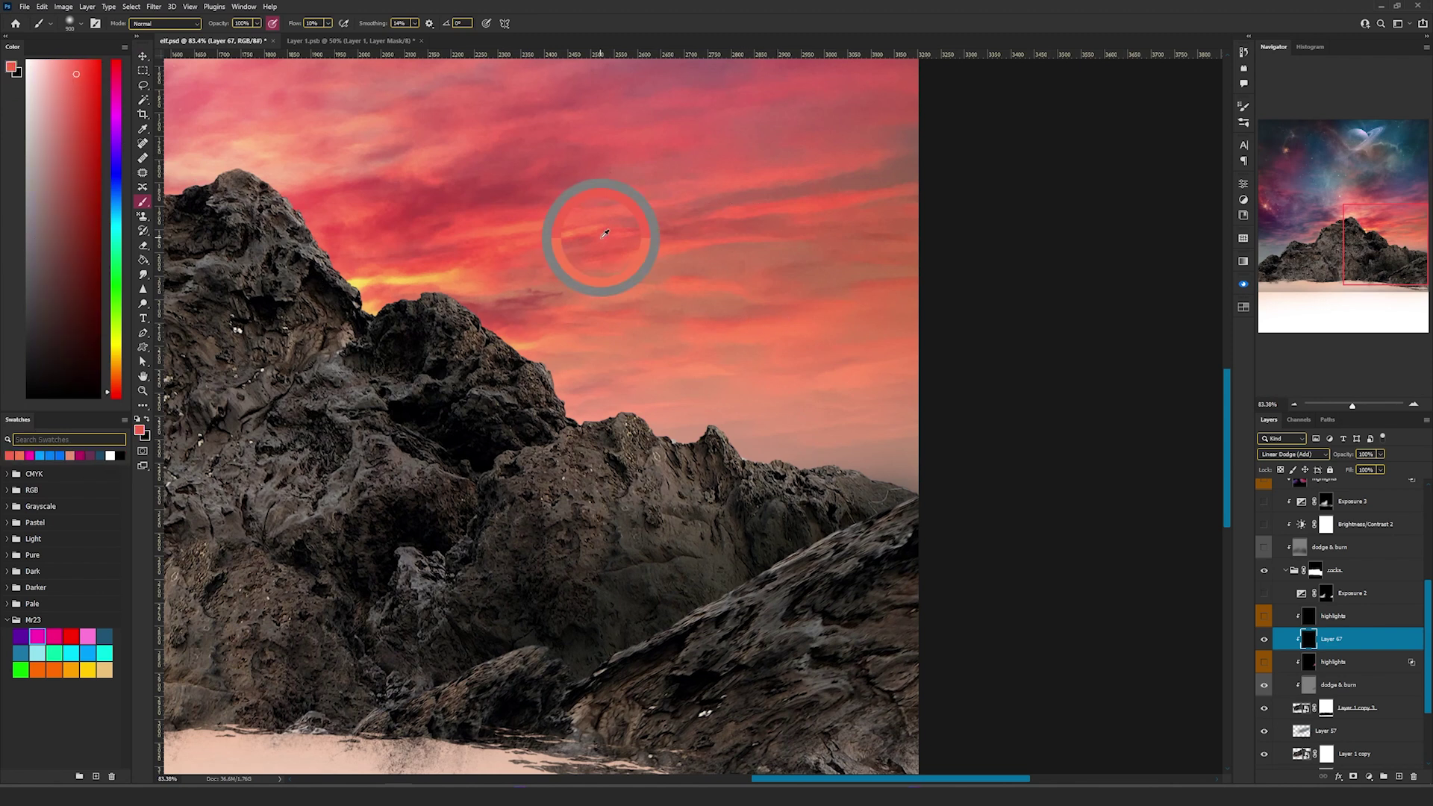
mouse_move(784, 553)
mouse_down()
mouse_move(759, 592)
mouse_move(800, 534)
mouse_move(848, 522)
mouse_up()
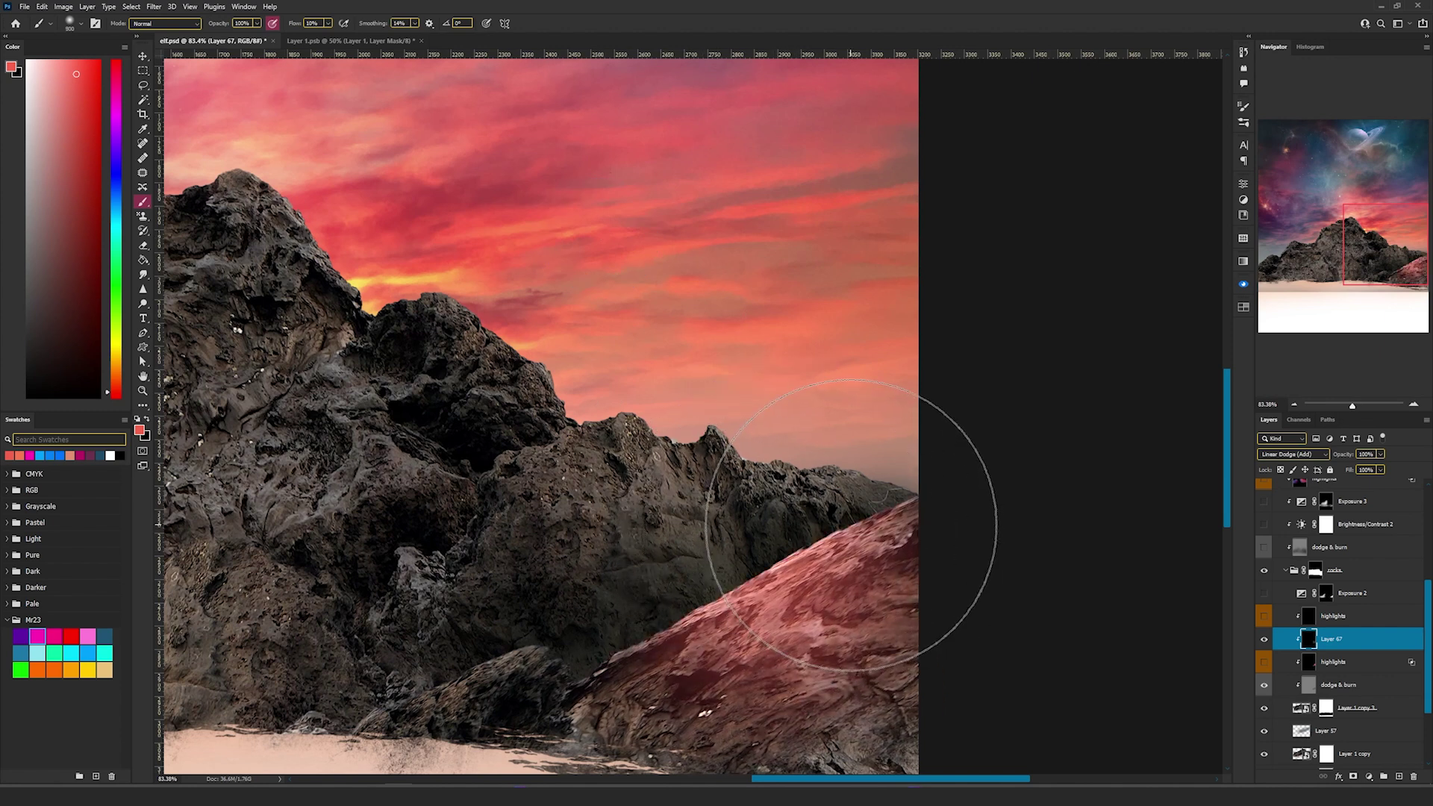
Raise the shadow limit of Layer 67's Blend If range for the underlying layer to keep dark rock areas unpainted
key(v)
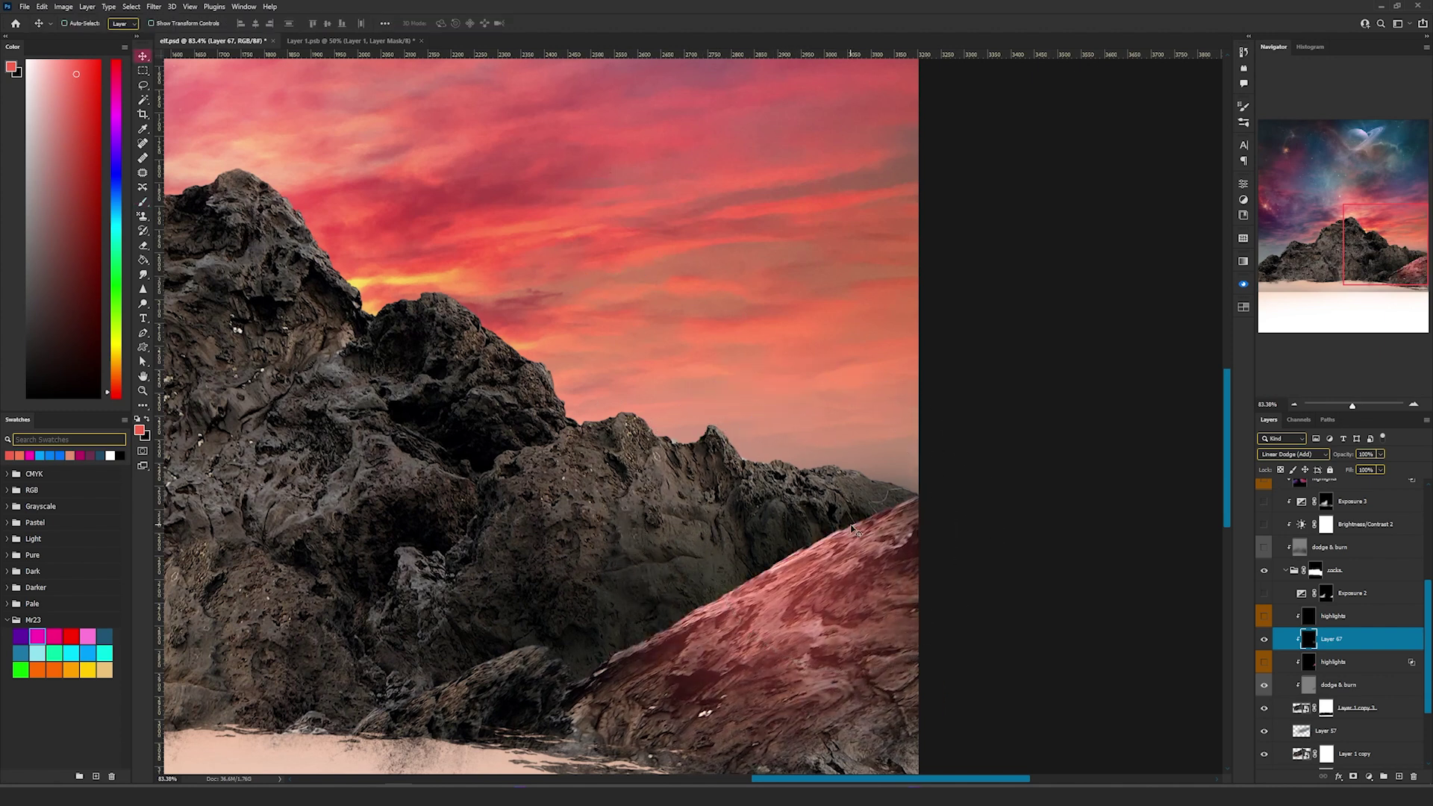
double_click(1368, 645)
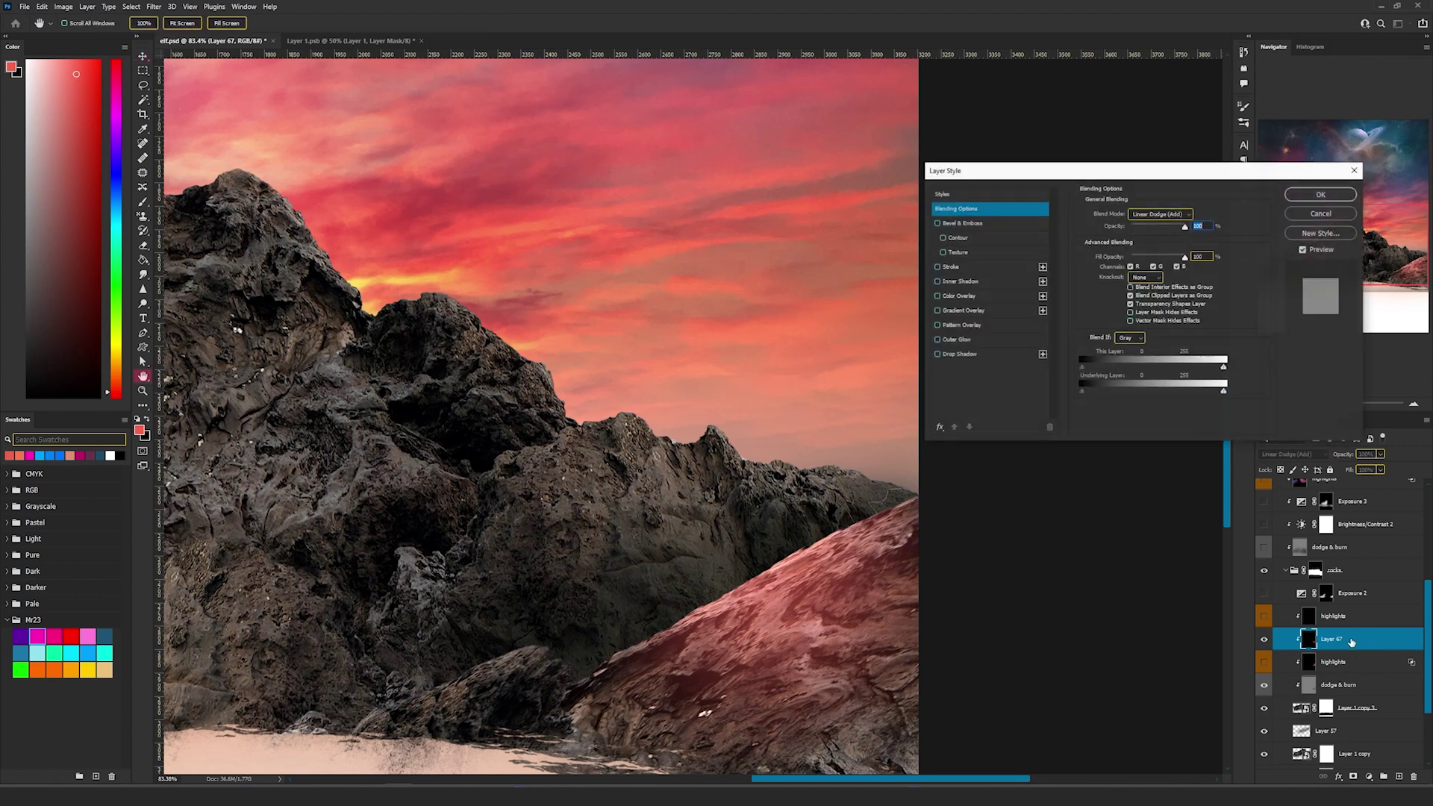
drag(1085, 391, 1136, 395)
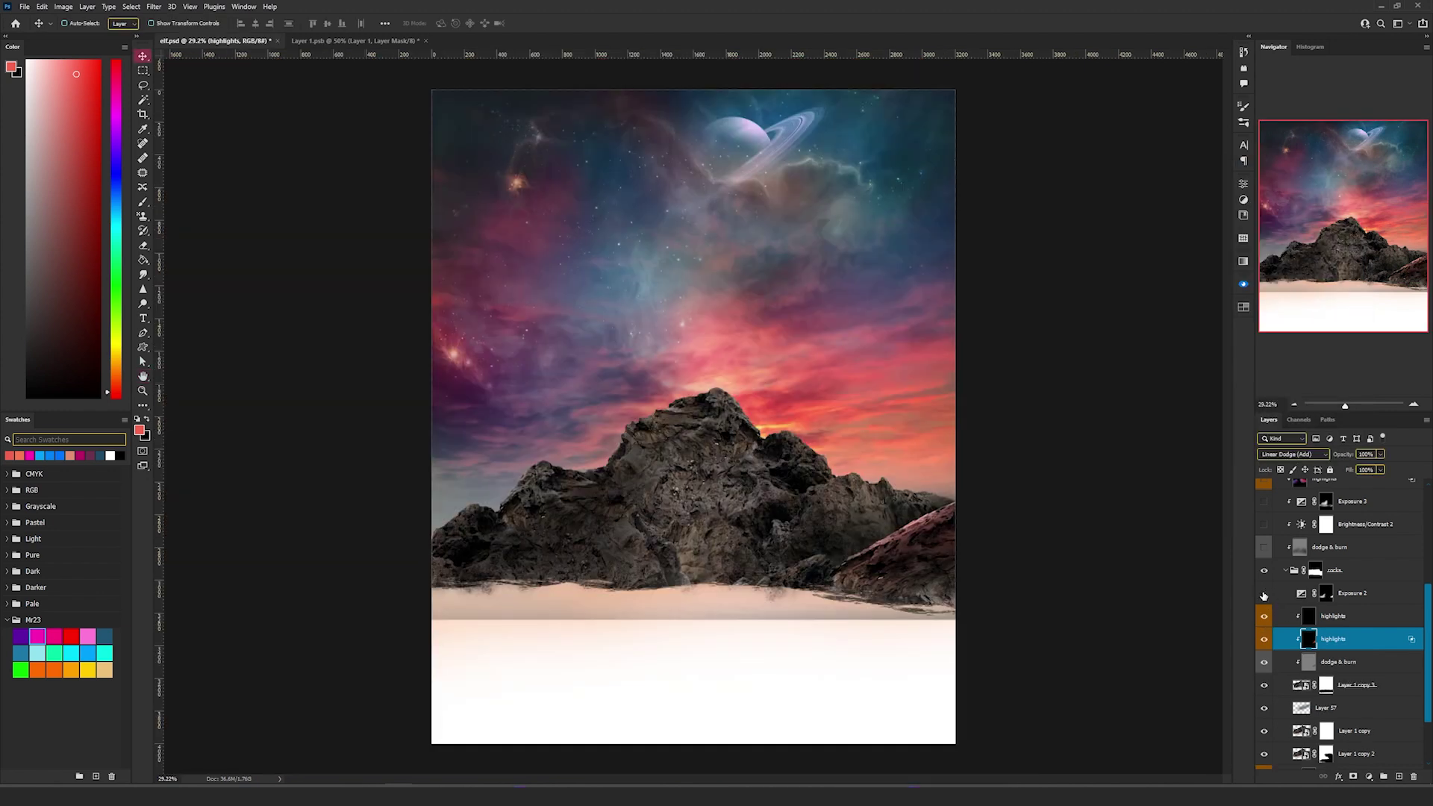
Show the Exposure 2 adjustment in the inner rocks group and compare the rocks with and without it
click(1264, 594)
click(1263, 593)
click(1264, 594)
click(1264, 594)
click(1263, 594)
click(1264, 594)
scroll(618, 502, up, 2)
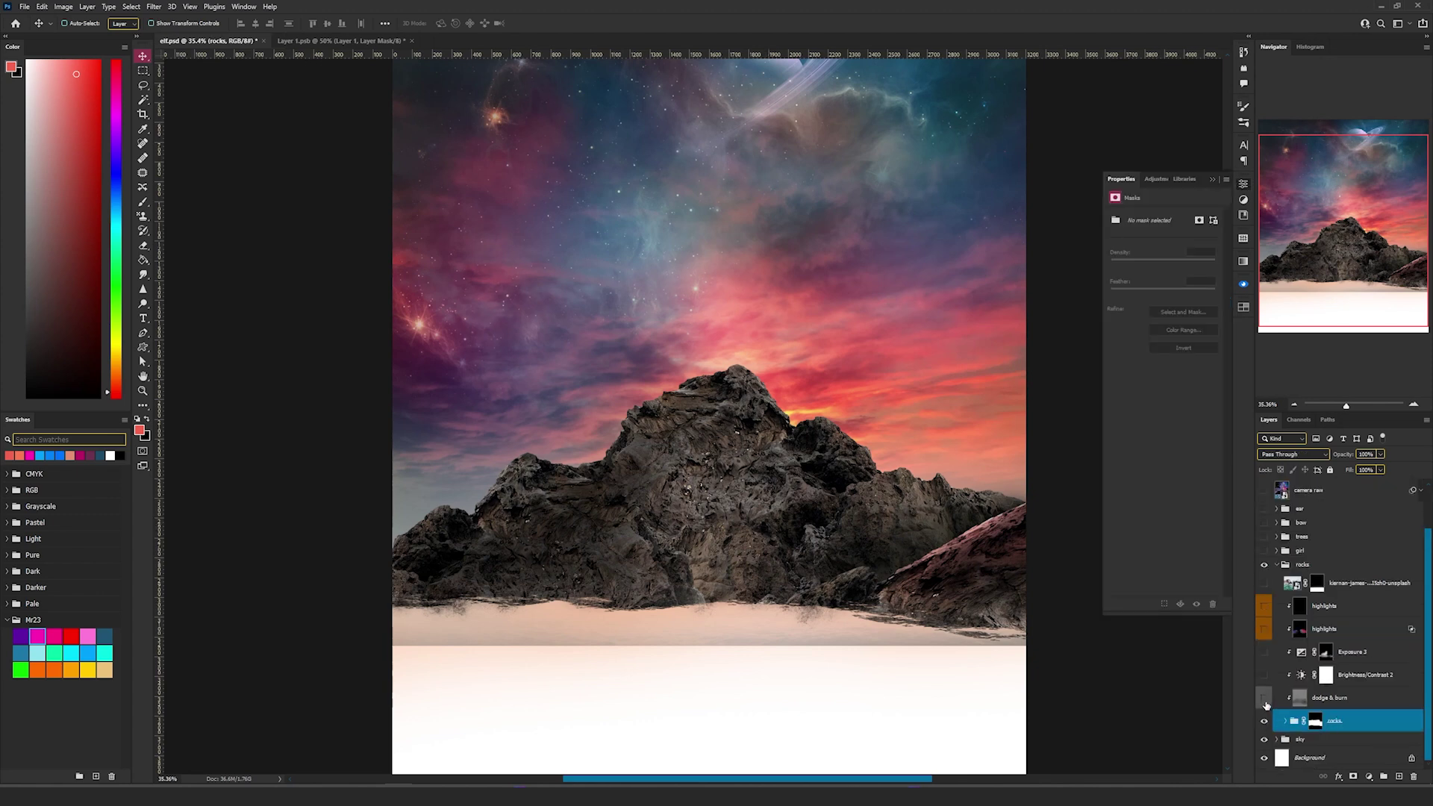
Show the dodge & burn and Brightness/Contrast 2 layers clipped to the inner rocks group, and open the Brightness/Contrast settings
click(1264, 699)
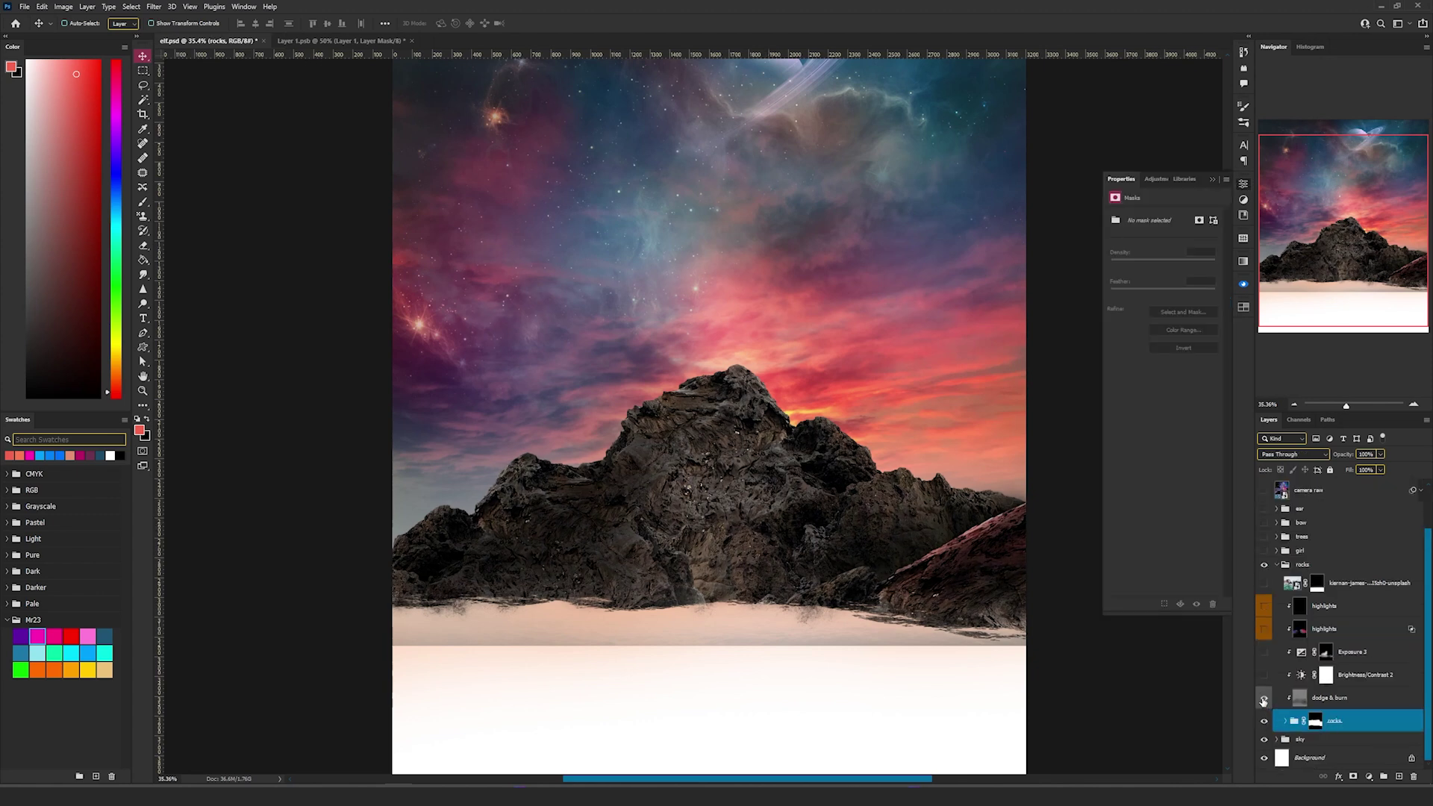
click(1333, 702)
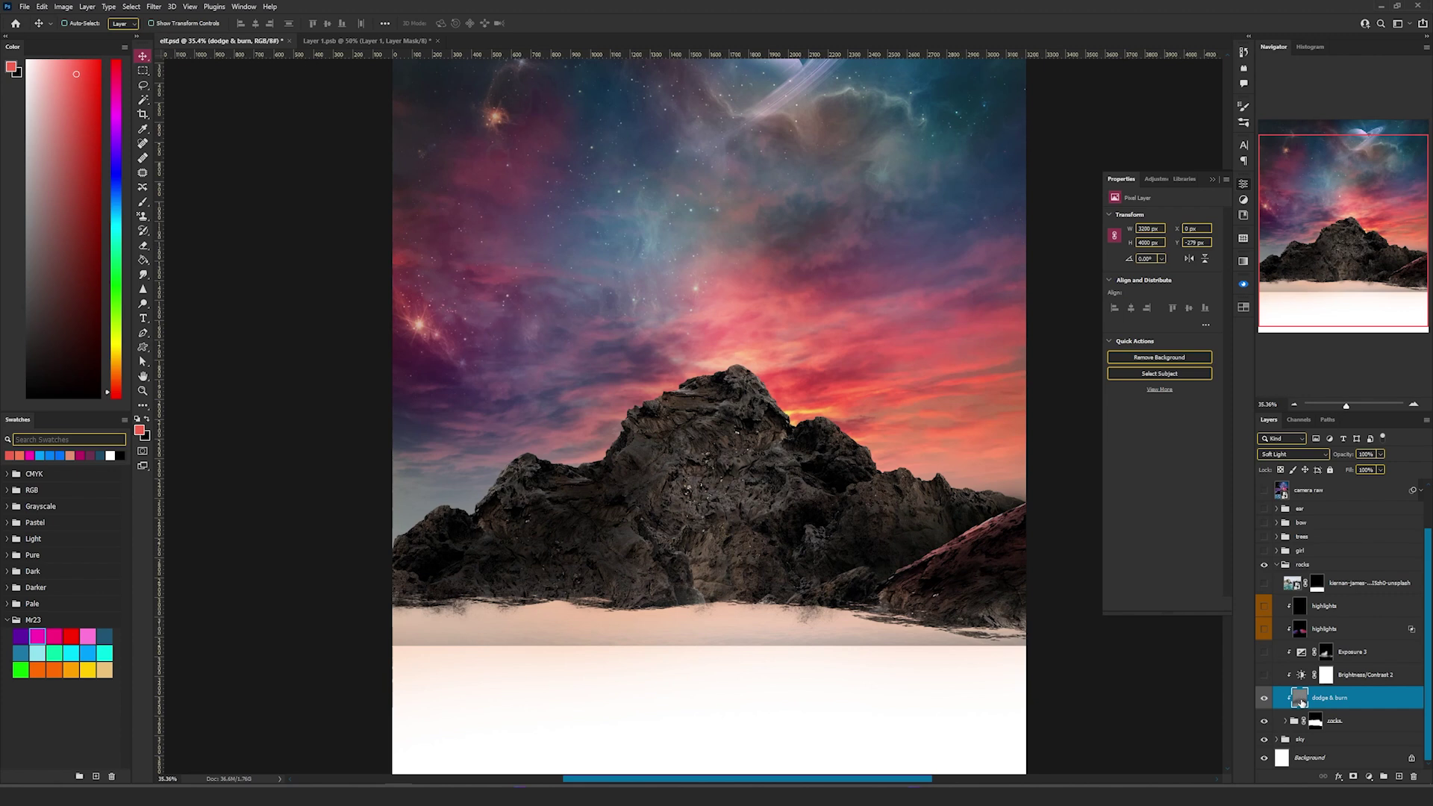
click(1263, 675)
click(1301, 676)
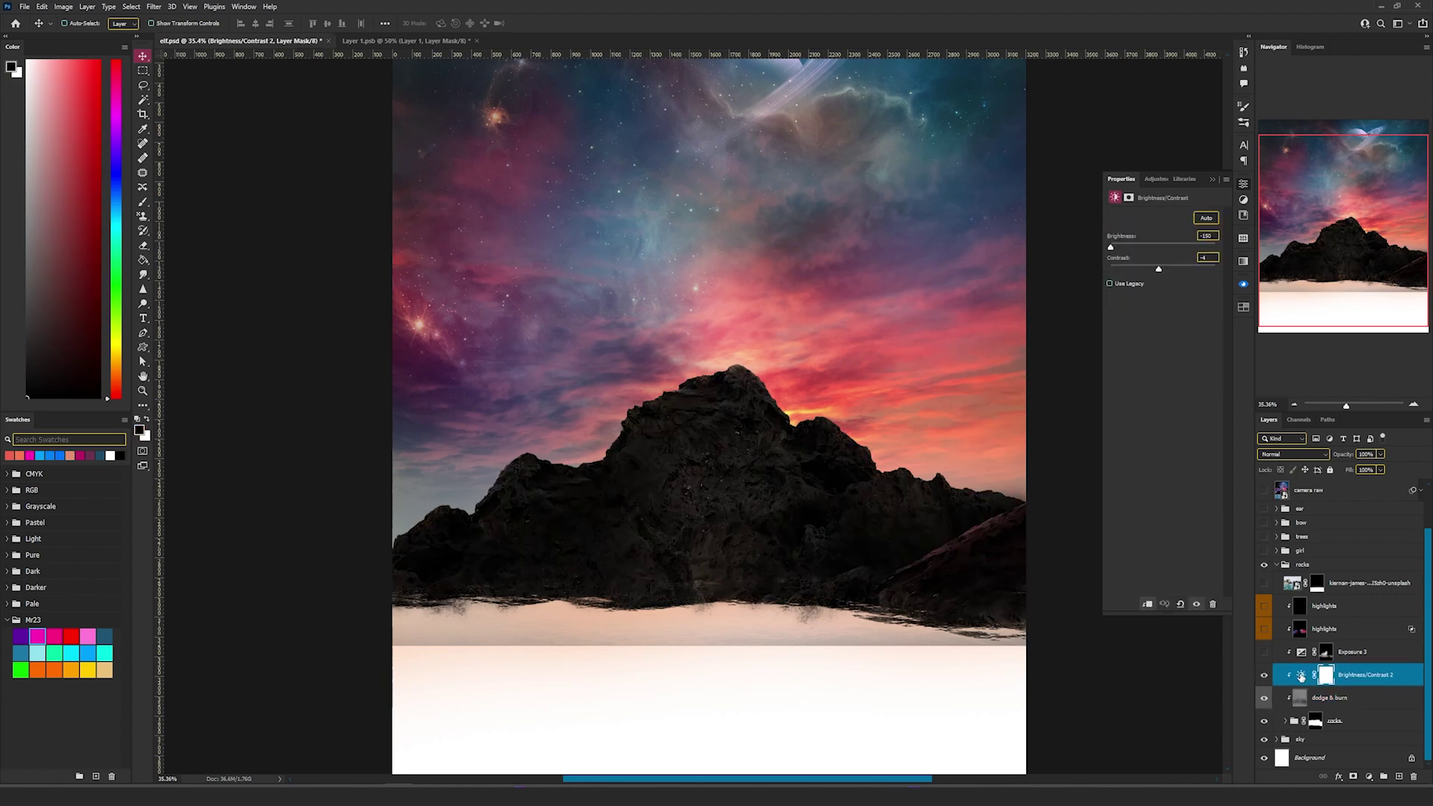
Show the Exposure 3 adjustment above Brightness/Contrast 2 and open its settings to inspect the darkened rocks
click(1264, 653)
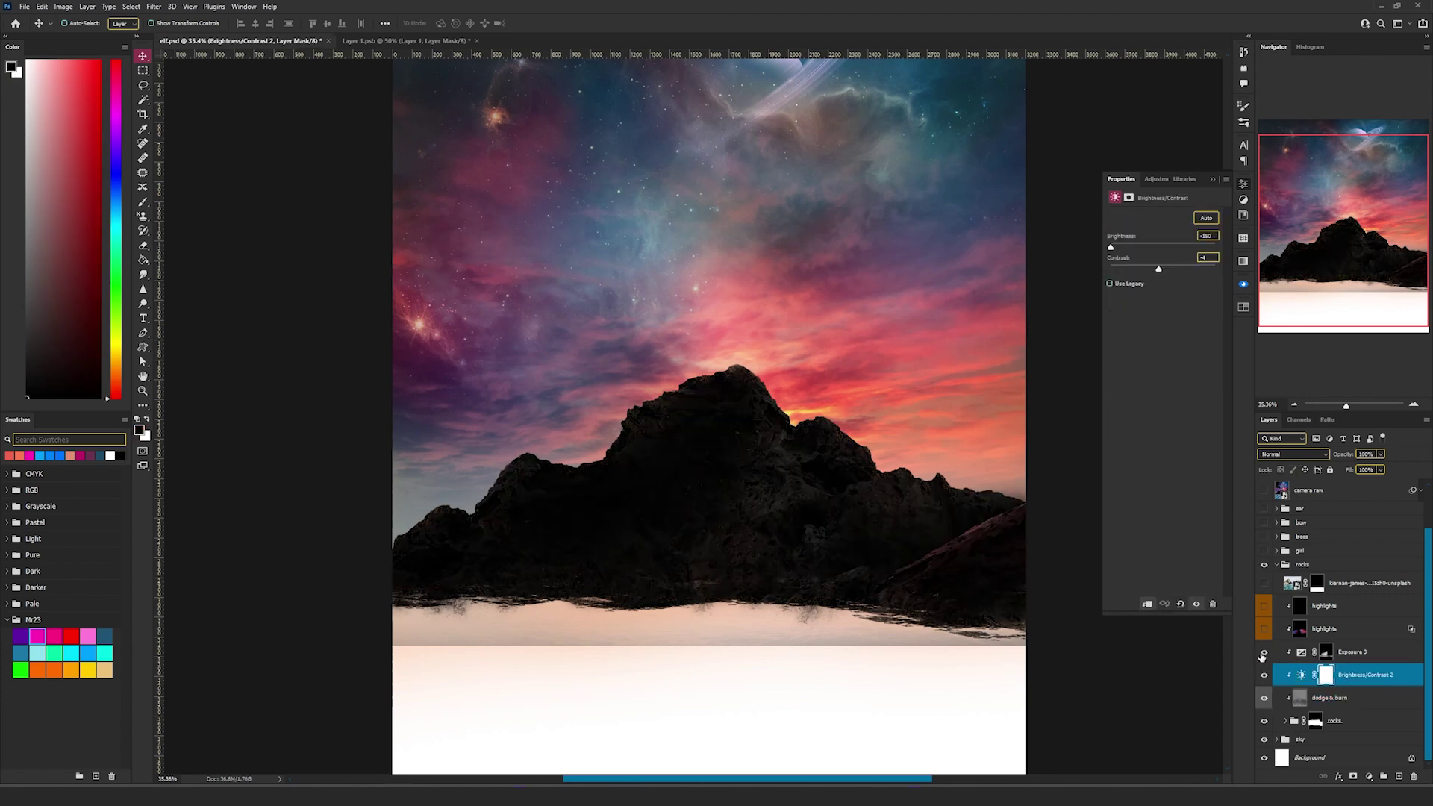
click(1301, 654)
scroll(853, 549, up, 3)
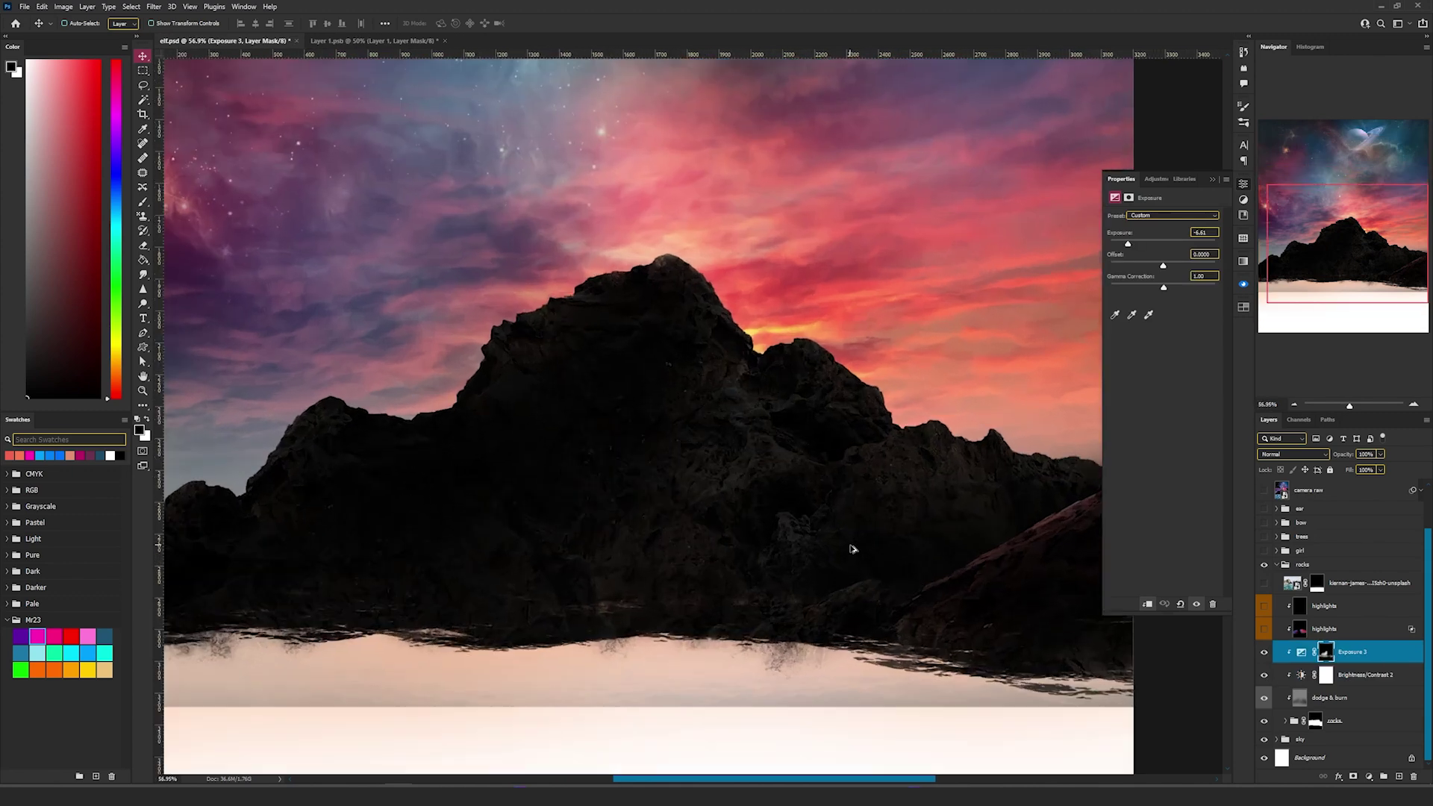
Show both highlights layers above Exposure 3, comparing the rocks with and without the lower one
click(1263, 629)
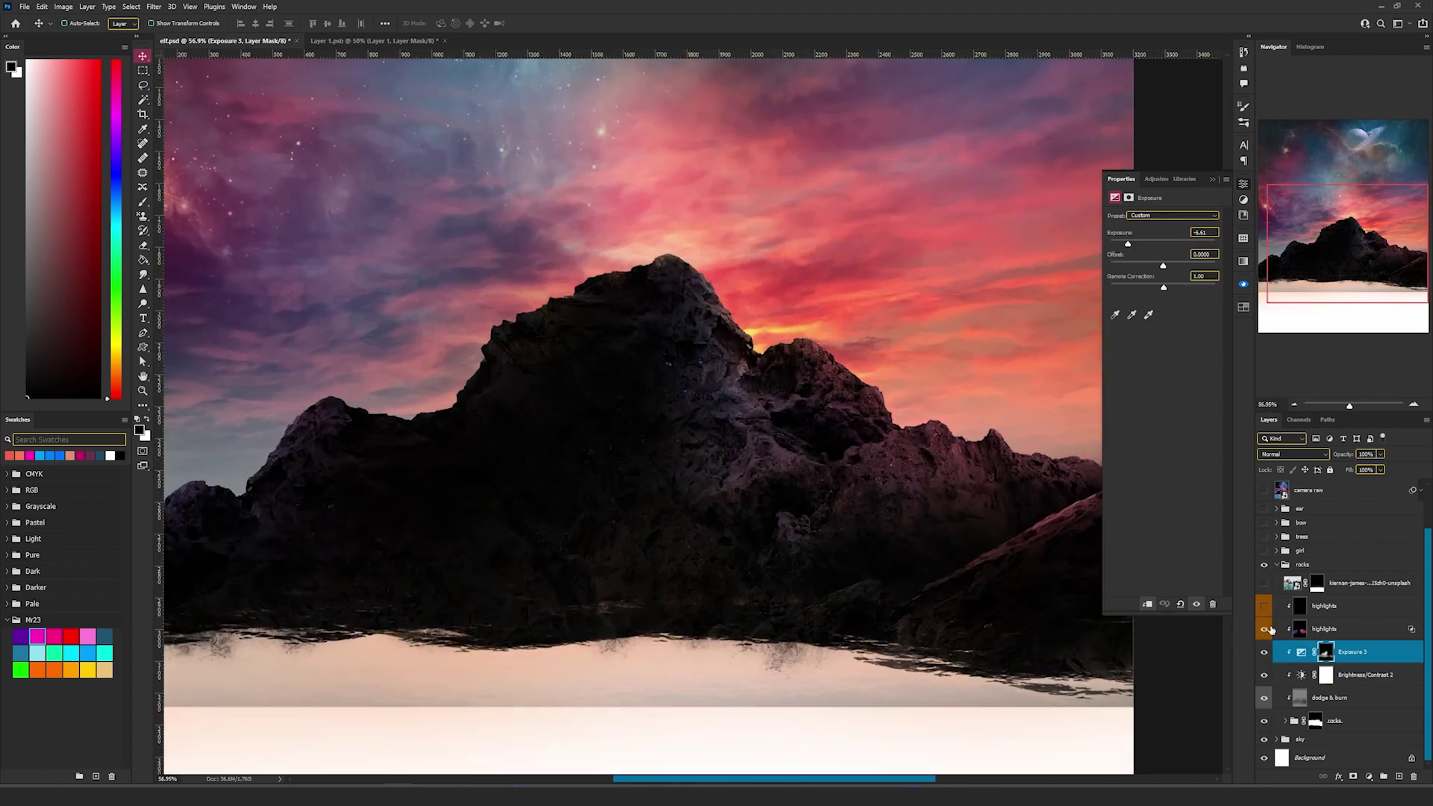
click(1314, 629)
scroll(809, 476, down, 2)
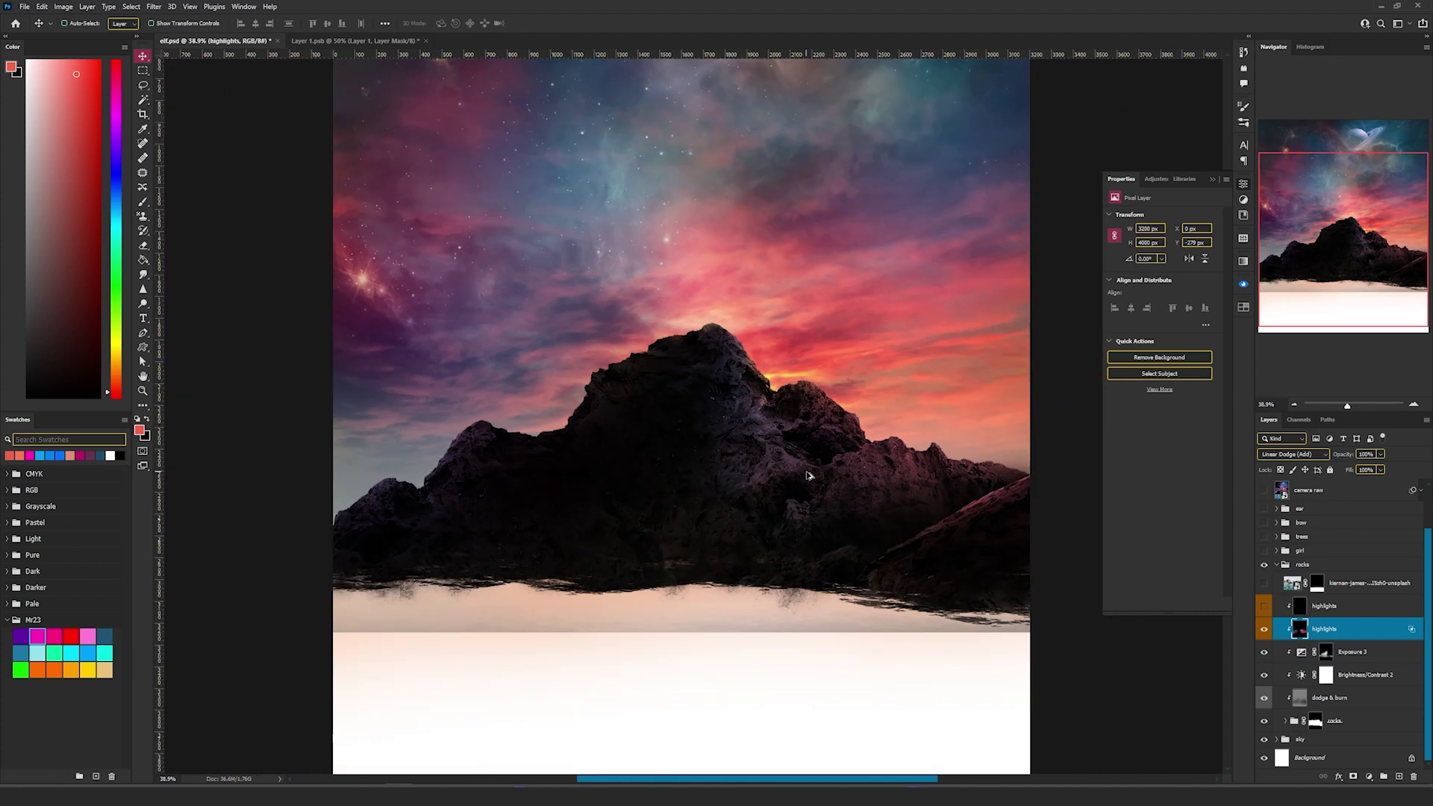
click(1264, 630)
click(1265, 630)
click(1265, 608)
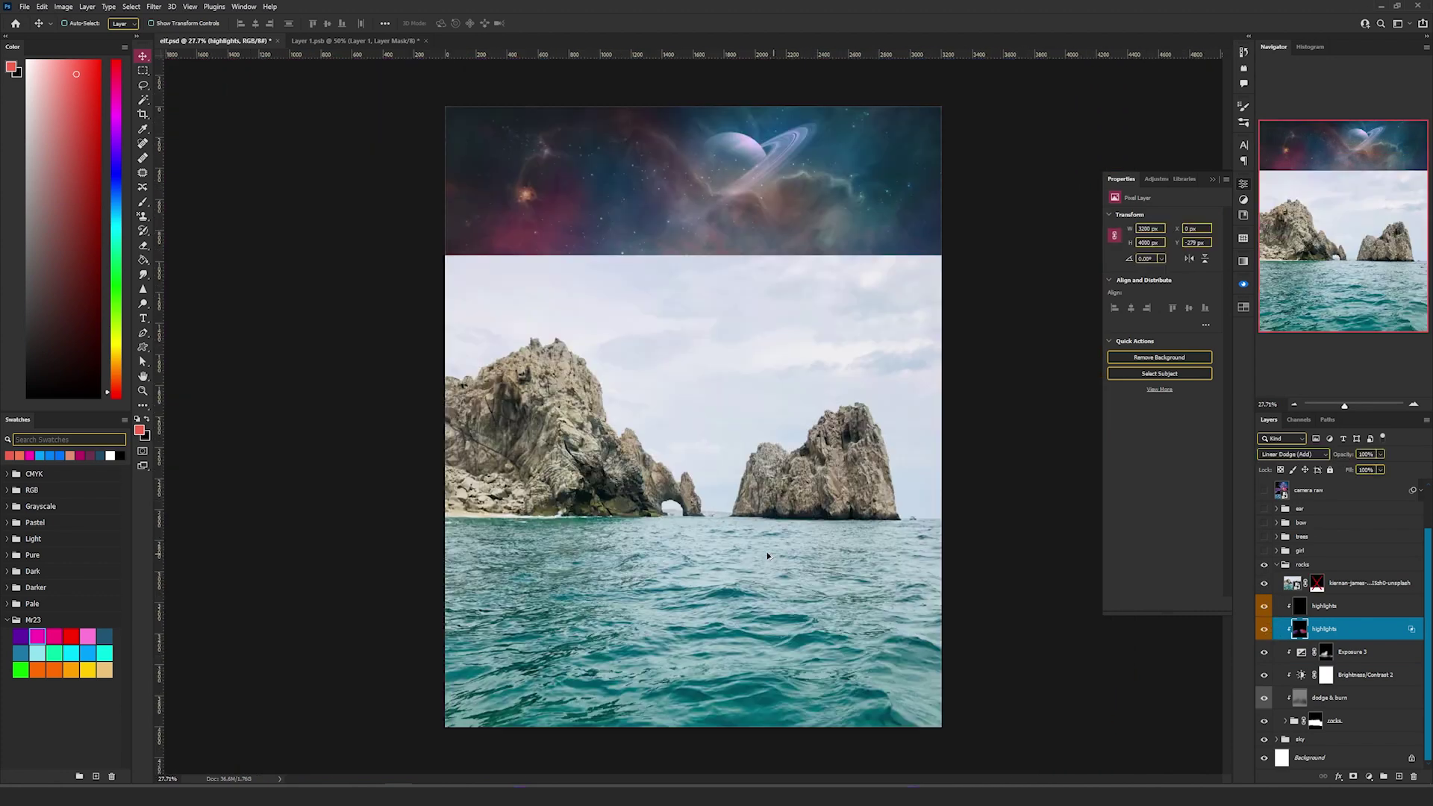
Enable the layer mask on the sea photo so only its water covers the area below the rocks
scroll(768, 557, up, 2)
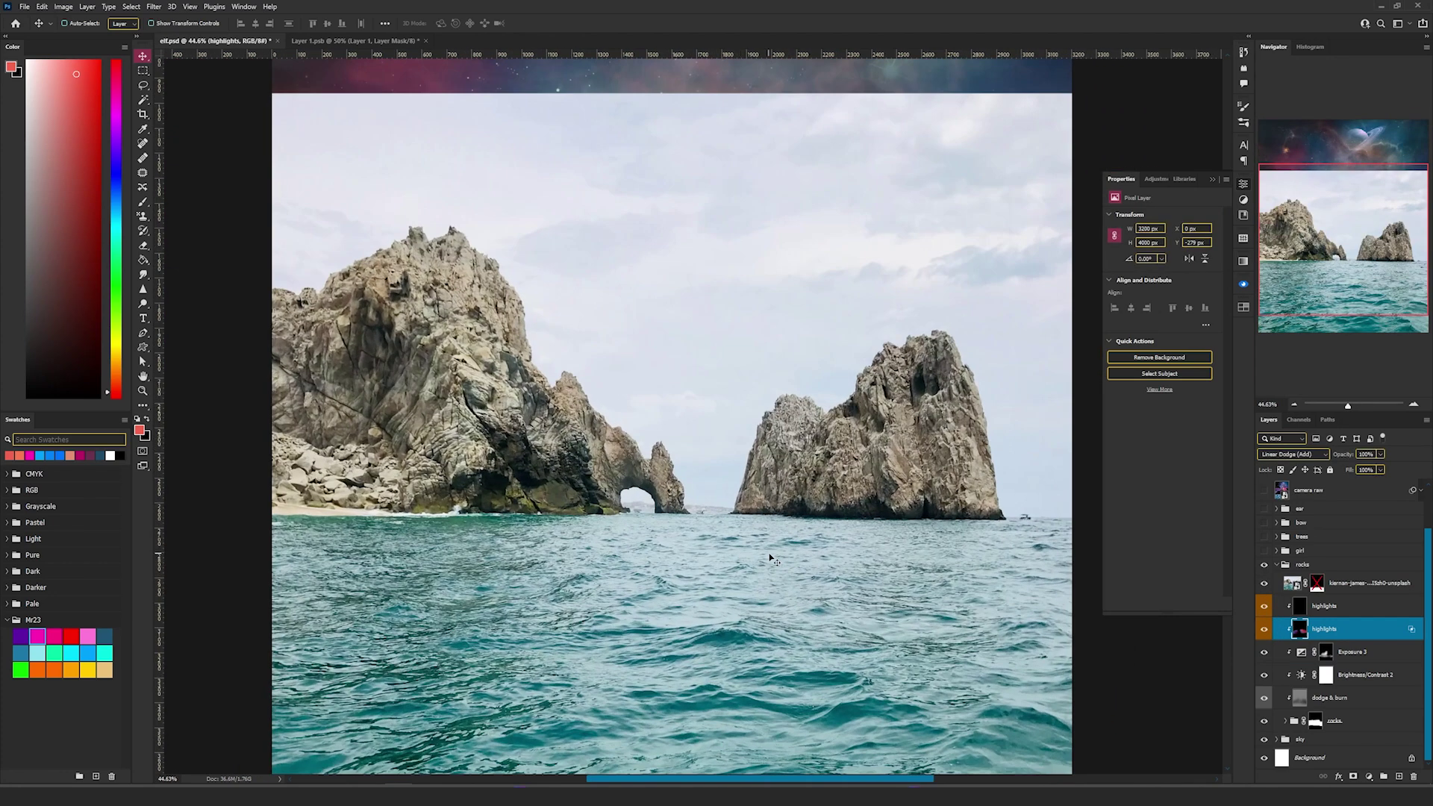
shift+click(1317, 584)
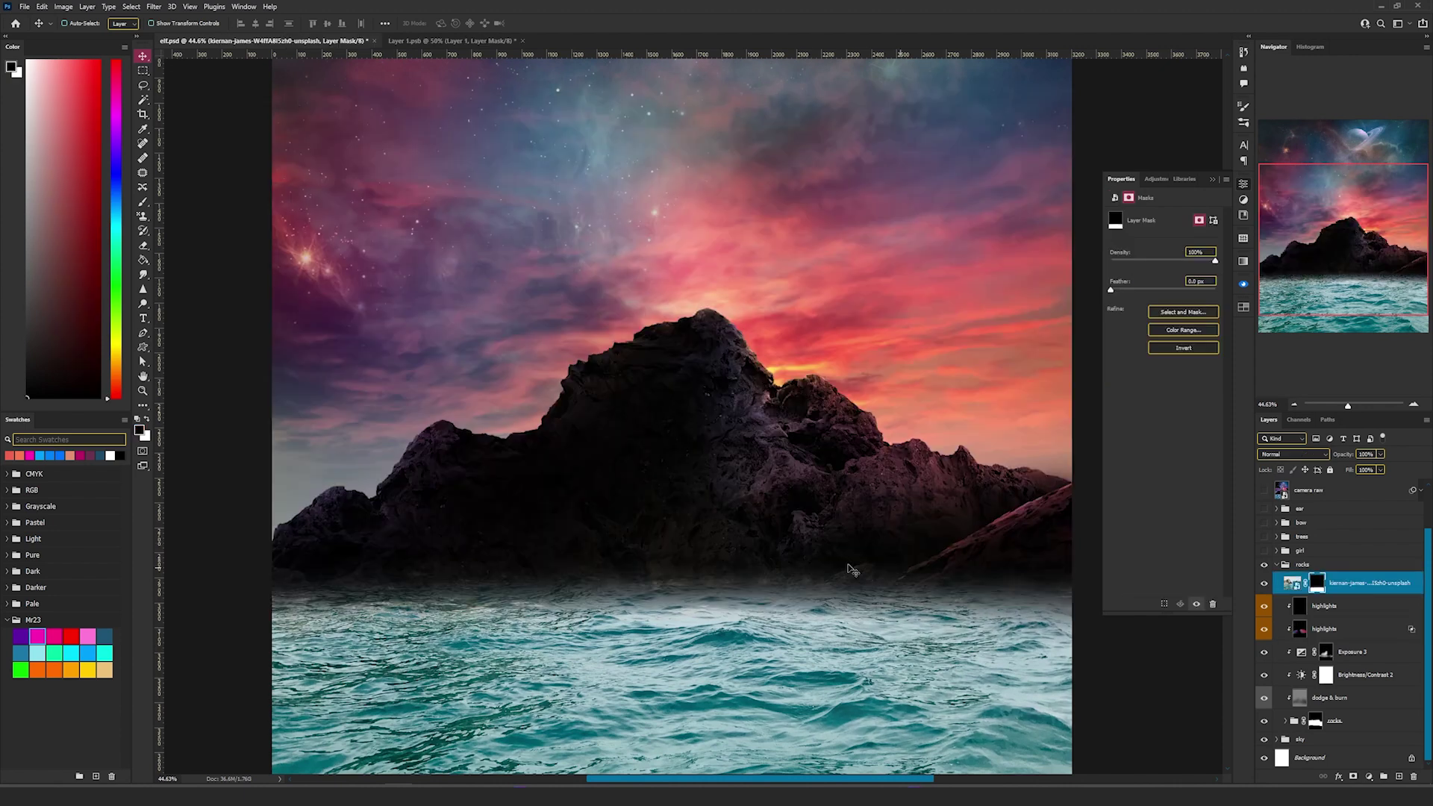
scroll(849, 569, down, 2)
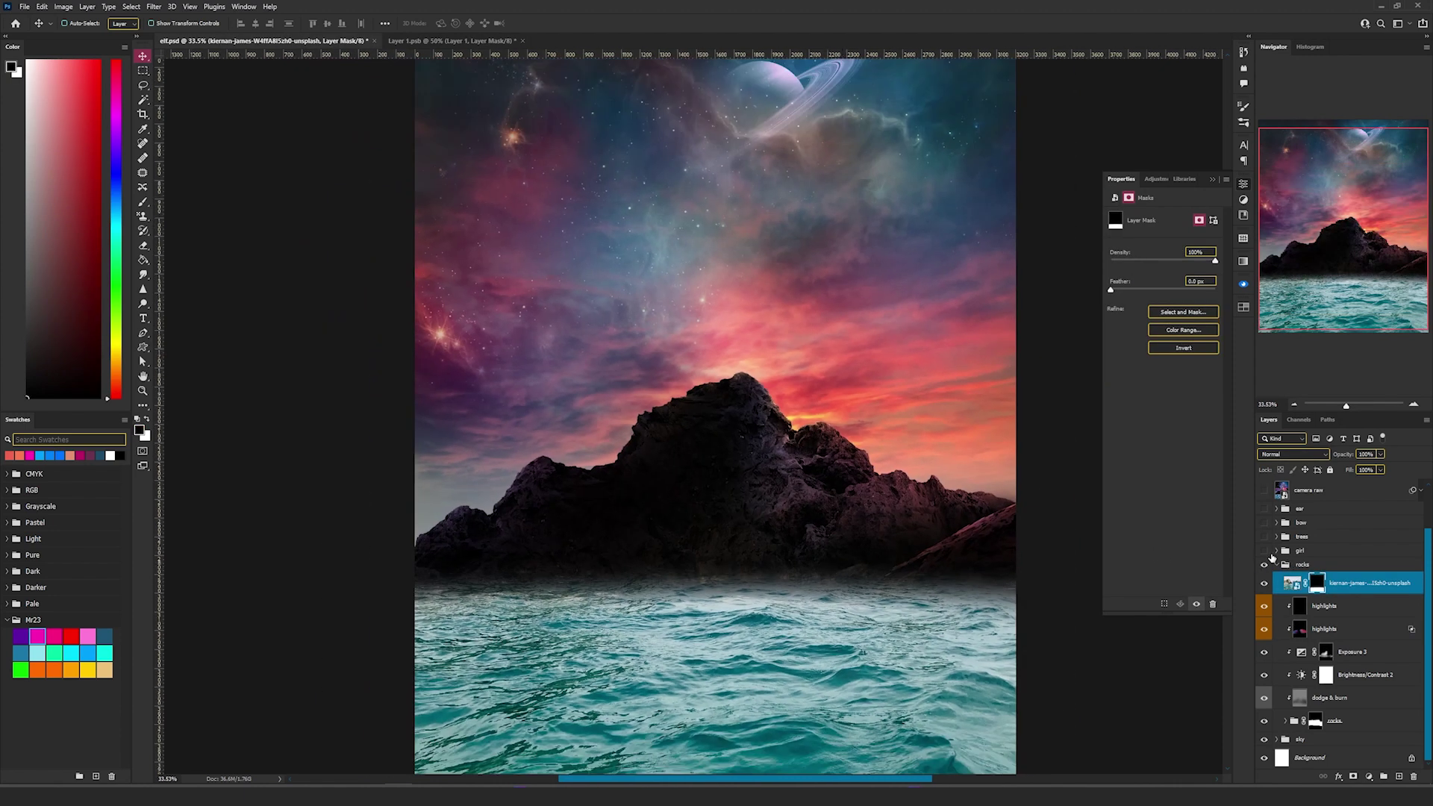
In the girl group's Layer 0.psb, enable Layer 0's mask to cut out the woman and compare her skirt with Layer 1
click(1277, 552)
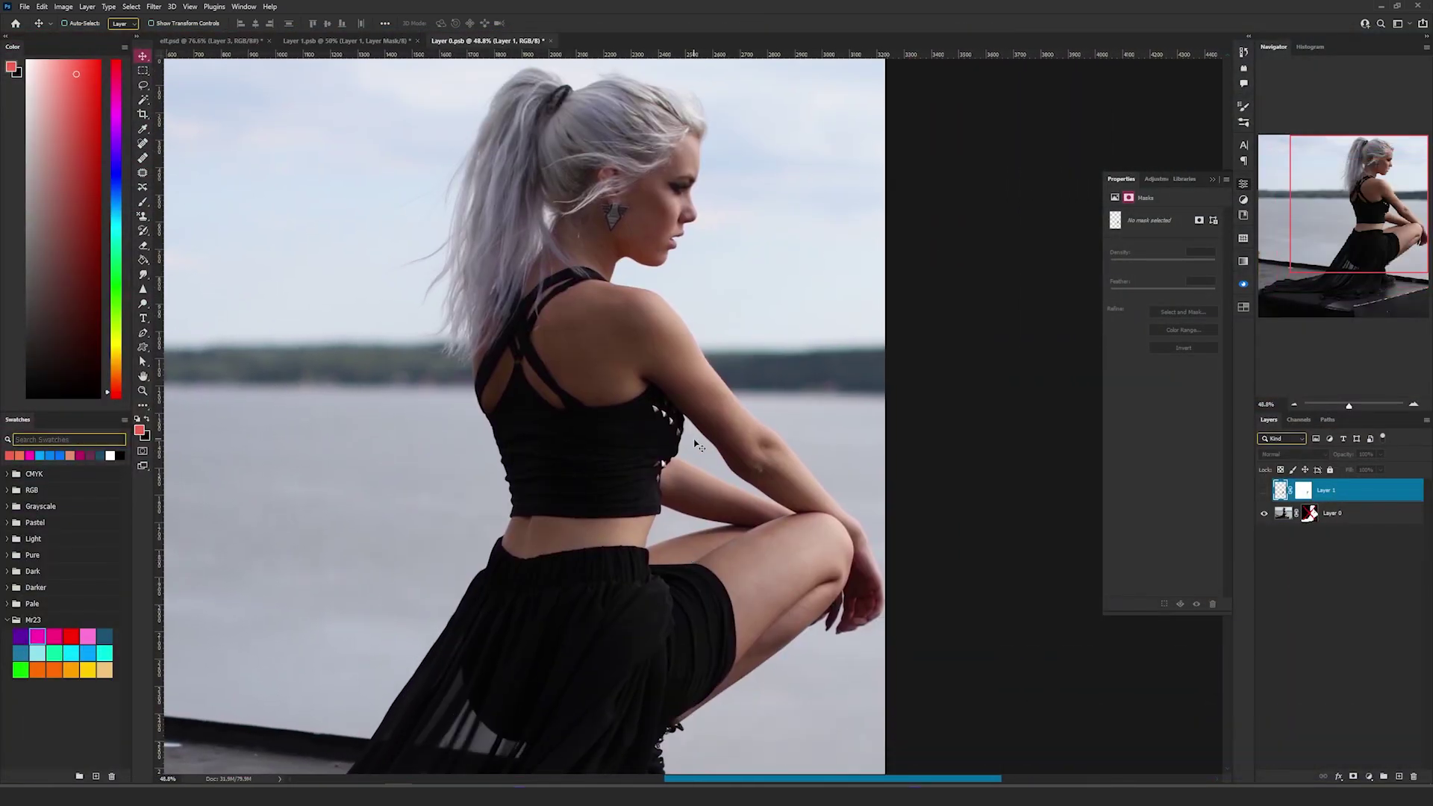
key(ctrl+0)
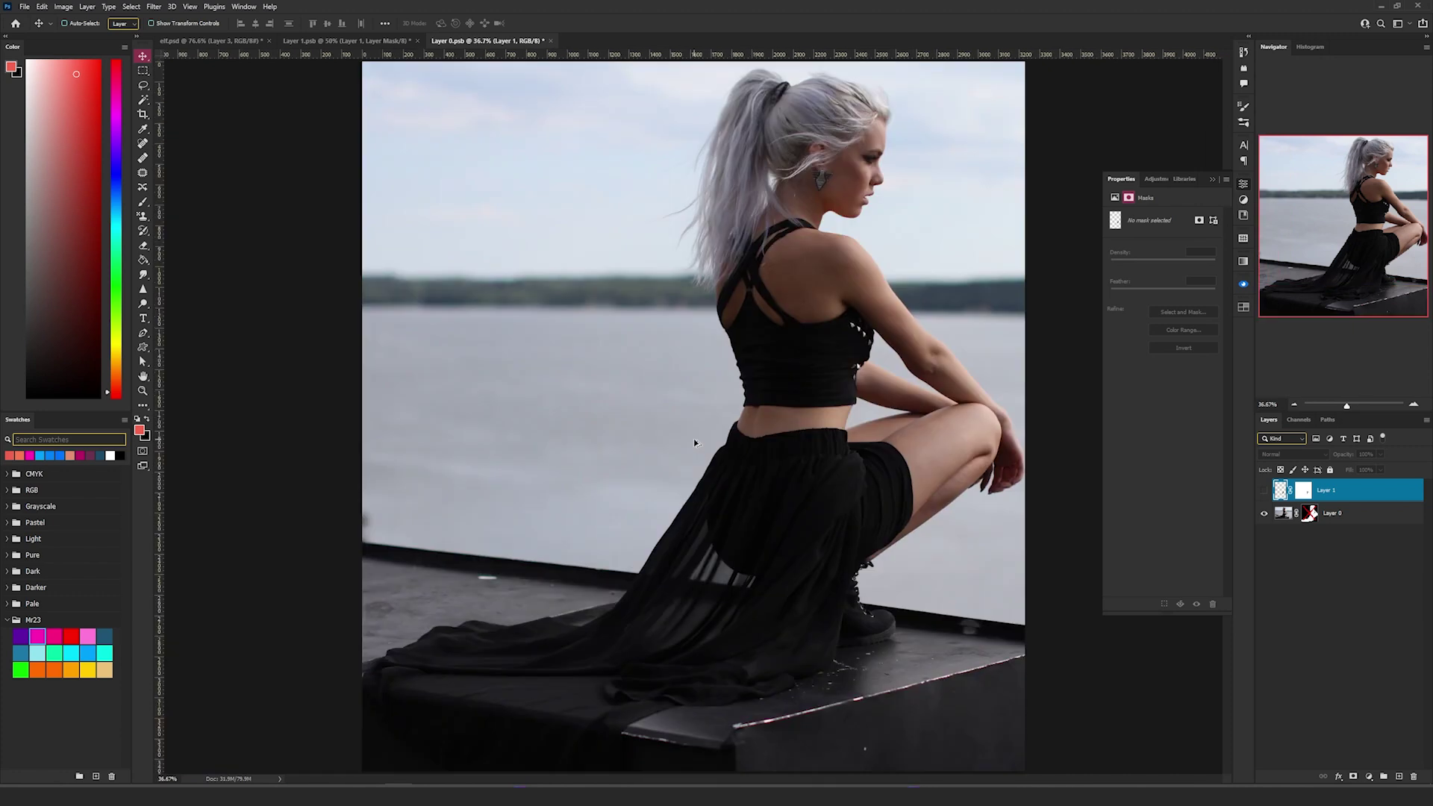
shift+click(1310, 513)
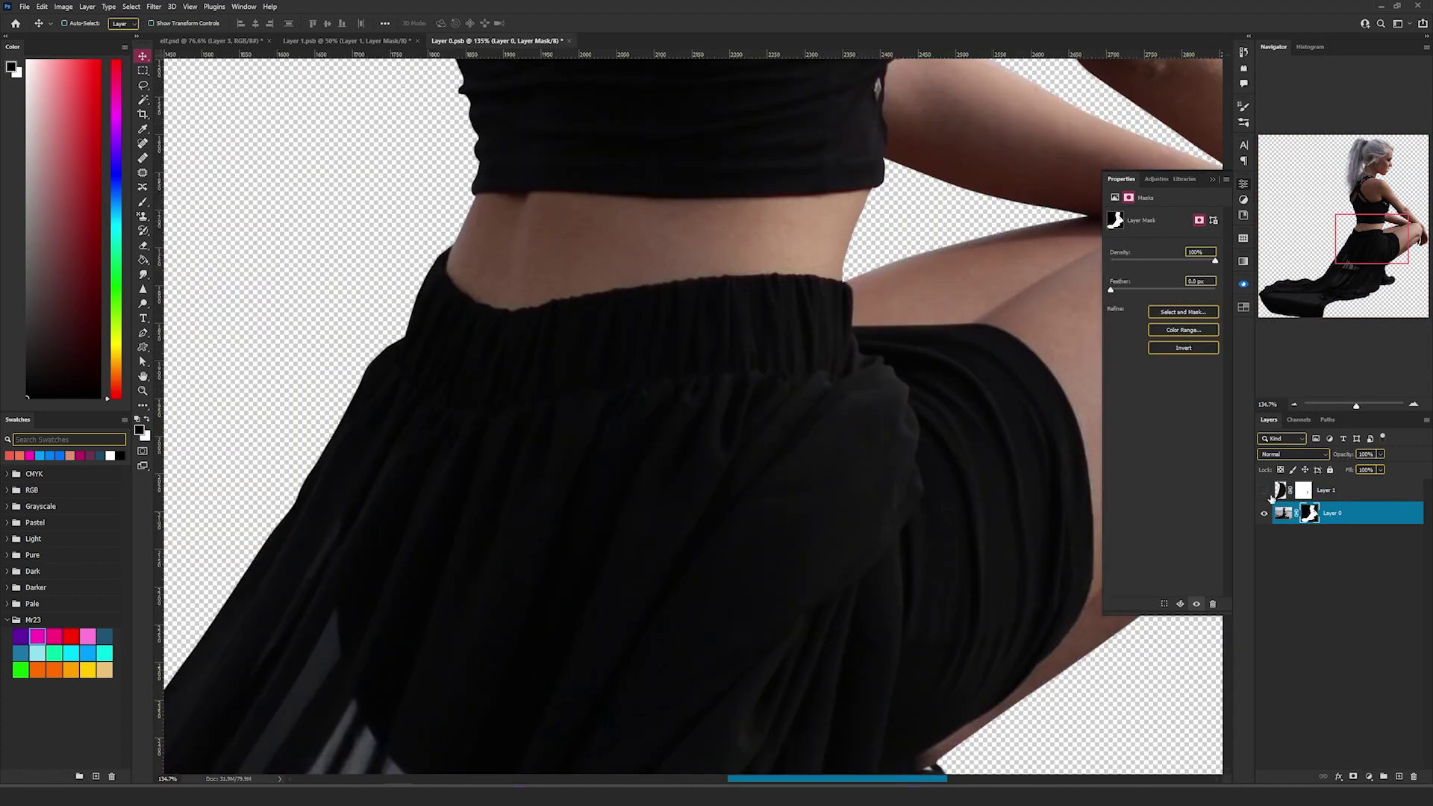
click(1265, 491)
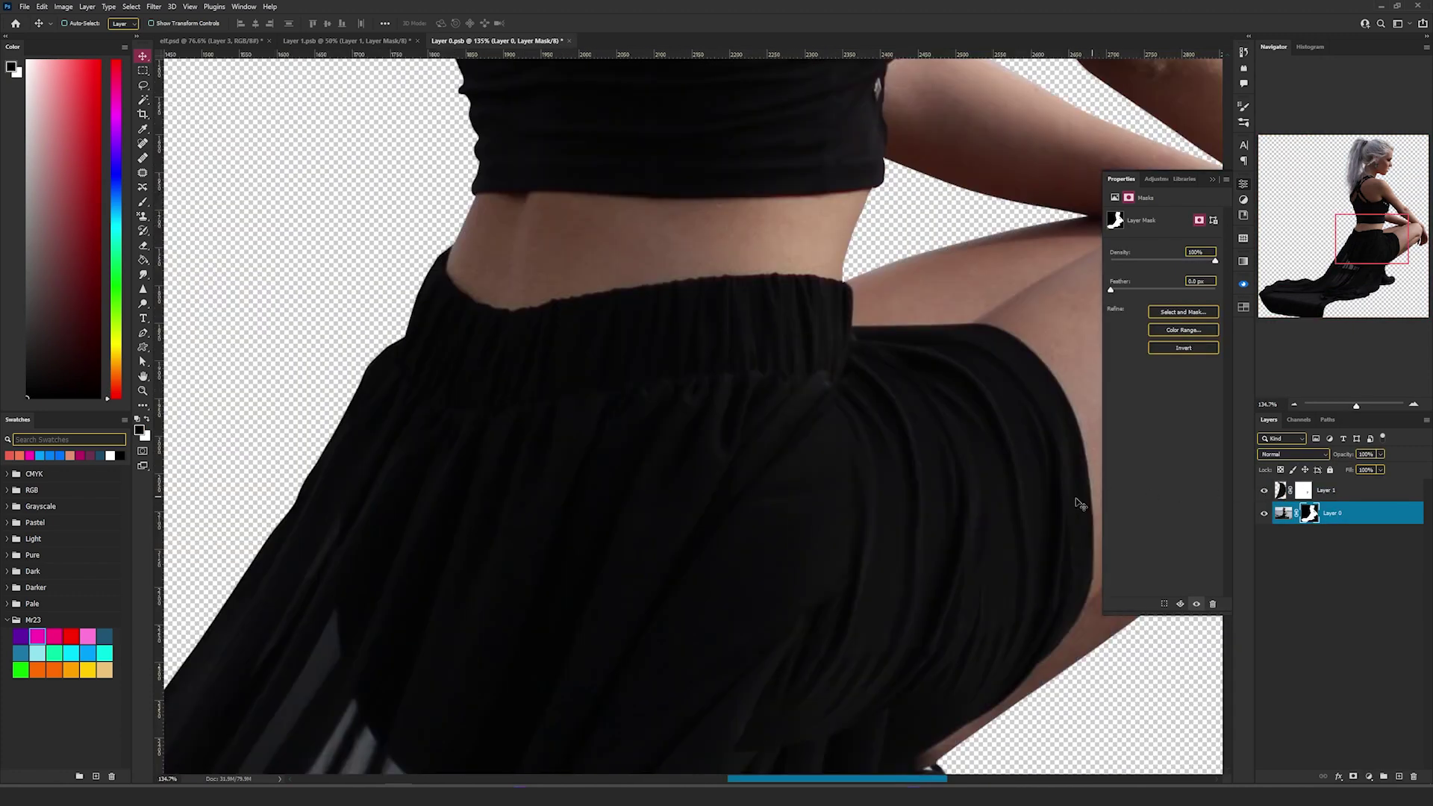
click(1265, 491)
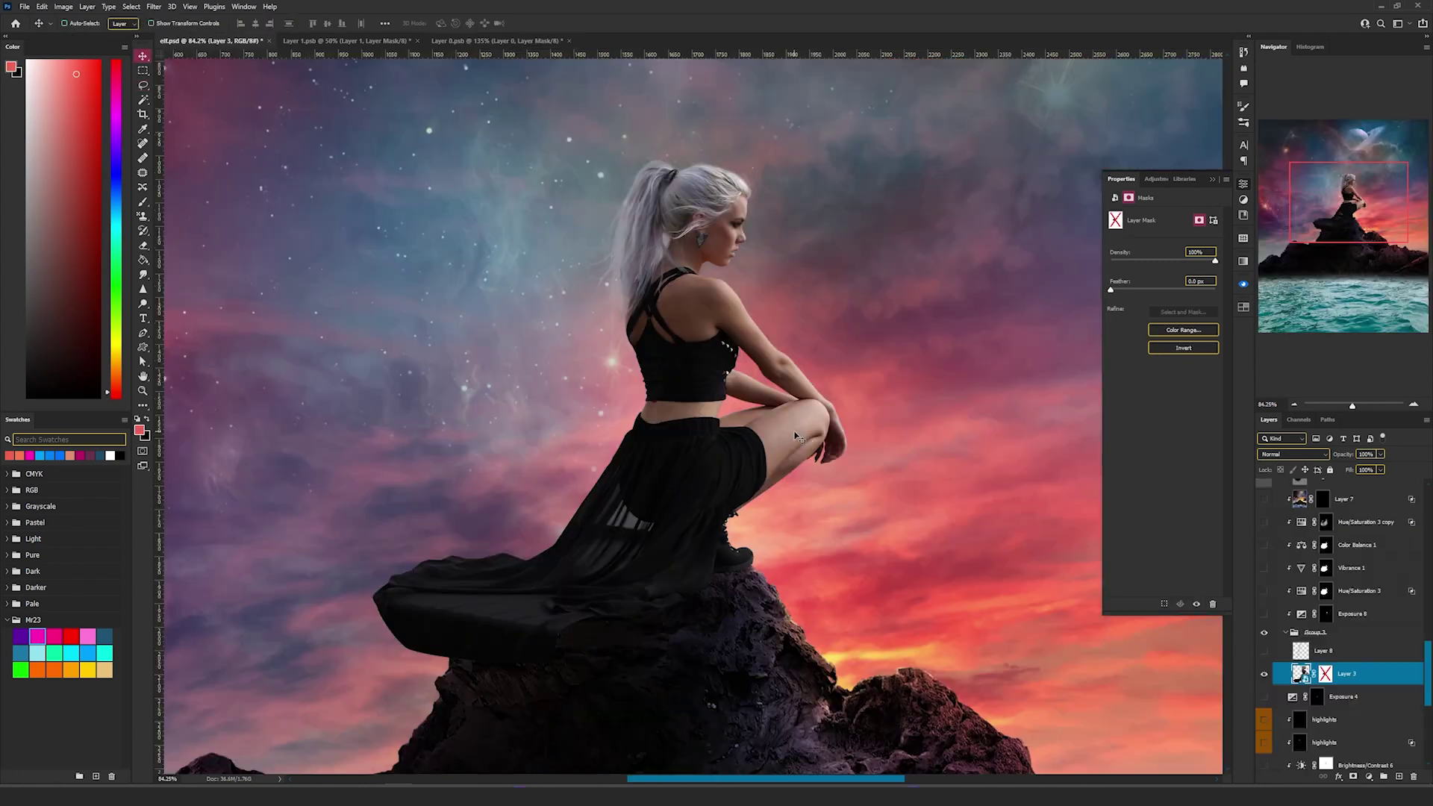
Show the loose hair strands layer above Layer 3 and enable Layer 3's mask to trim the skirt's train
click(1264, 650)
click(1325, 674)
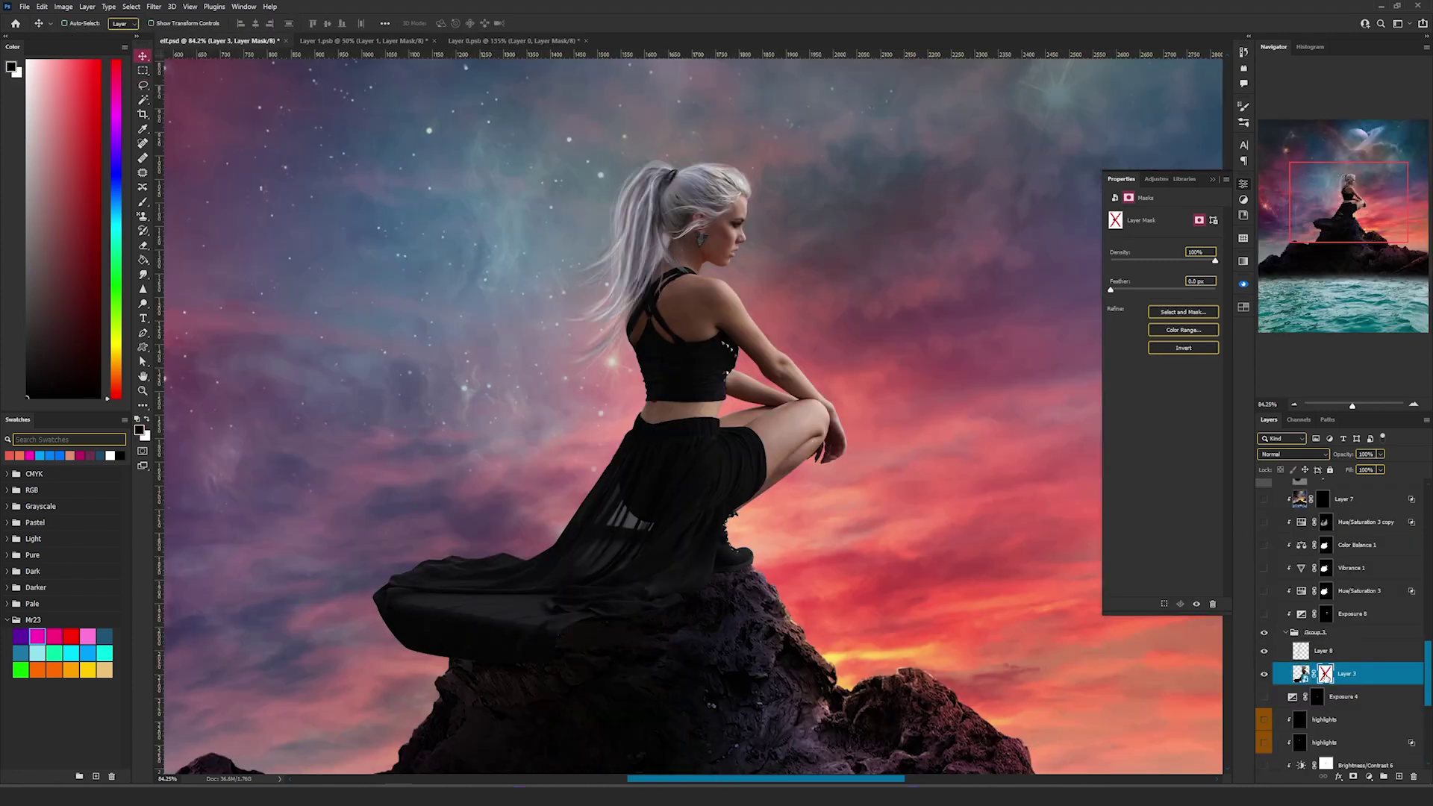
shift+click(1325, 674)
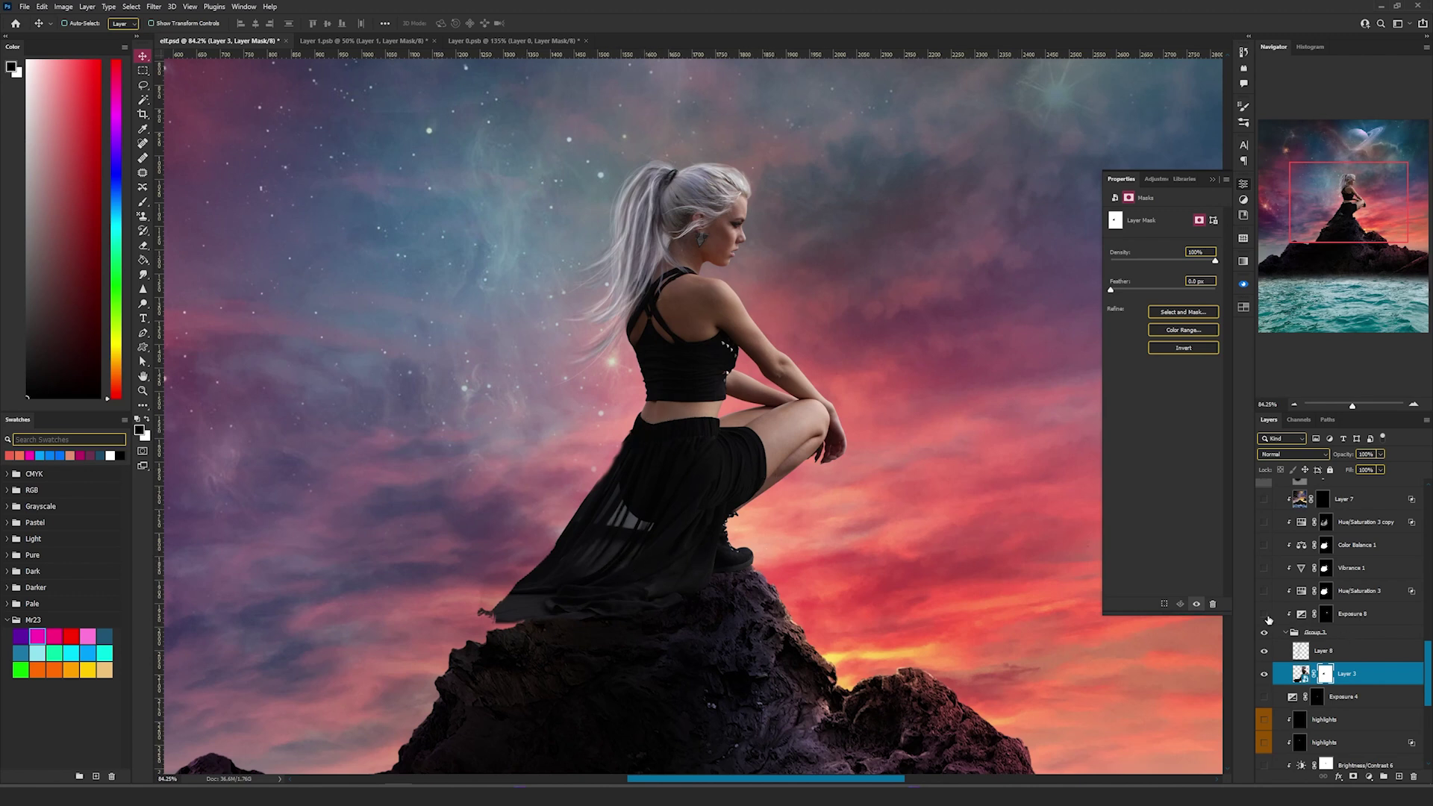
click(1345, 661)
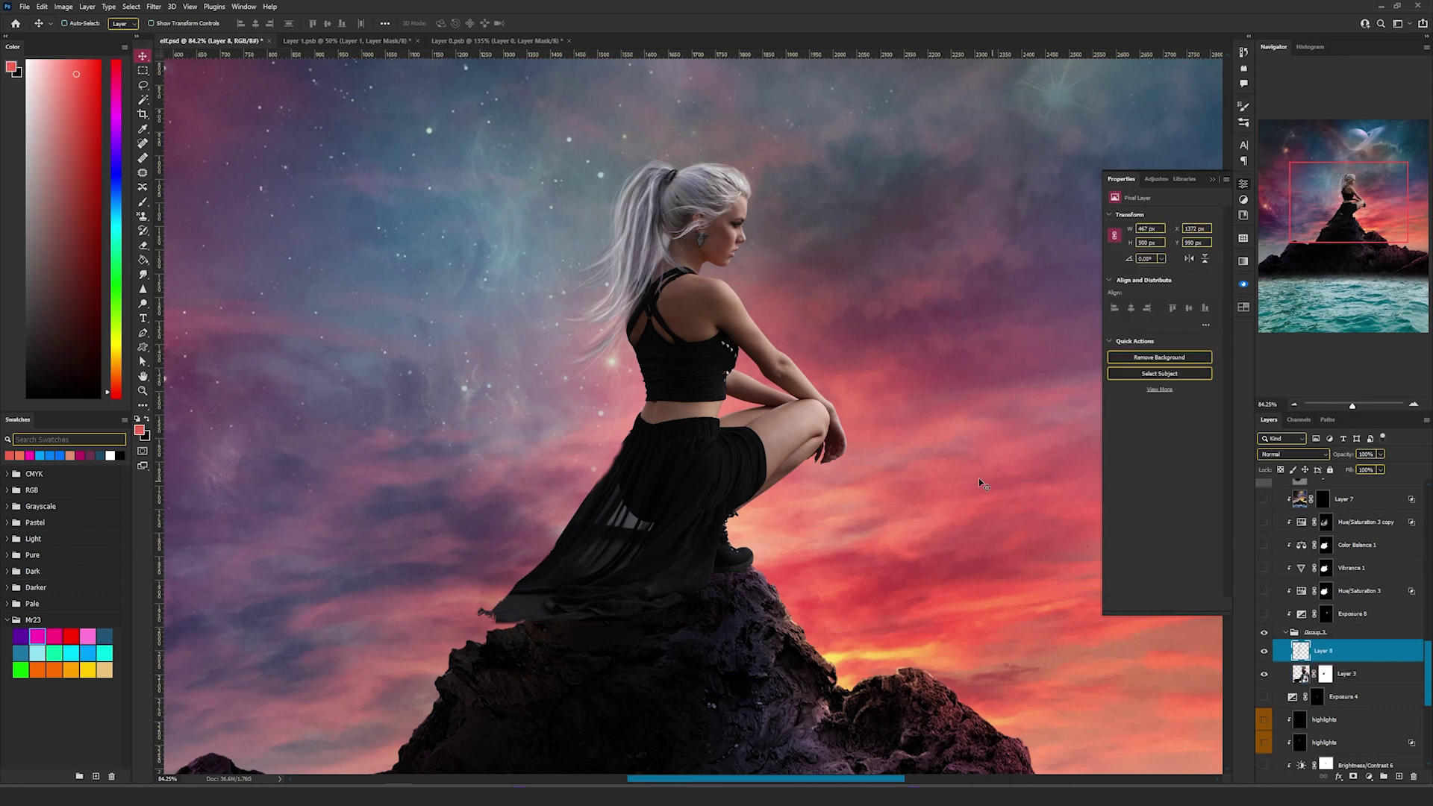
Collapse the woman's subgroup and compare her waist area with and without the Exposure adjustment clipped directly above it
click(1285, 633)
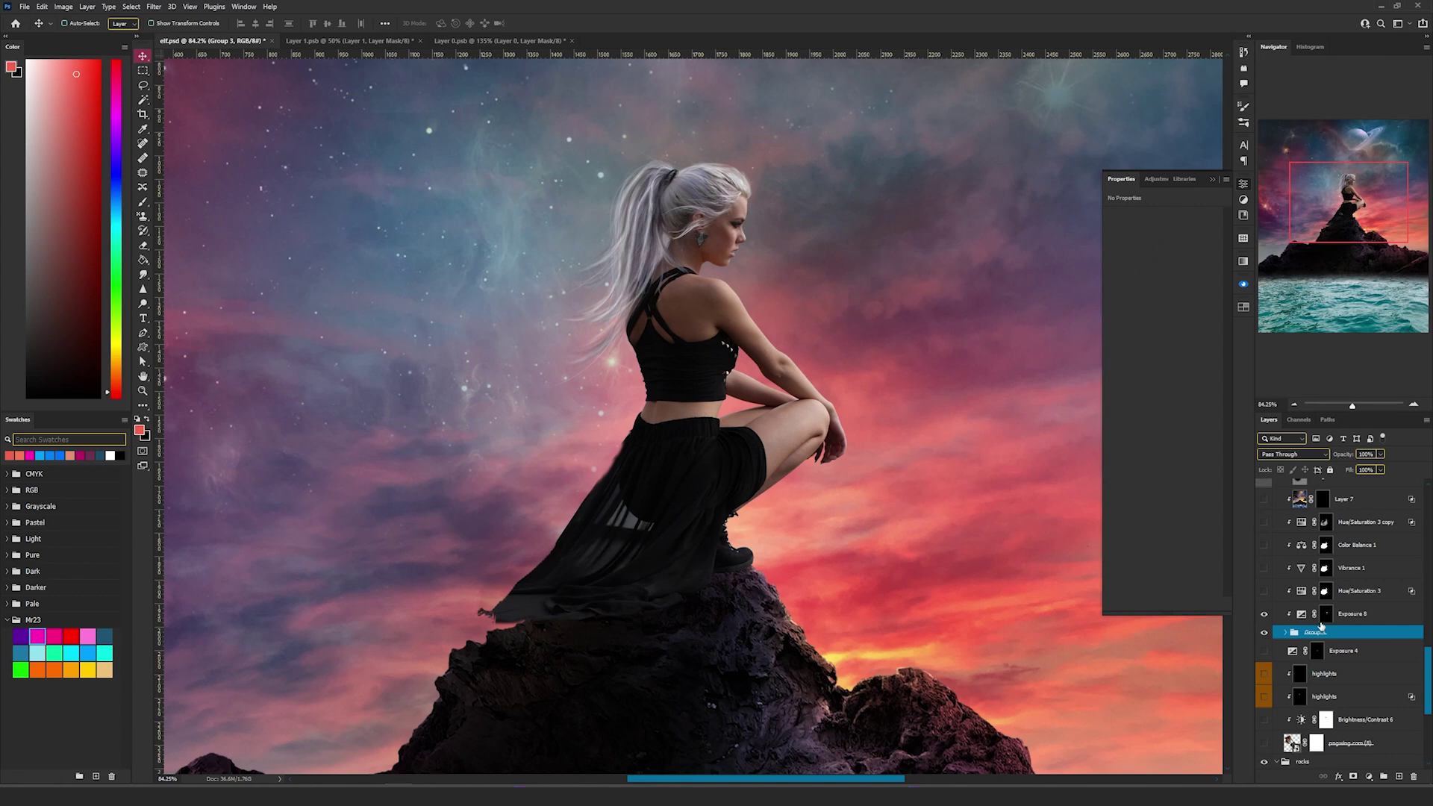
click(1321, 624)
click(1265, 614)
click(1265, 614)
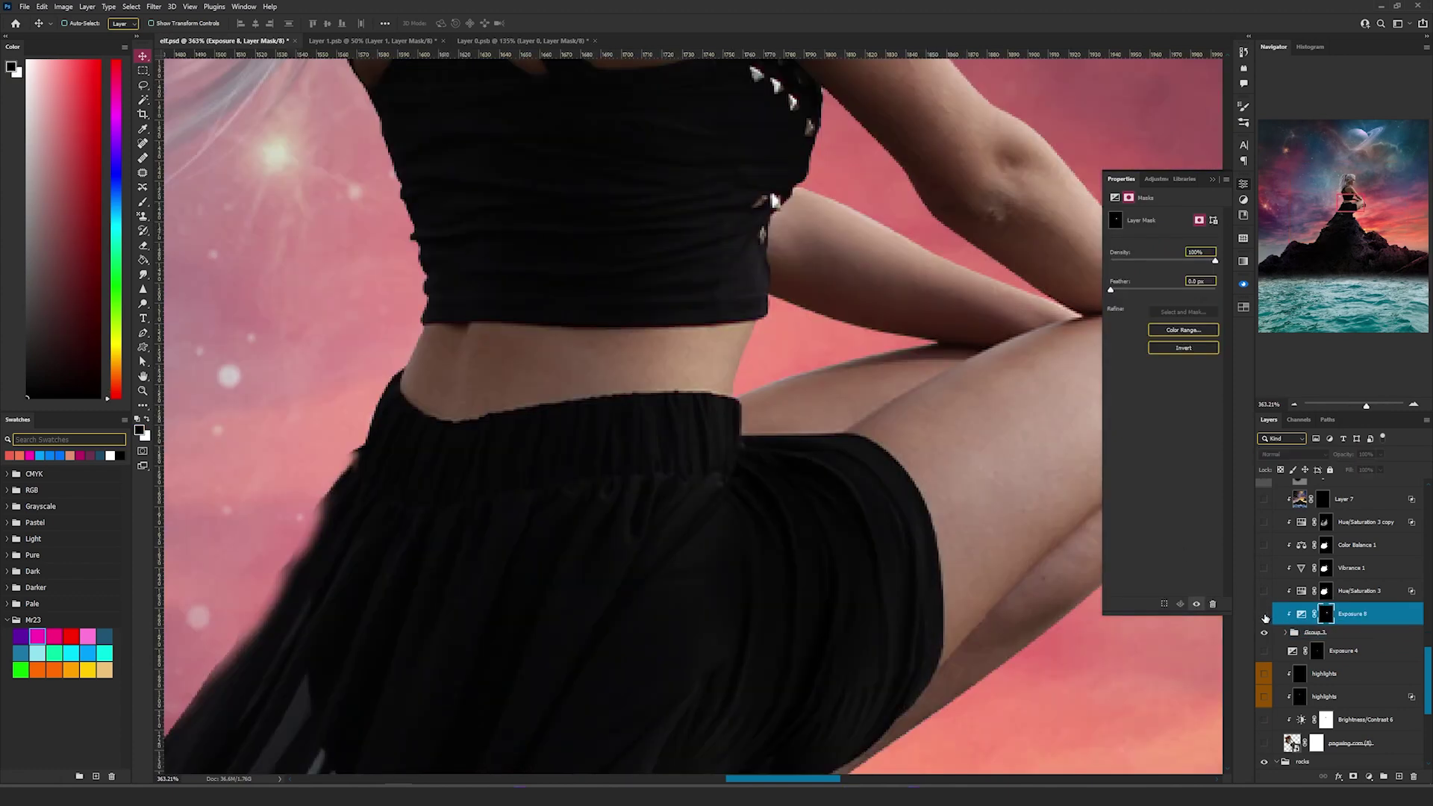
Show the Hue/Saturation 3 adjustment that colorizes the outfit green, open its settings and inspect the dress
click(1264, 591)
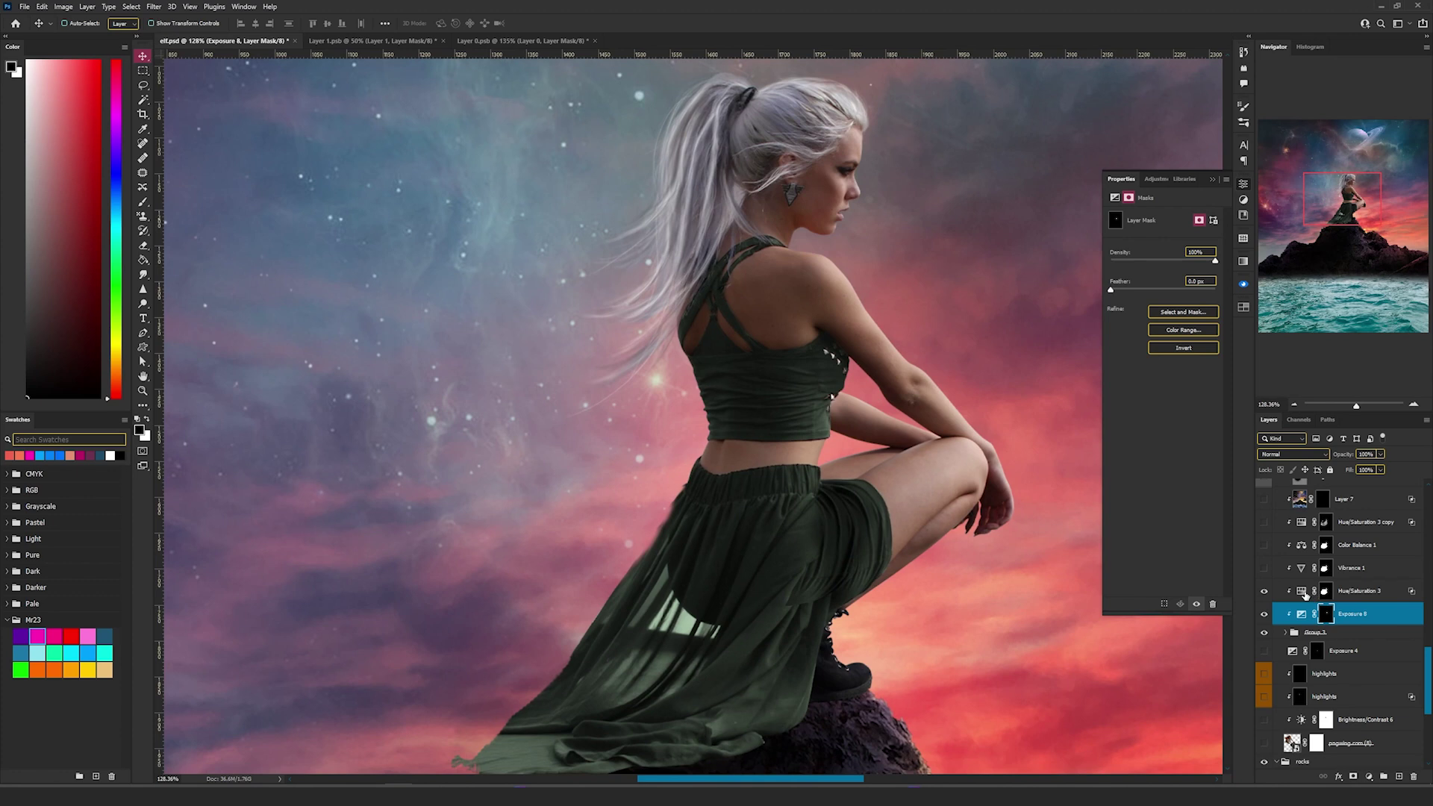
click(1304, 595)
drag(827, 470, 797, 381)
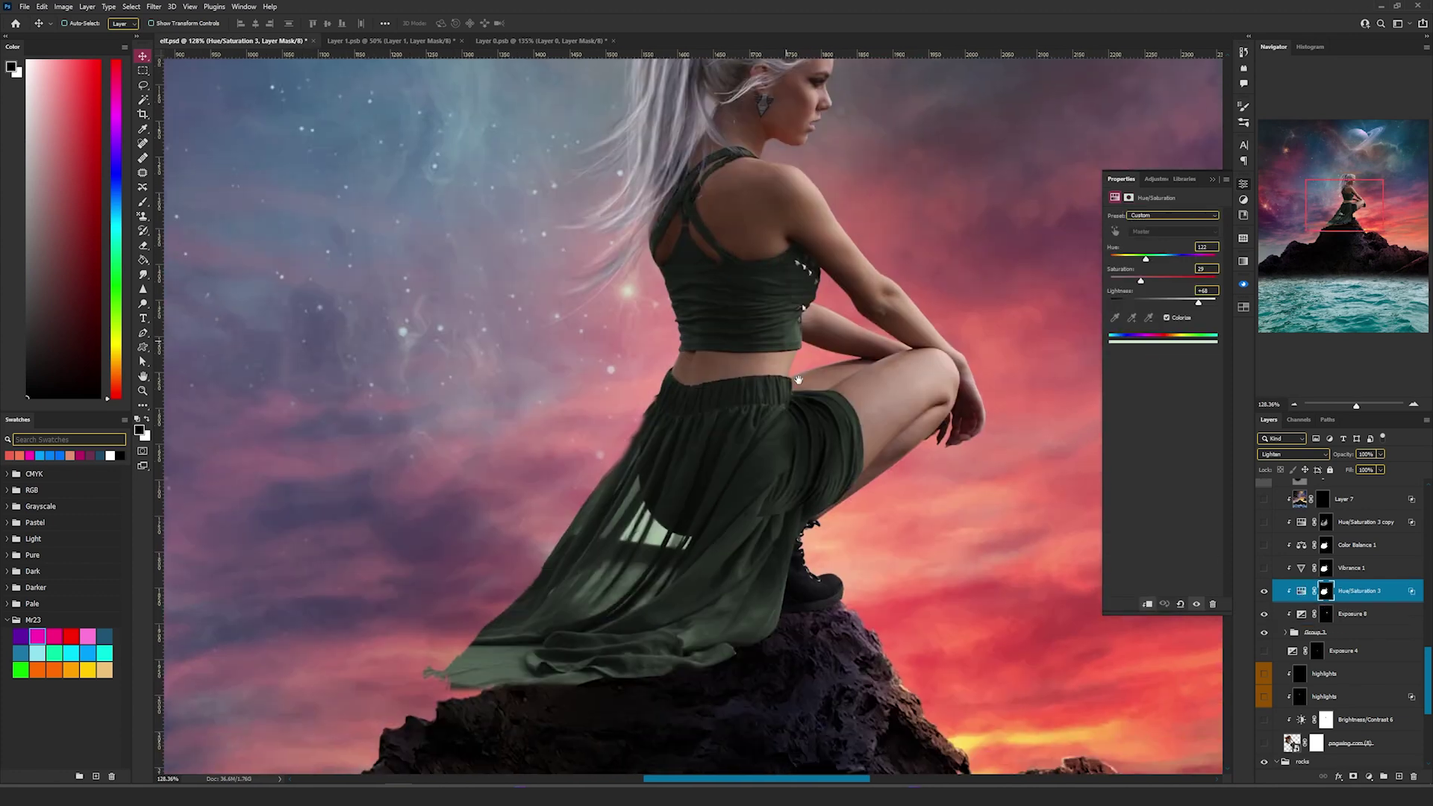
drag(880, 446, 882, 504)
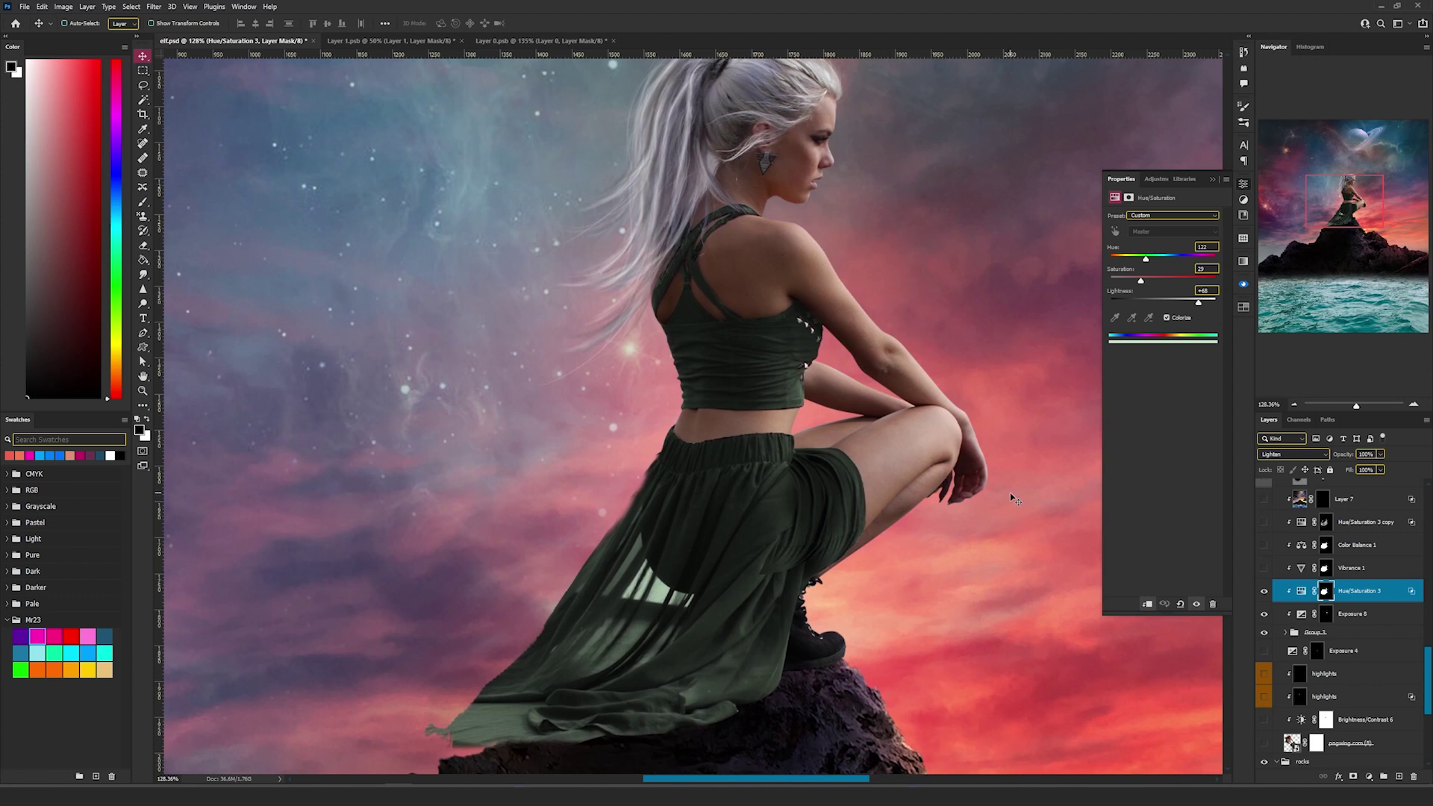
Show the Vibrance 1 adjustment above Hue/Saturation 3 and open its settings to inspect the more saturated outfit
click(1264, 567)
click(1301, 568)
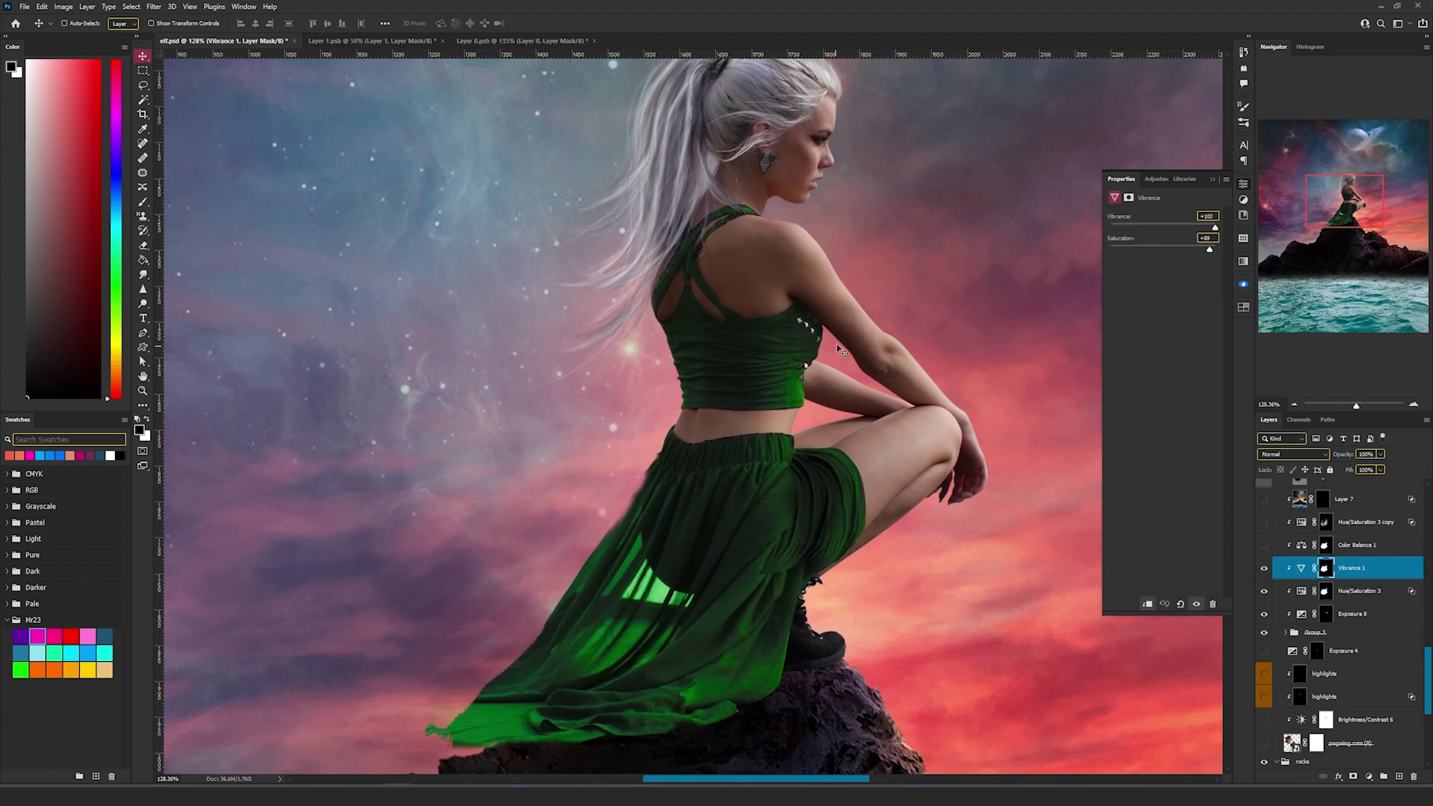
drag(863, 341, 865, 428)
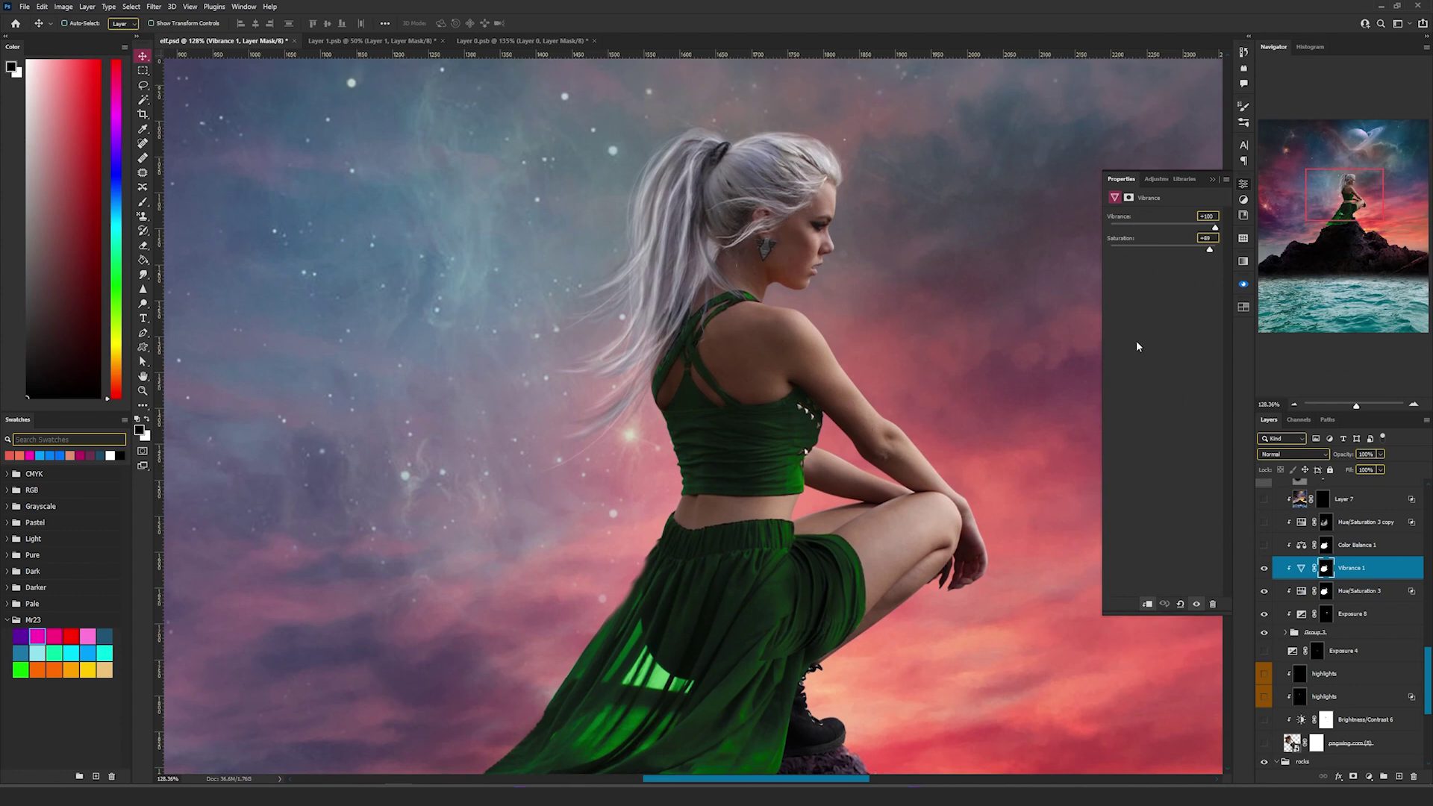
Show and select the Color Balance 1 adjustment above Vibrance 1 and inspect its tint on the green outfit
click(1265, 546)
click(1284, 543)
drag(857, 537, 893, 463)
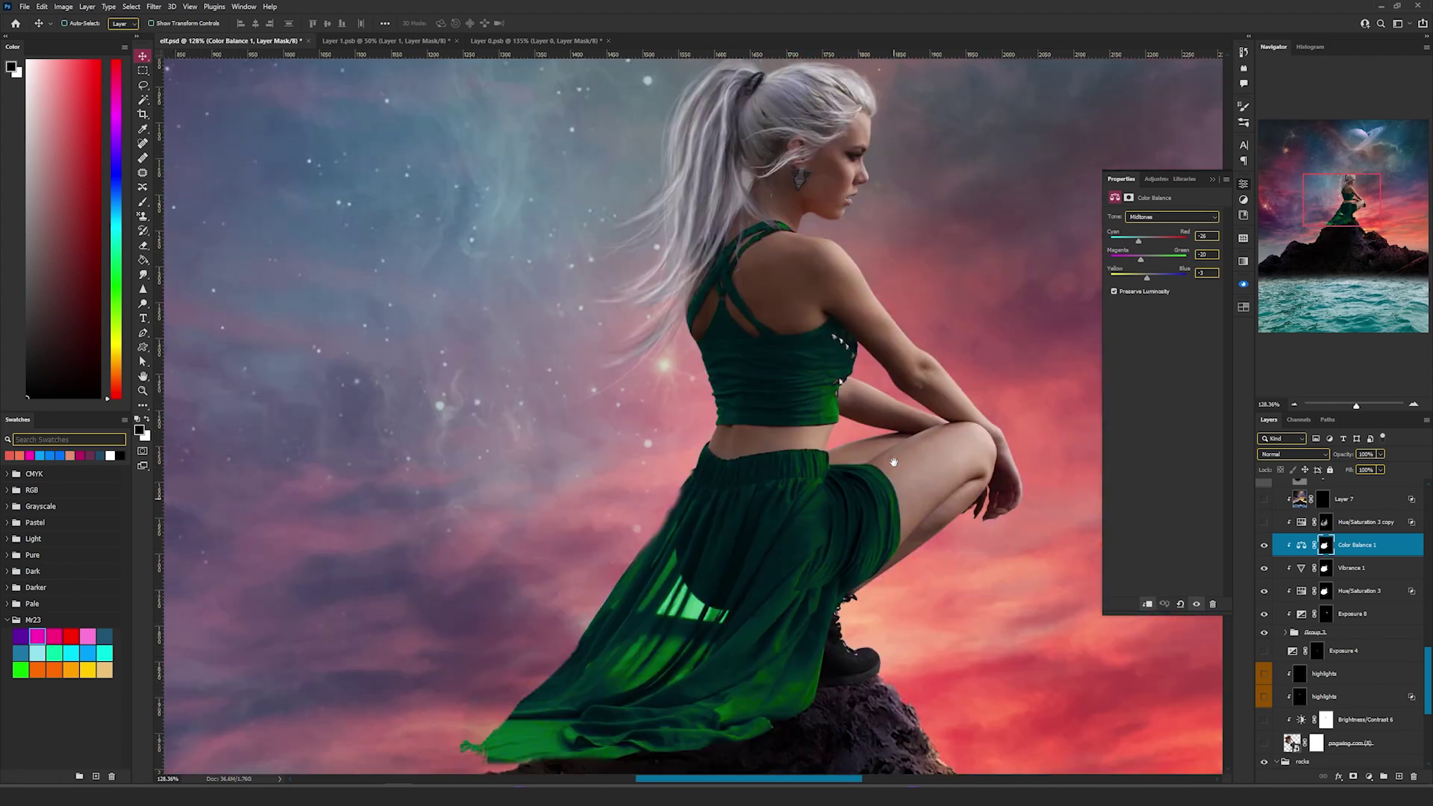
Show the Hue/Saturation 3 copy adjustment above Color Balance 1, open its settings, and show Layer 7 above it
click(1305, 525)
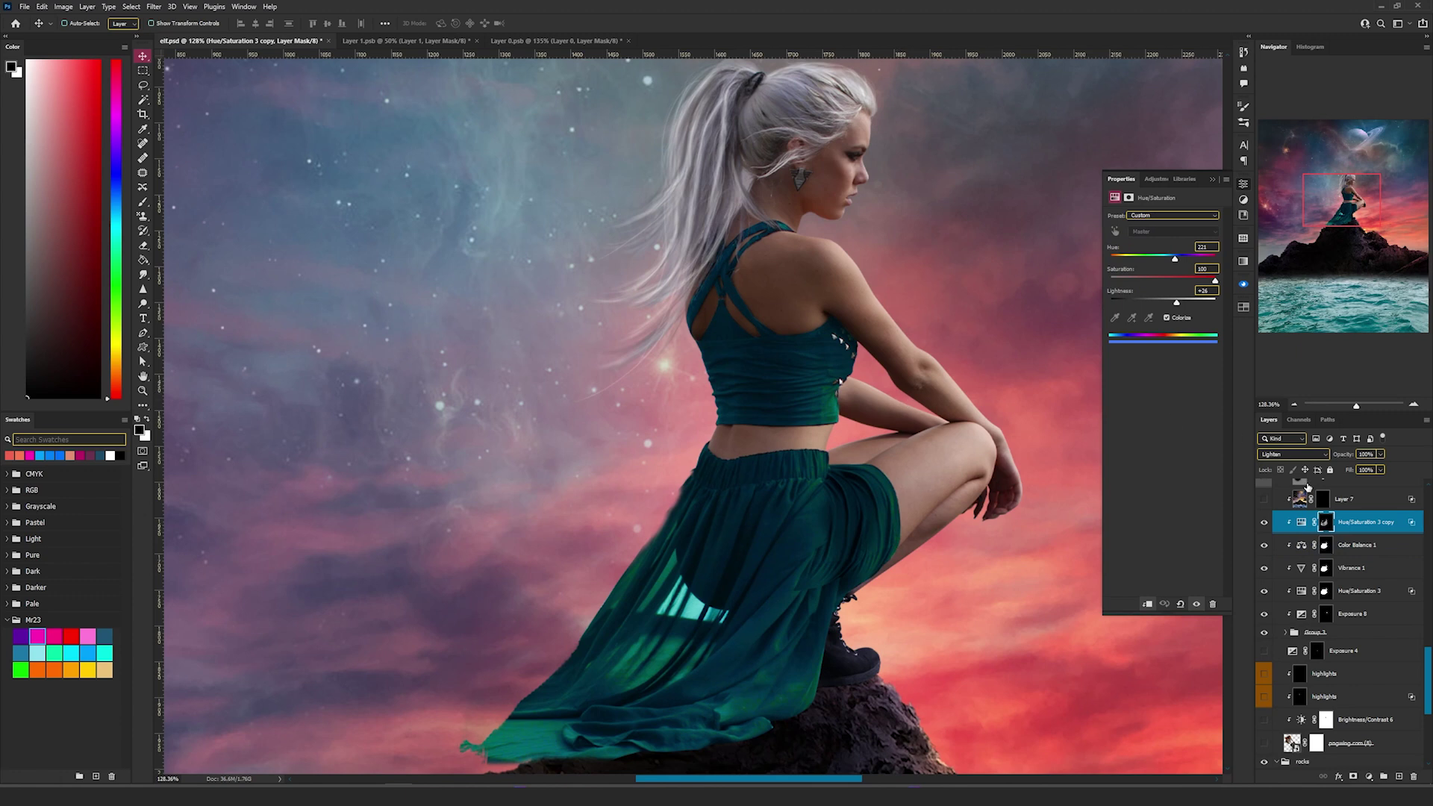
click(1301, 522)
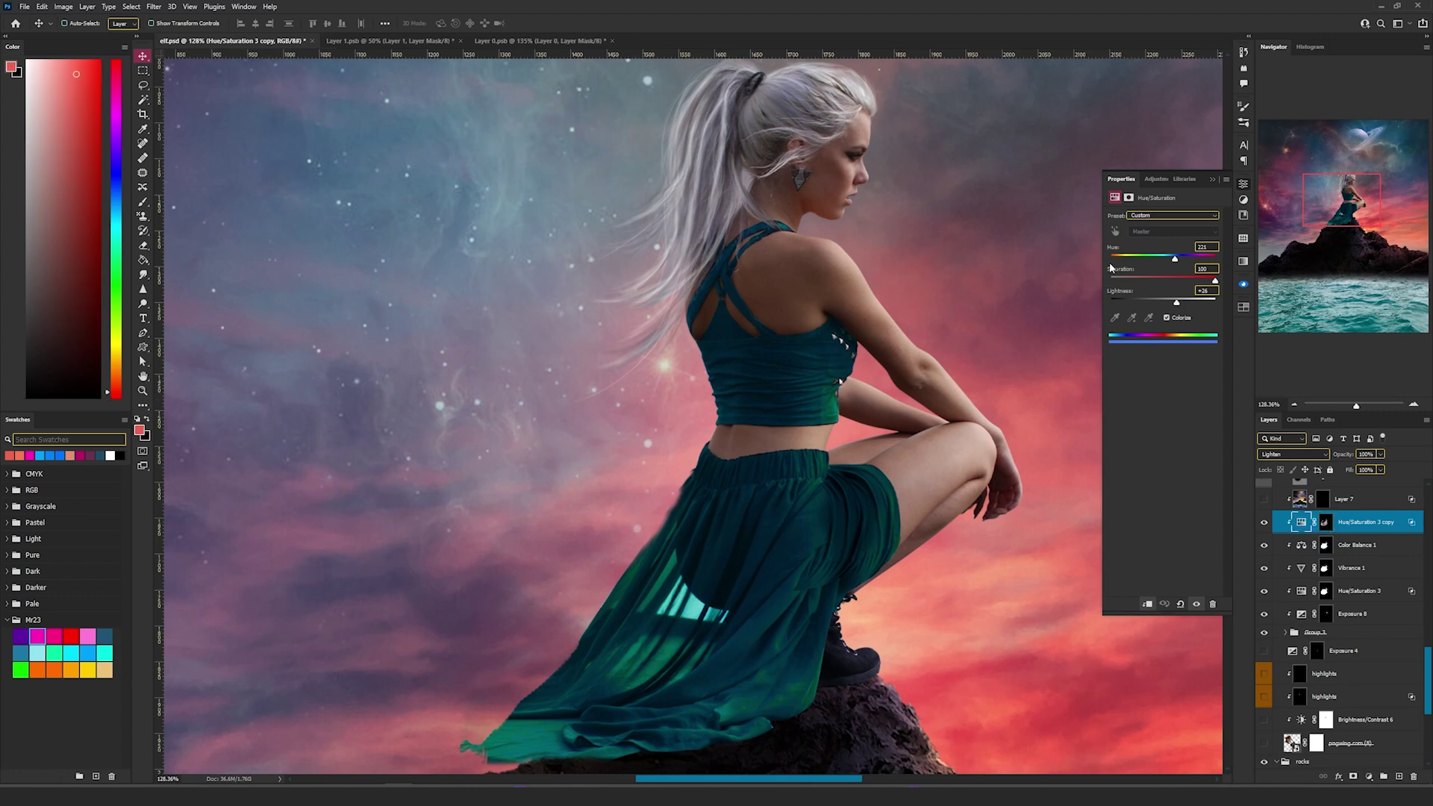
click(1263, 500)
Show and select the dodge & burn layer above Layer 7, comparing the woman's shading with and without it
scroll(1268, 506, up, 1)
click(1264, 548)
click(1264, 548)
click(1264, 547)
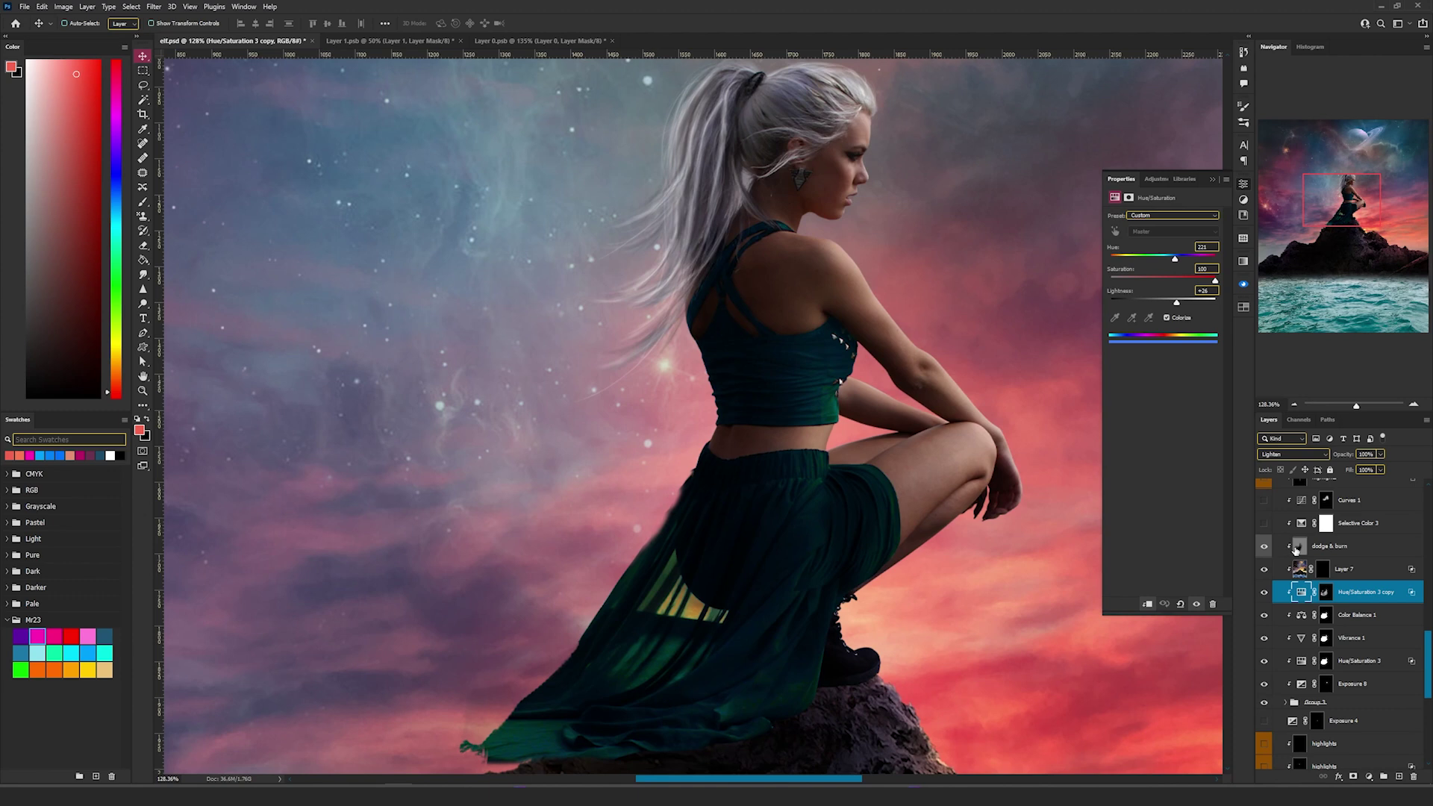
click(1295, 550)
scroll(776, 431, down, 2)
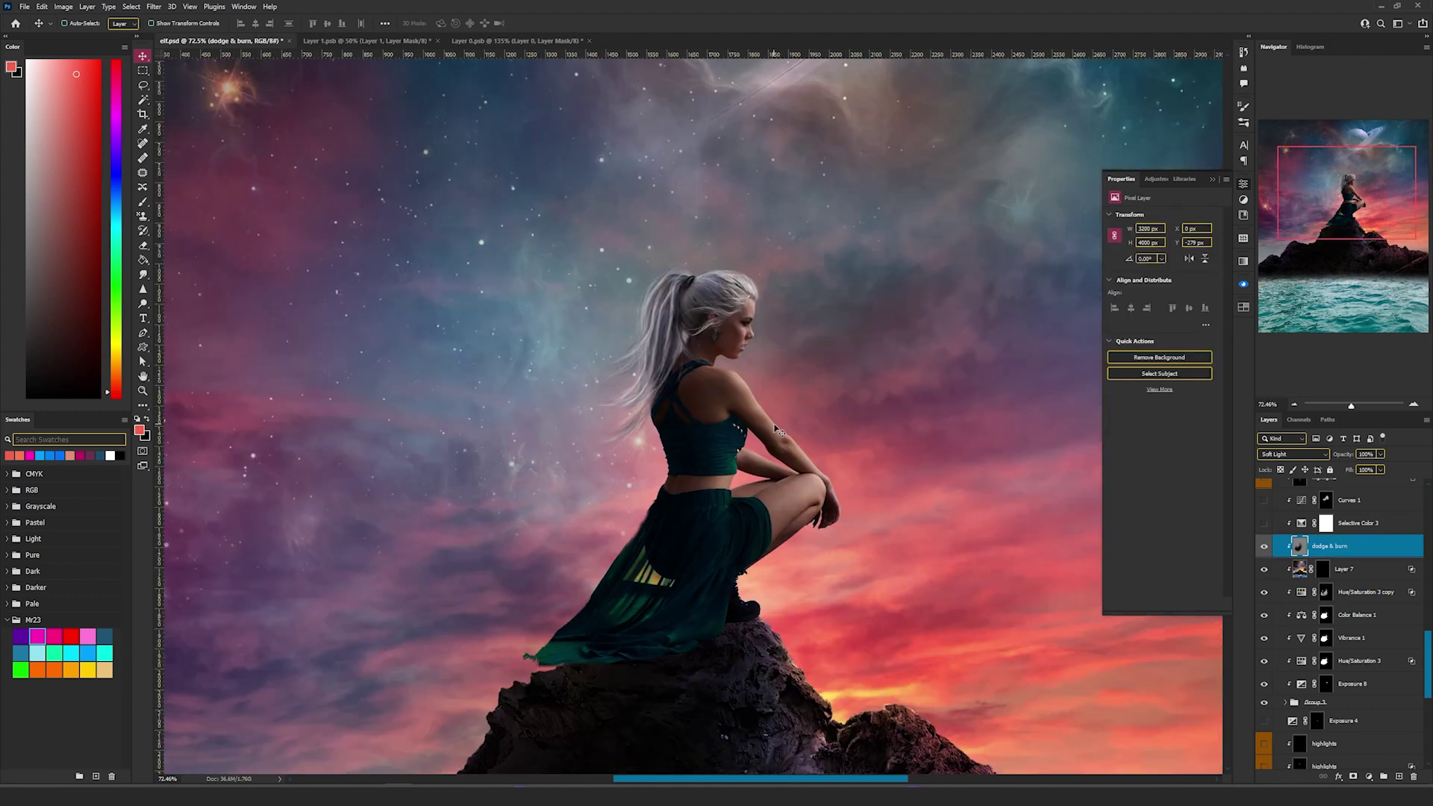
Outline the woman's front and the sky beside her with freehand Lasso selections, and deselect them
key(l)
mouse_move(756, 231)
mouse_down()
mouse_move(713, 459)
mouse_move(521, 668)
mouse_up()
mouse_move(767, 252)
mouse_down()
mouse_move(718, 304)
mouse_move(761, 613)
mouse_move(809, 153)
mouse_move(780, 145)
mouse_up()
drag(982, 213, 698, 215)
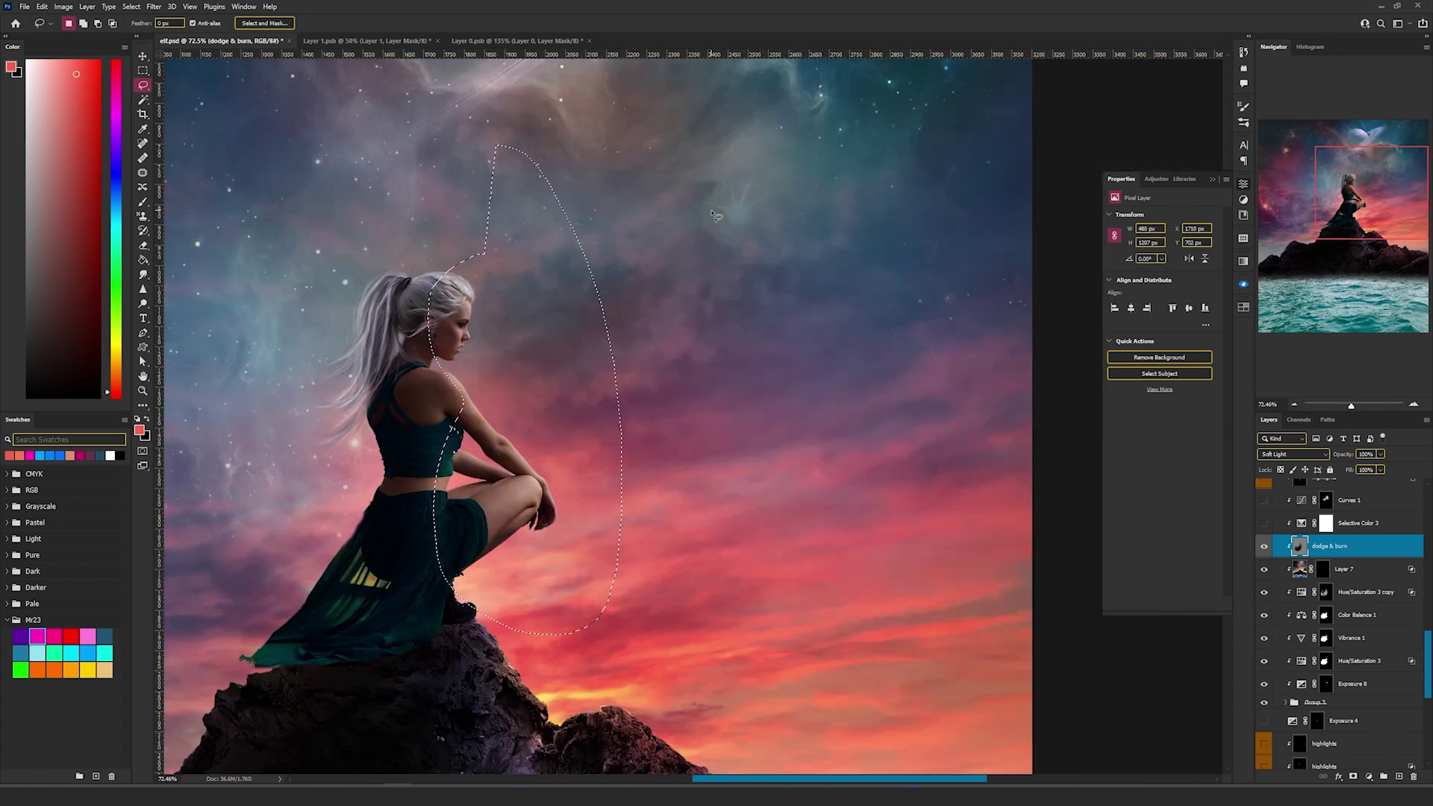
click(797, 237)
mouse_move(505, 431)
mouse_down()
mouse_move(726, 433)
mouse_move(540, 430)
mouse_move(944, 266)
mouse_up()
key(ctrl+d)
Show the Selective Color 3 adjustment above the dodge & burn layer, compare its tint, and open its Neutrals settings
click(1268, 524)
click(1268, 524)
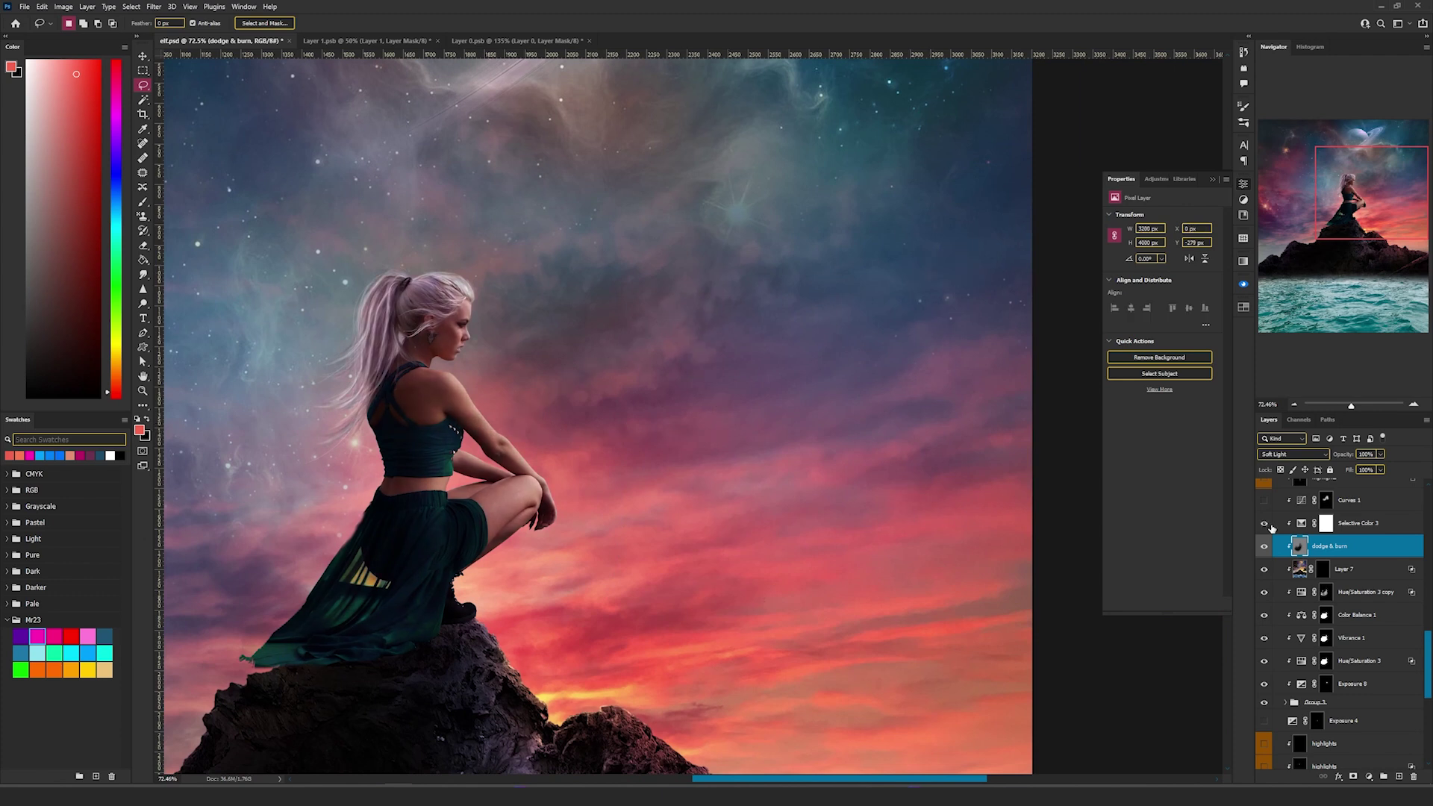
click(1269, 524)
click(1355, 522)
scroll(690, 410, left, 5)
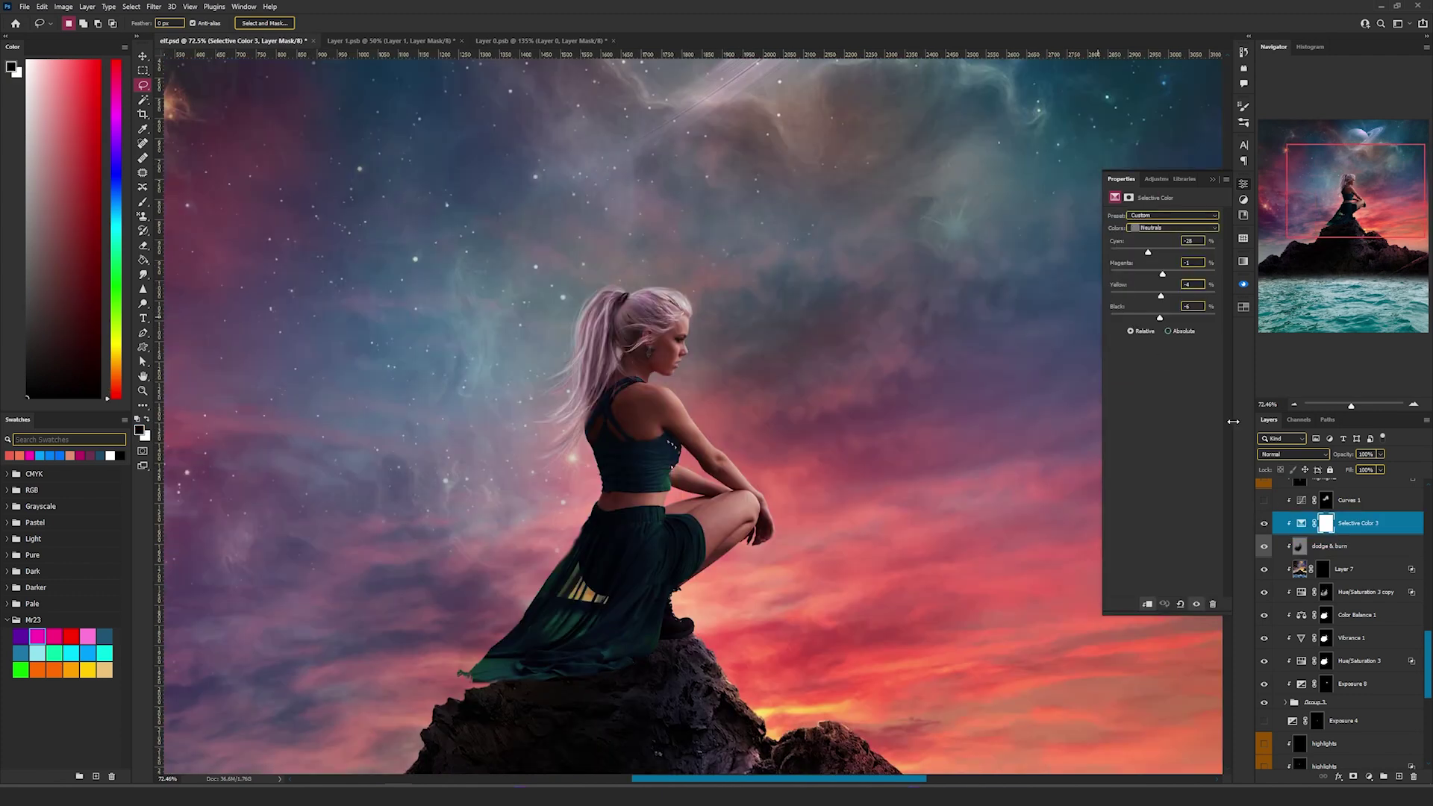
Show the Curves 1 adjustment above Selective Color 3, open its curve and inspect the brightened woman
click(1264, 500)
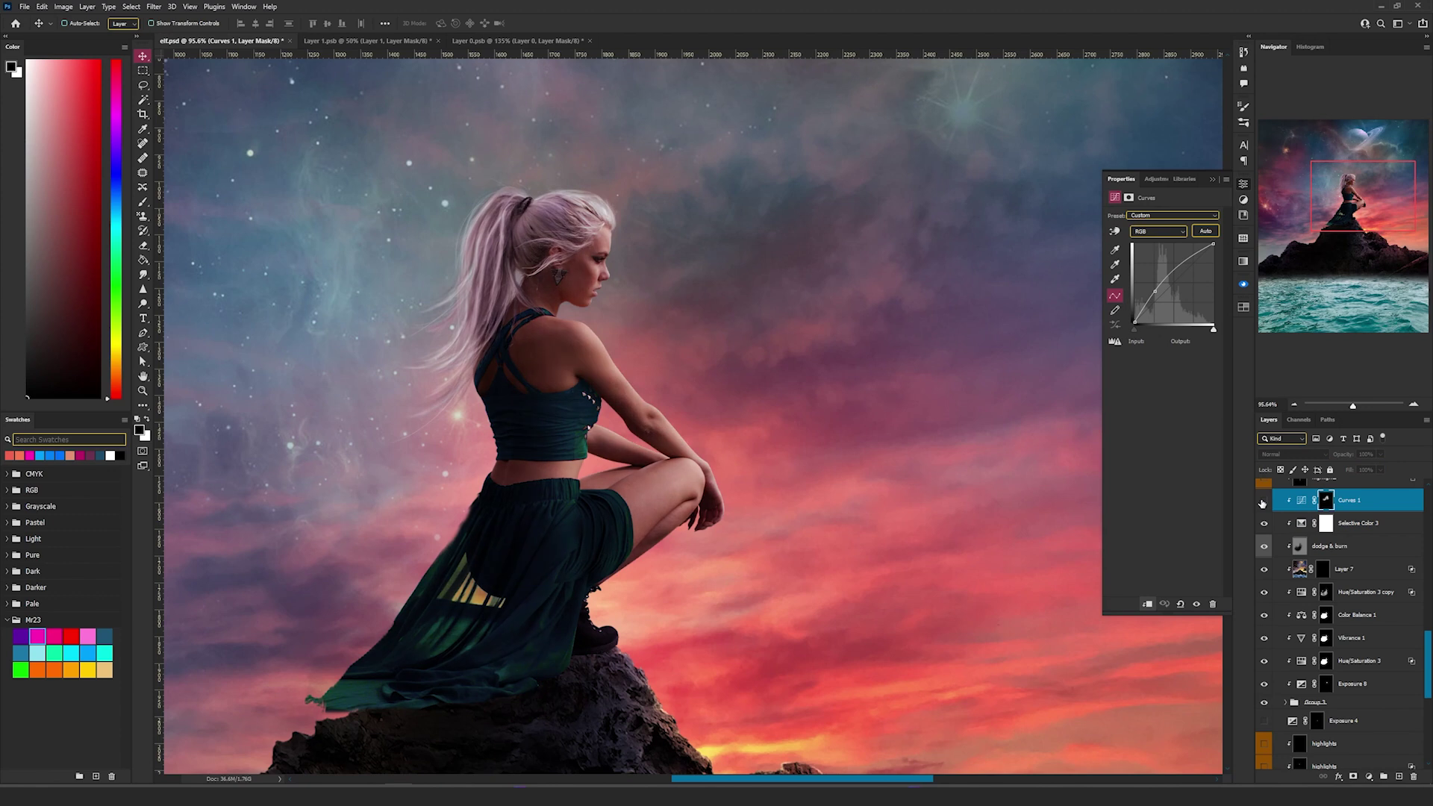
click(1264, 500)
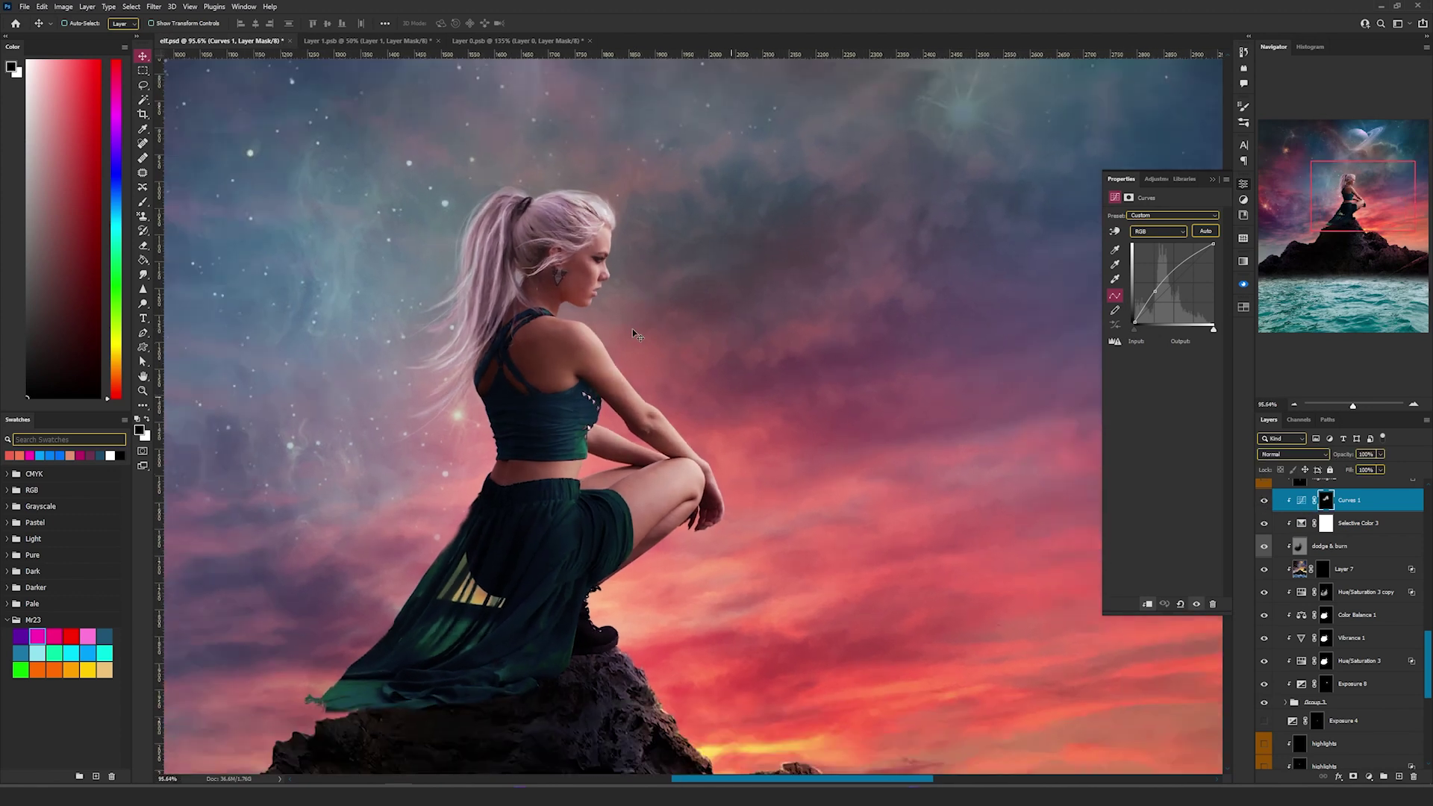
scroll(633, 333, down, 2)
scroll(1287, 631, up, 3)
drag(649, 435, 728, 457)
Show the highlights layer directly above Curves 1, try widening its underlying-layer blend range down to black, and discard that change
click(1263, 632)
click(1299, 631)
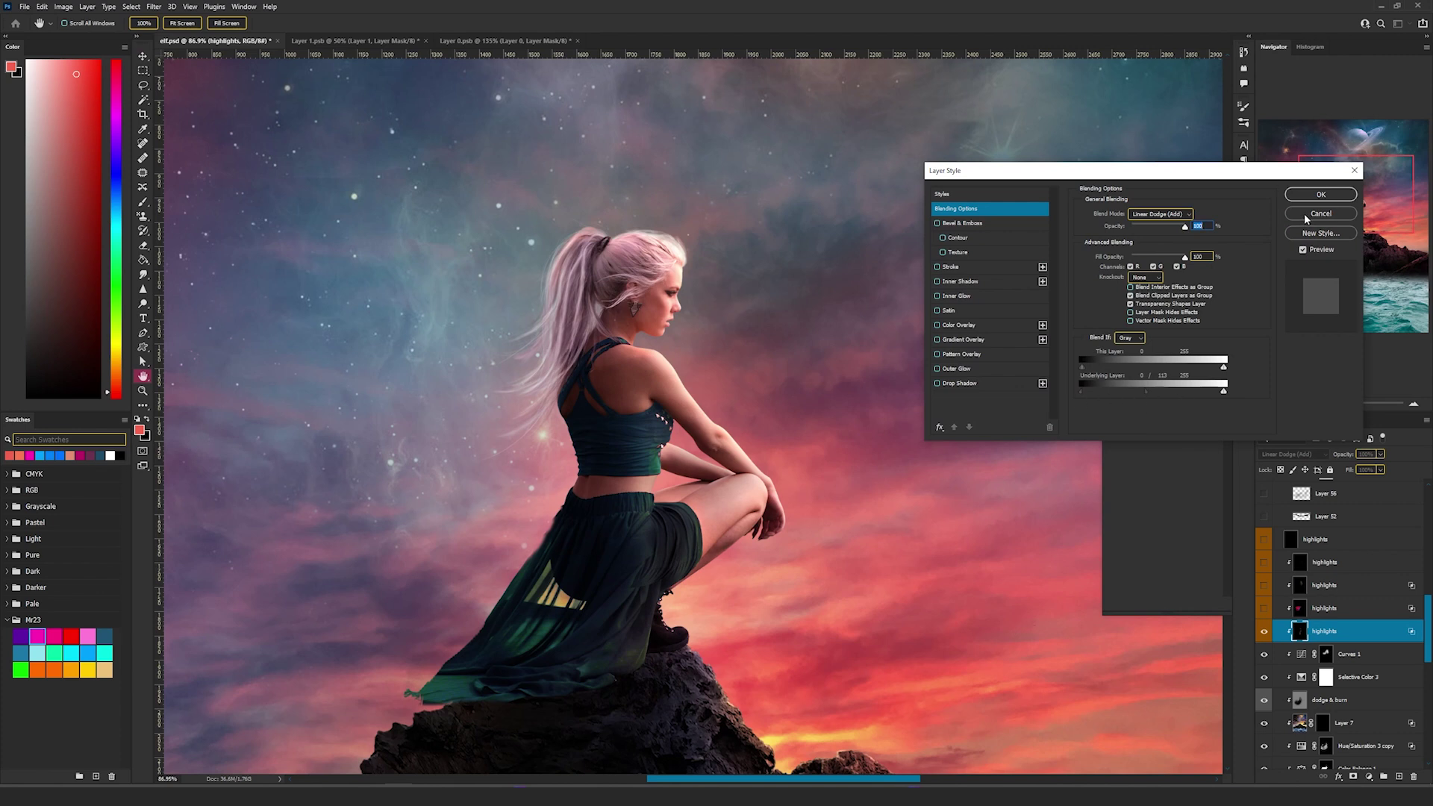
drag(1139, 387, 1068, 387)
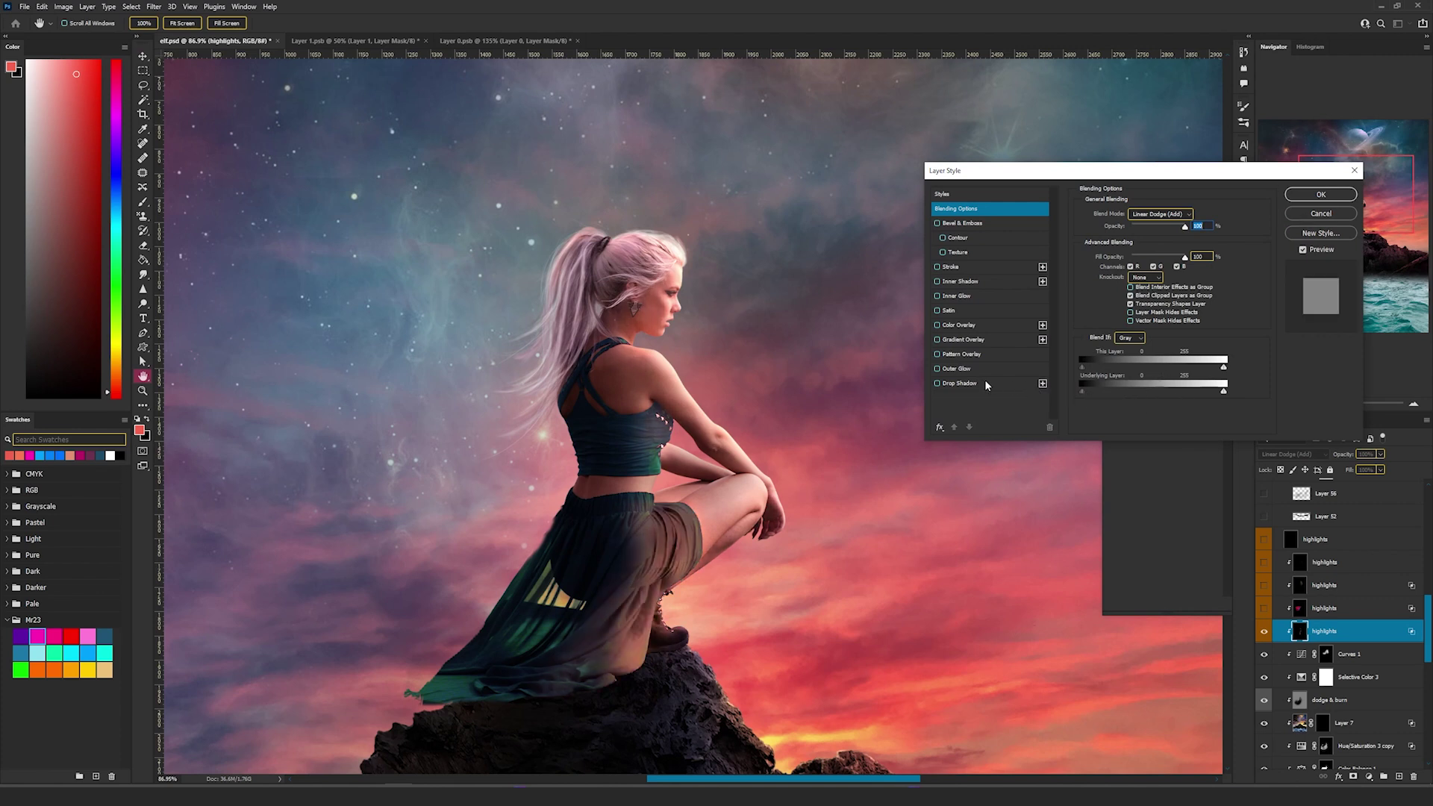
click(1320, 213)
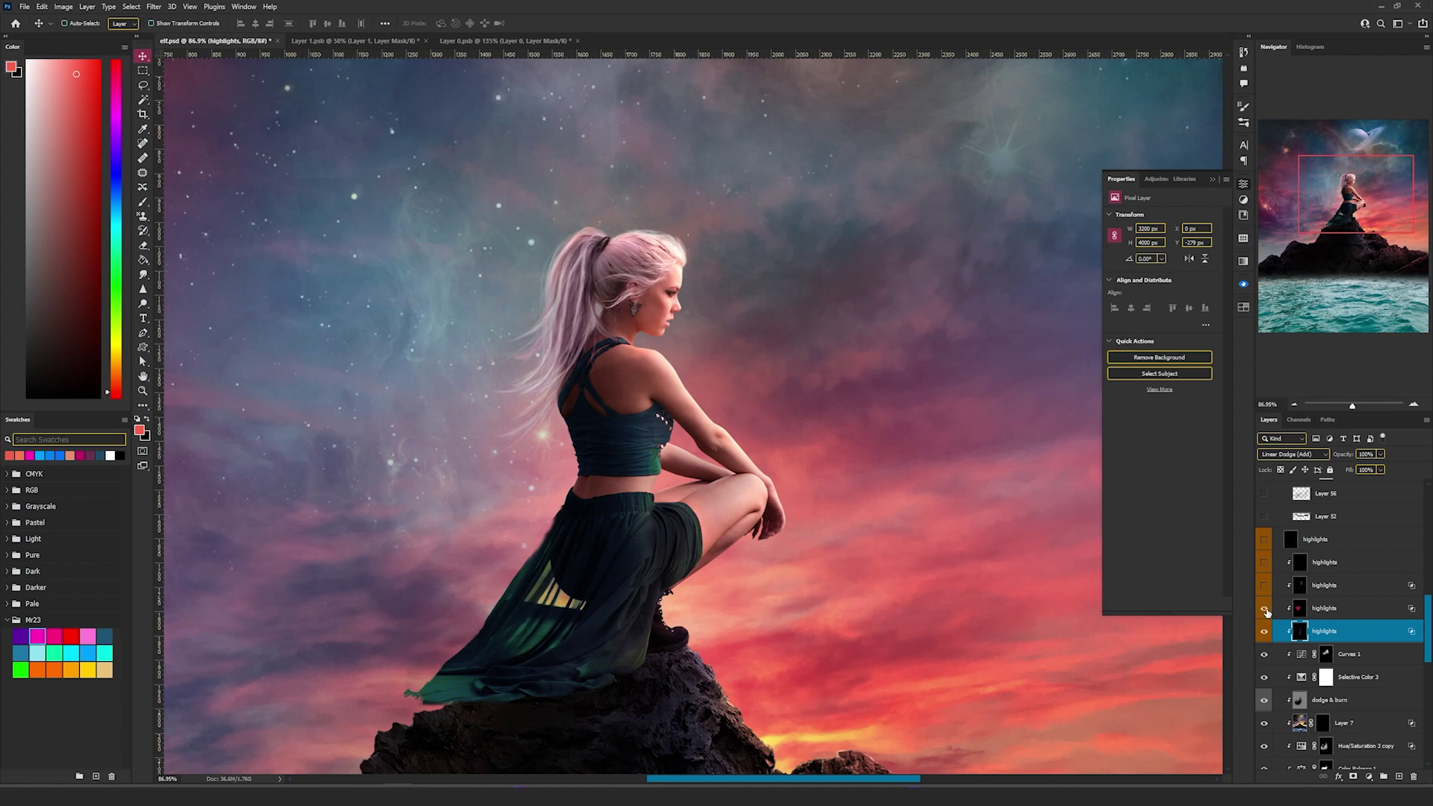
Show the other three clipped highlights layers and compare the outfit with and without the uppermost one
click(1265, 609)
click(1292, 610)
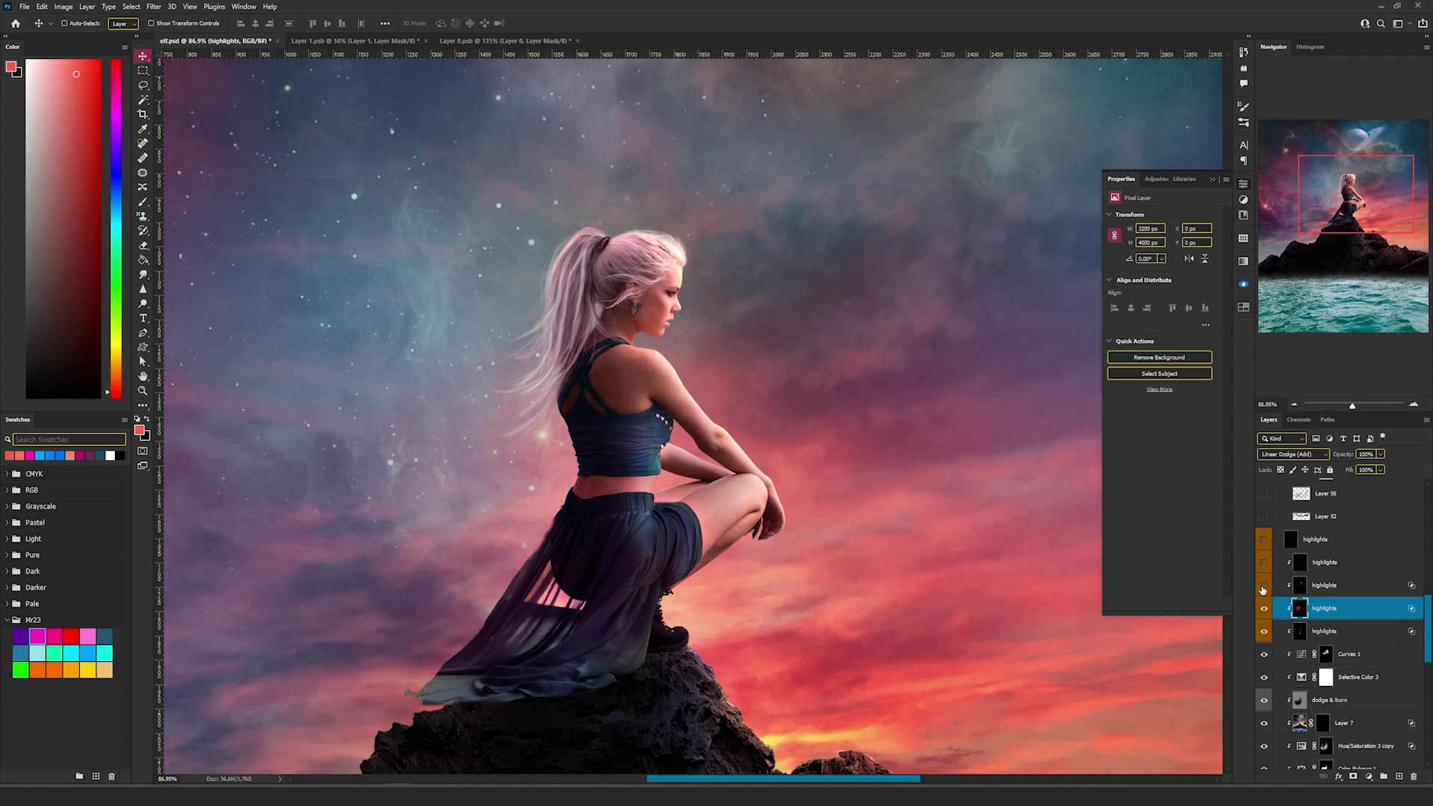
click(1336, 587)
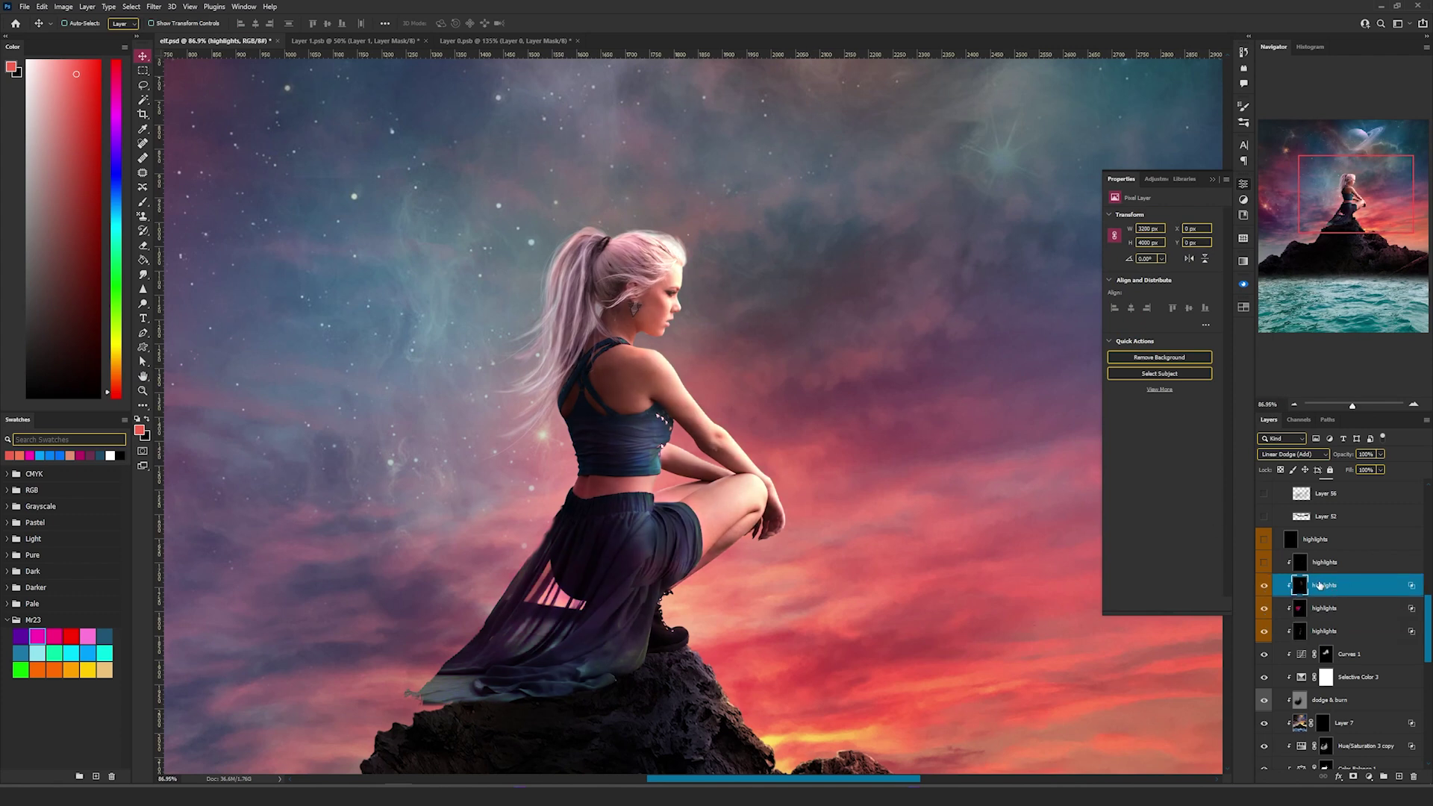
click(1263, 562)
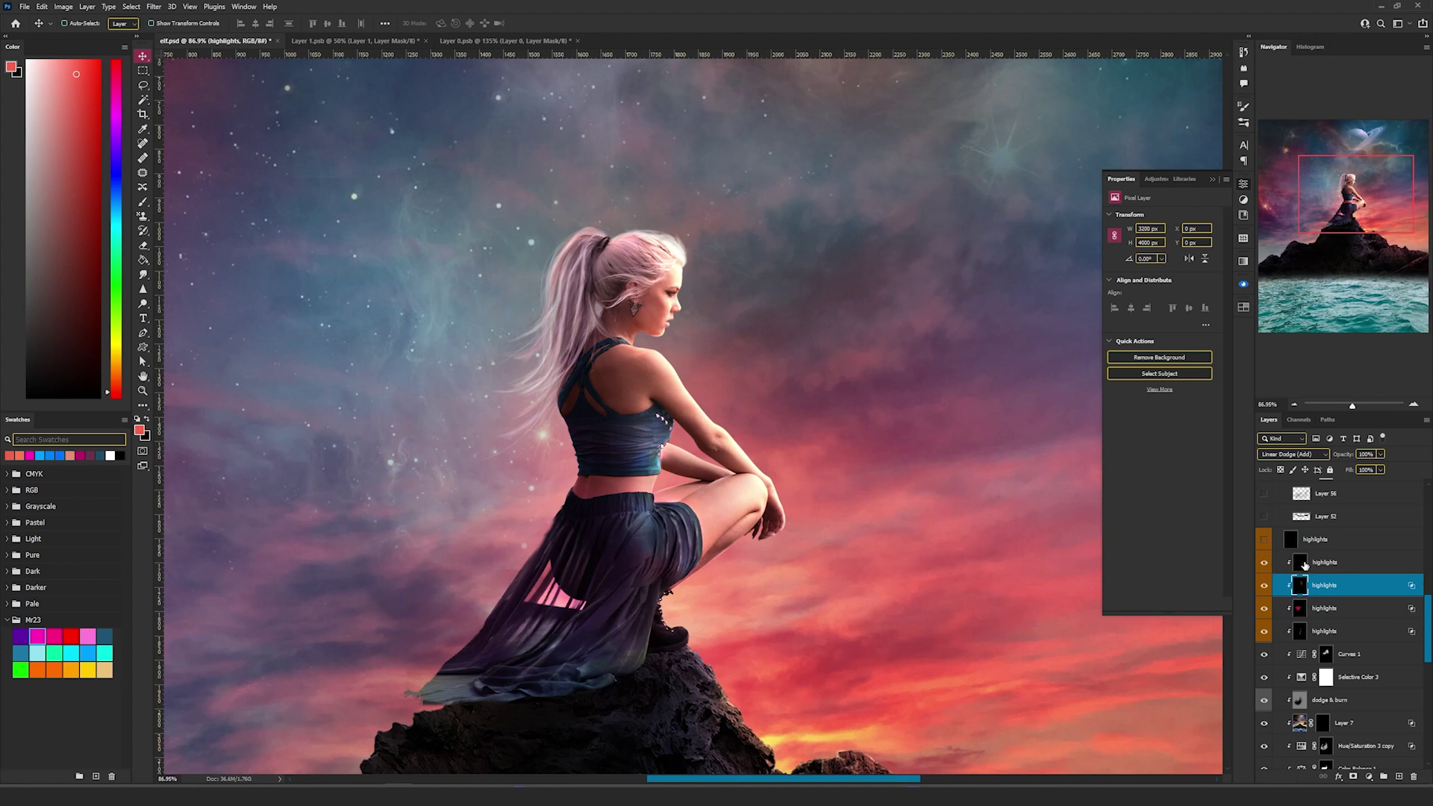
click(1264, 563)
click(1264, 563)
scroll(646, 329, up, 6)
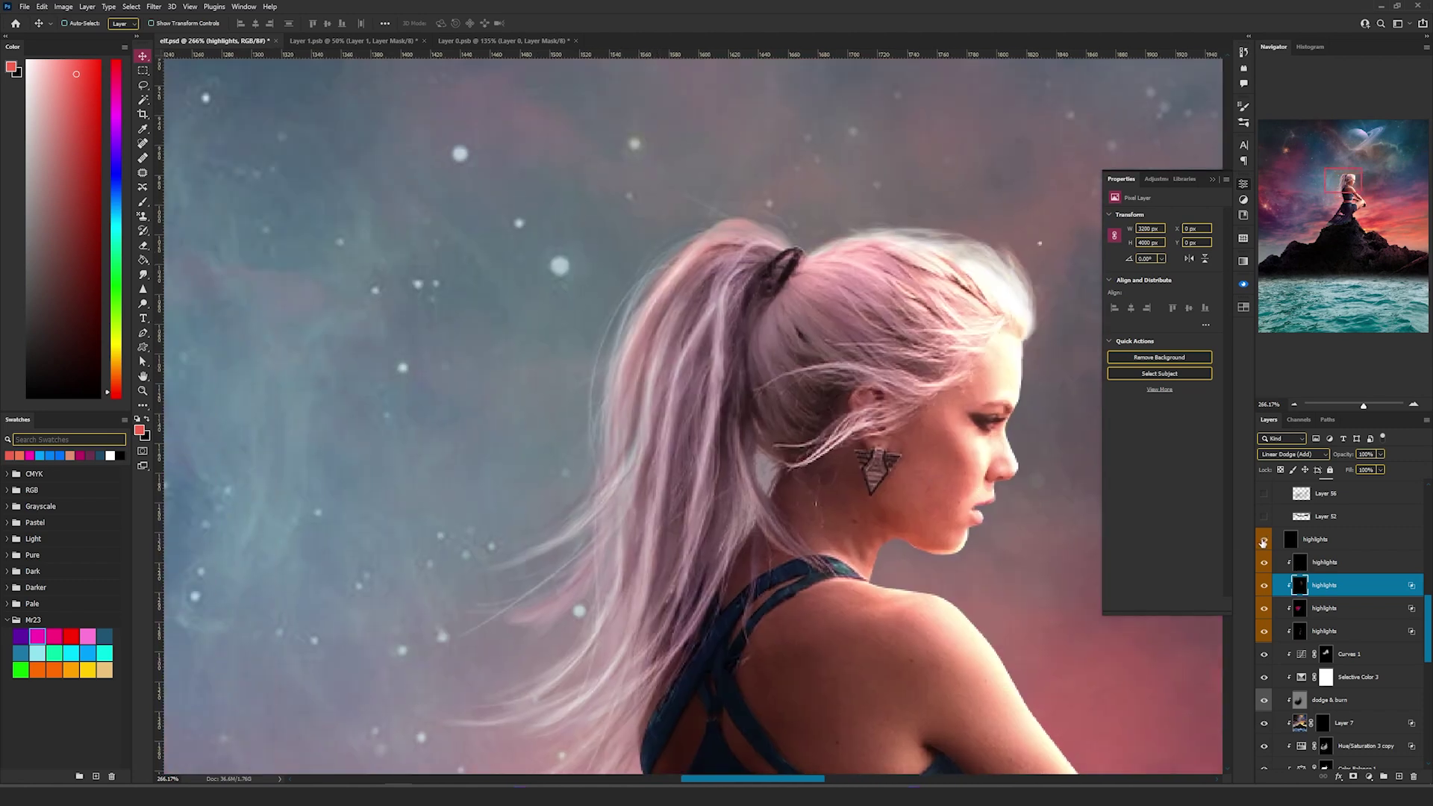
Show the unclipped highlights layer with the loose hair strands, try moving the strands off the head, and undo the move
click(1263, 541)
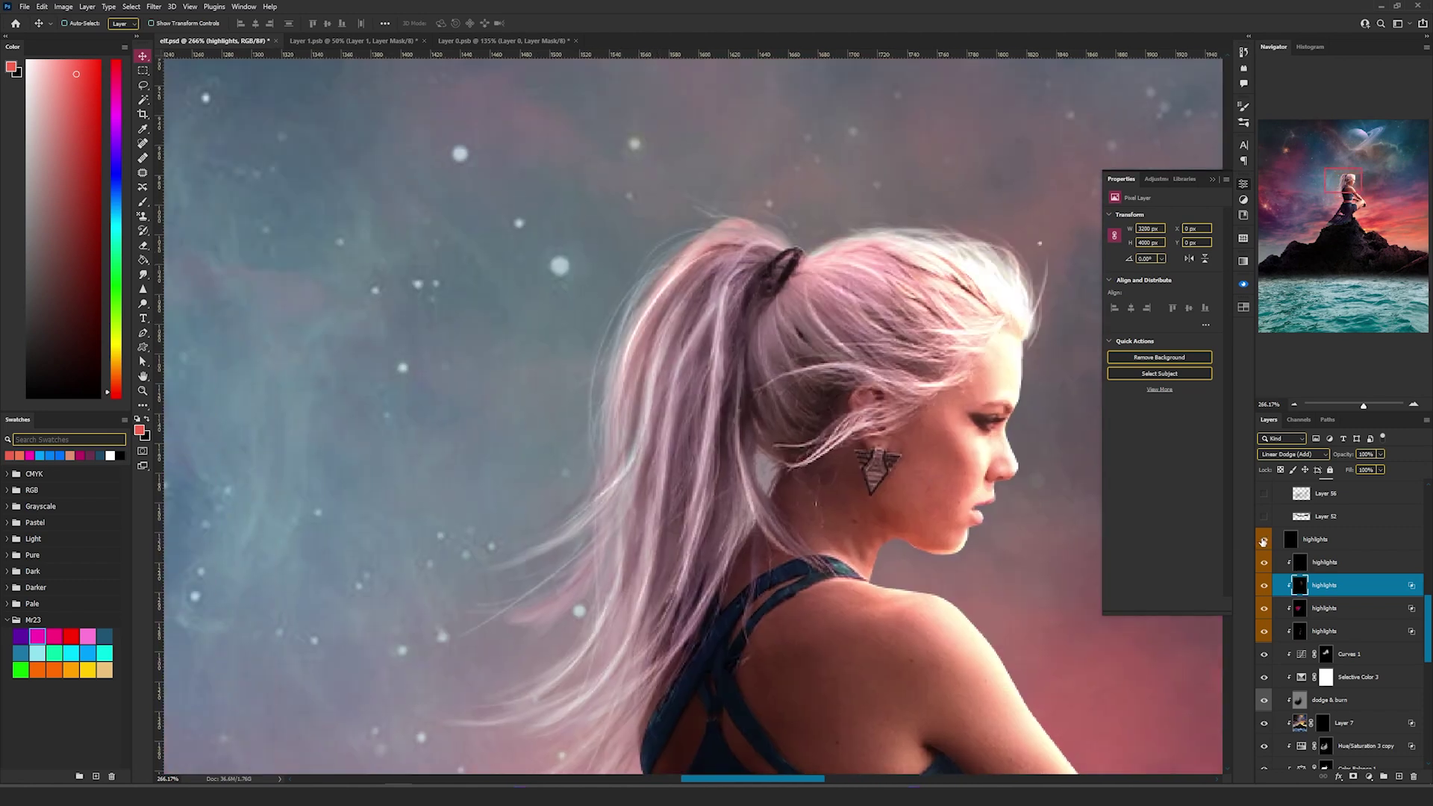
click(1325, 539)
drag(899, 362, 526, 236)
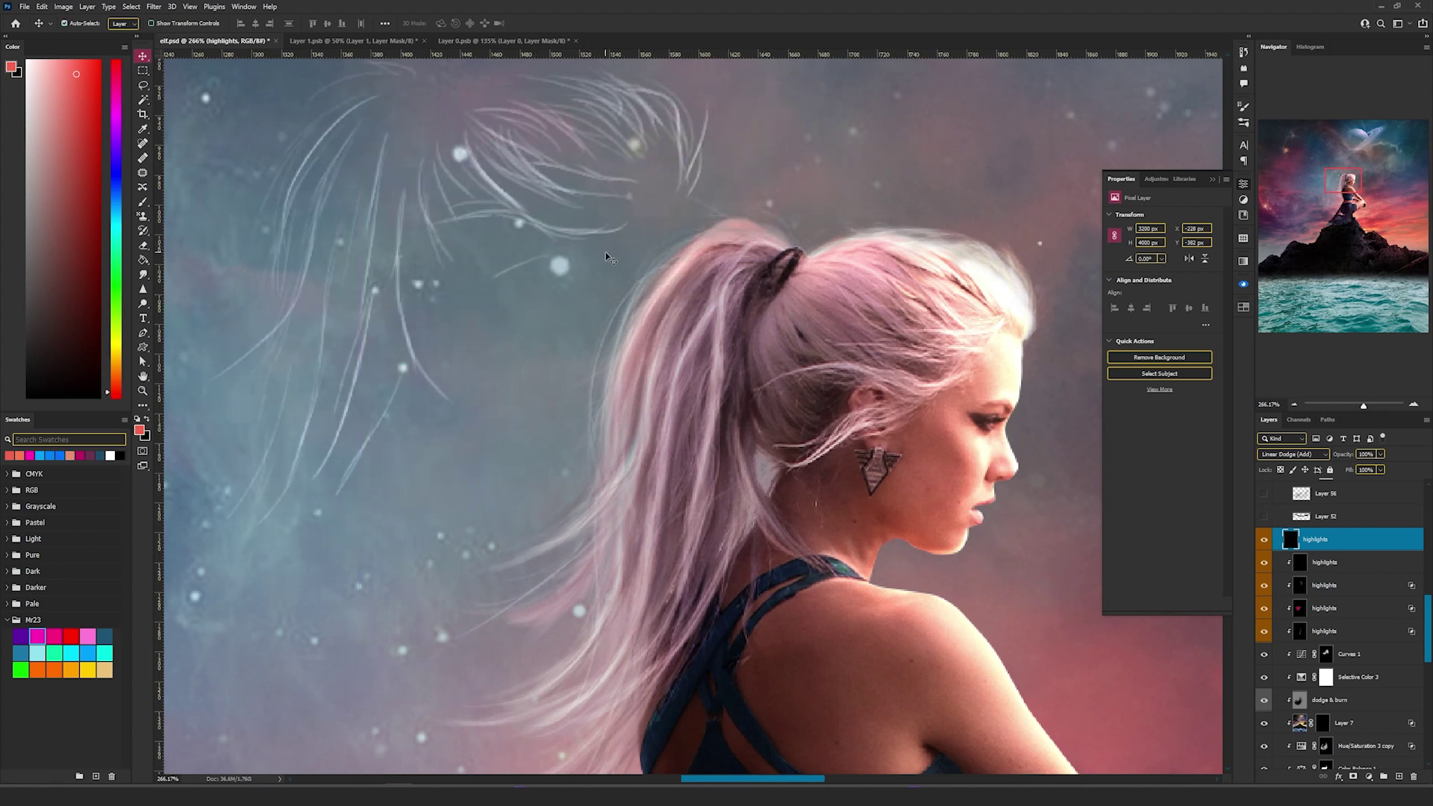
key(ctrl+z)
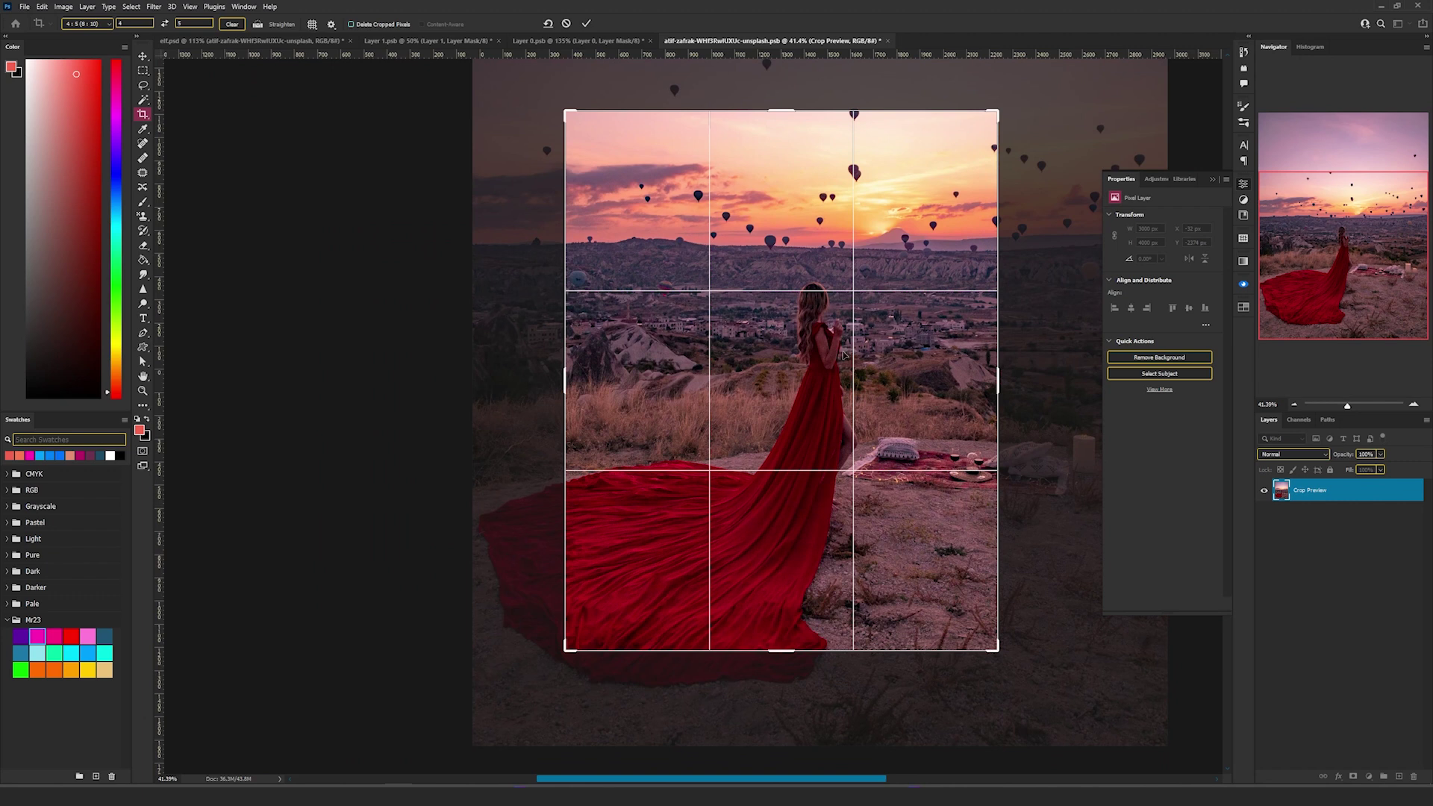
drag(843, 355, 936, 272)
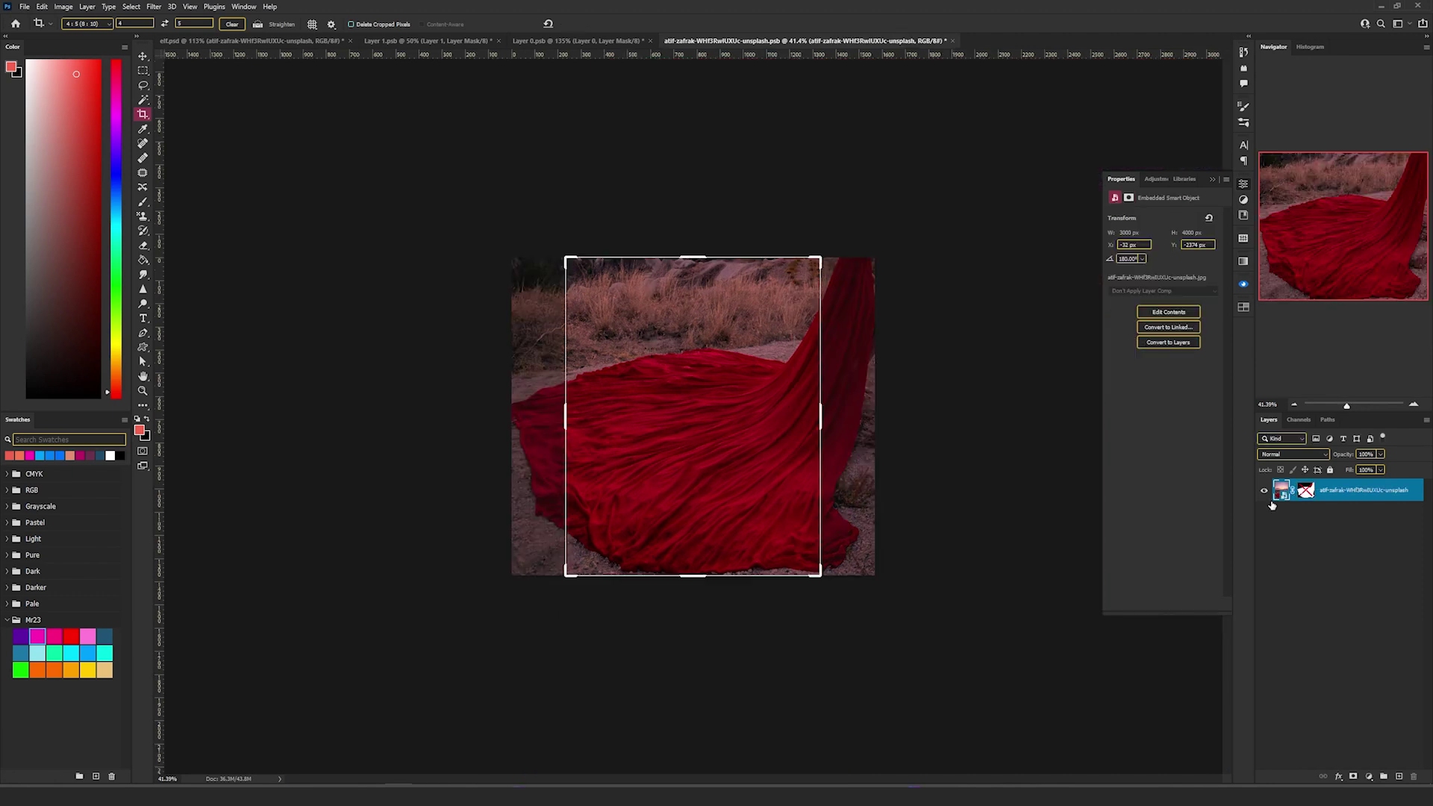
Open the red fabric smart object to view its masked cutout, and return to elf.psd
click(1306, 491)
key(Escape)
key(v)
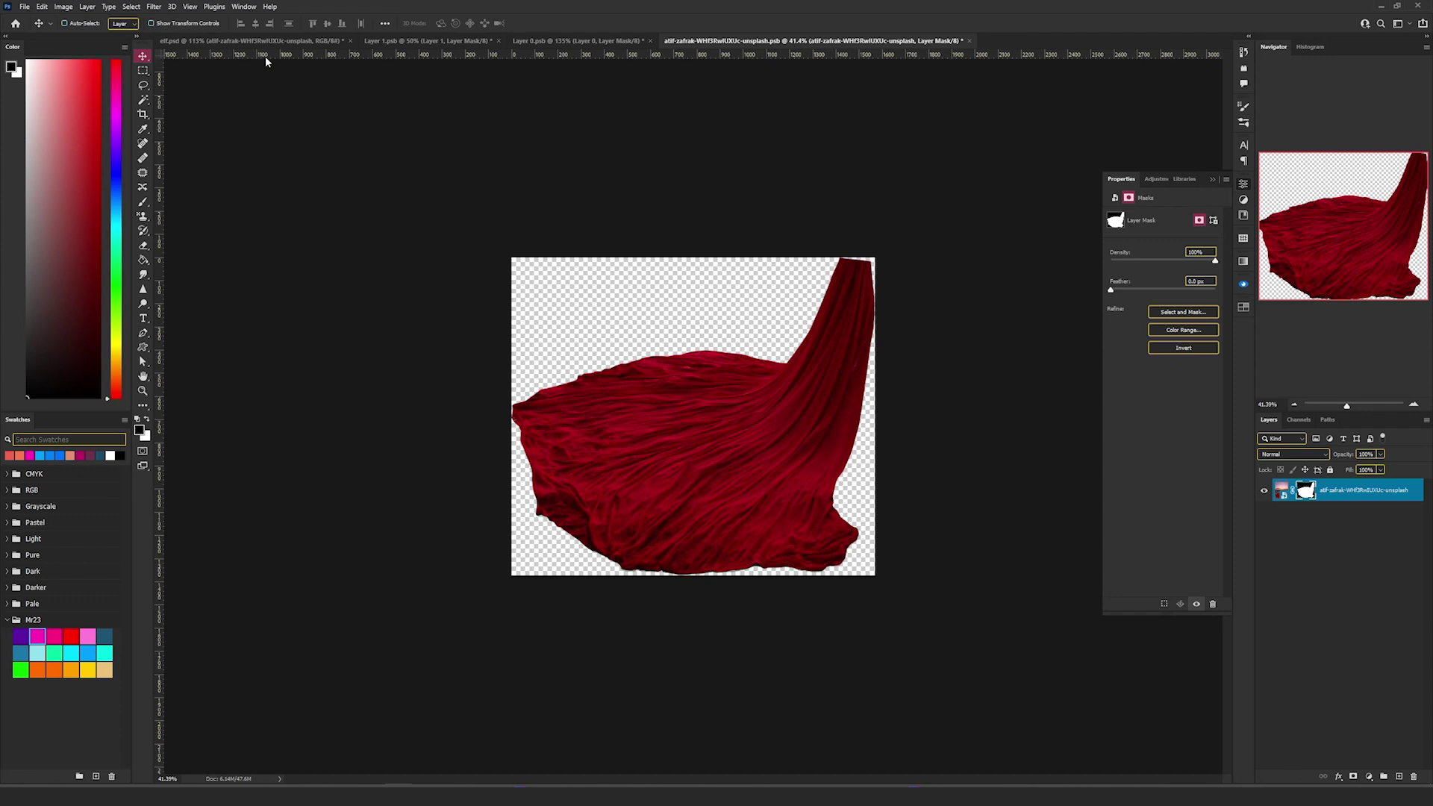
click(254, 40)
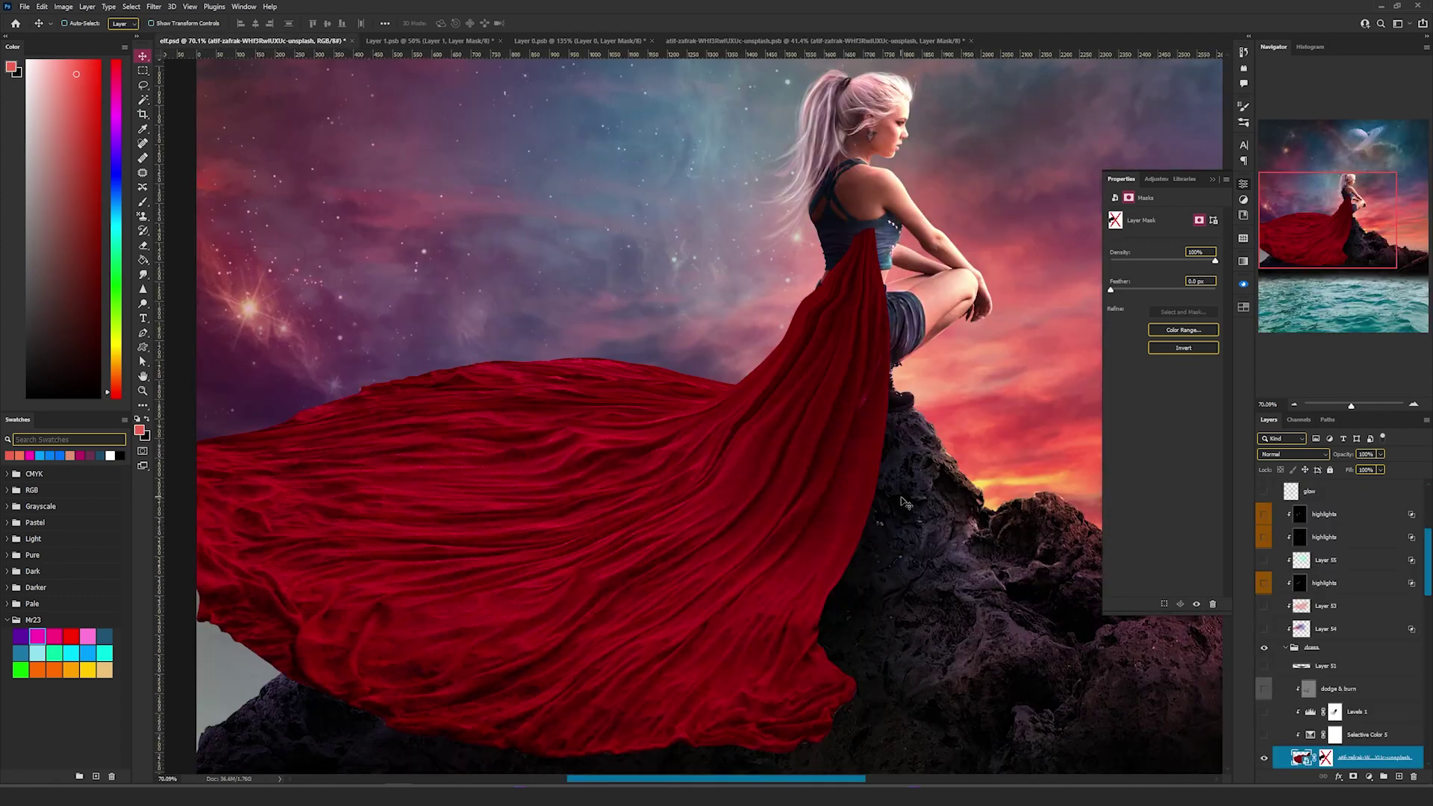
Enable the layer mask on the red fabric layer to trim it into a ragged skirt train
scroll(1026, 503, up, 3)
drag(1026, 502, 841, 510)
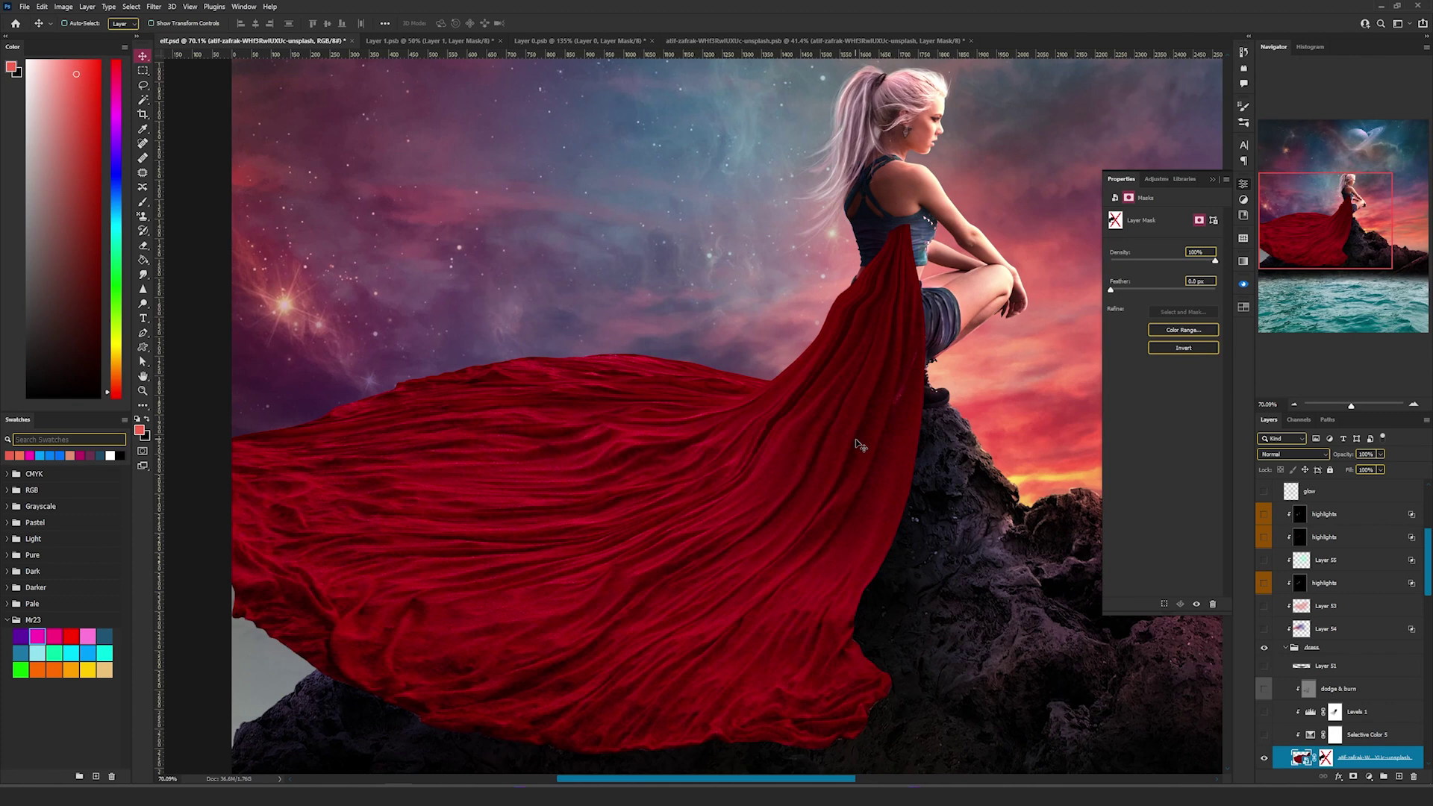
shift+click(1325, 758)
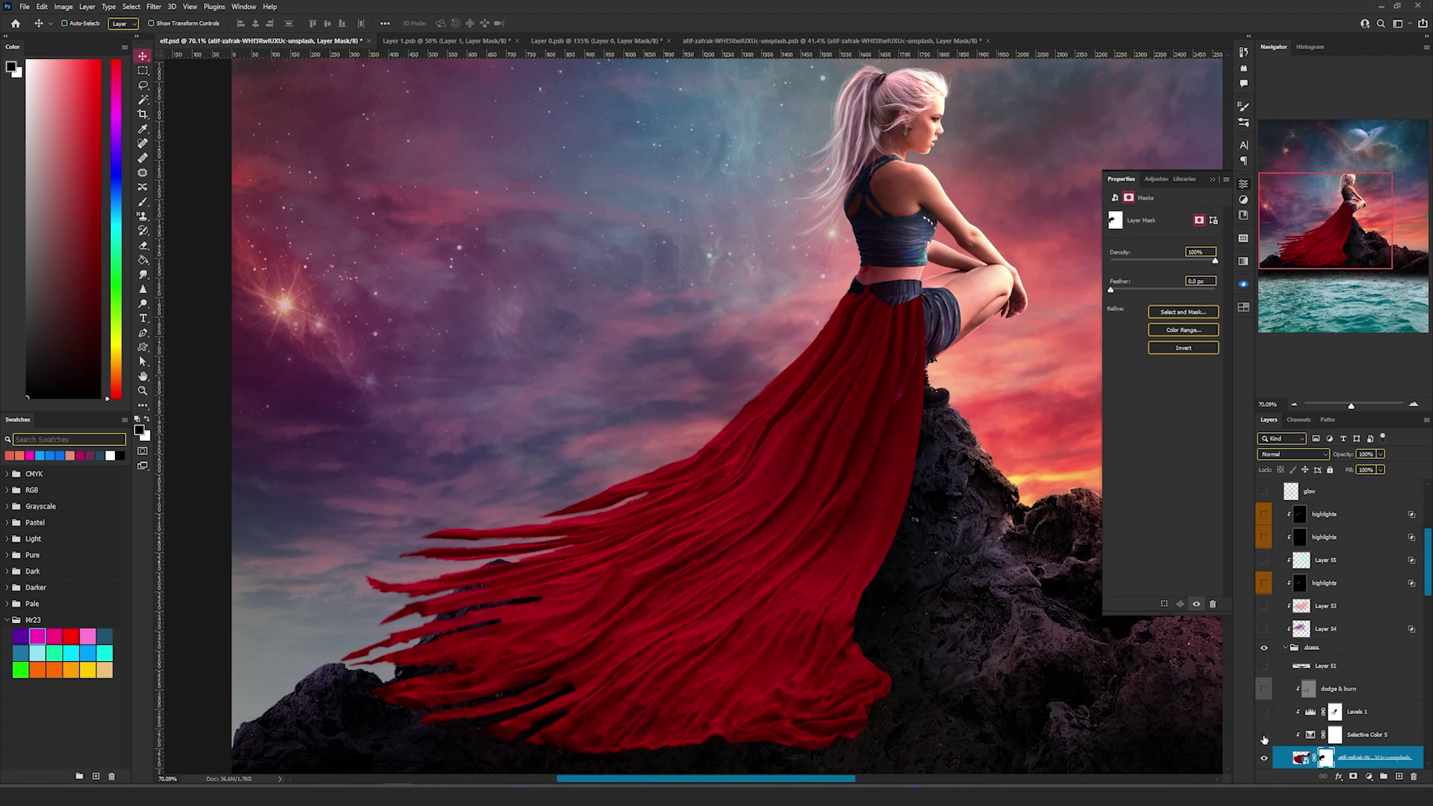
Show the Selective Color 5 adjustment clipped to the red fabric and inspect its Neutrals settings and Color blend mode
click(1264, 736)
click(1314, 739)
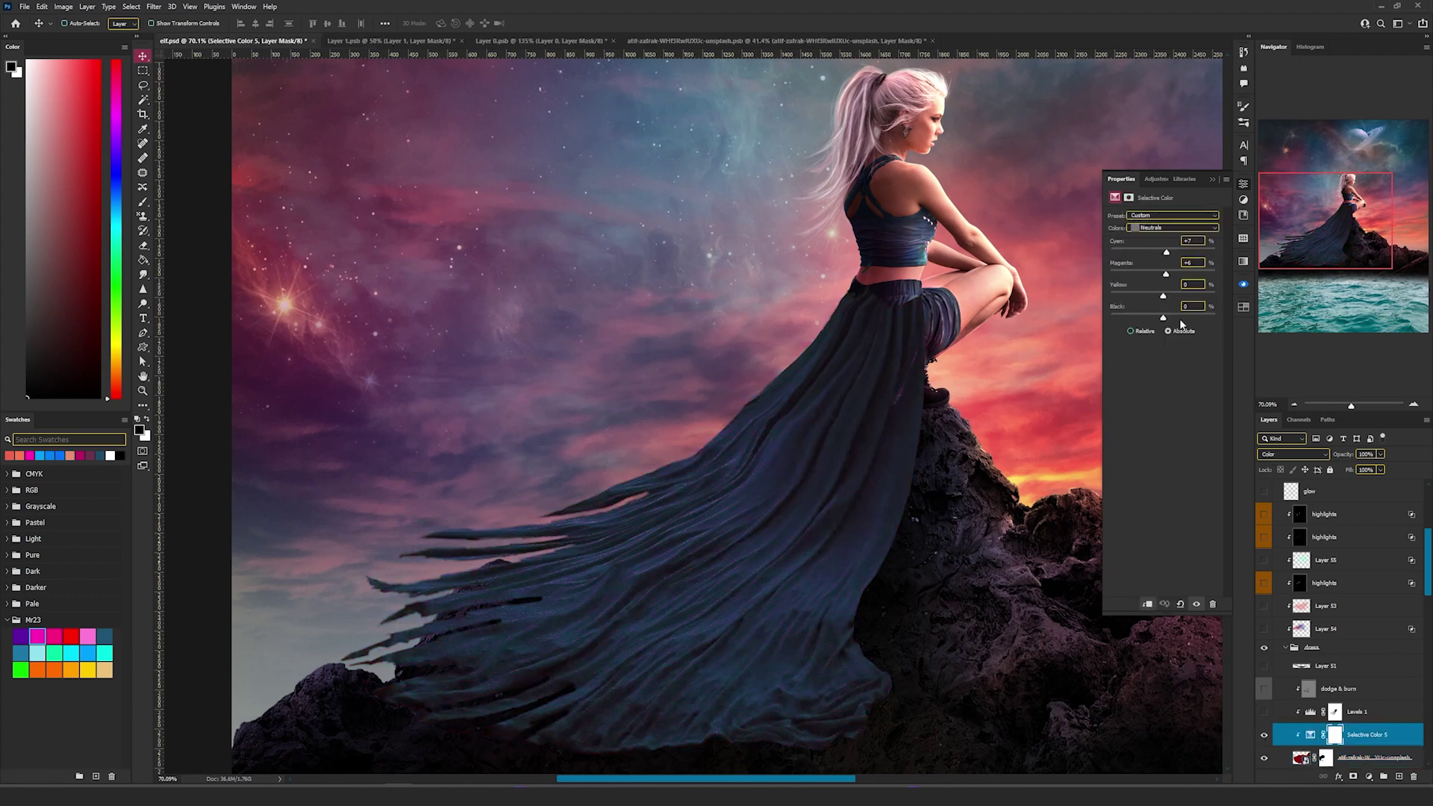
click(1154, 228)
key(Escape)
click(1289, 454)
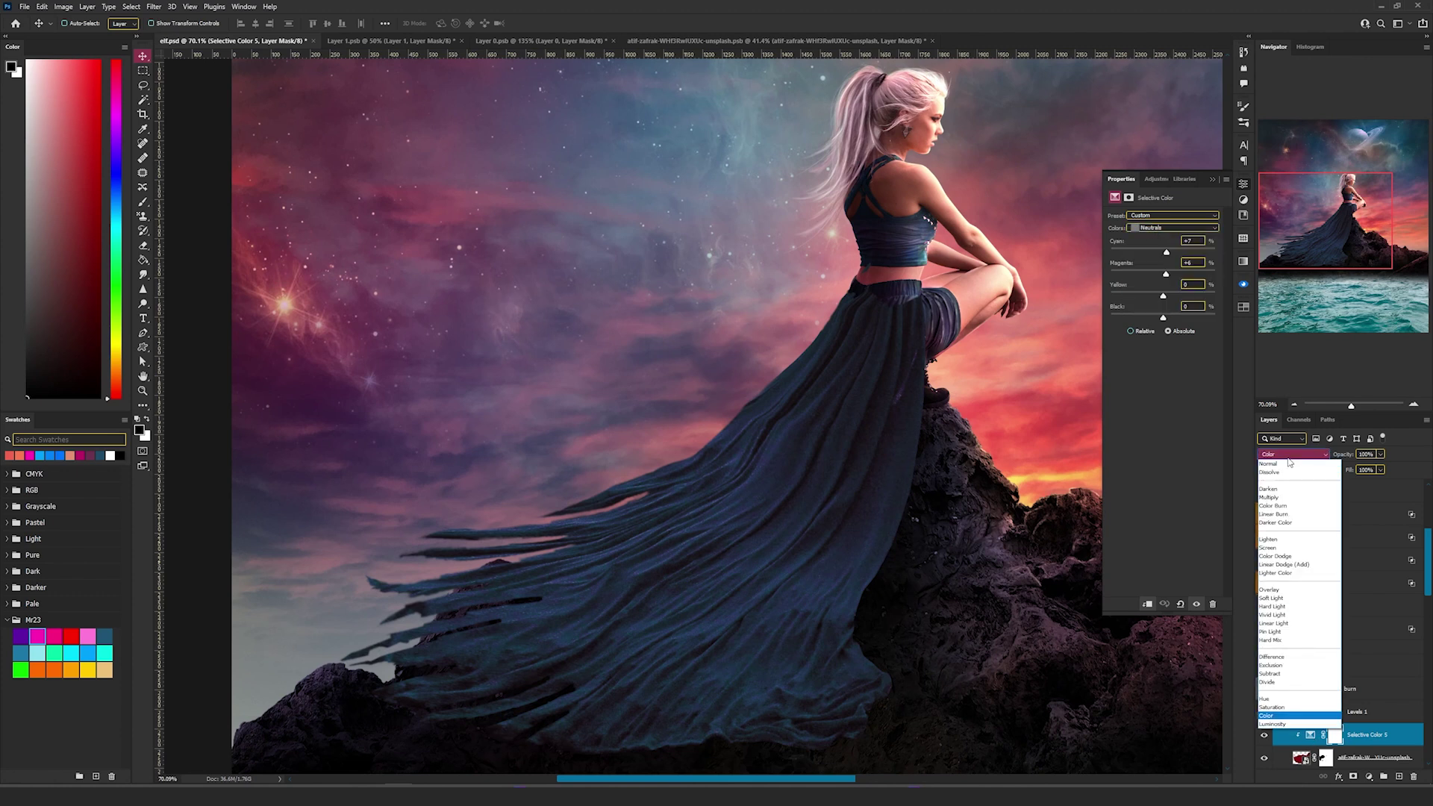
key(Escape)
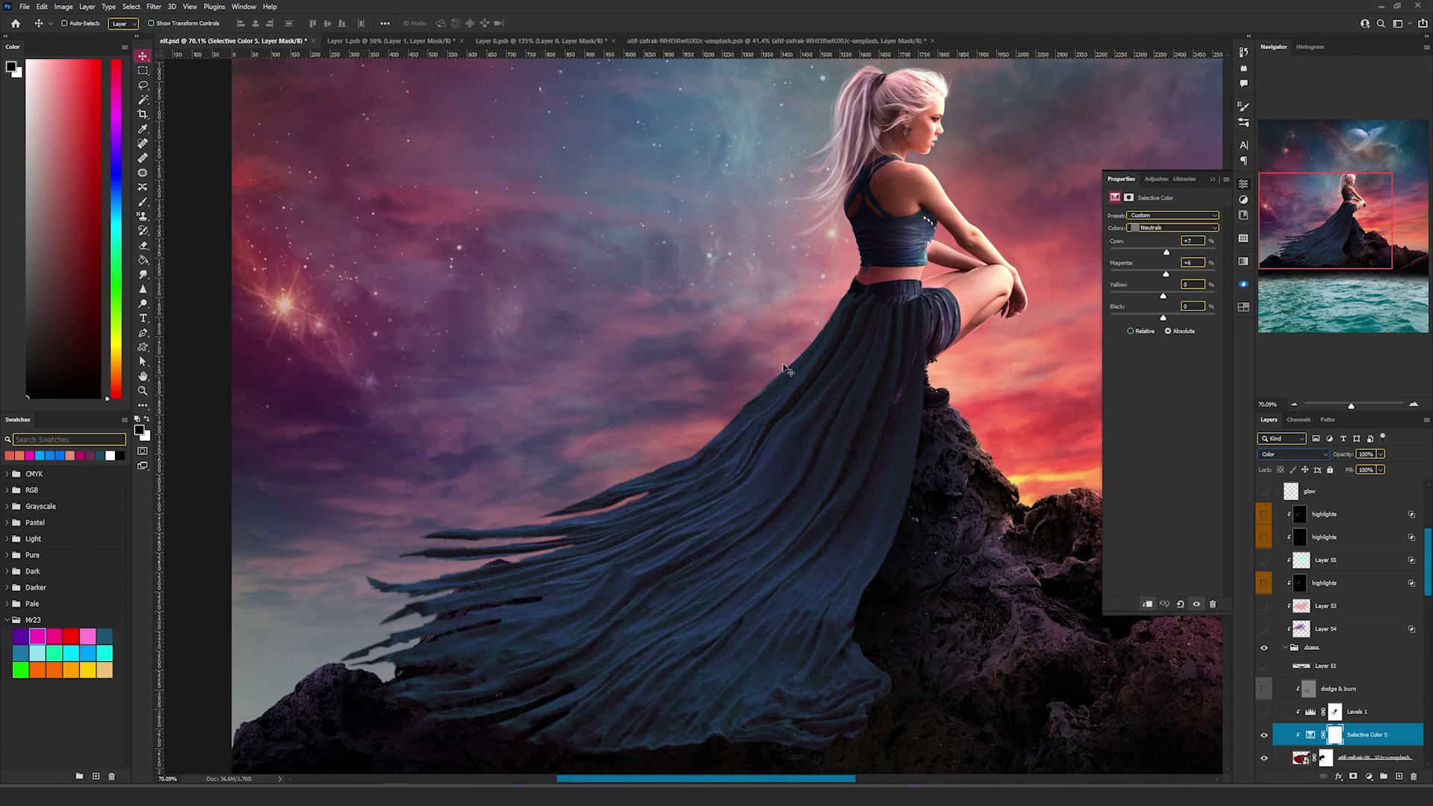
Show the Levels 1 adjustment and the dodge & burn layer above Selective Color 5 to darken and shade the skirt
click(1265, 712)
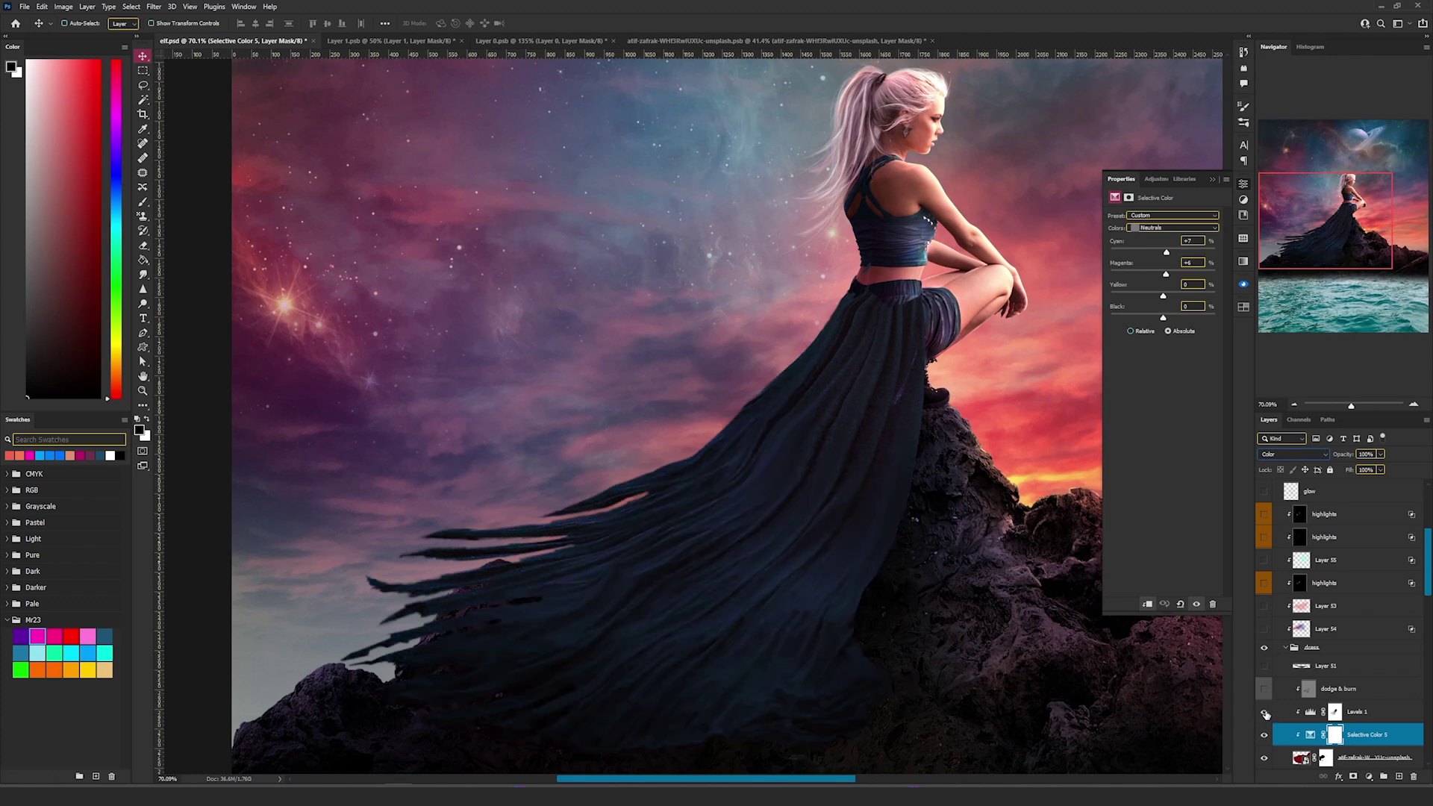
click(1303, 712)
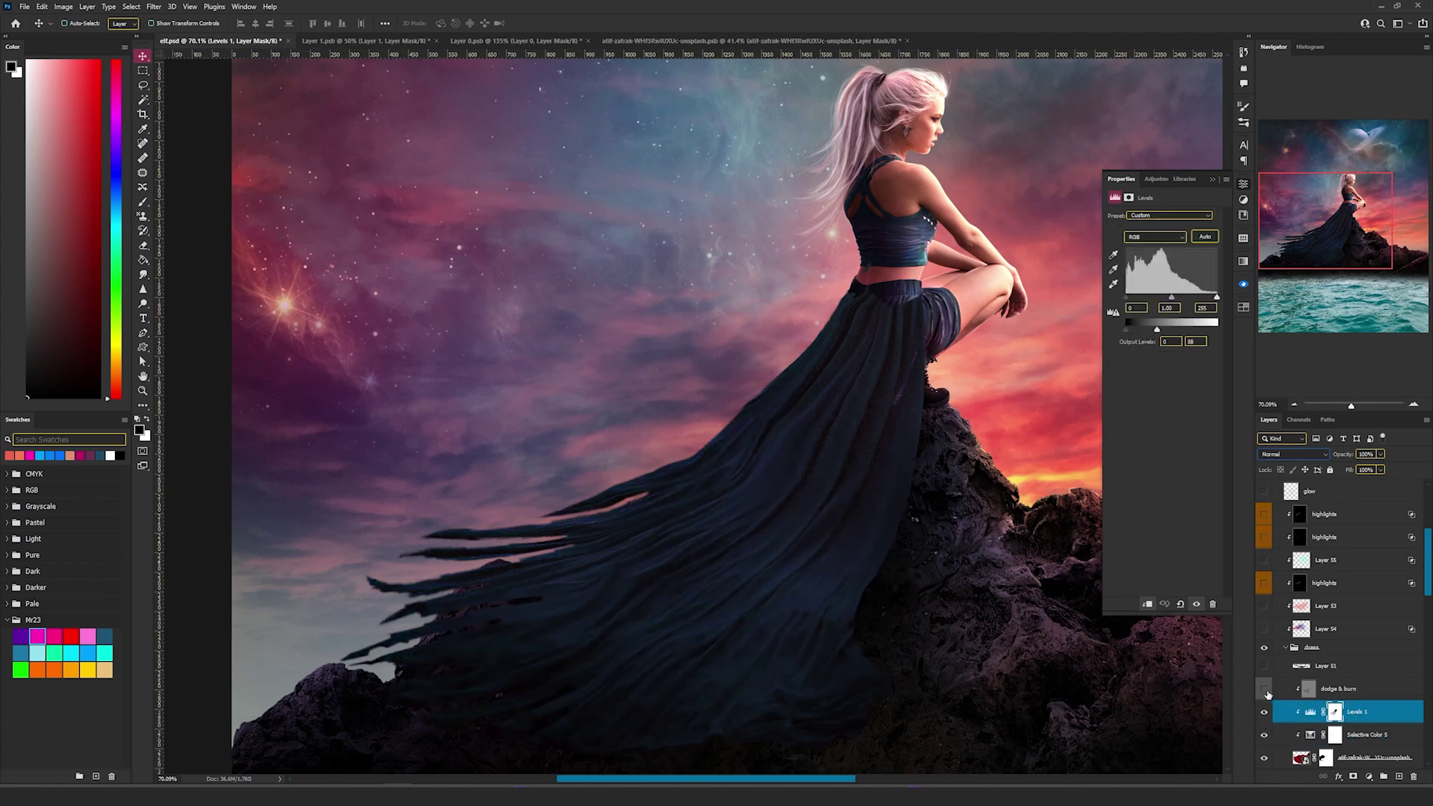
click(1323, 694)
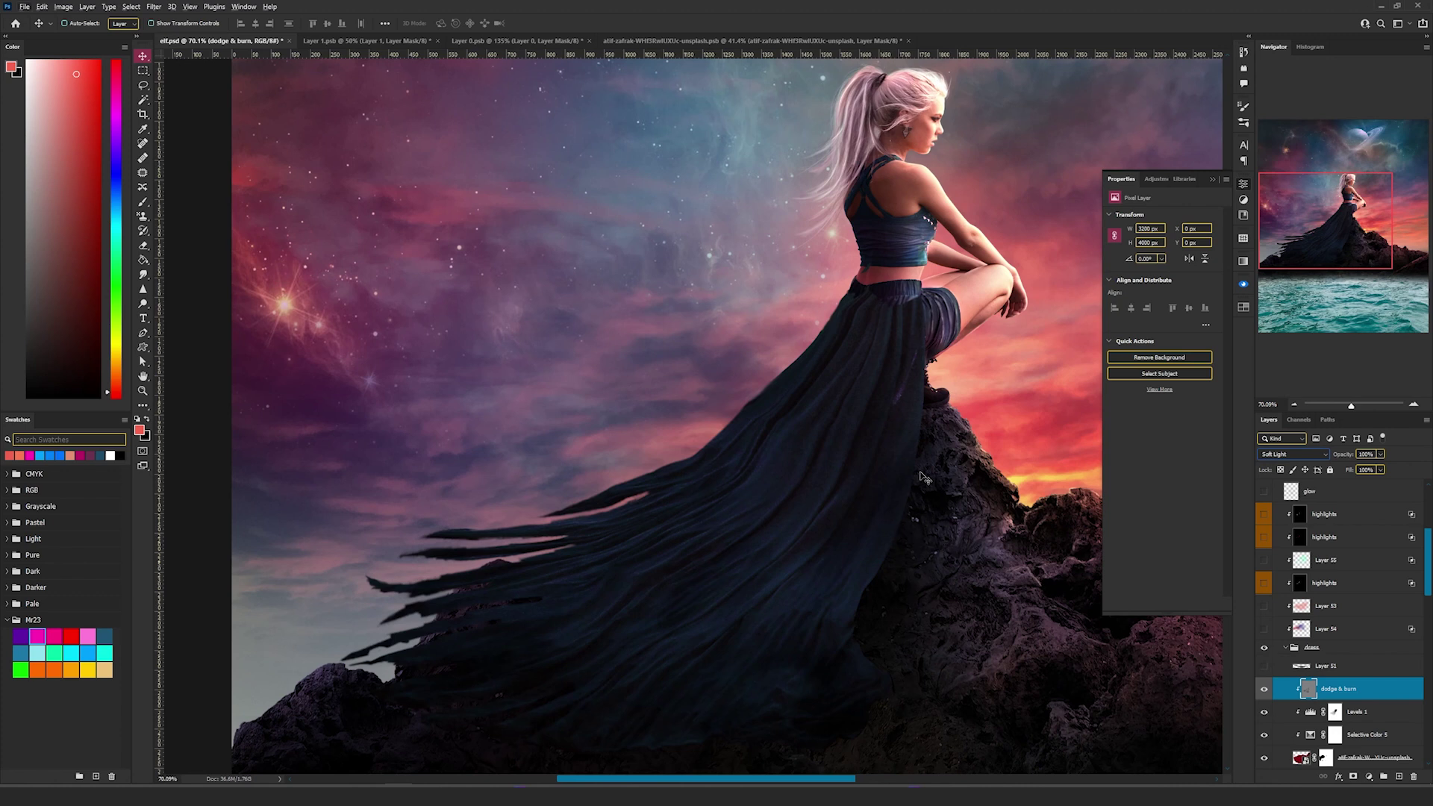
Show Layer 51 with the extra fabric strips at the skirt's edge, test moving a strip, undo it, and inspect the strips up close
click(1263, 666)
click(1264, 666)
click(1264, 666)
click(1349, 667)
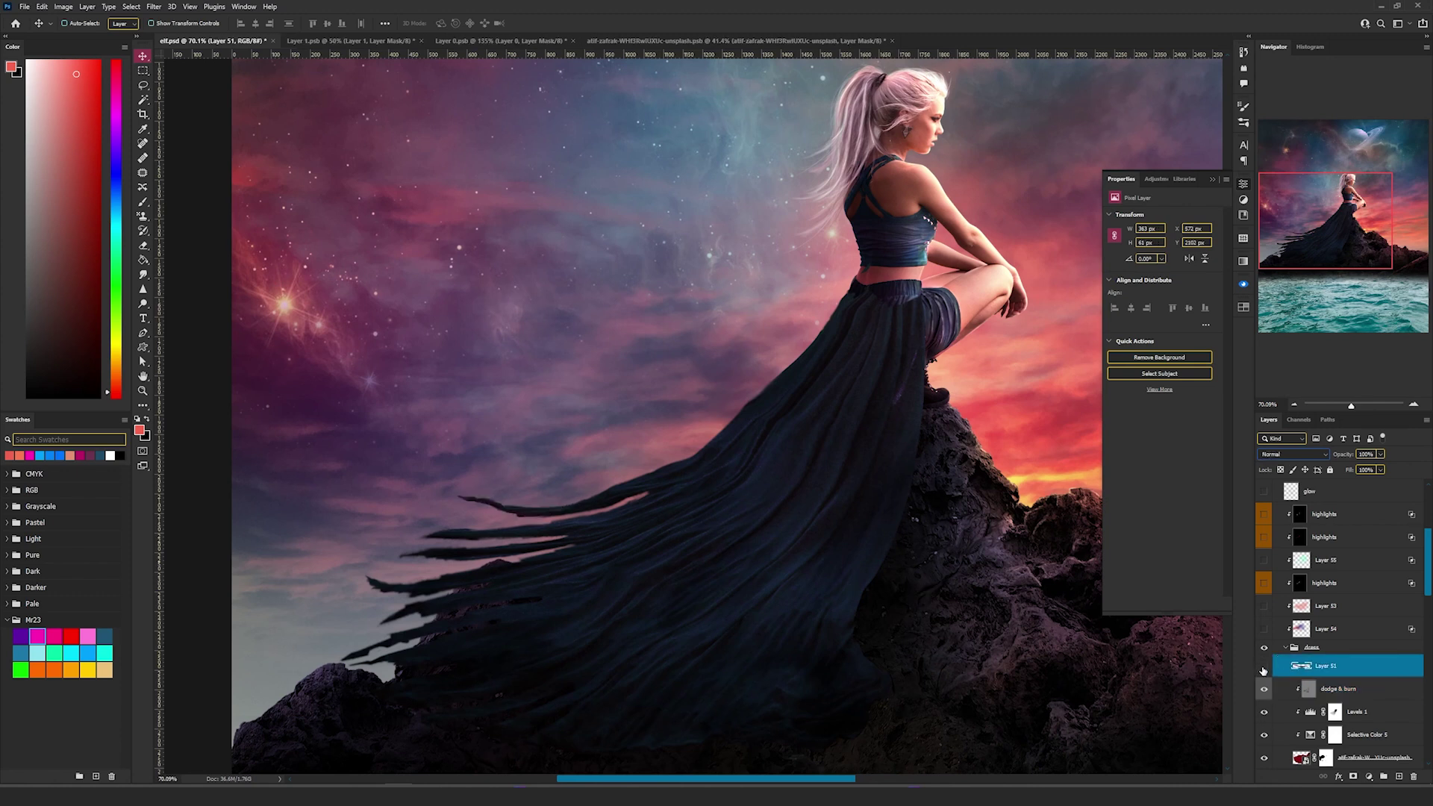
drag(576, 538, 599, 502)
key(ctrl+z)
scroll(481, 542, up, 8)
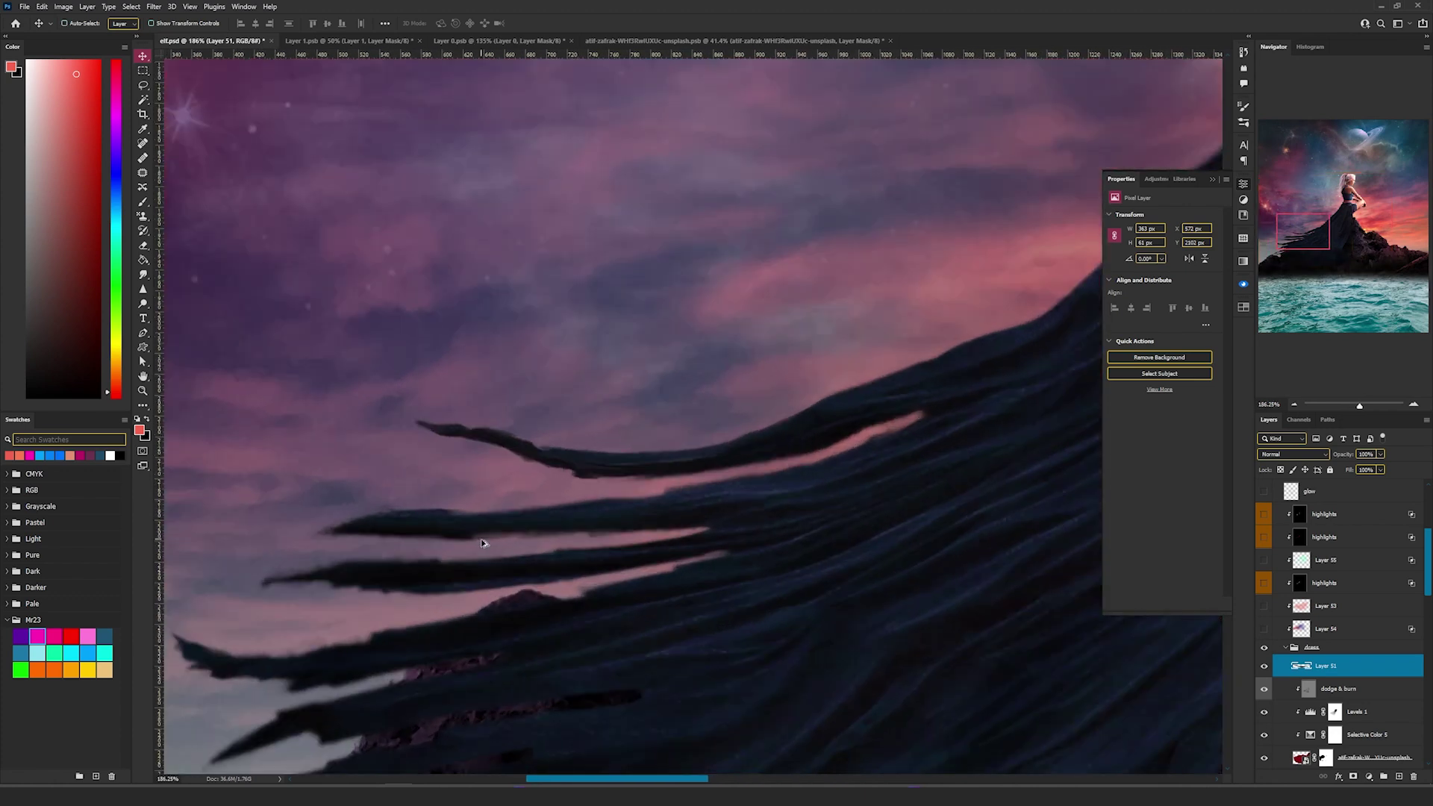
scroll(482, 544, down, 8)
Collapse the dress group, and show and select Layer 54 clipped above it to tint the skirt
click(1285, 647)
click(1264, 629)
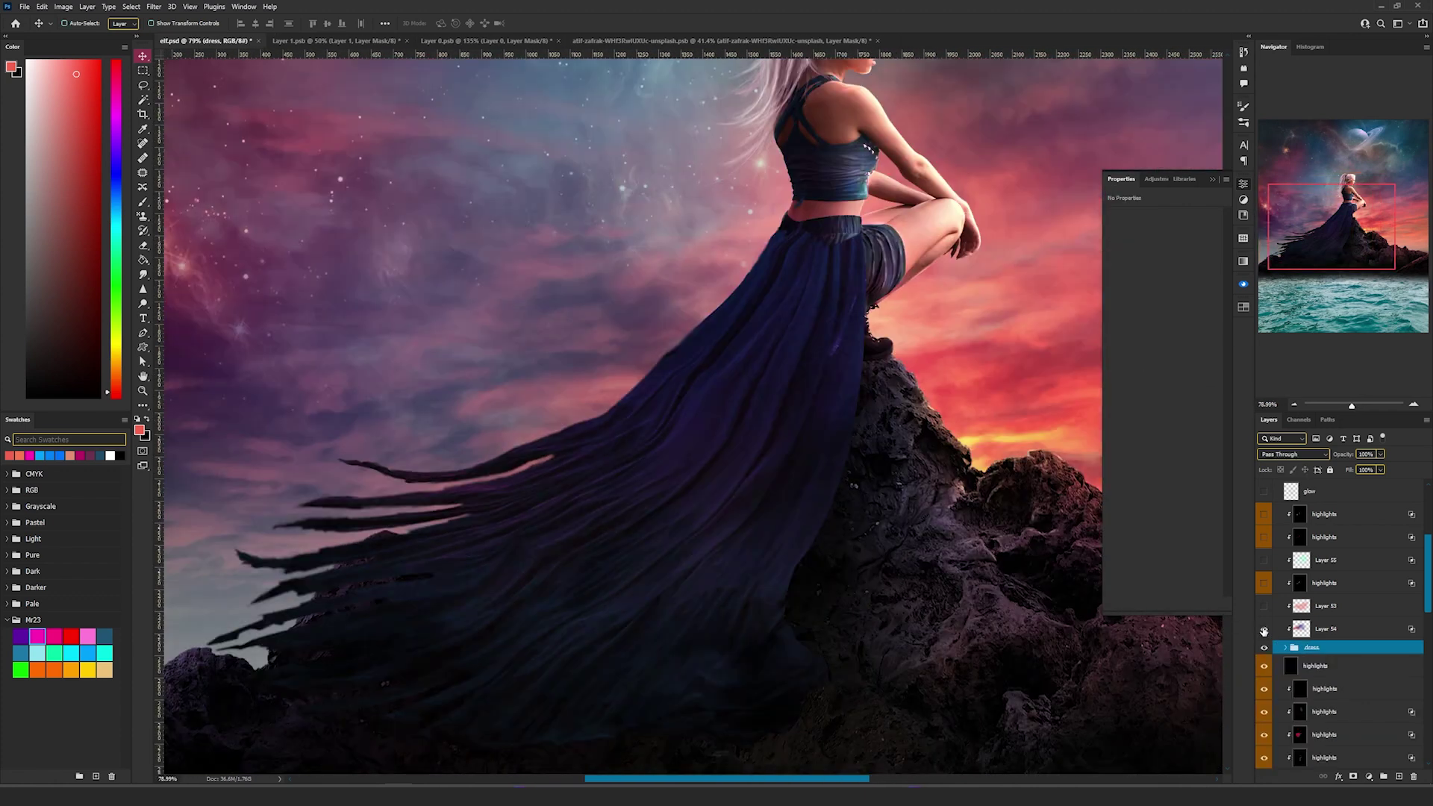
click(1292, 635)
Compare the skirt up close in an interface-free view with and without Layer 54's color tint
click(1264, 630)
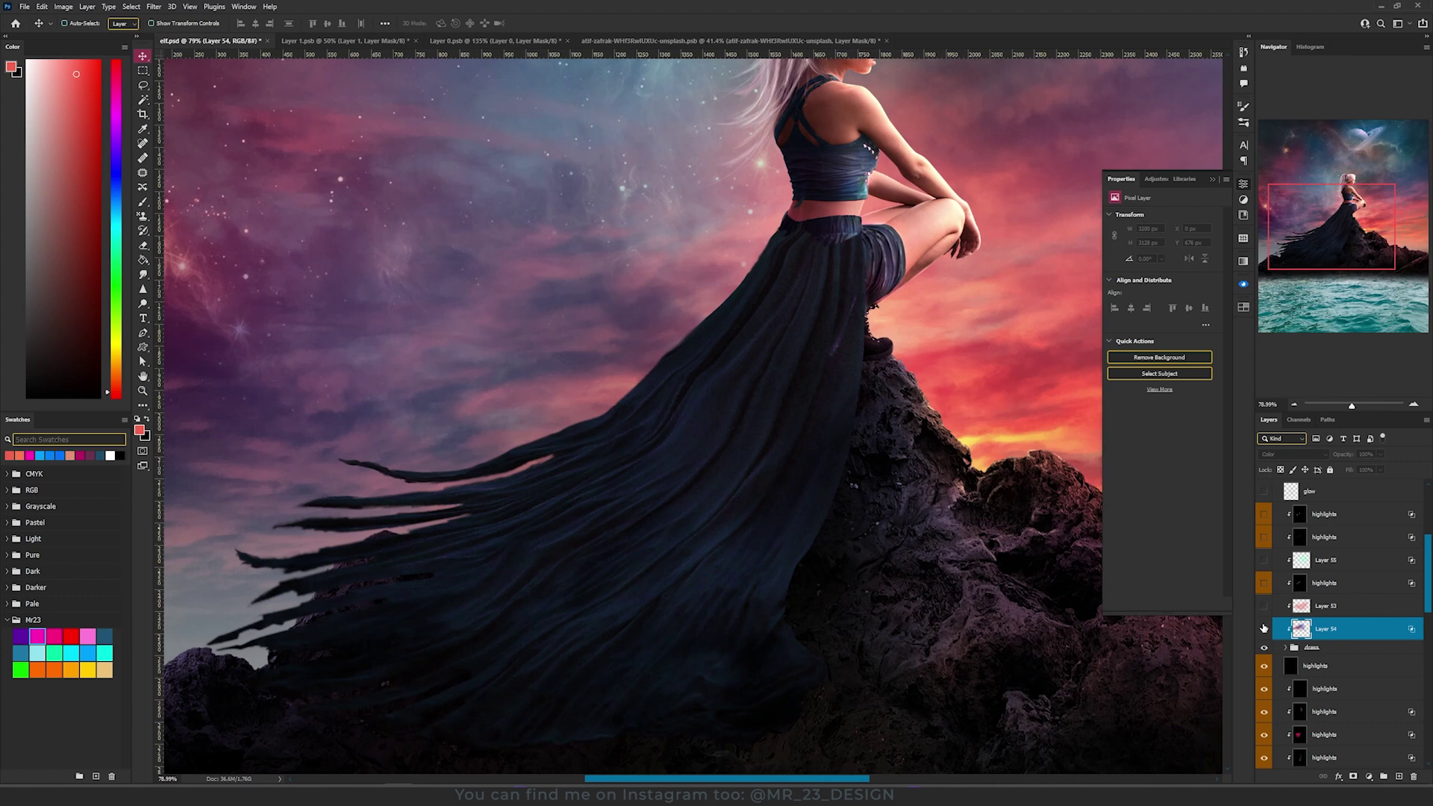
scroll(808, 386, up, 3)
key(Tab)
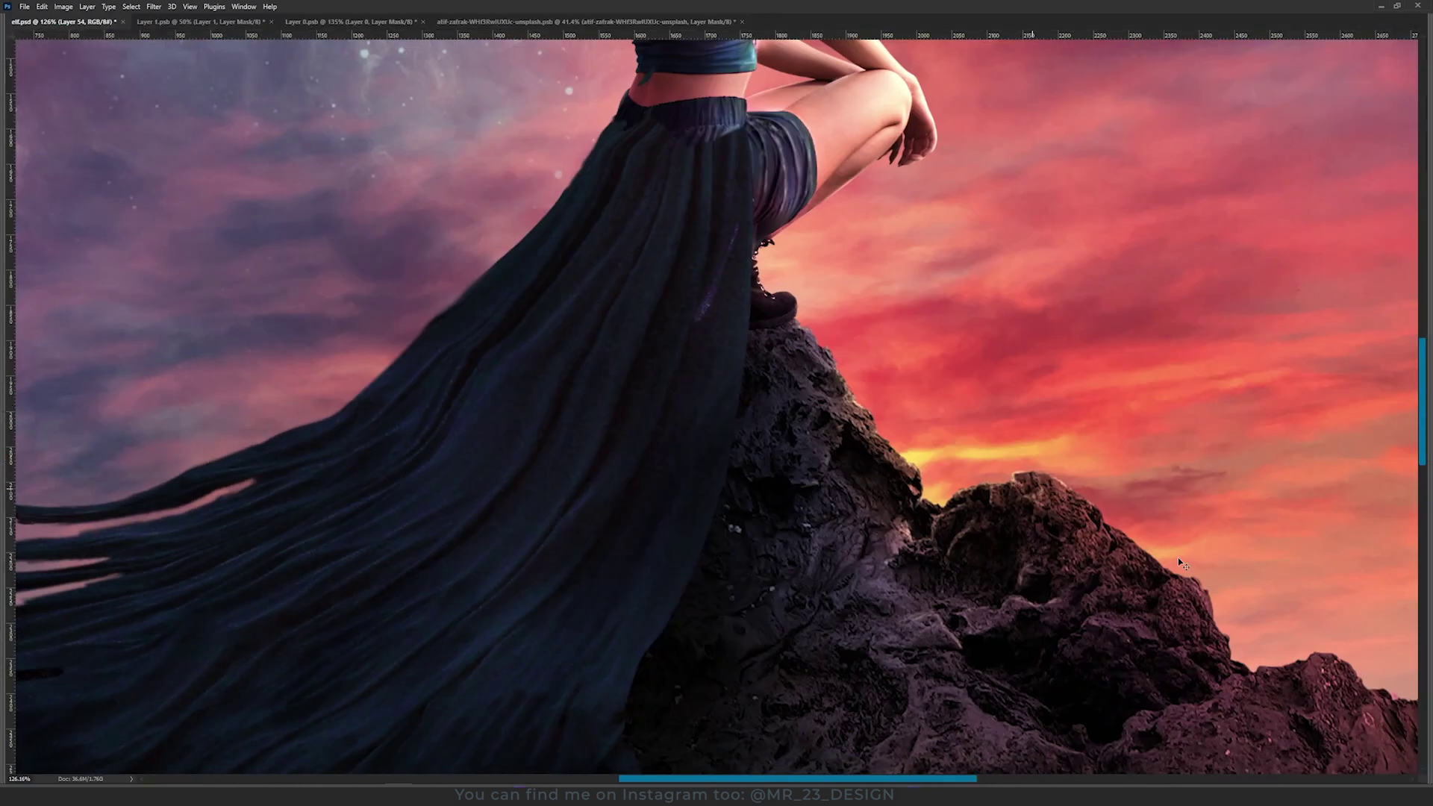
key(Tab)
click(1264, 630)
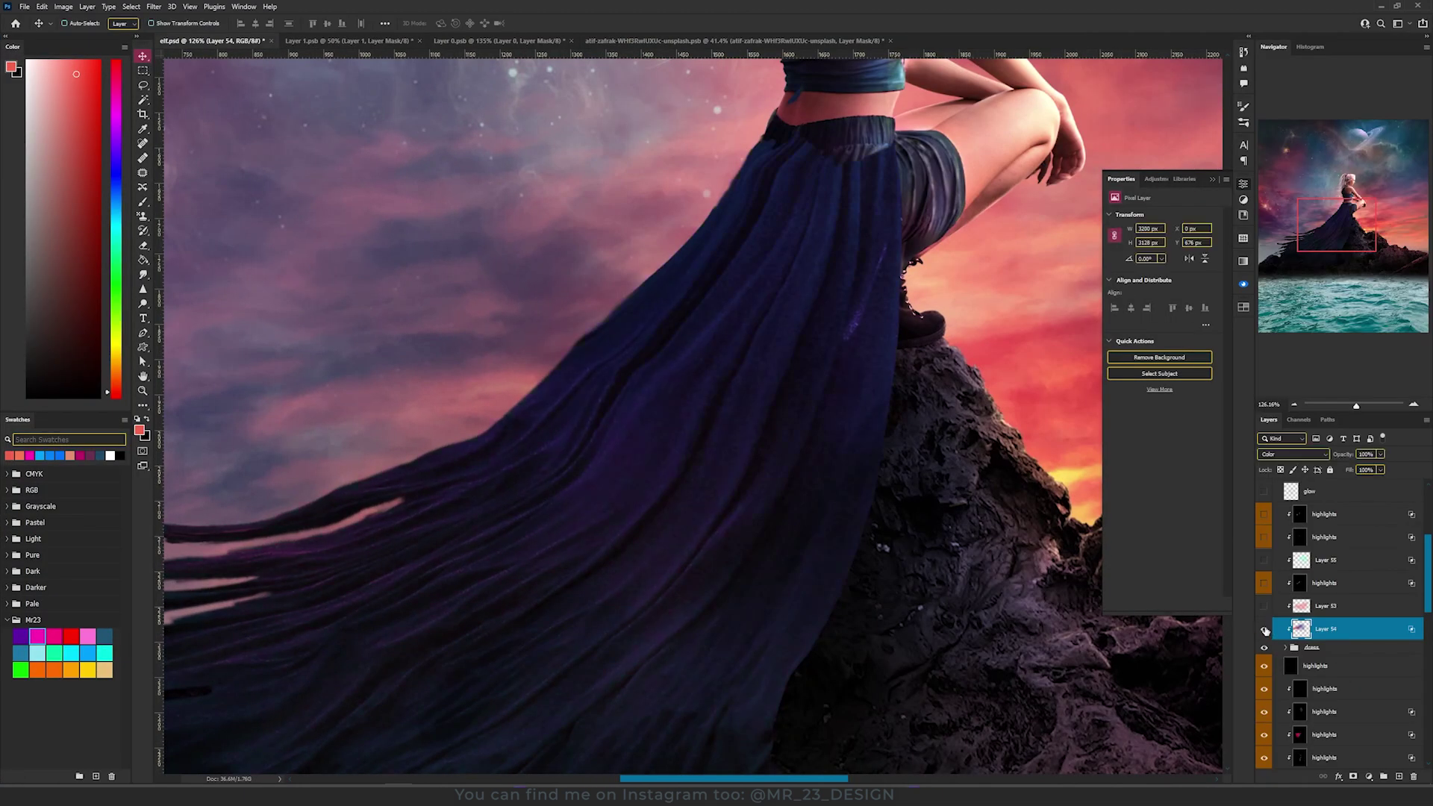
key(Tab)
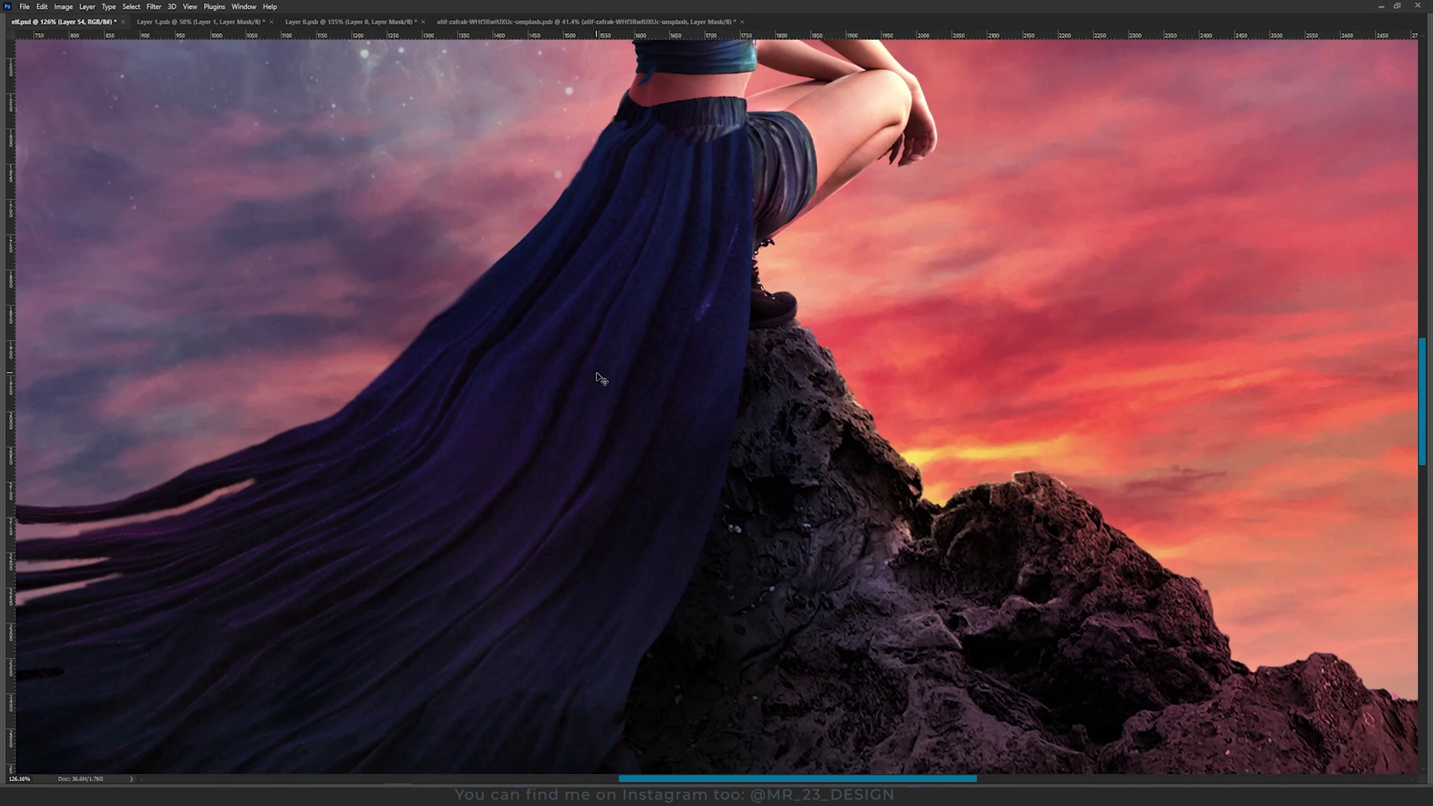
Hide Layer 54 and add a new clipped layer above it, set to the Color blend mode
key(Tab)
drag(659, 320, 788, 379)
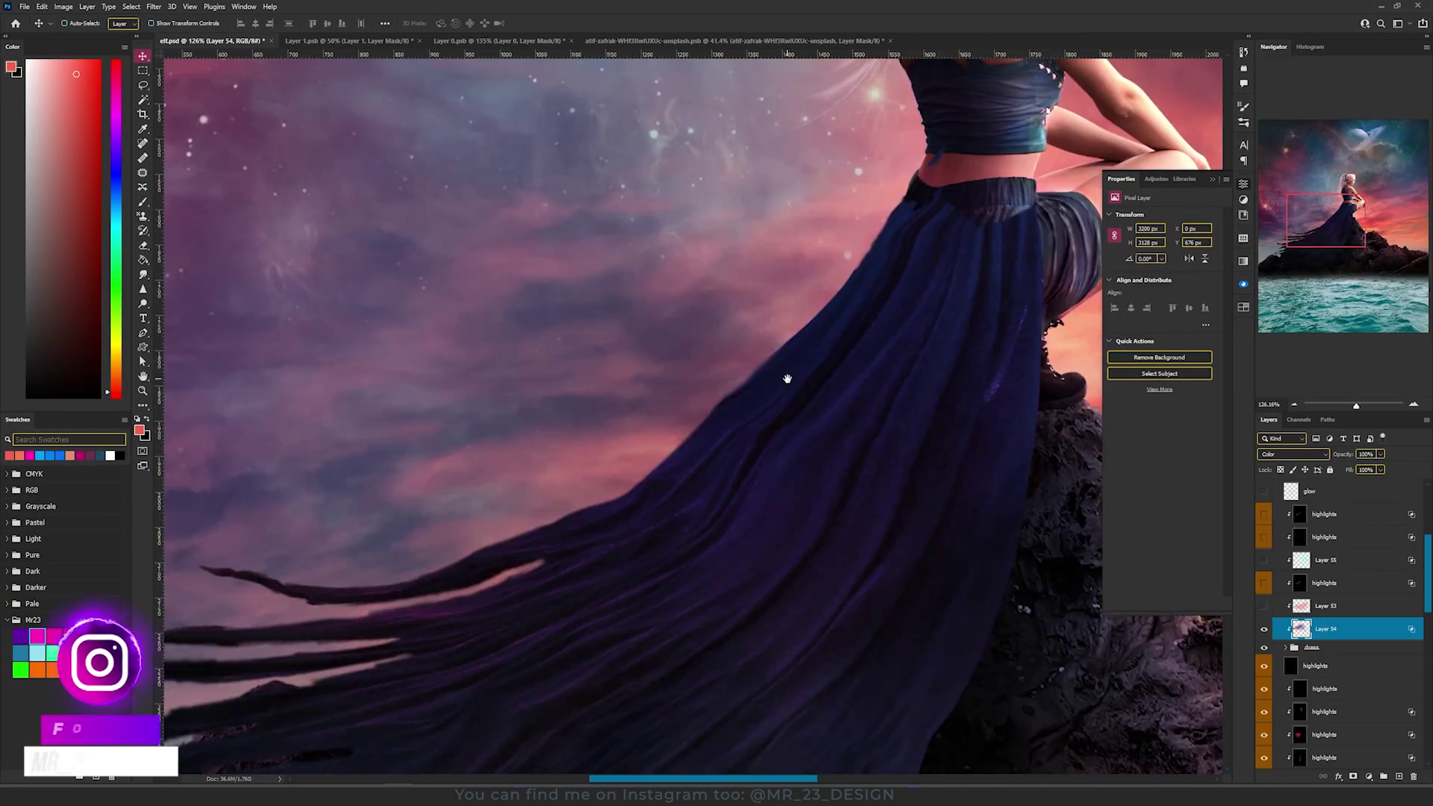
drag(768, 518, 797, 465)
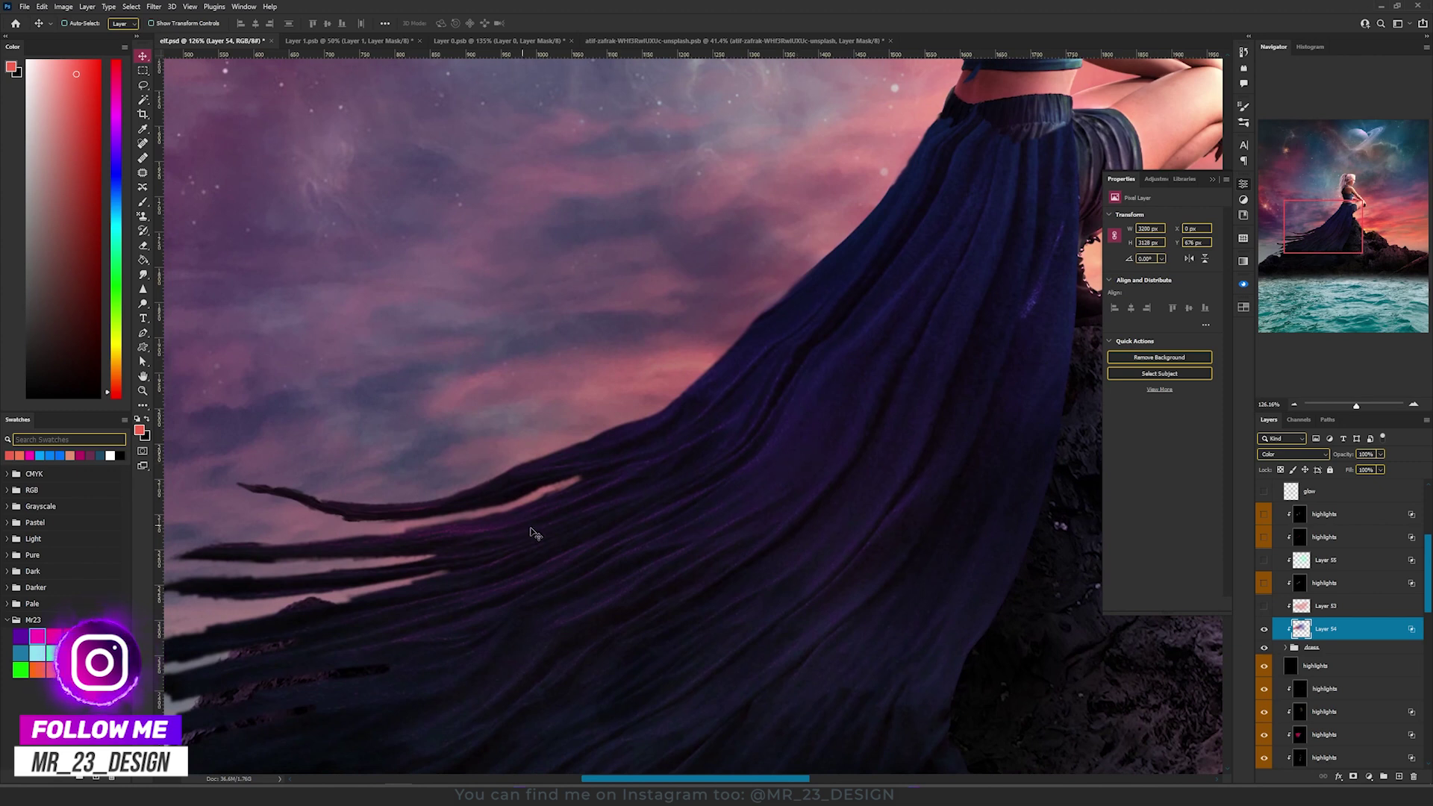
click(1264, 629)
click(1398, 776)
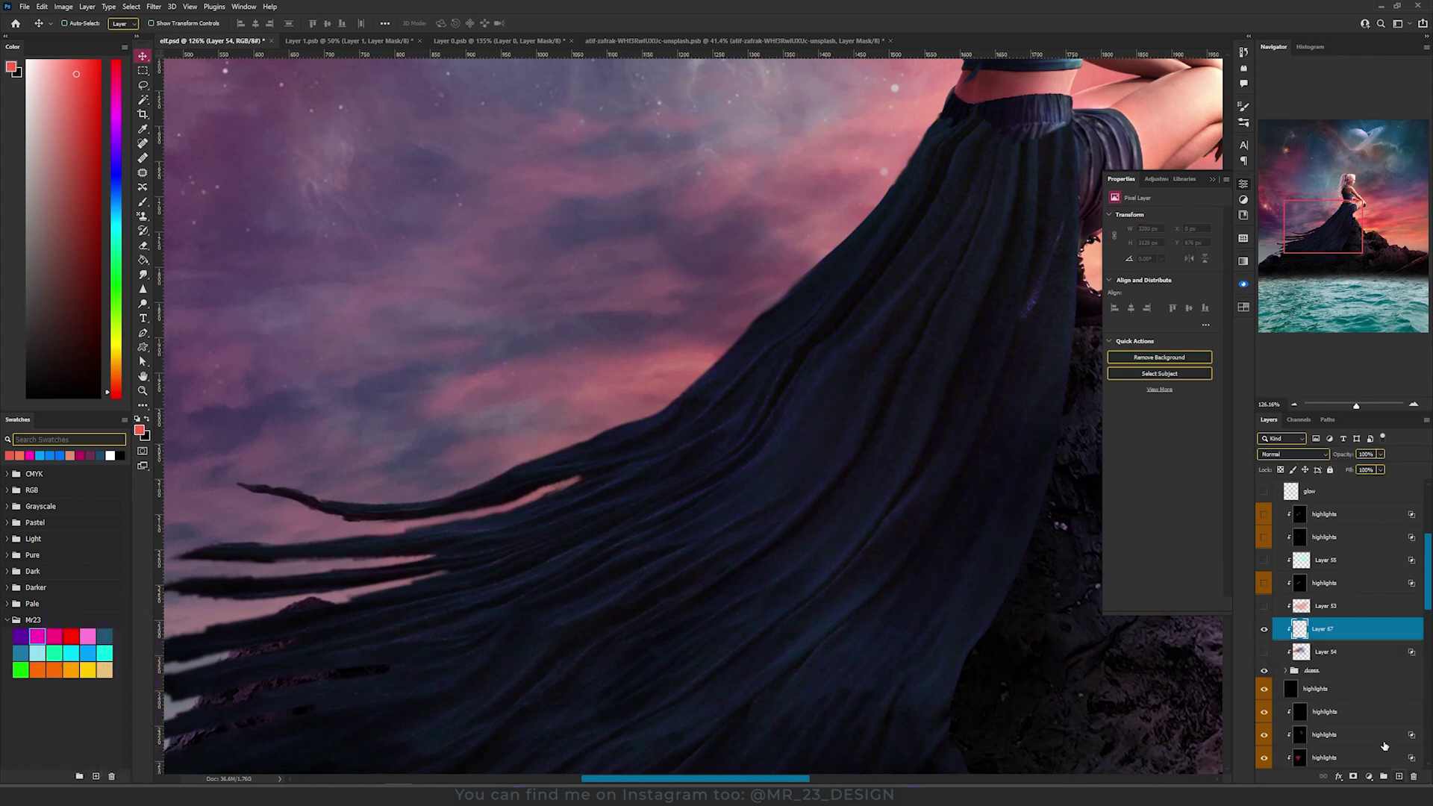
click(1283, 453)
click(1280, 713)
Test-paint the skirt with a blue brush and its trailing strips with magenta, and discard the test layer
key(b)
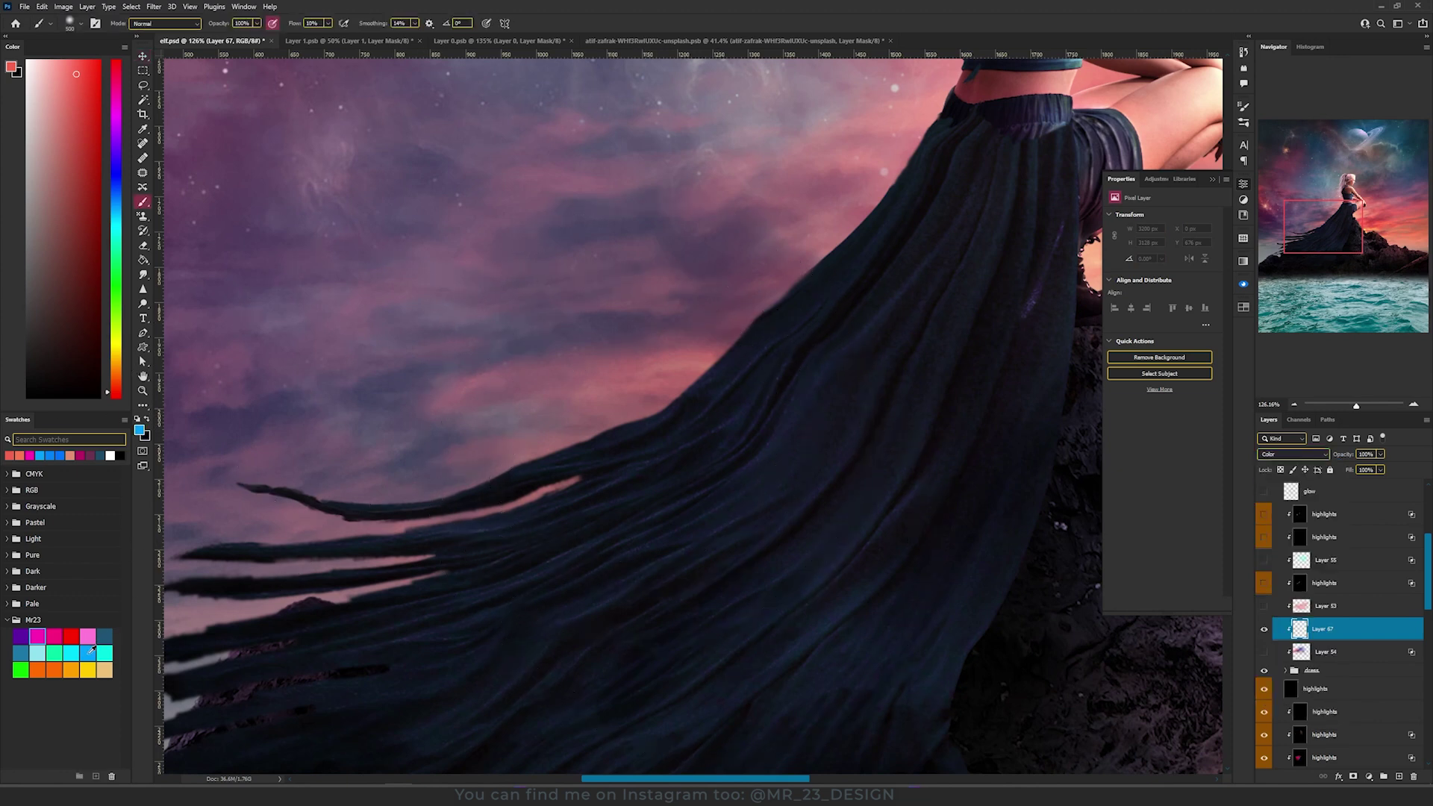
click(88, 654)
mouse_move(800, 423)
mouse_down()
mouse_move(921, 154)
mouse_move(943, 249)
mouse_move(1056, 176)
mouse_move(890, 291)
mouse_move(586, 400)
mouse_move(706, 249)
mouse_move(607, 214)
mouse_up()
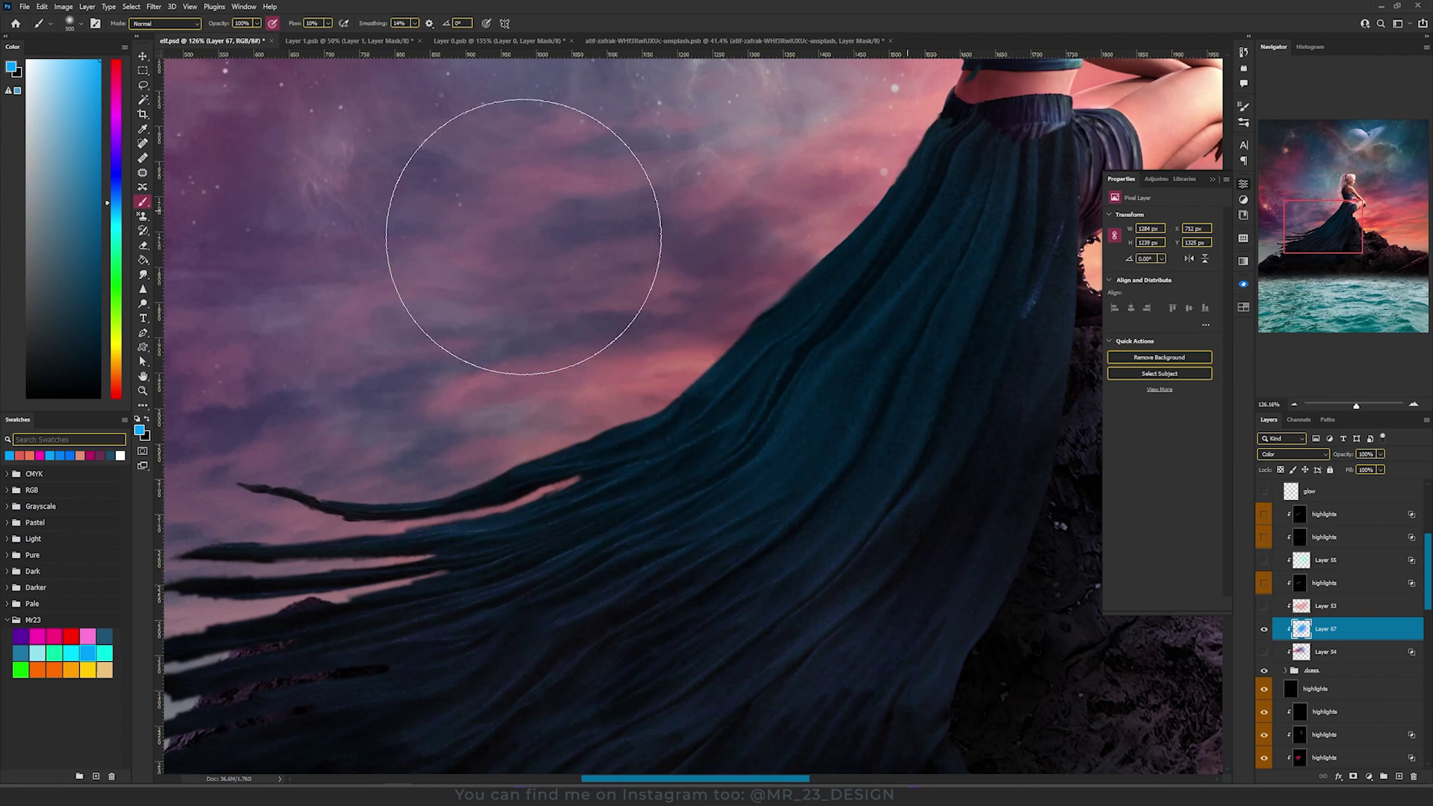
click(55, 633)
mouse_move(288, 579)
mouse_down()
mouse_move(221, 624)
mouse_move(475, 535)
mouse_move(669, 349)
mouse_move(490, 466)
mouse_move(536, 562)
mouse_move(746, 275)
mouse_move(870, 176)
mouse_move(834, 159)
mouse_move(882, 164)
mouse_move(592, 540)
mouse_move(720, 529)
mouse_up()
key(v)
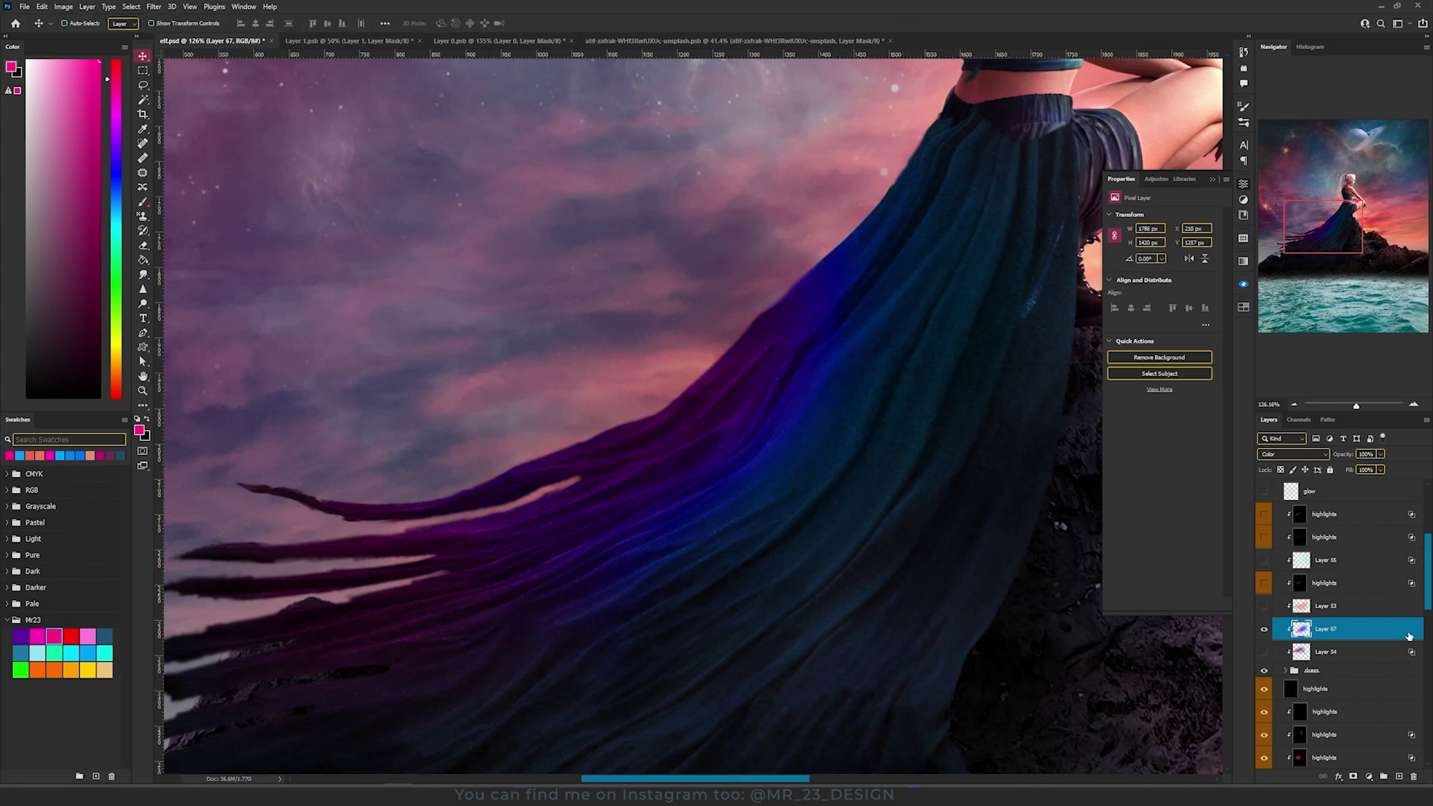
double_click(1359, 628)
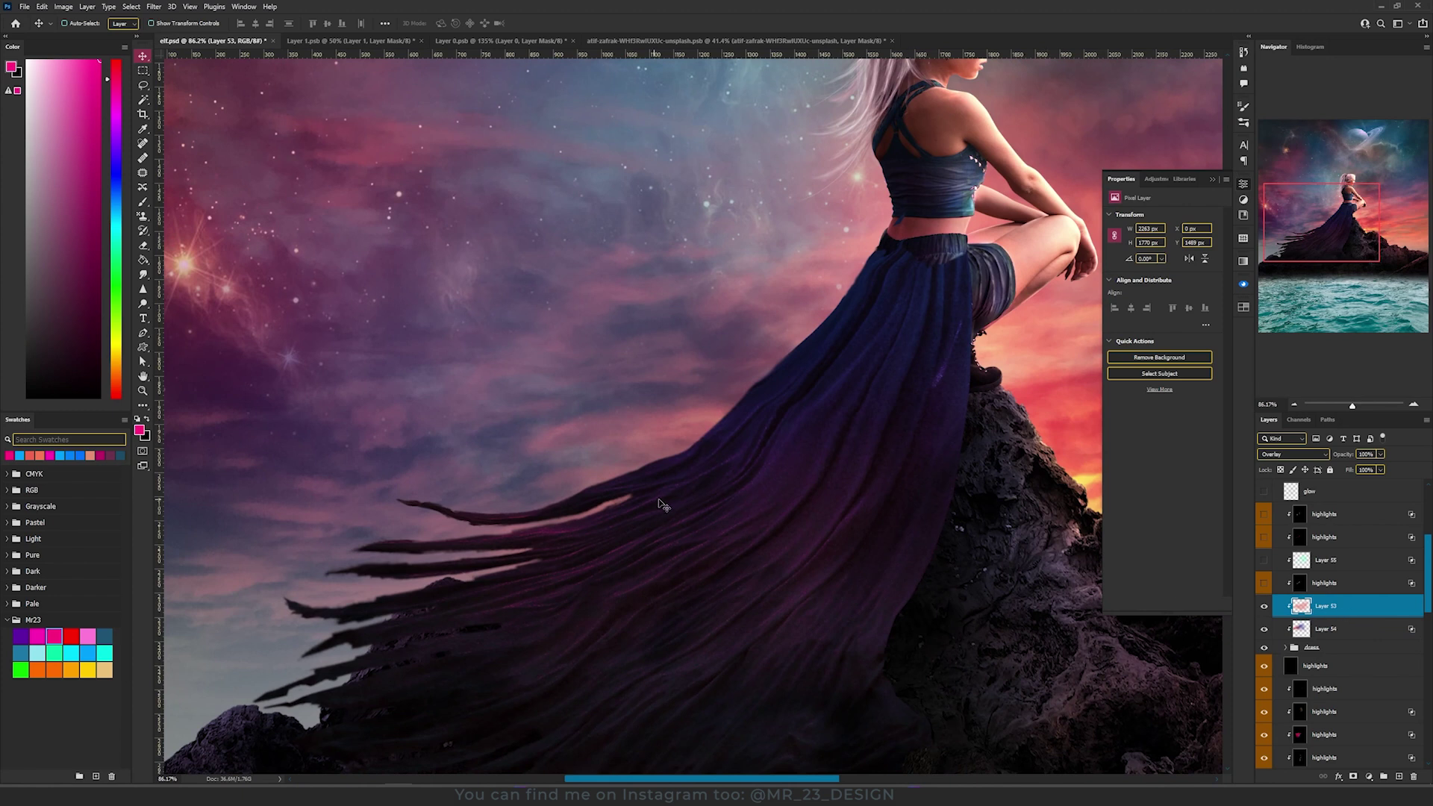
Preview Layer 53's paint on the skirt in Normal blend mode, and restore it to Overlay
click(1279, 453)
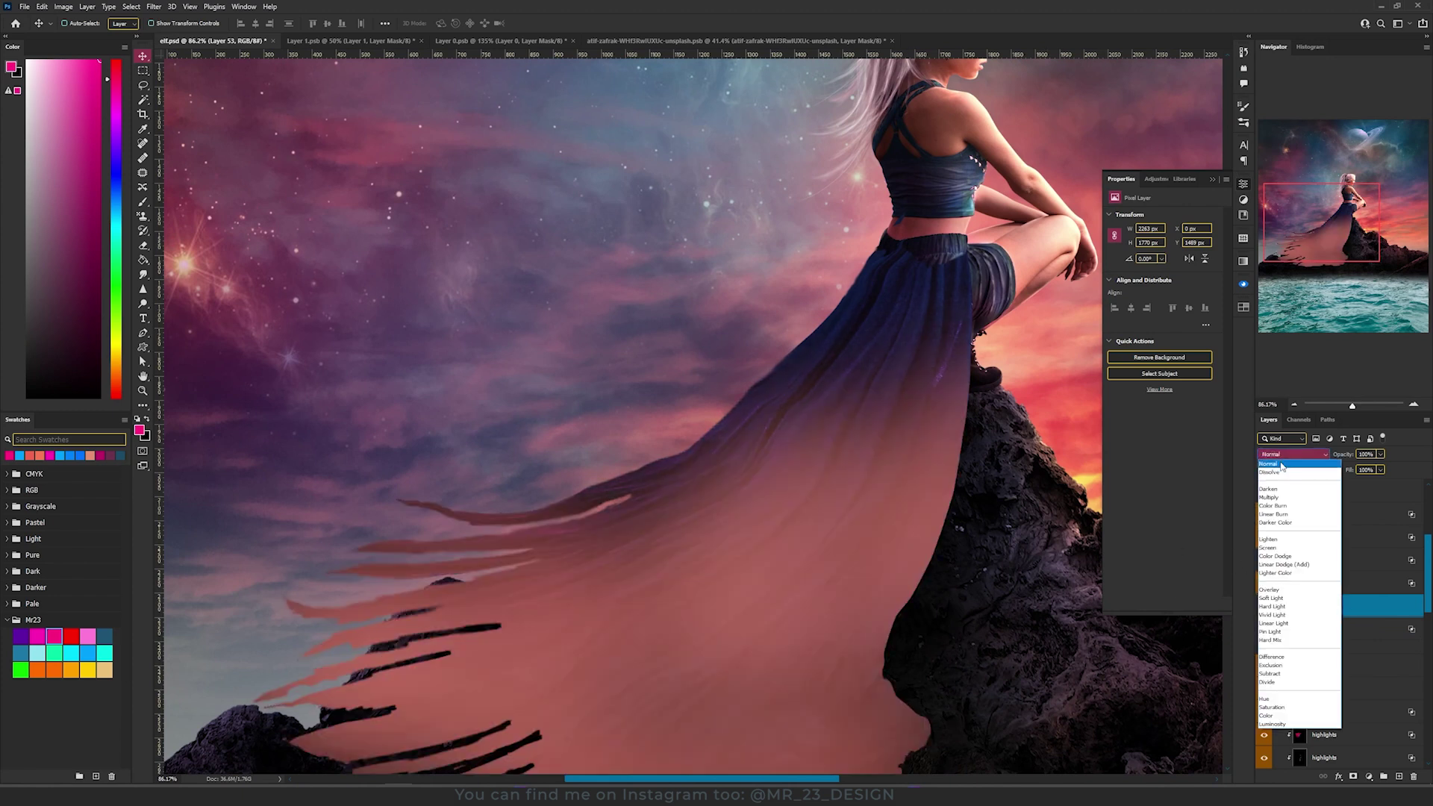
click(1282, 464)
drag(795, 534, 763, 448)
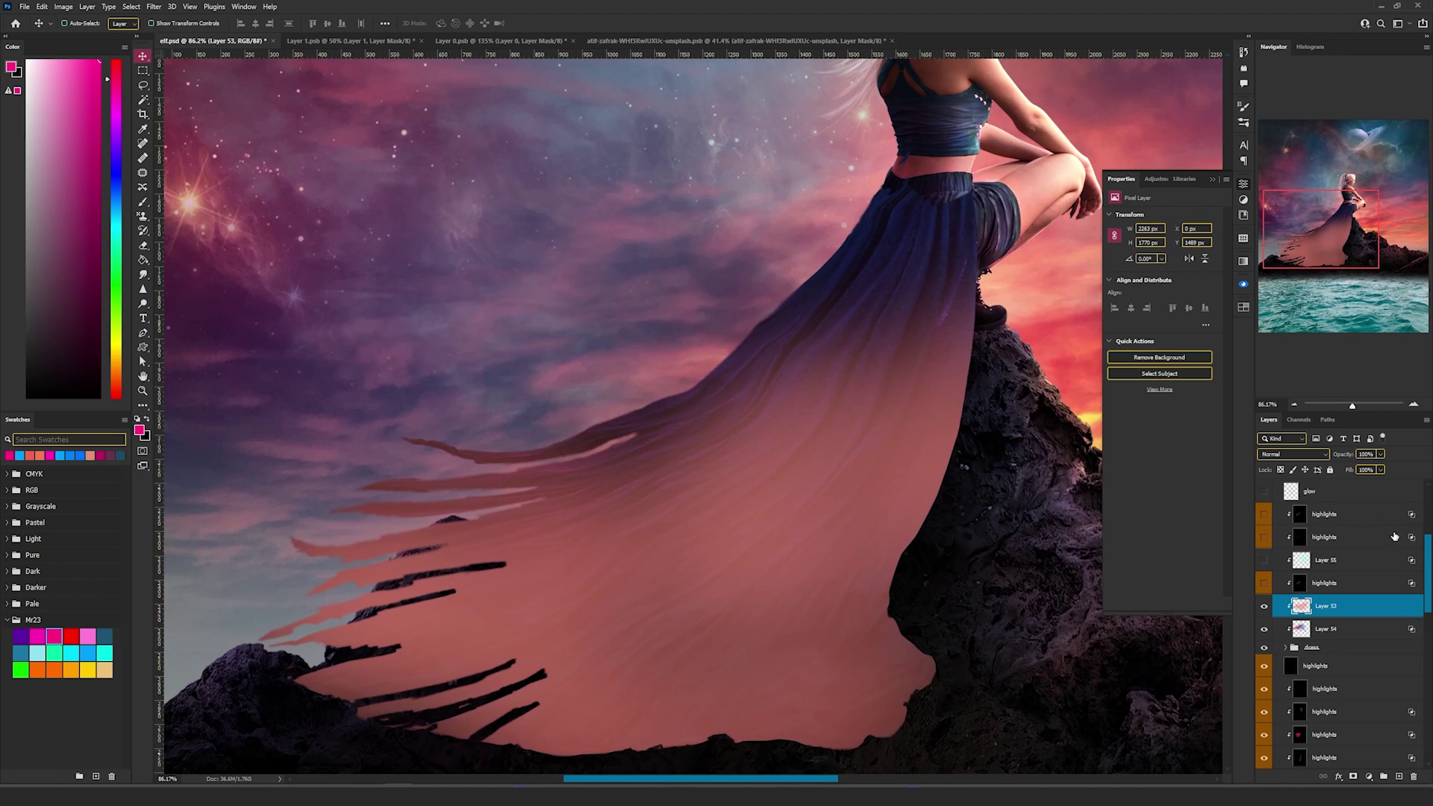
click(1284, 455)
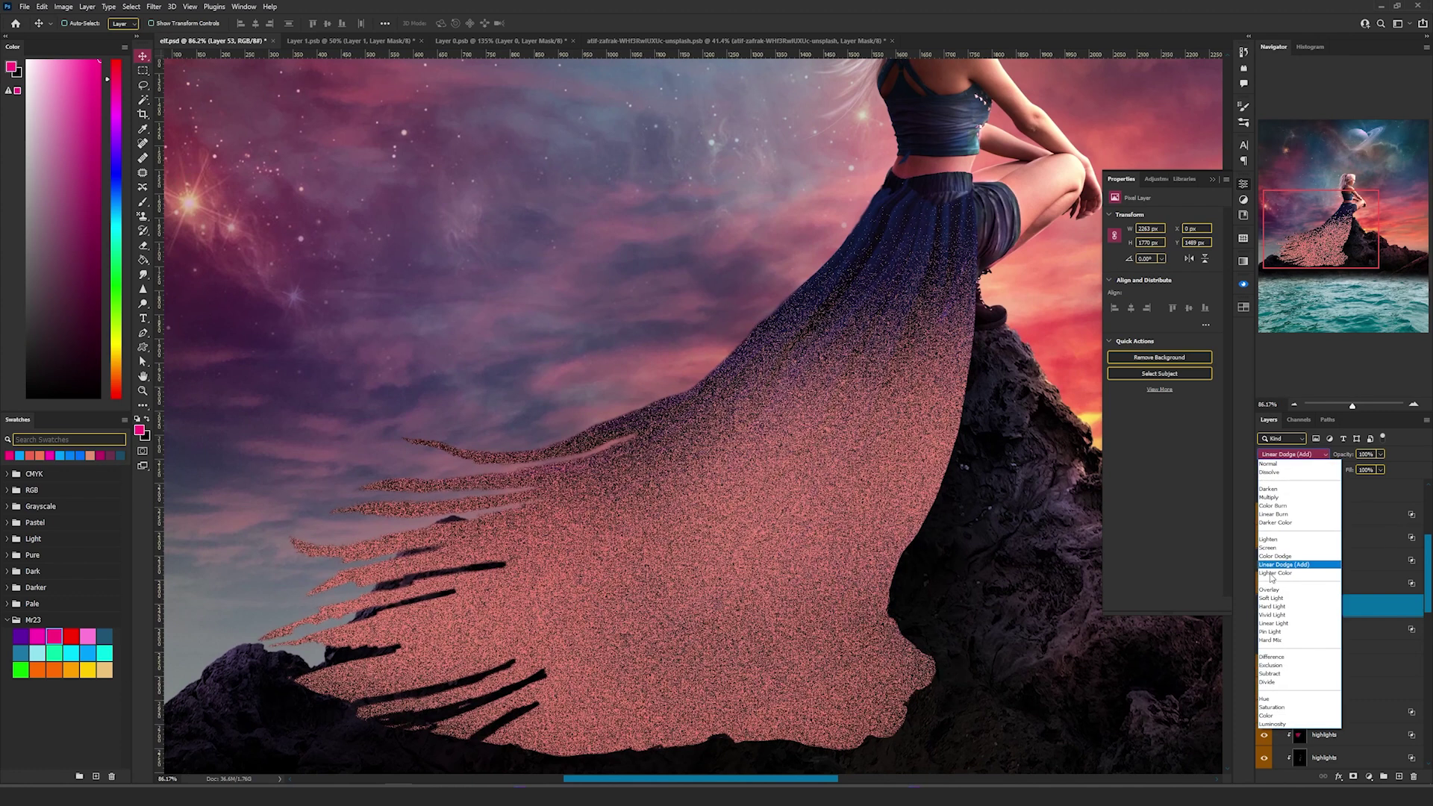
click(1268, 589)
Show the highlights layer above Layer 53, and show and select Layer 55 to light the upper skirt
click(1263, 583)
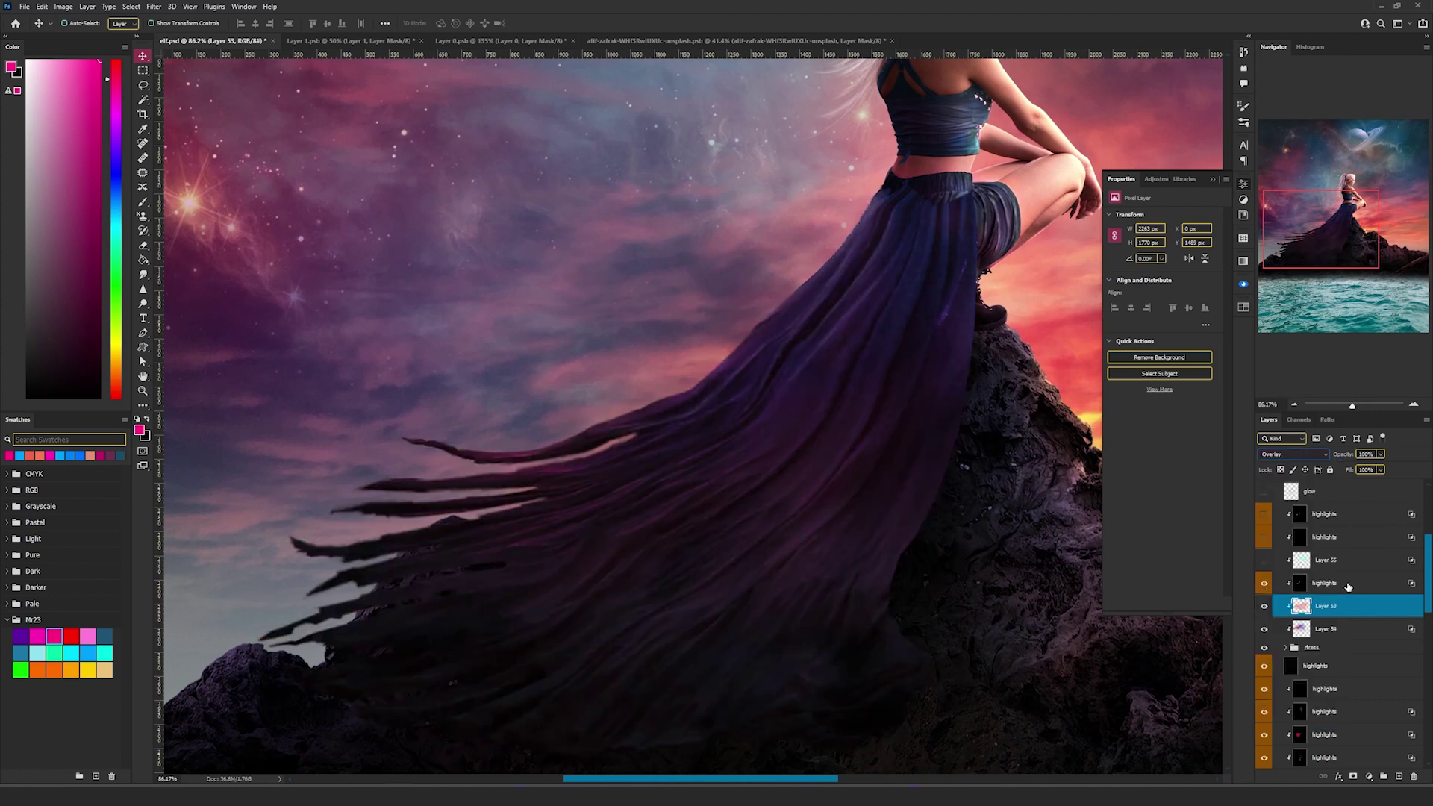
click(1372, 590)
click(1263, 560)
click(1347, 561)
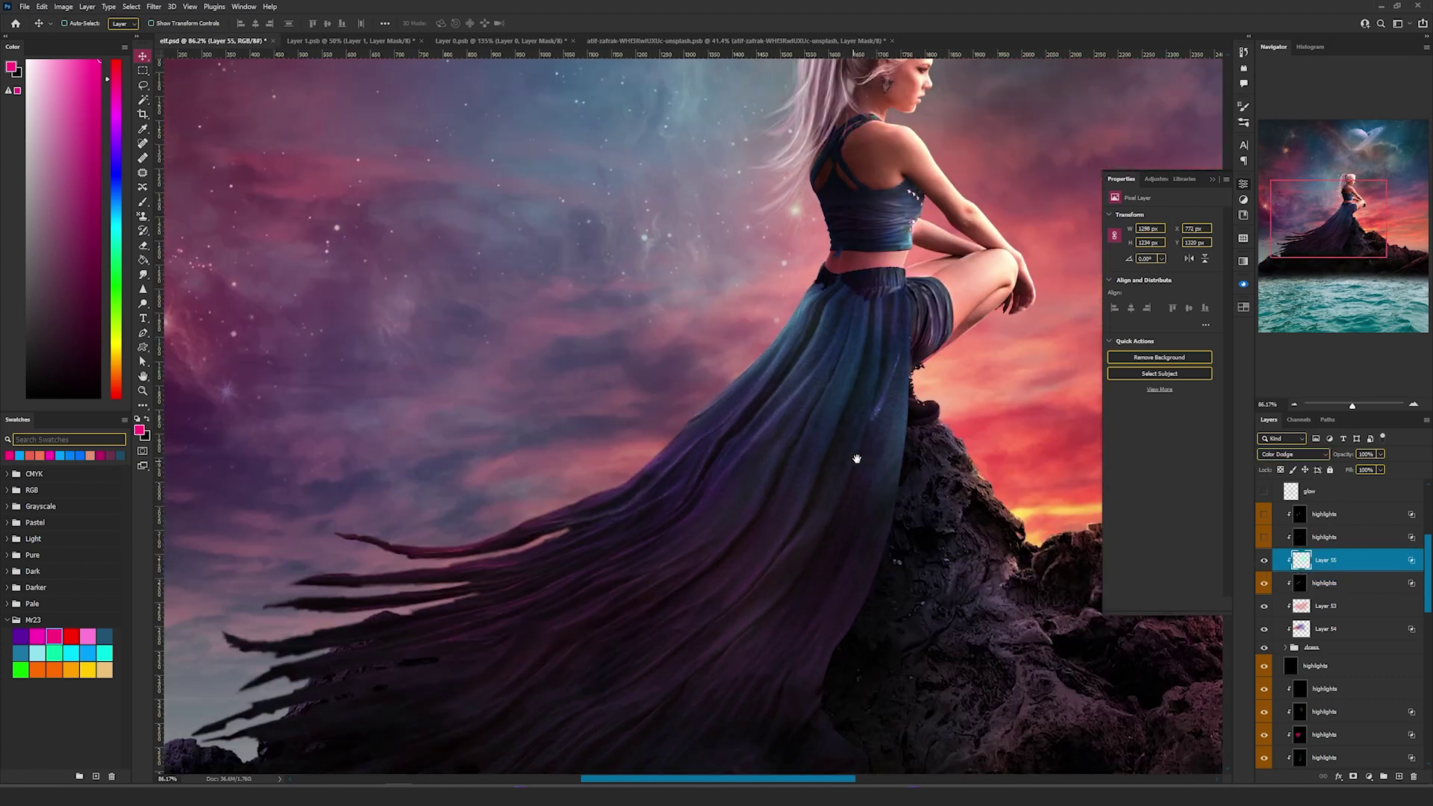
Preview Layer 55 in Normal mode, readjust its Underlying Layer Blend If shadow slider, and switch the blend mode back from Normal
click(1293, 453)
click(1293, 465)
double_click(1366, 560)
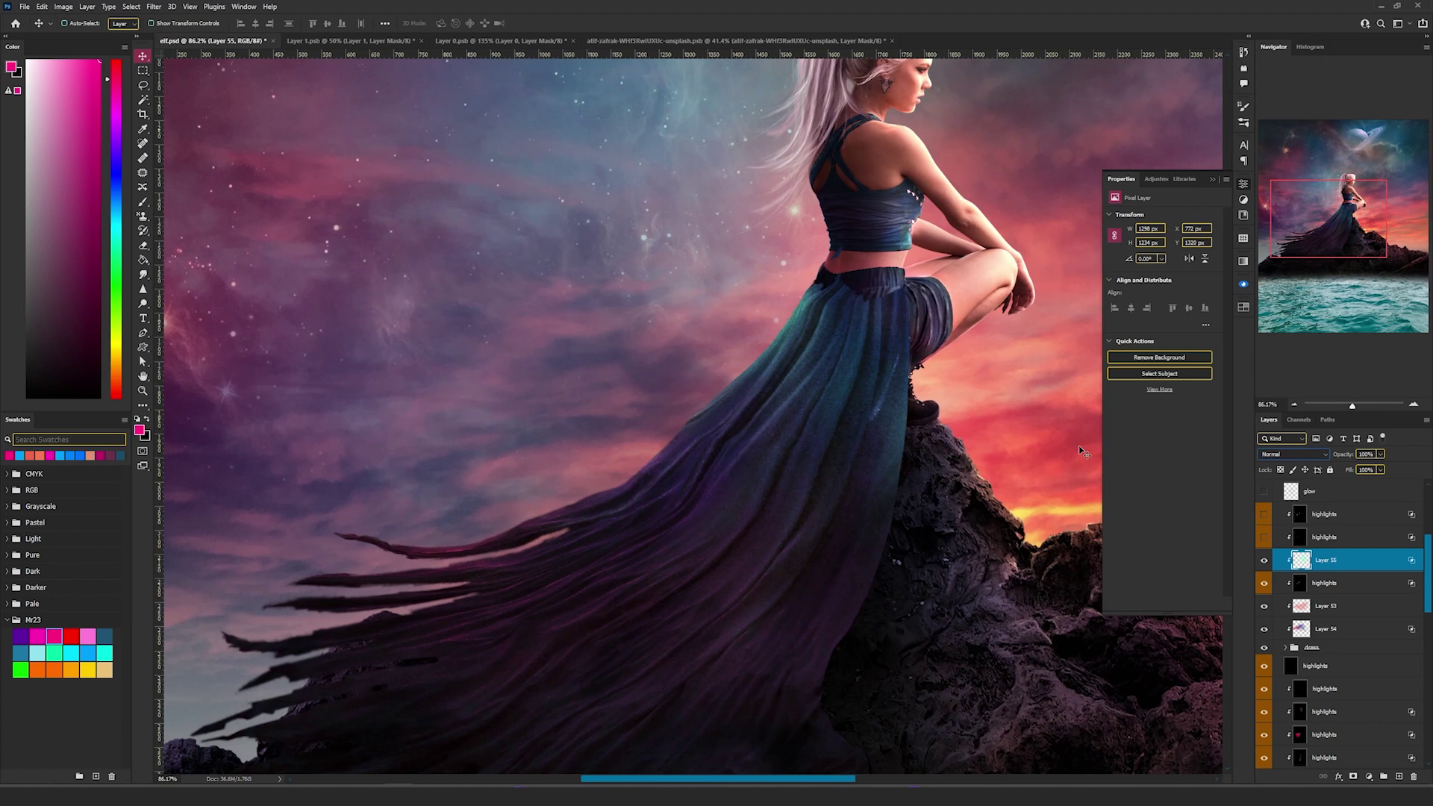
drag(1167, 391, 1063, 391)
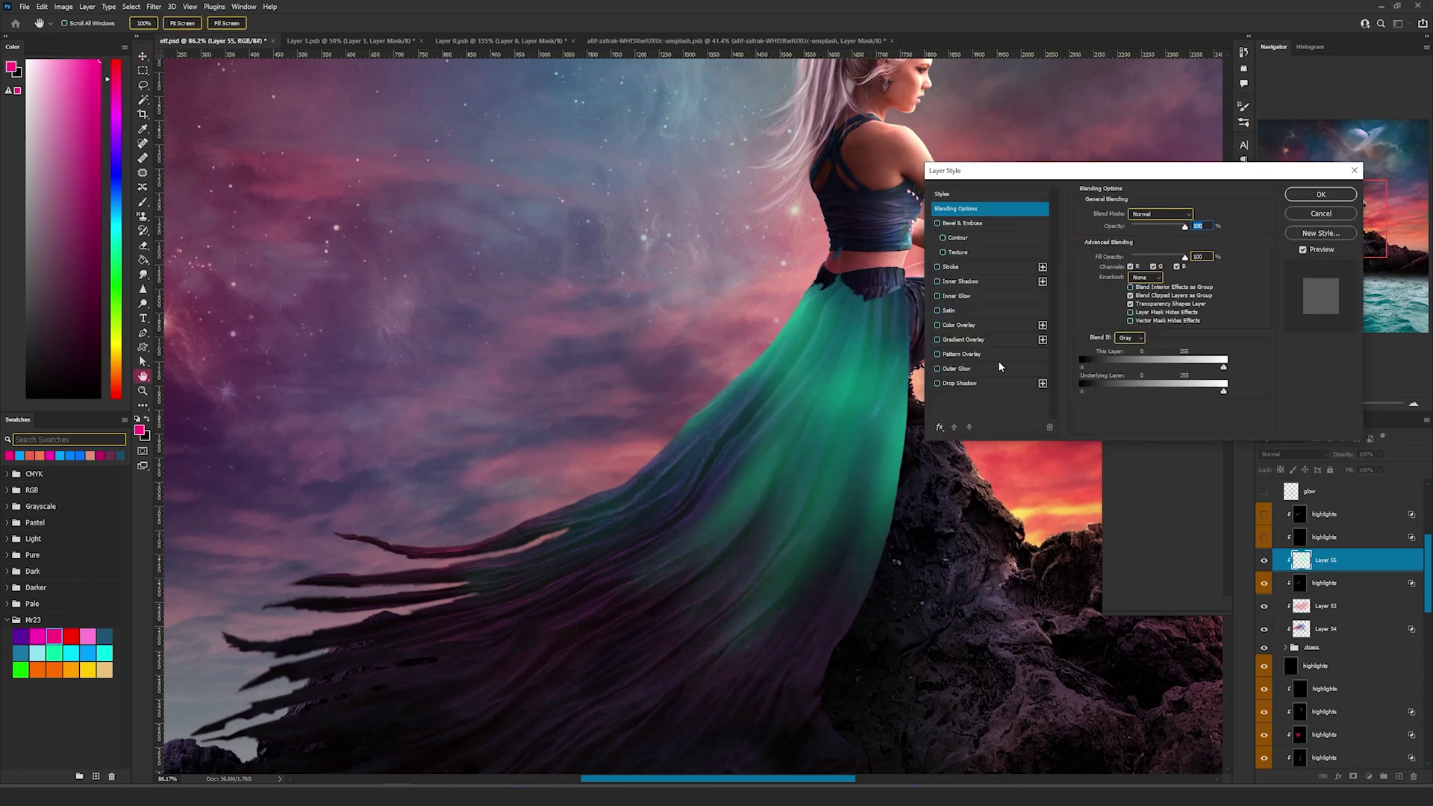
drag(1093, 393, 1153, 395)
click(1320, 194)
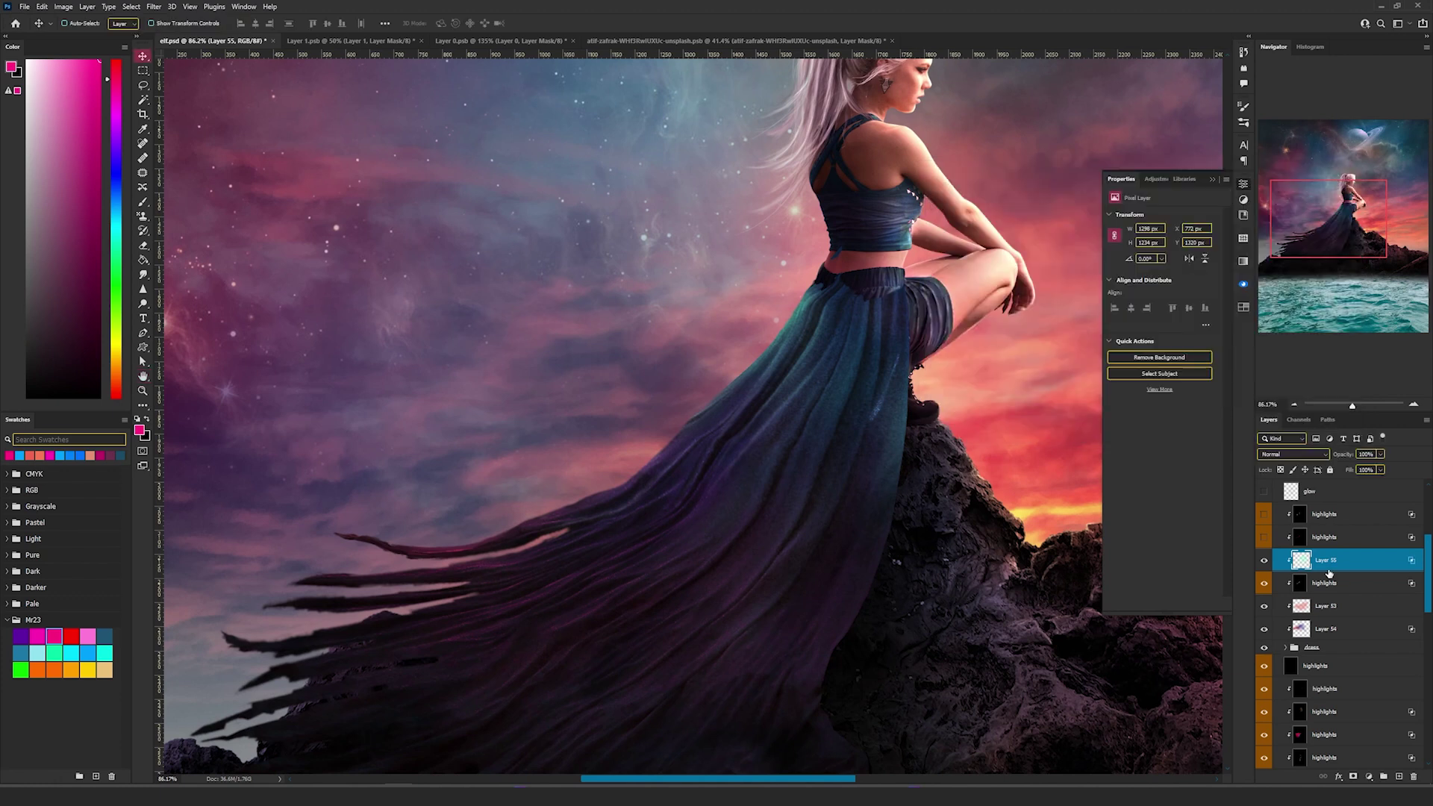
click(1293, 455)
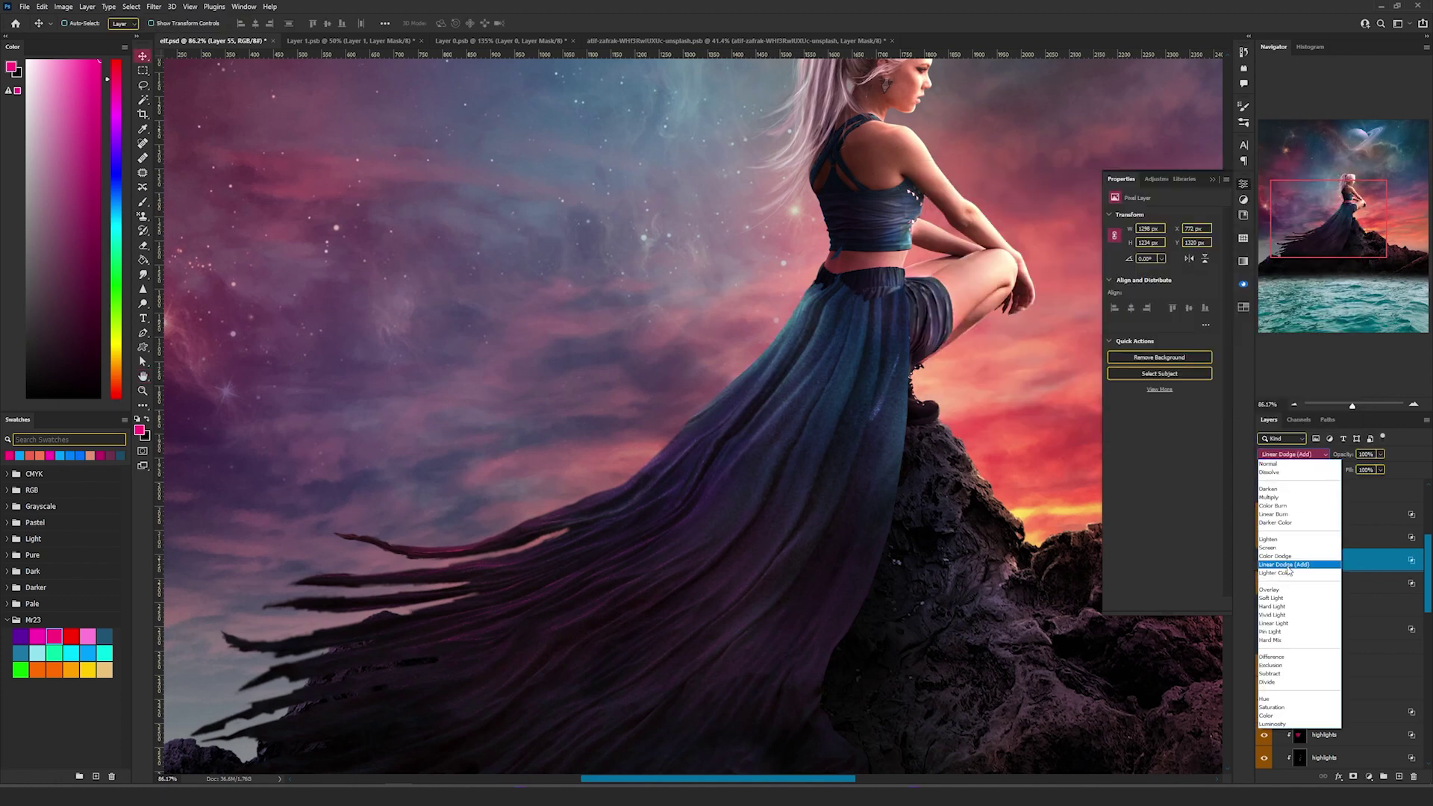
click(1275, 515)
Show the two highlights layers above Layer 55 to brighten the skirt's folds, and select the upper one
click(1262, 539)
click(1333, 538)
click(1263, 514)
click(1343, 515)
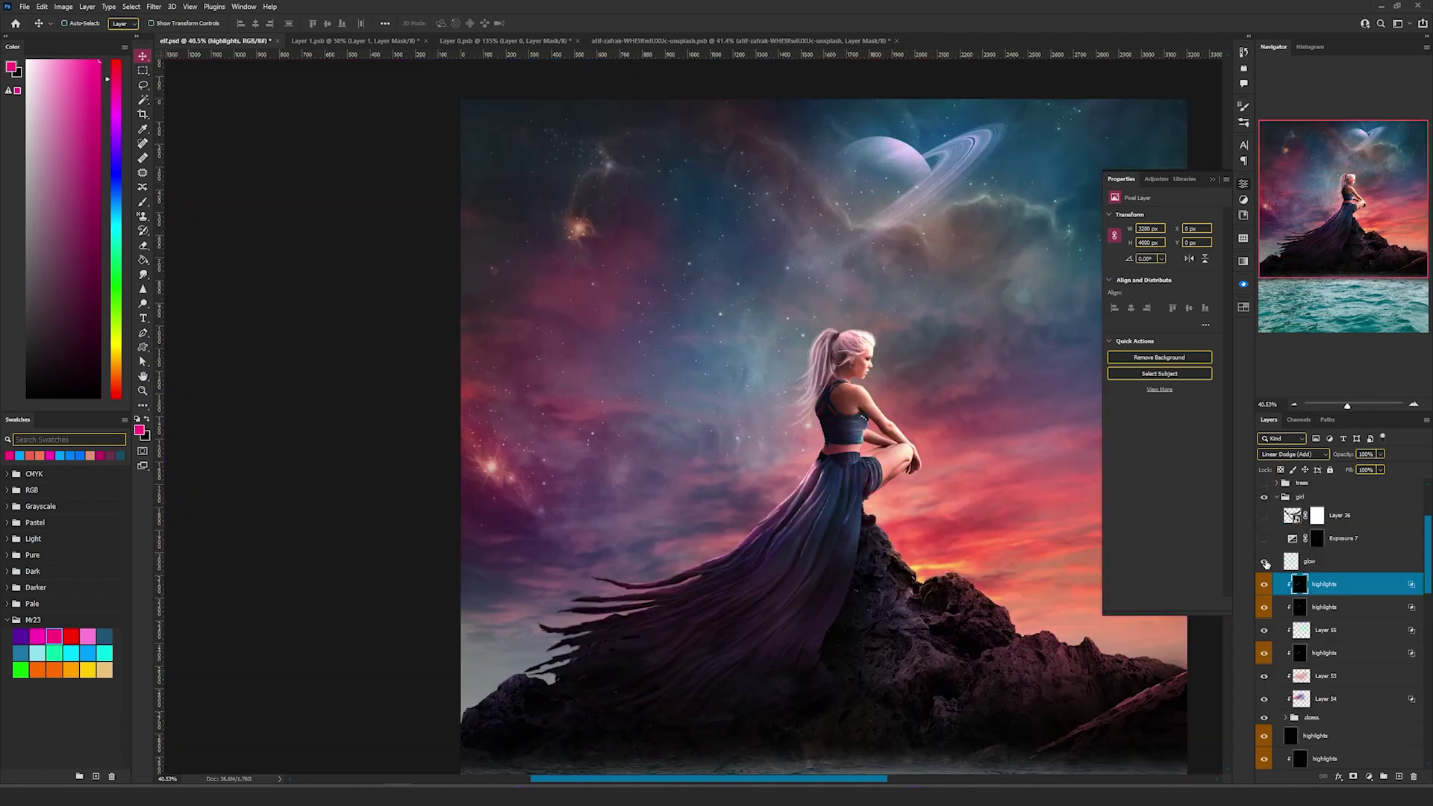
Show and select the glow layer, and compare the woman up close with and without it
click(1264, 562)
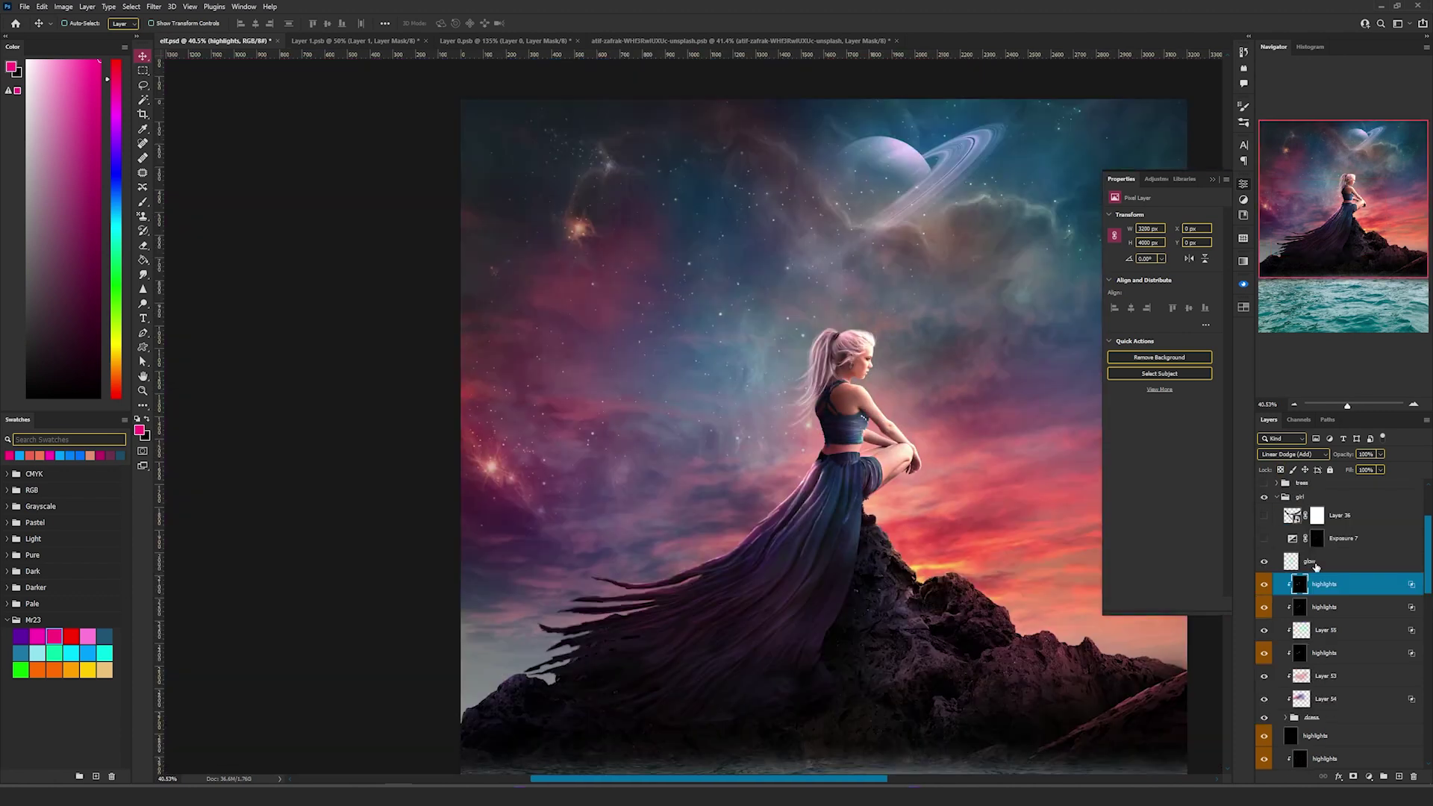
click(1307, 563)
scroll(966, 436, up, 2)
click(1265, 562)
click(1264, 562)
scroll(1014, 423, up, 1)
scroll(1013, 423, up, 2)
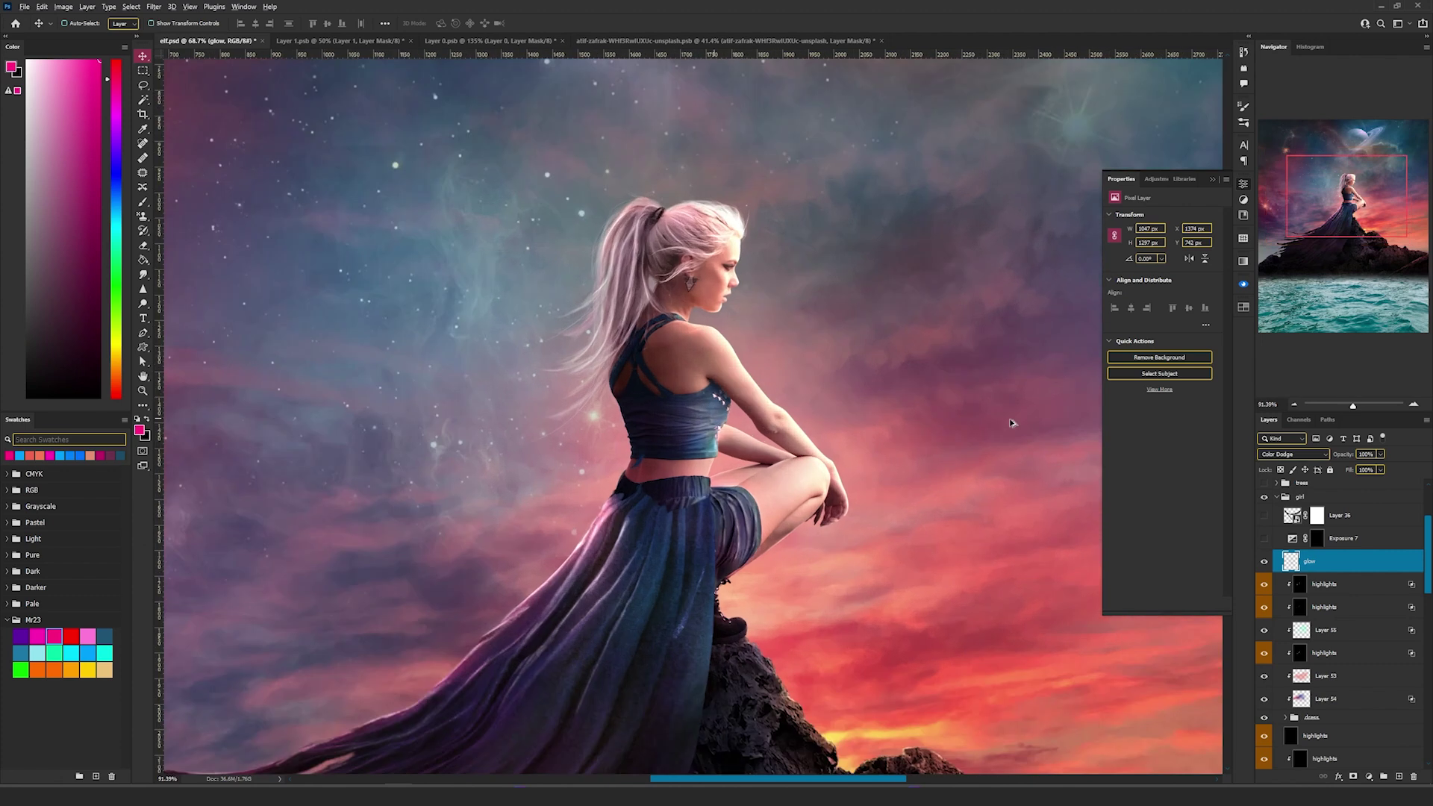
drag(921, 352, 652, 380)
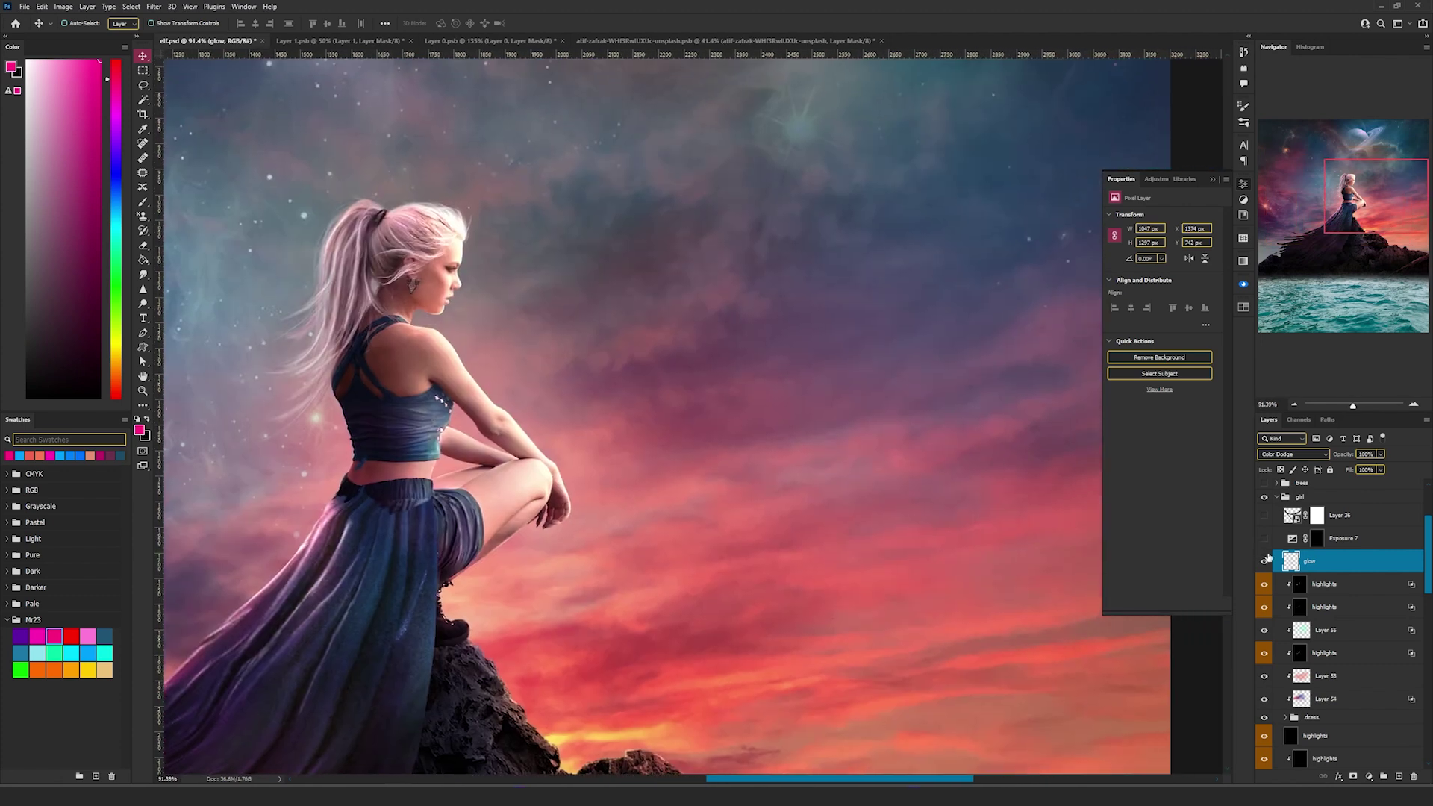
Show Layer 36 with the leather belt and the Exposure 7 shadow beneath it, and select Exposure 7
click(1263, 515)
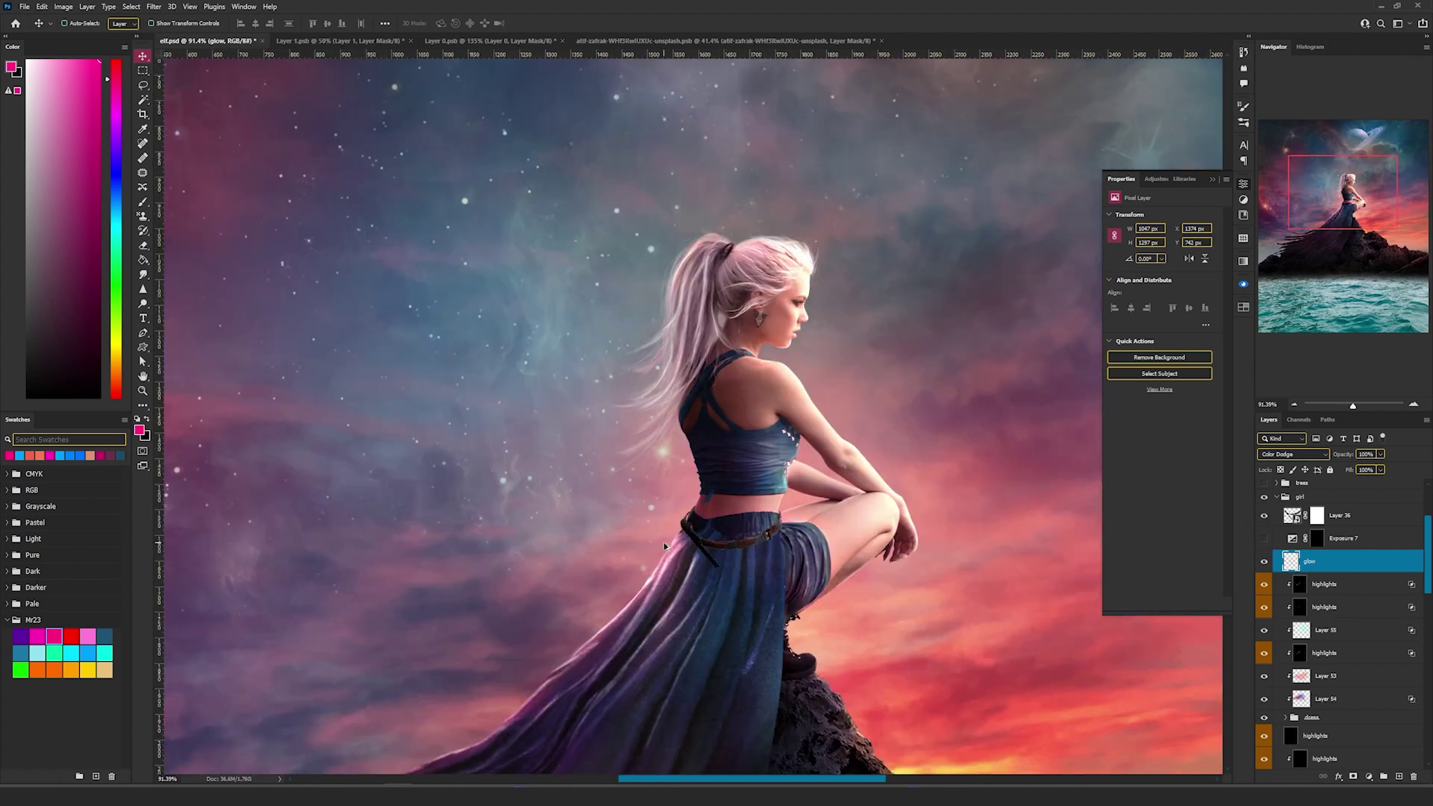
scroll(664, 542, up, 5)
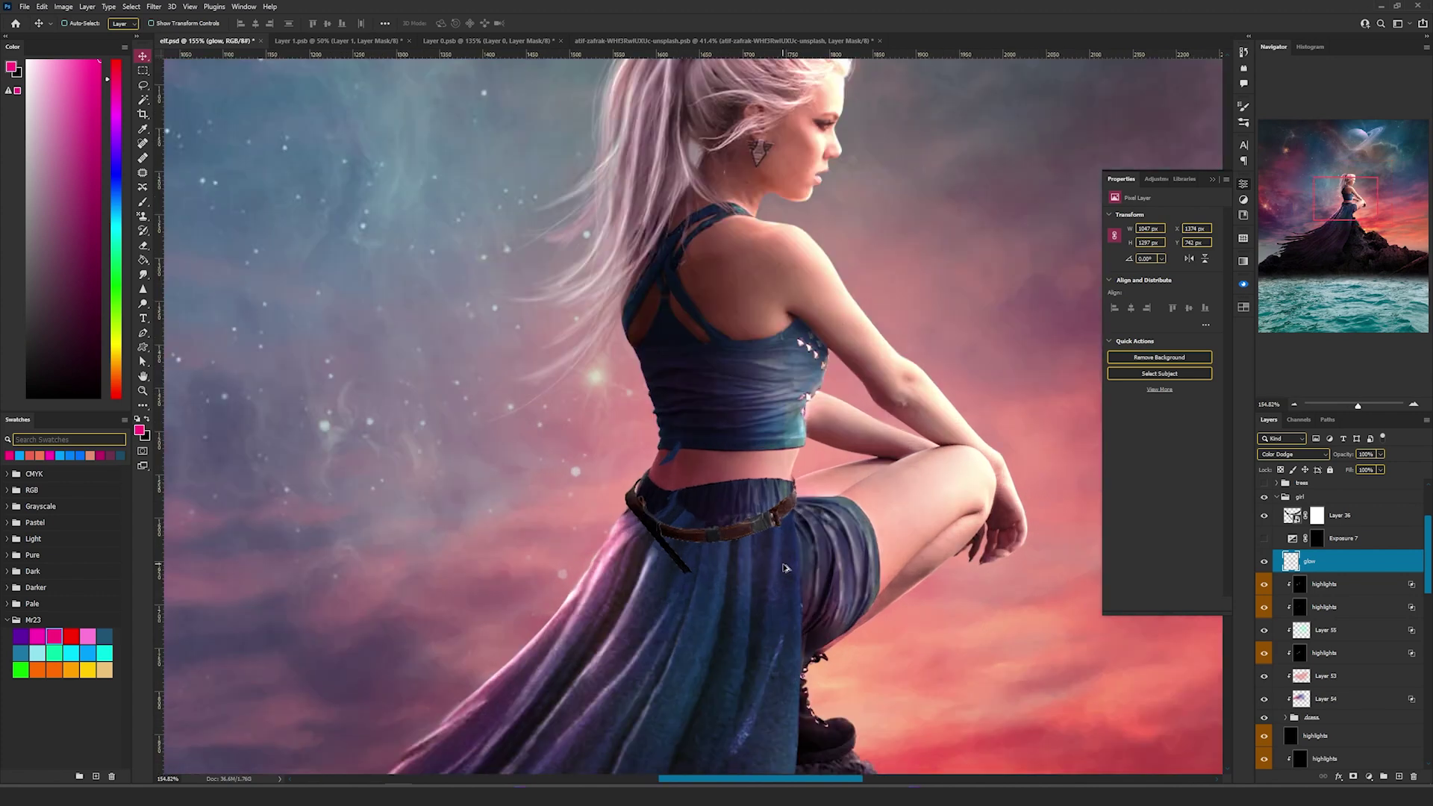
click(1265, 540)
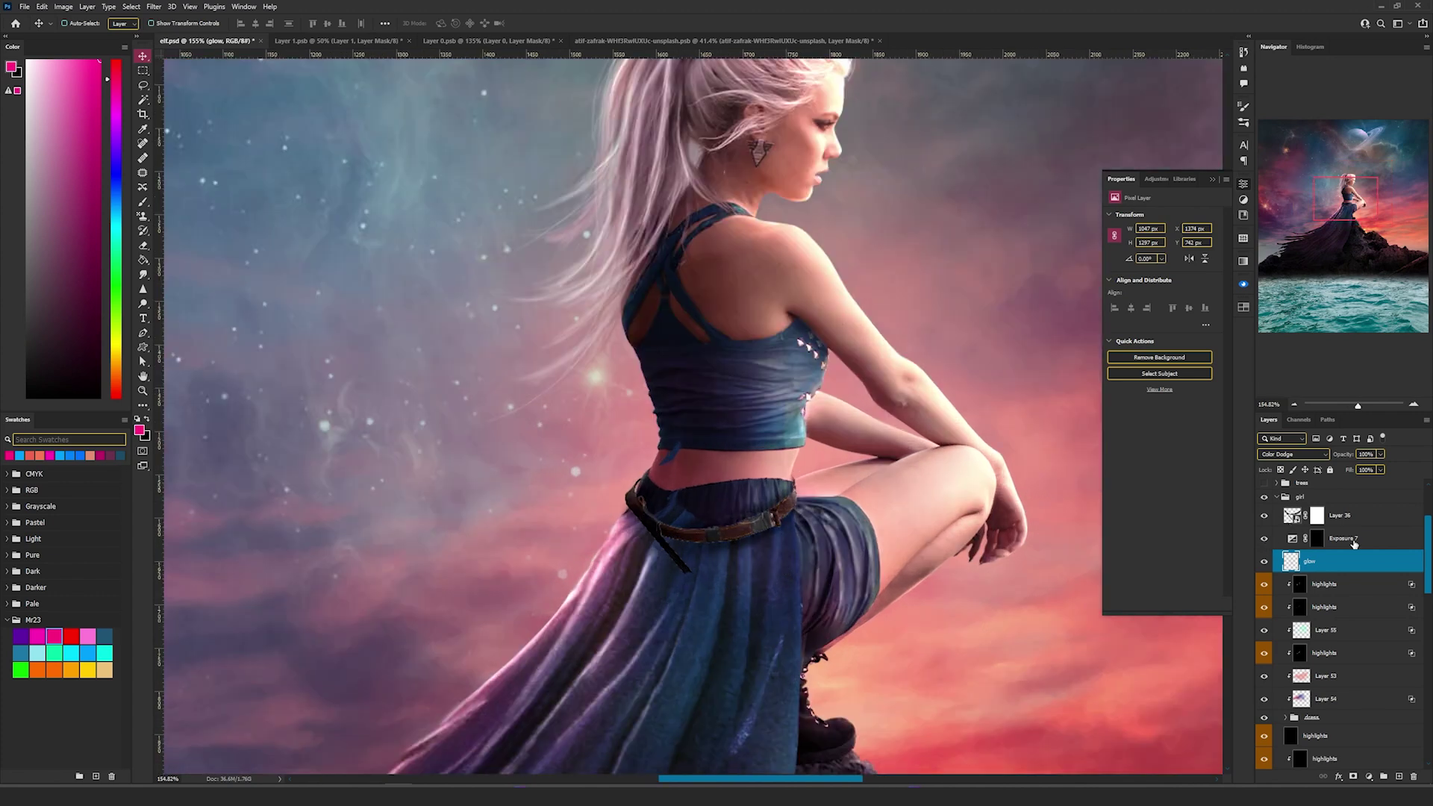
click(1336, 544)
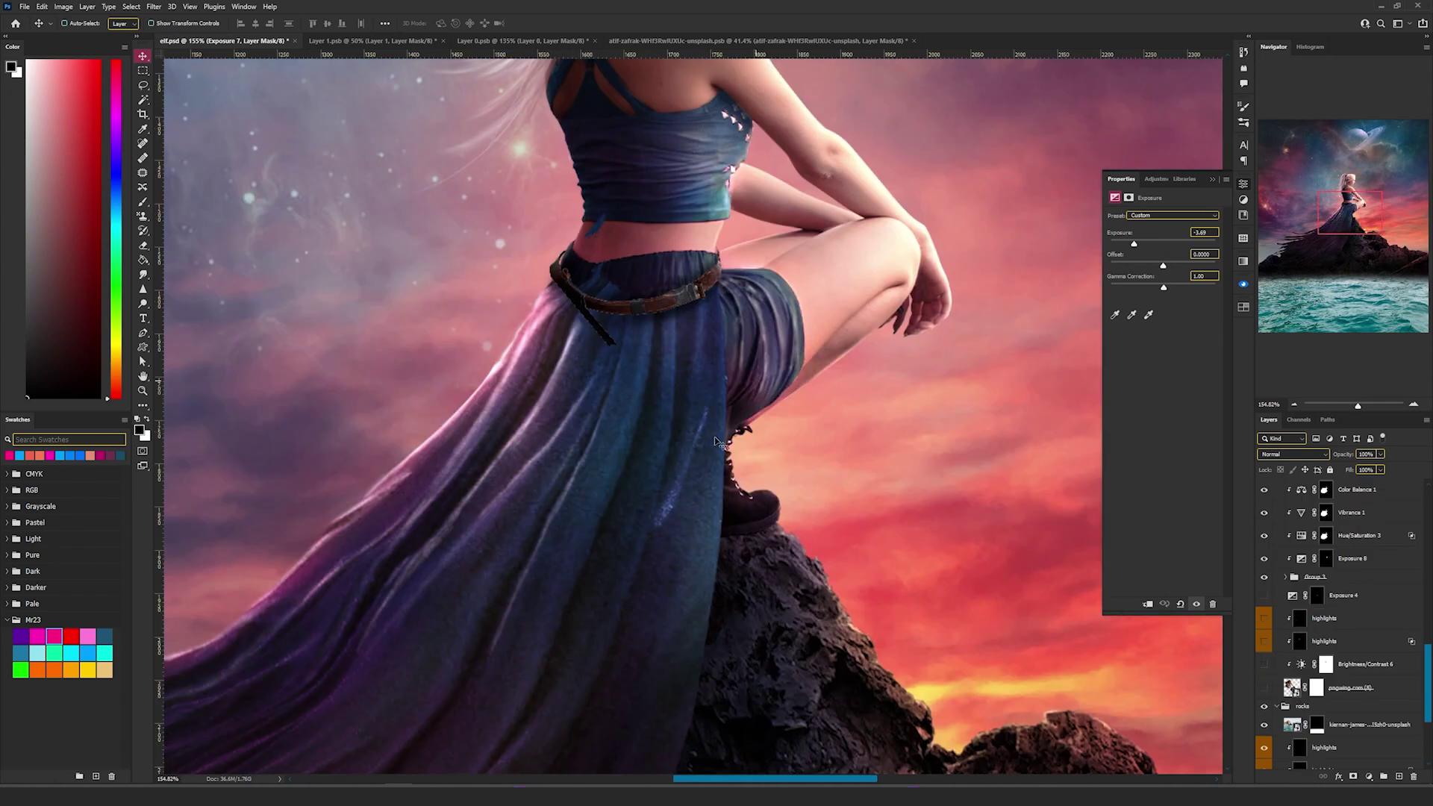
Show the Exposure 4 adjustment lower in the layer stack and select it to view its exposure settings
scroll(897, 490, up, 5)
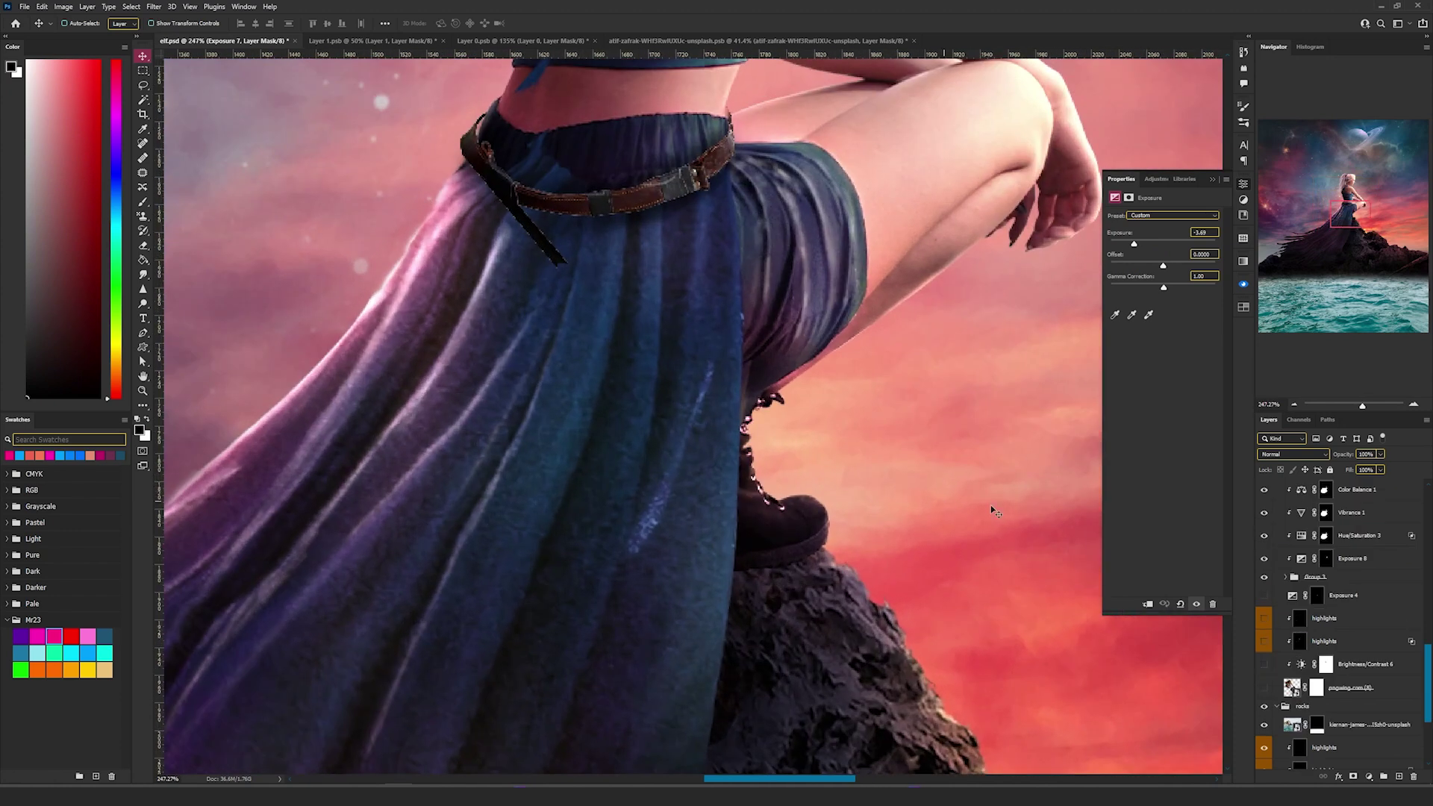
click(1265, 596)
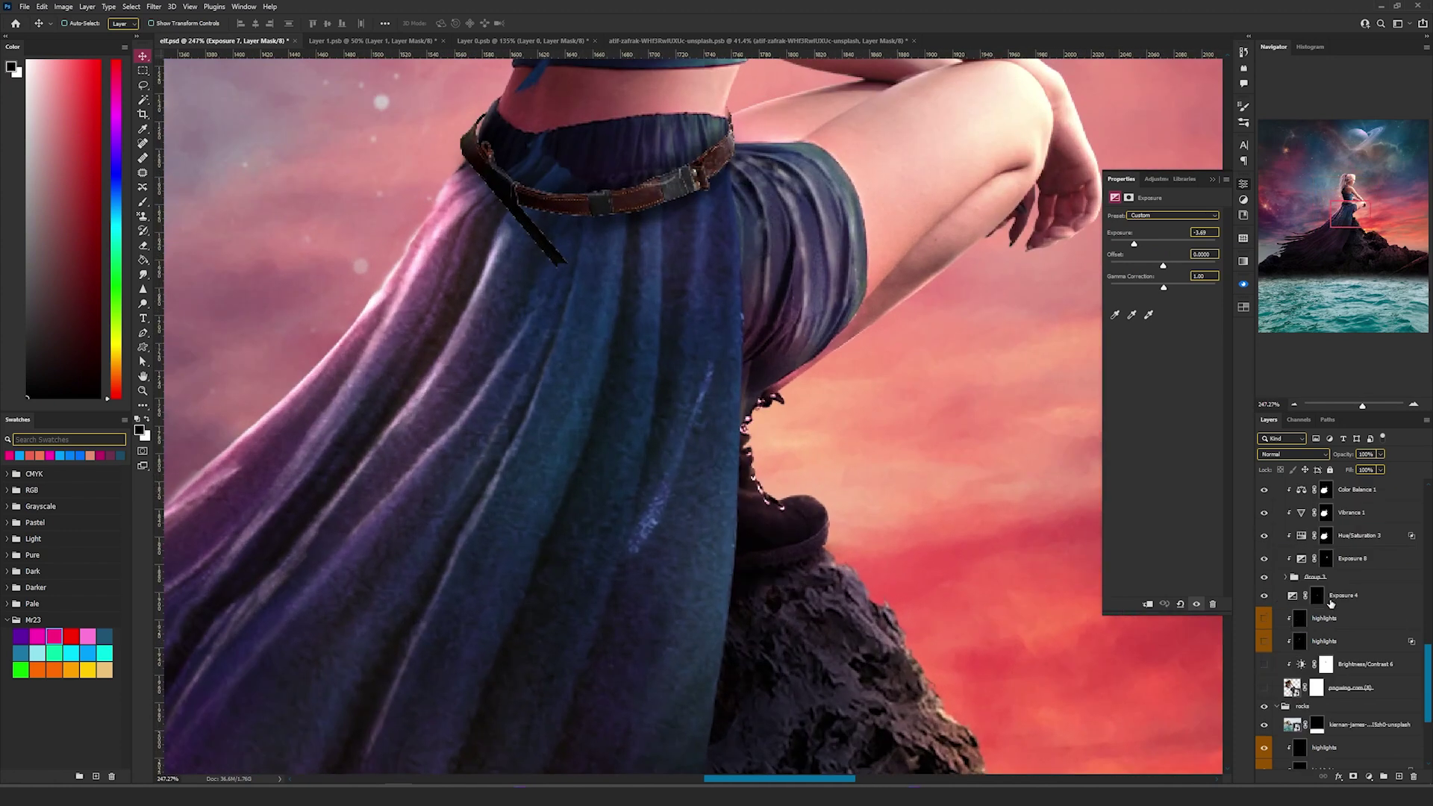
click(1328, 600)
click(1293, 596)
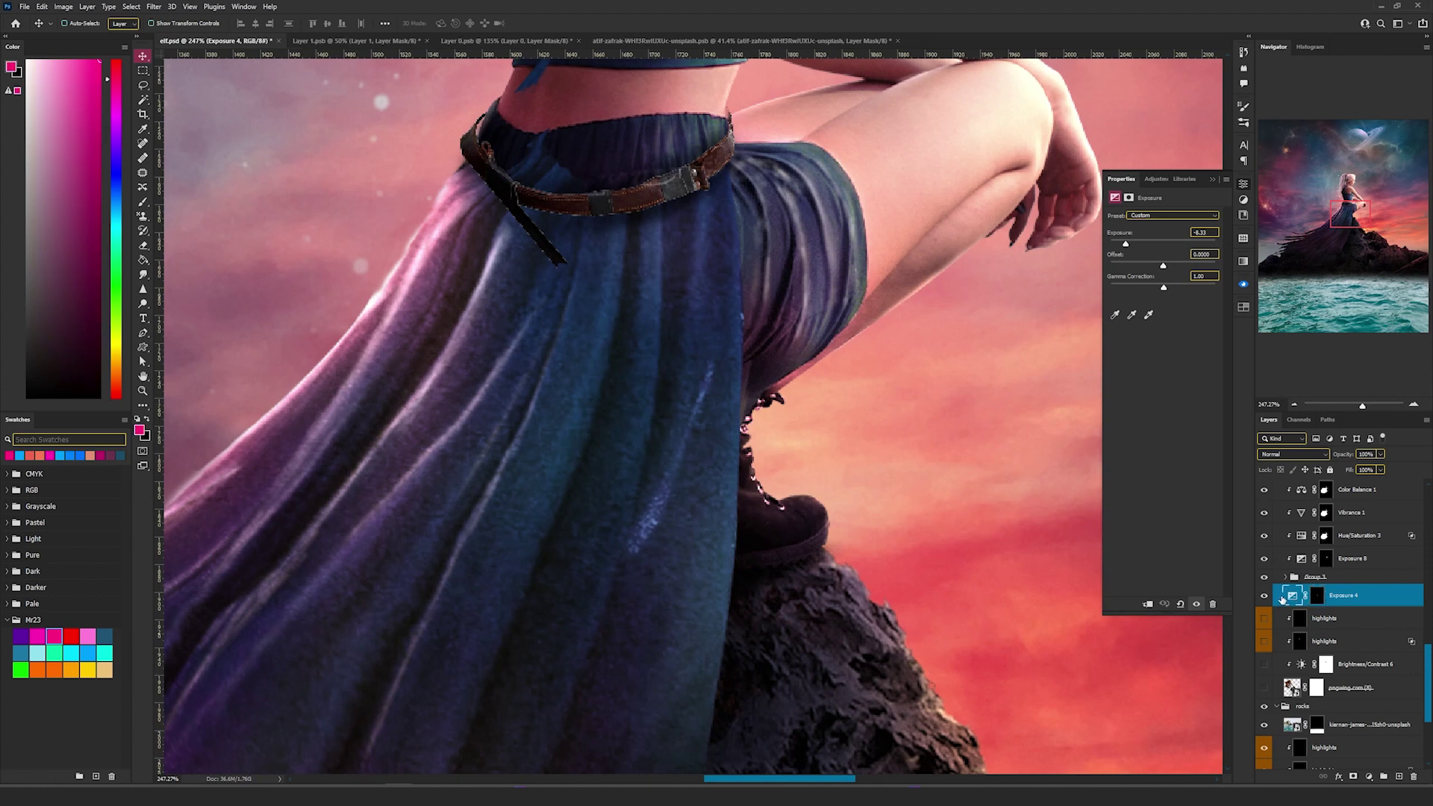
Show the arrow quiver layer behind the woman's waist and darken it with the clipped Brightness/Contrast 6 adjustment
drag(759, 410, 697, 442)
click(1265, 688)
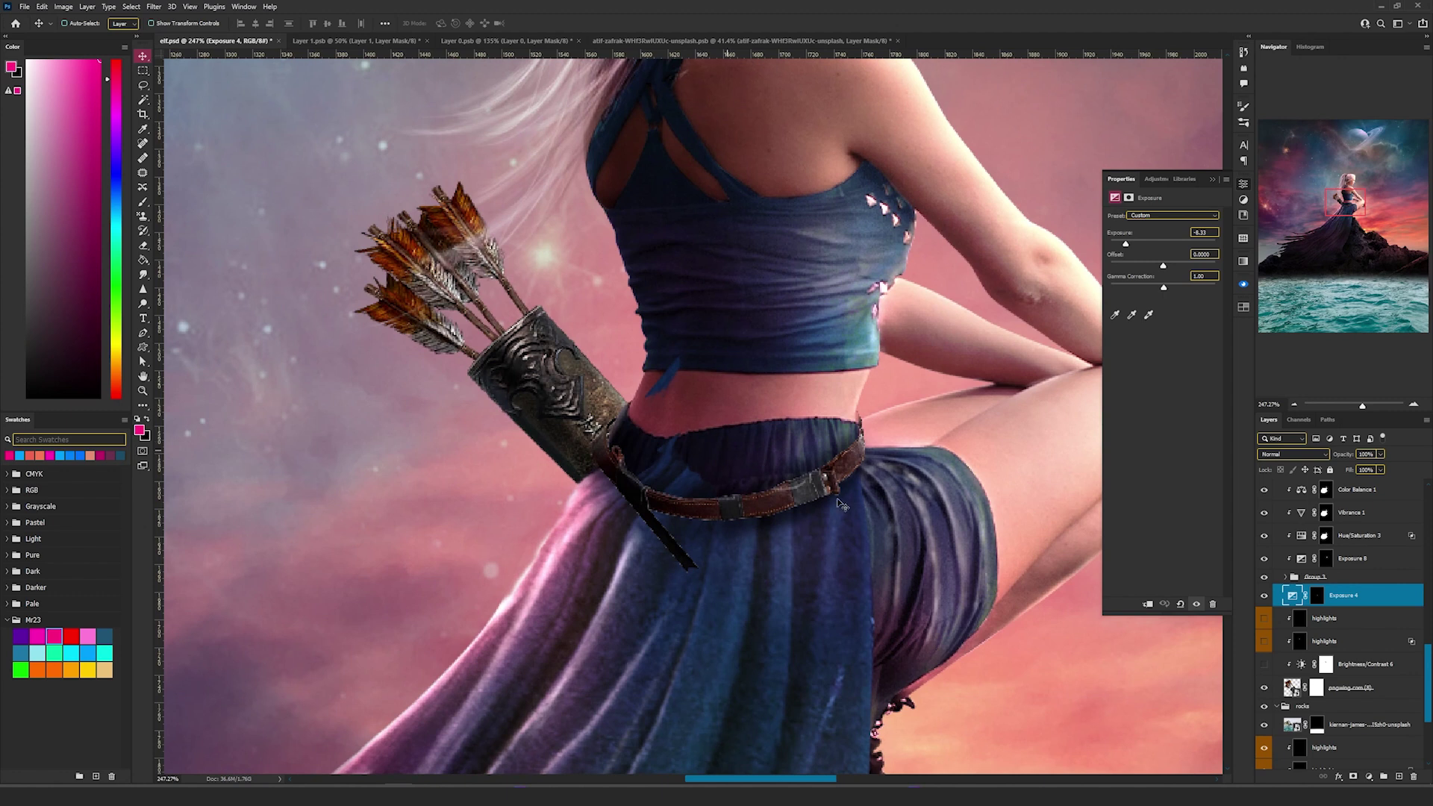
click(1265, 665)
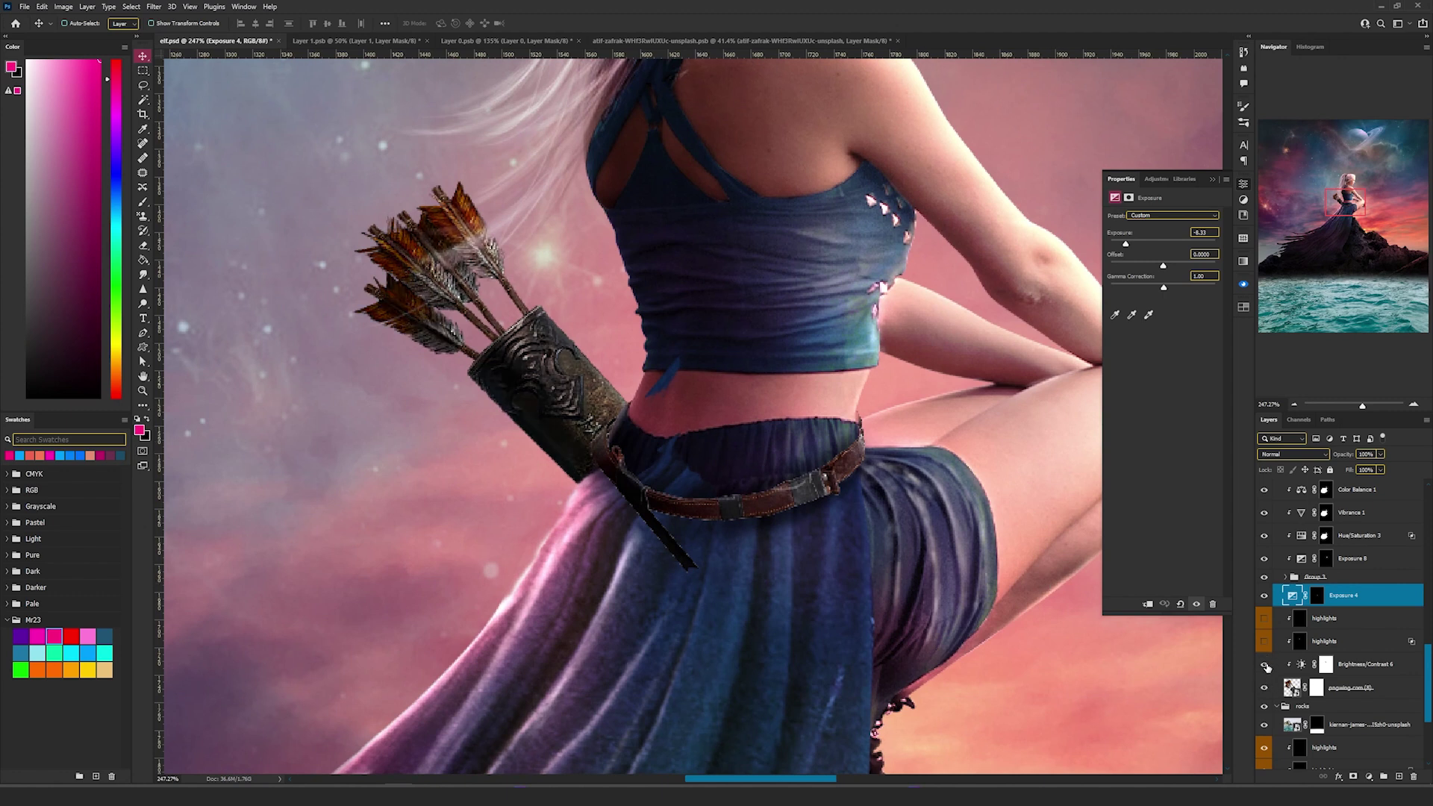
click(1300, 666)
Show the two highlights layers clipped above the quiver's brightness adjustment, and select one of them
click(1265, 642)
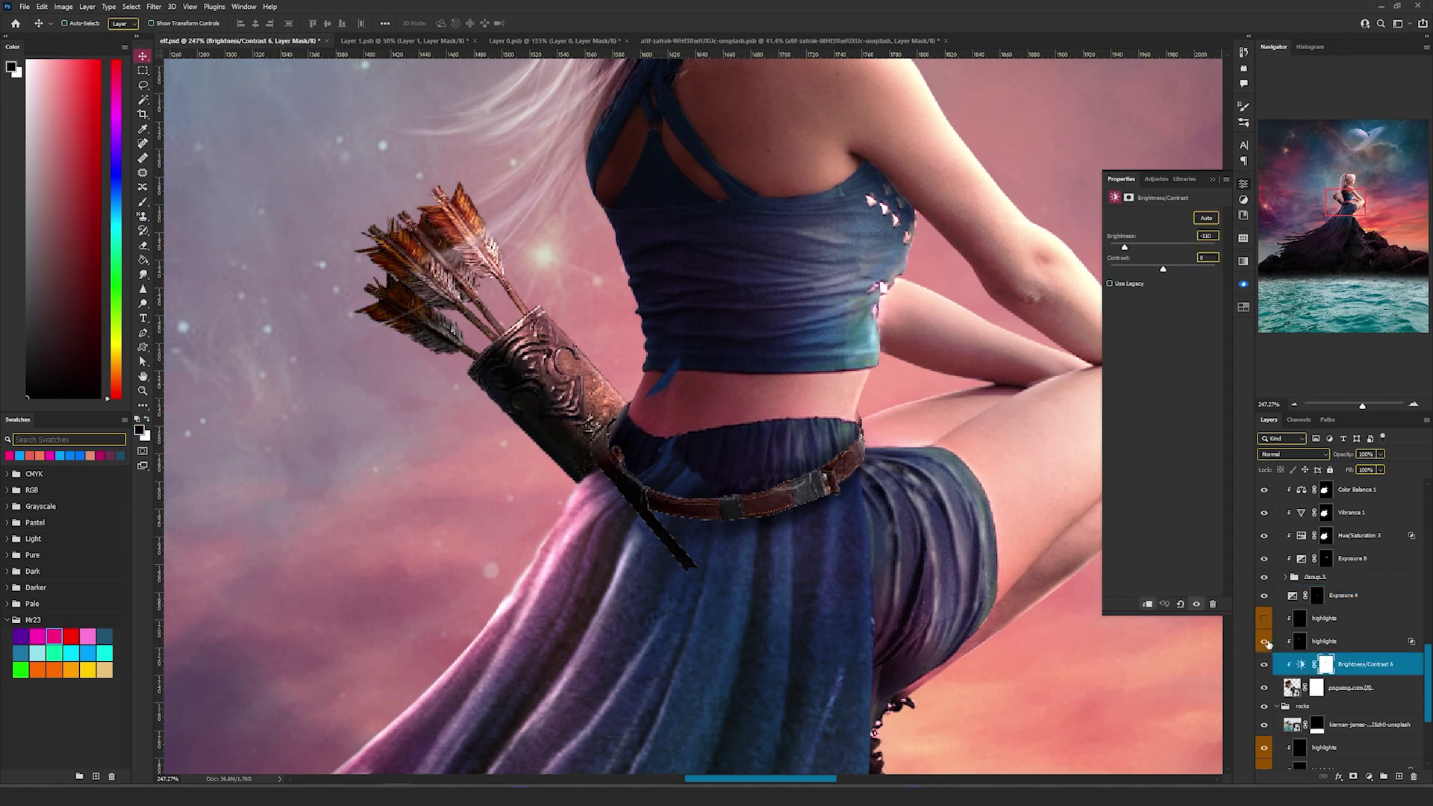
click(1264, 621)
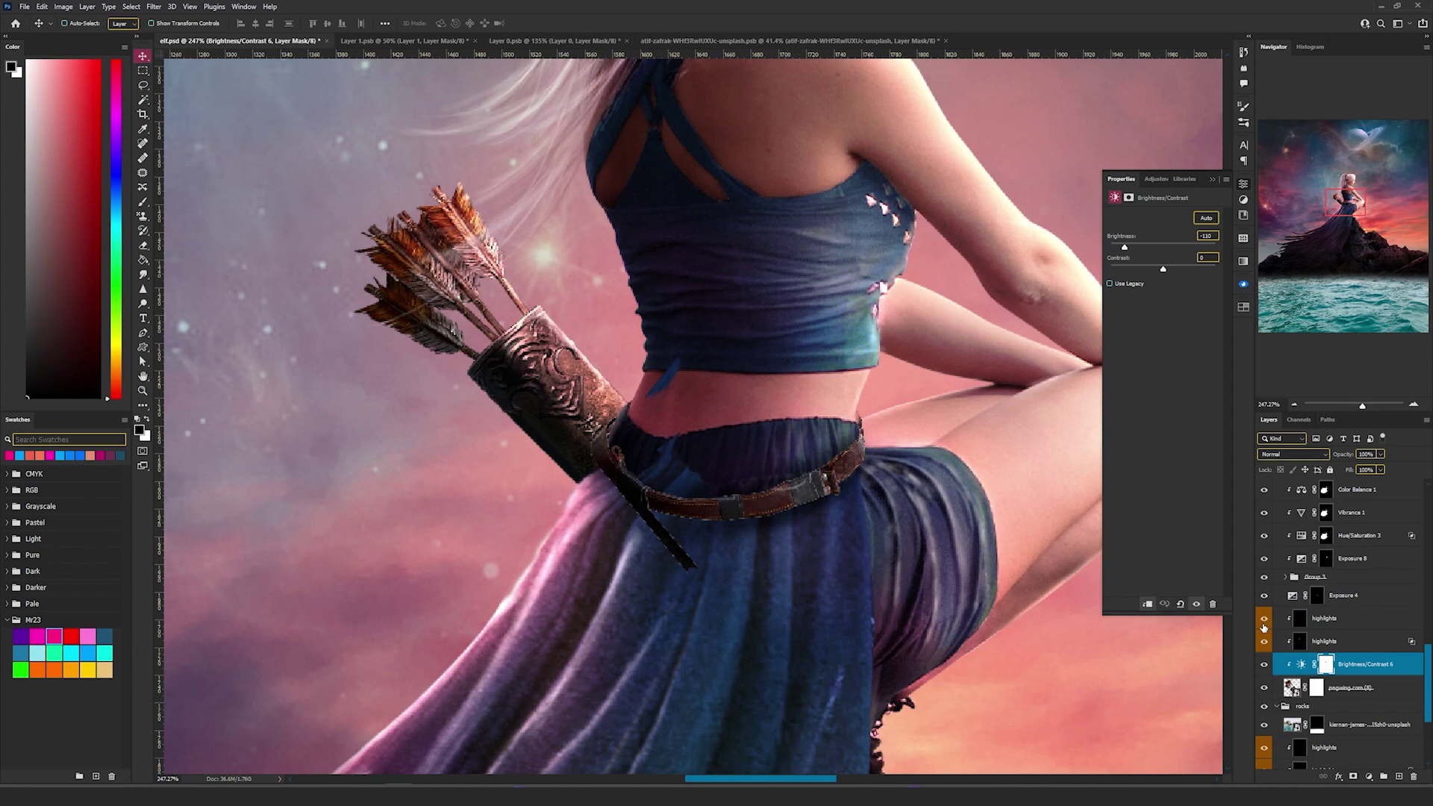
click(1327, 633)
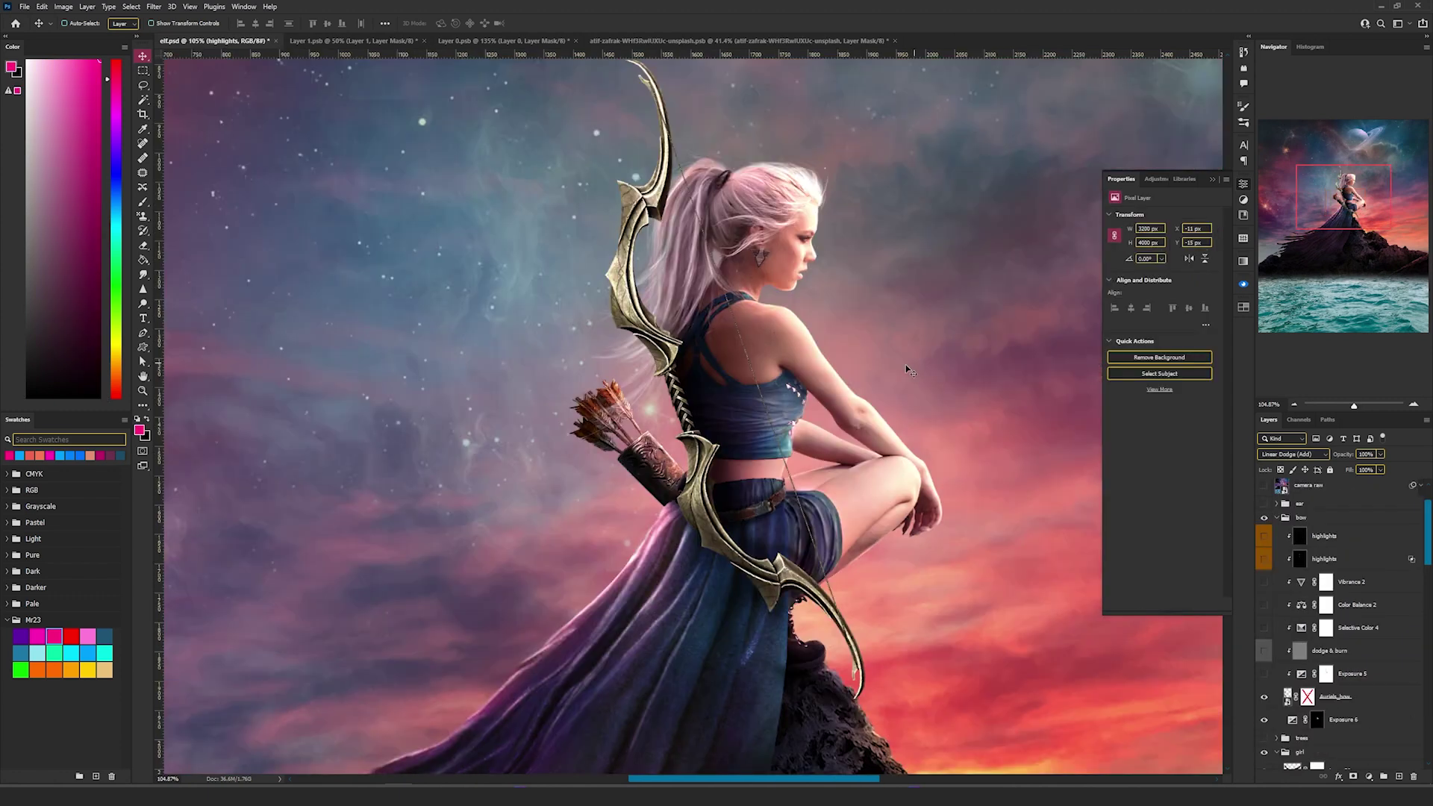
Enable the layer mask on the Auriels_bow layer to hide the bowstring across the woman's back
scroll(745, 356, up, 3)
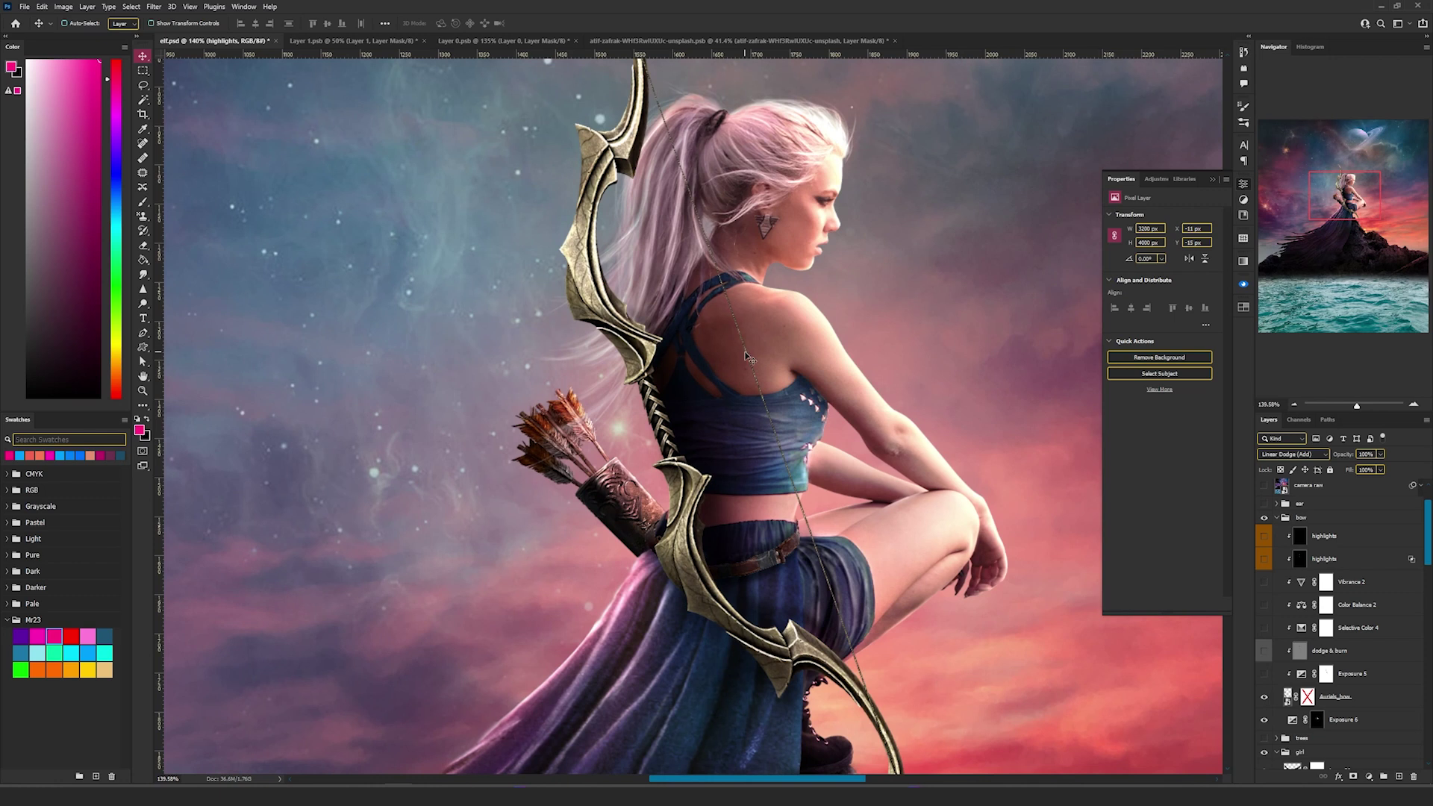
shift+click(1317, 698)
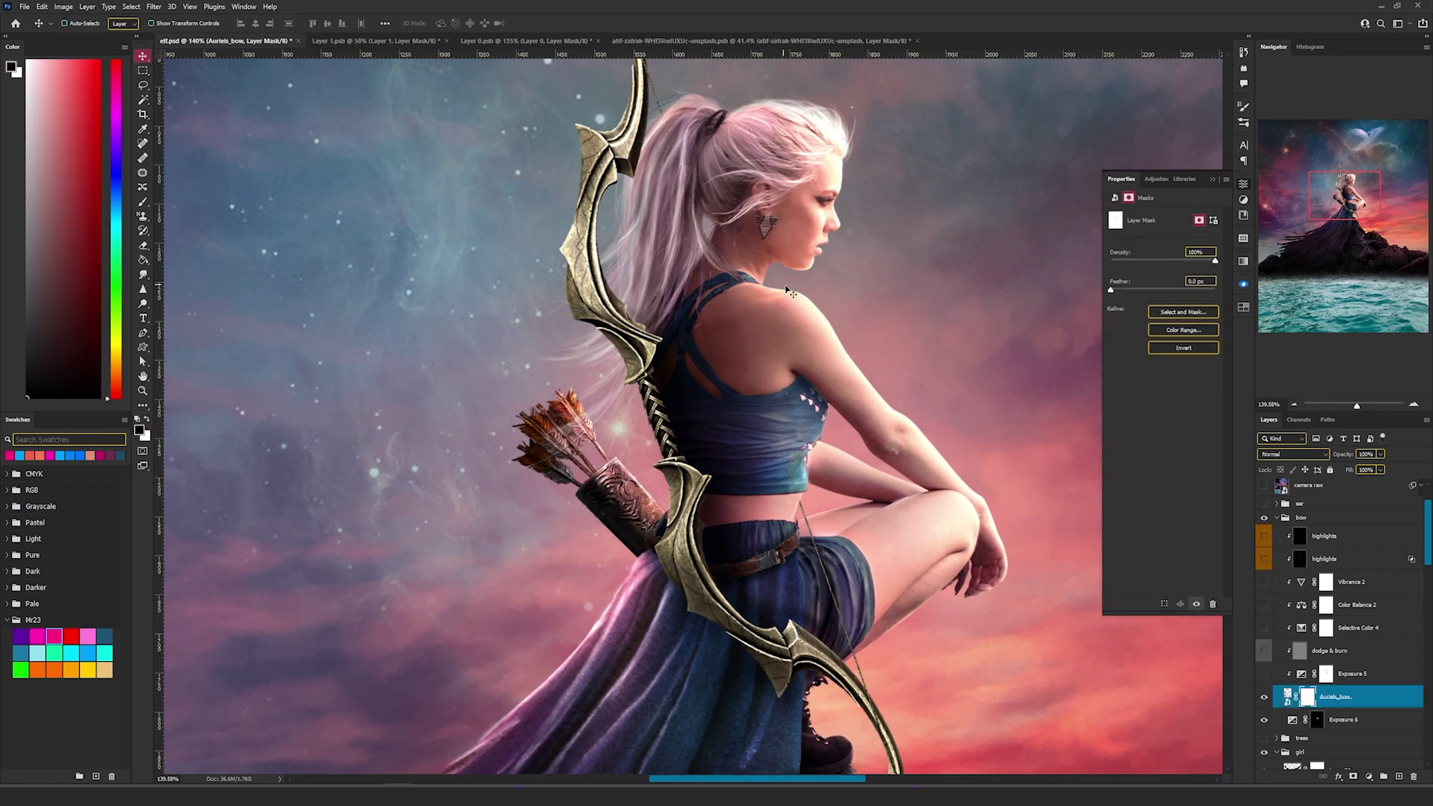
drag(793, 253, 807, 327)
scroll(1261, 696, down, 1)
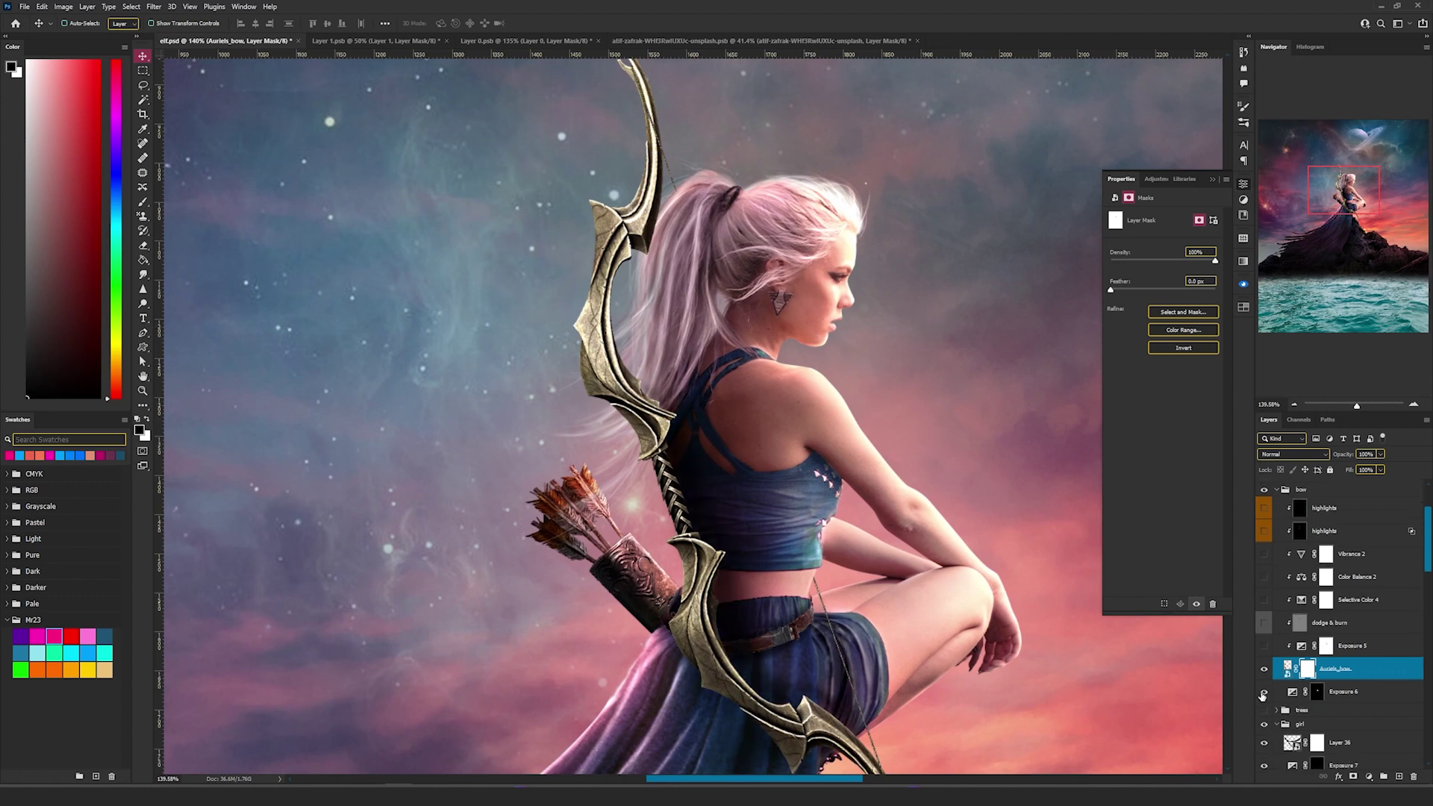
Show the Exposure 6 layer beneath the bow and darken the bow with the clipped Exposure 5 adjustment
click(1263, 693)
click(1263, 692)
click(1263, 693)
click(1263, 647)
click(1353, 648)
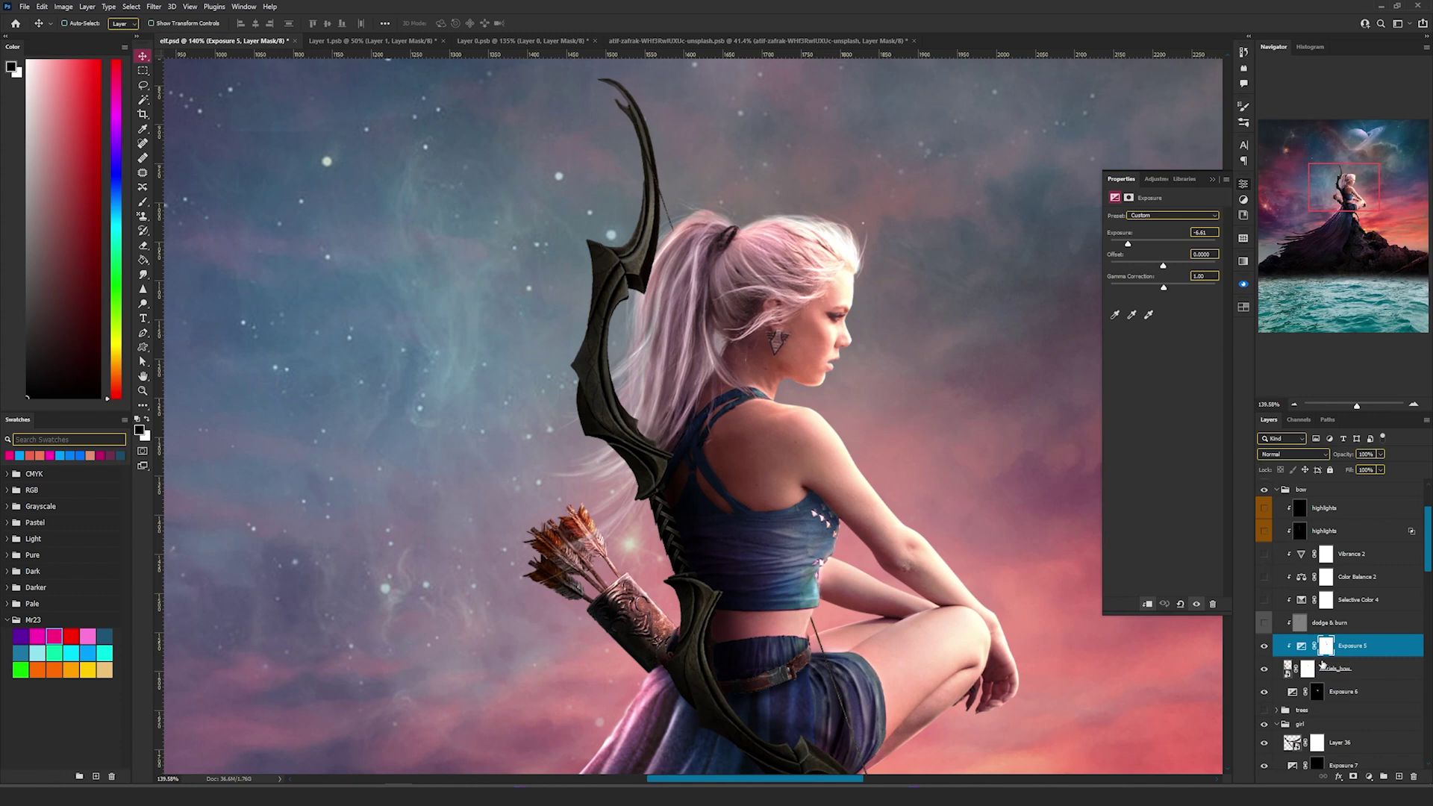
scroll(1060, 407, down, 3)
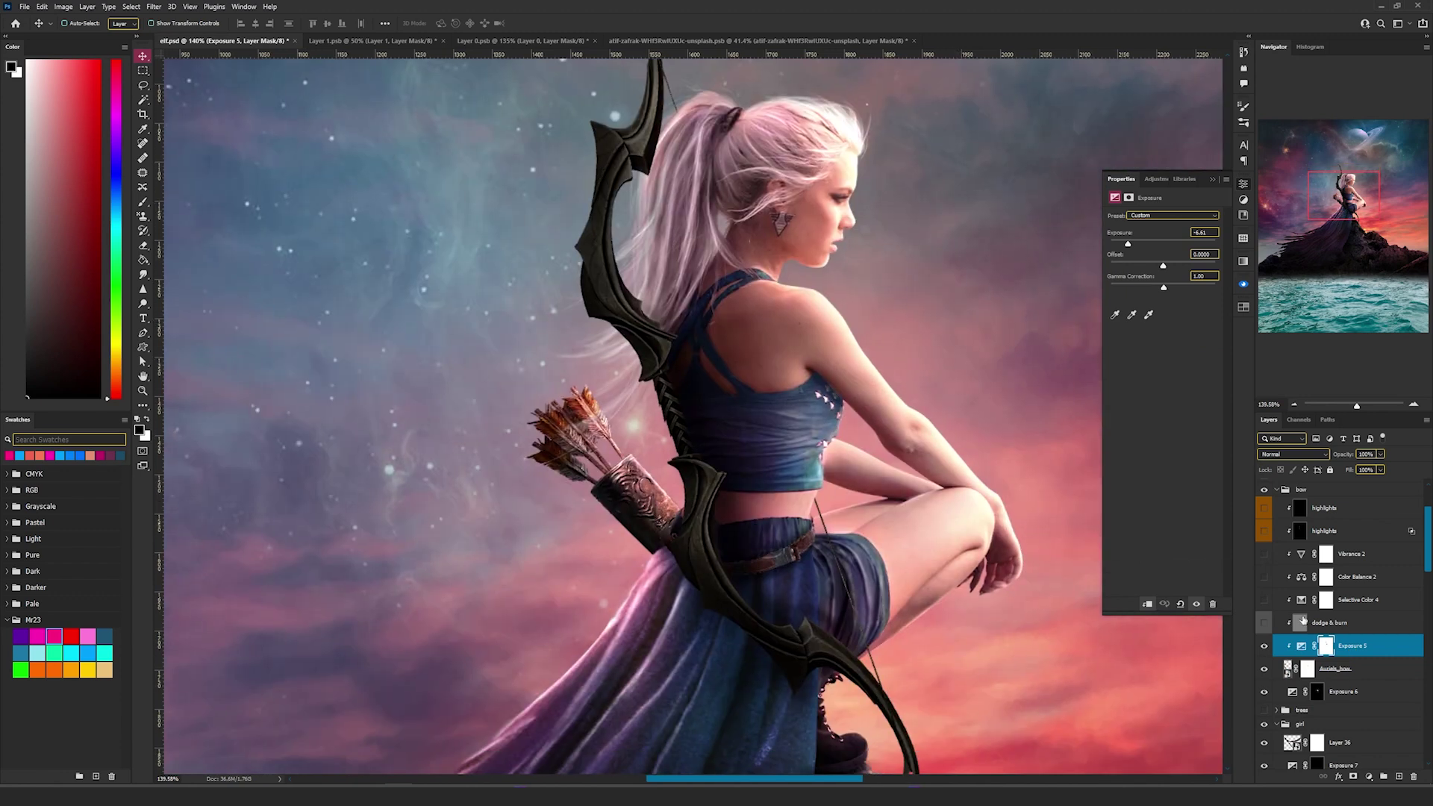
Show the bow's clipped dodge & burn, Selective Color 4, Color Balance 2 and Vibrance 2 layers to shade and recolor it
click(1264, 623)
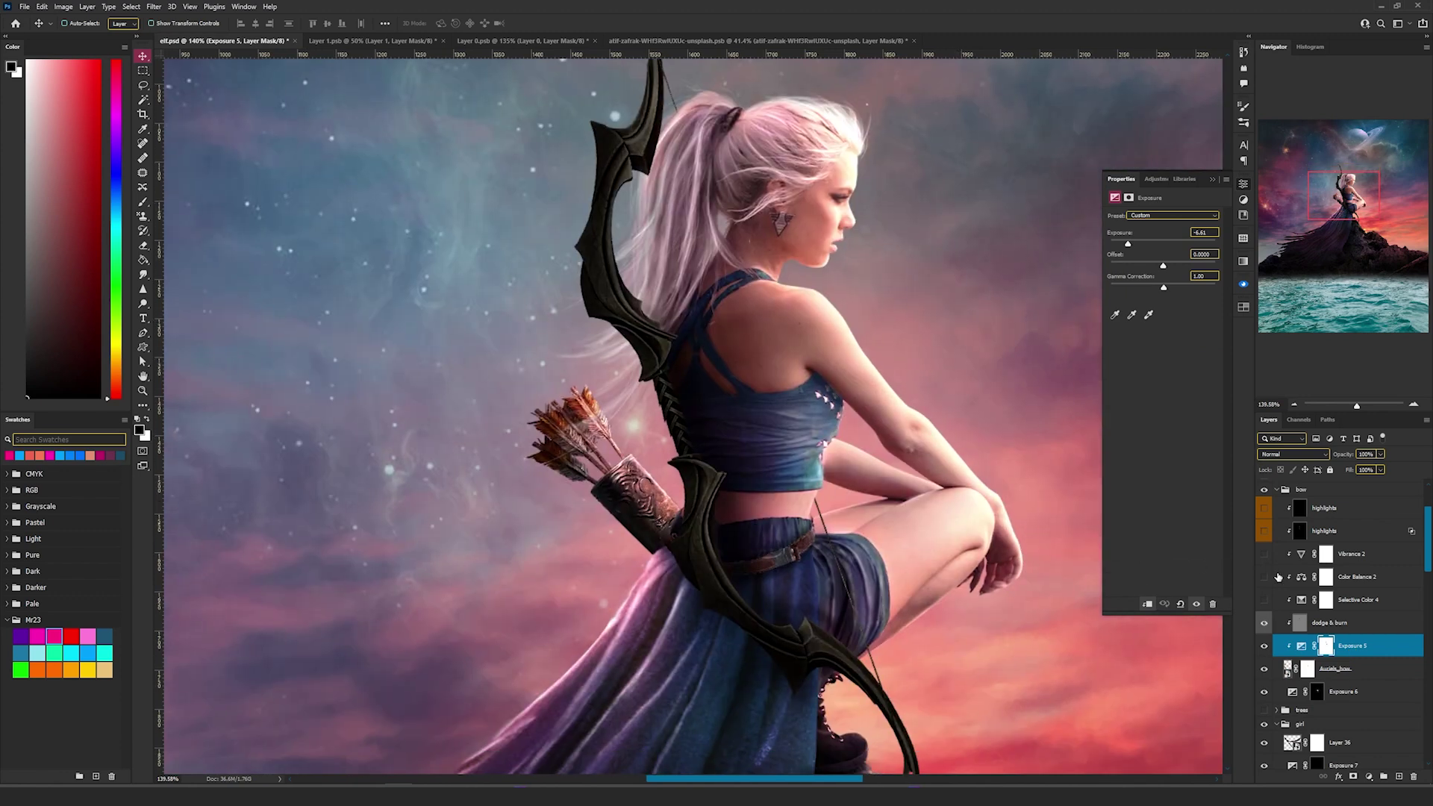
click(1264, 601)
click(1330, 606)
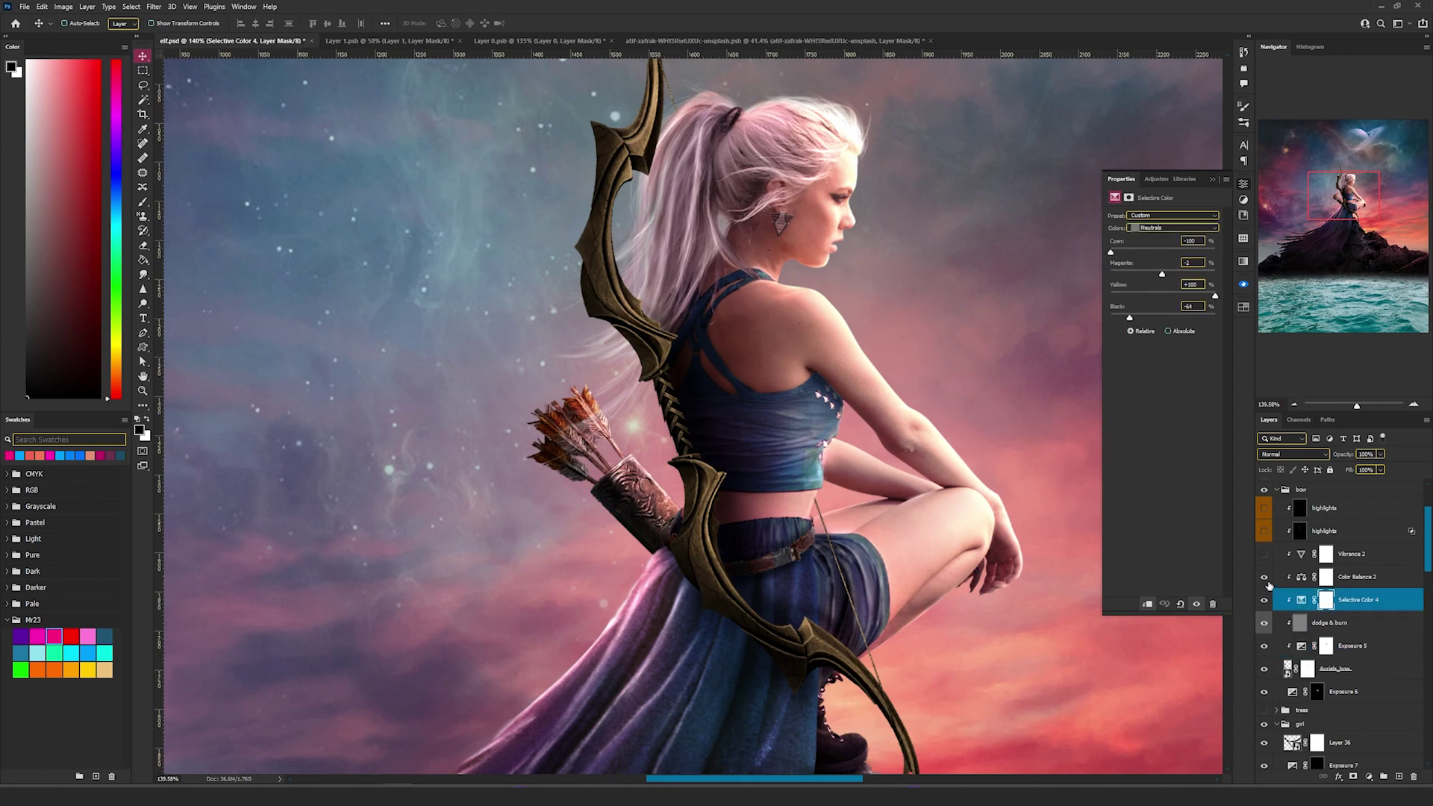
click(1302, 578)
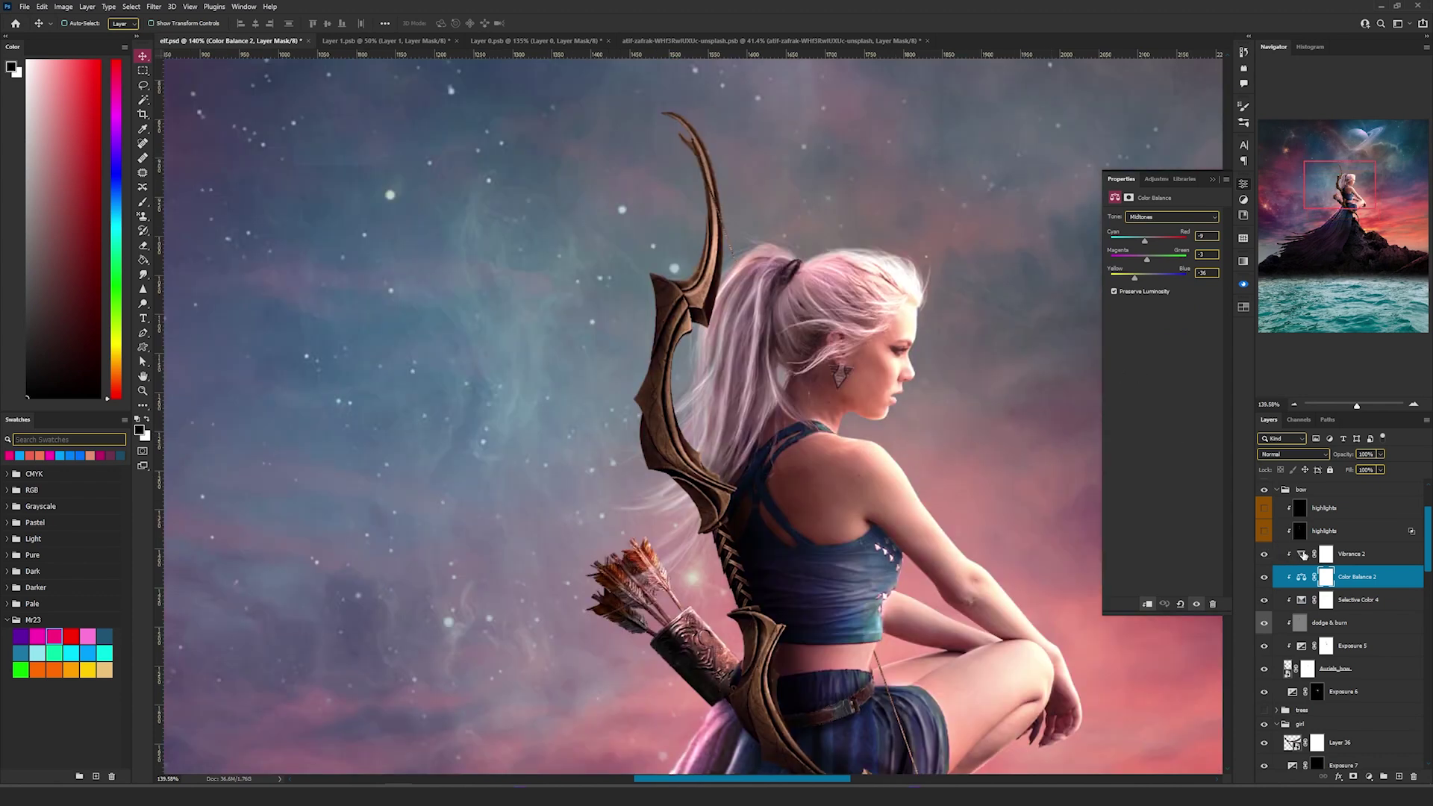
click(1303, 554)
Show both clipped highlights layers above the bow's Vibrance 2 adjustment and select the upper one
click(1264, 531)
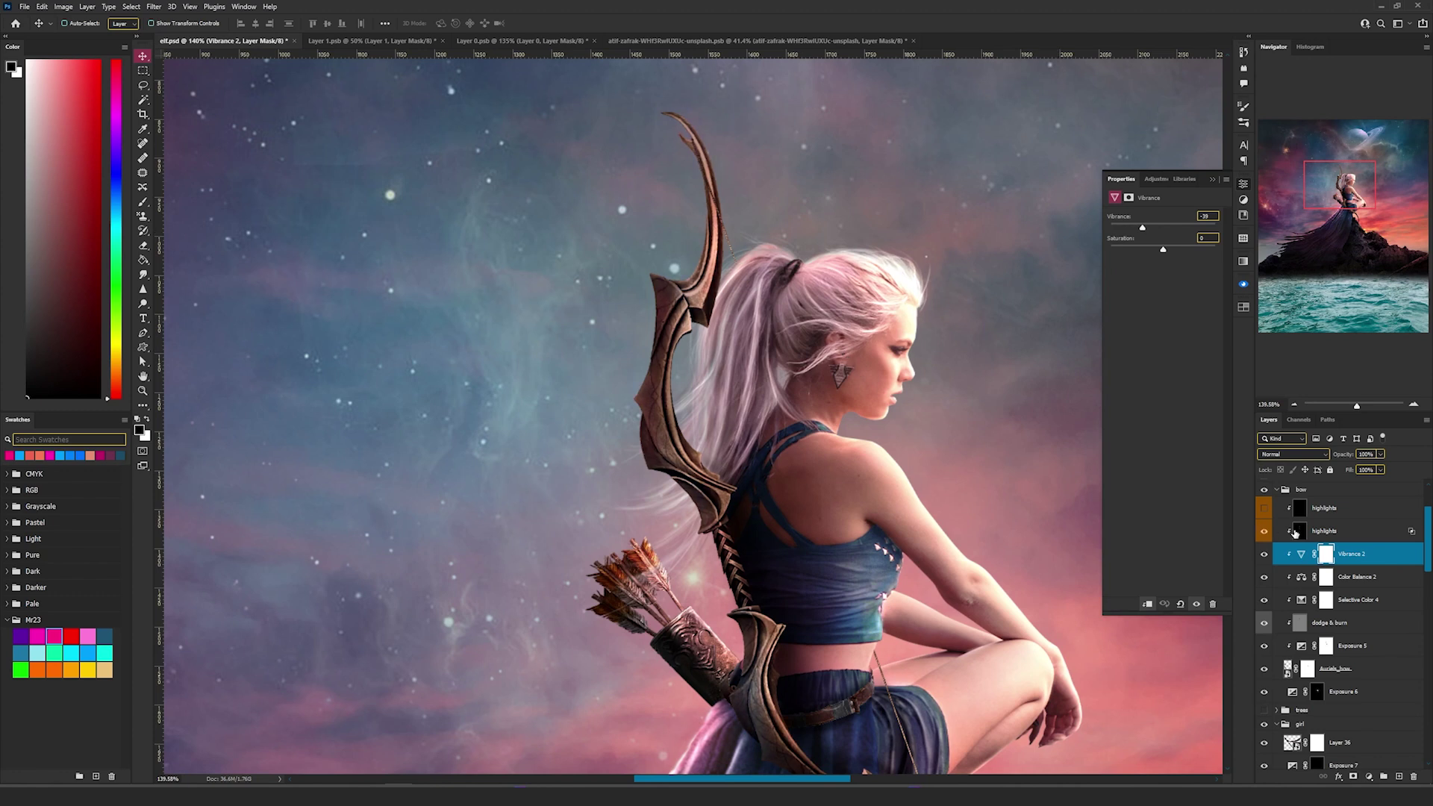
click(1357, 538)
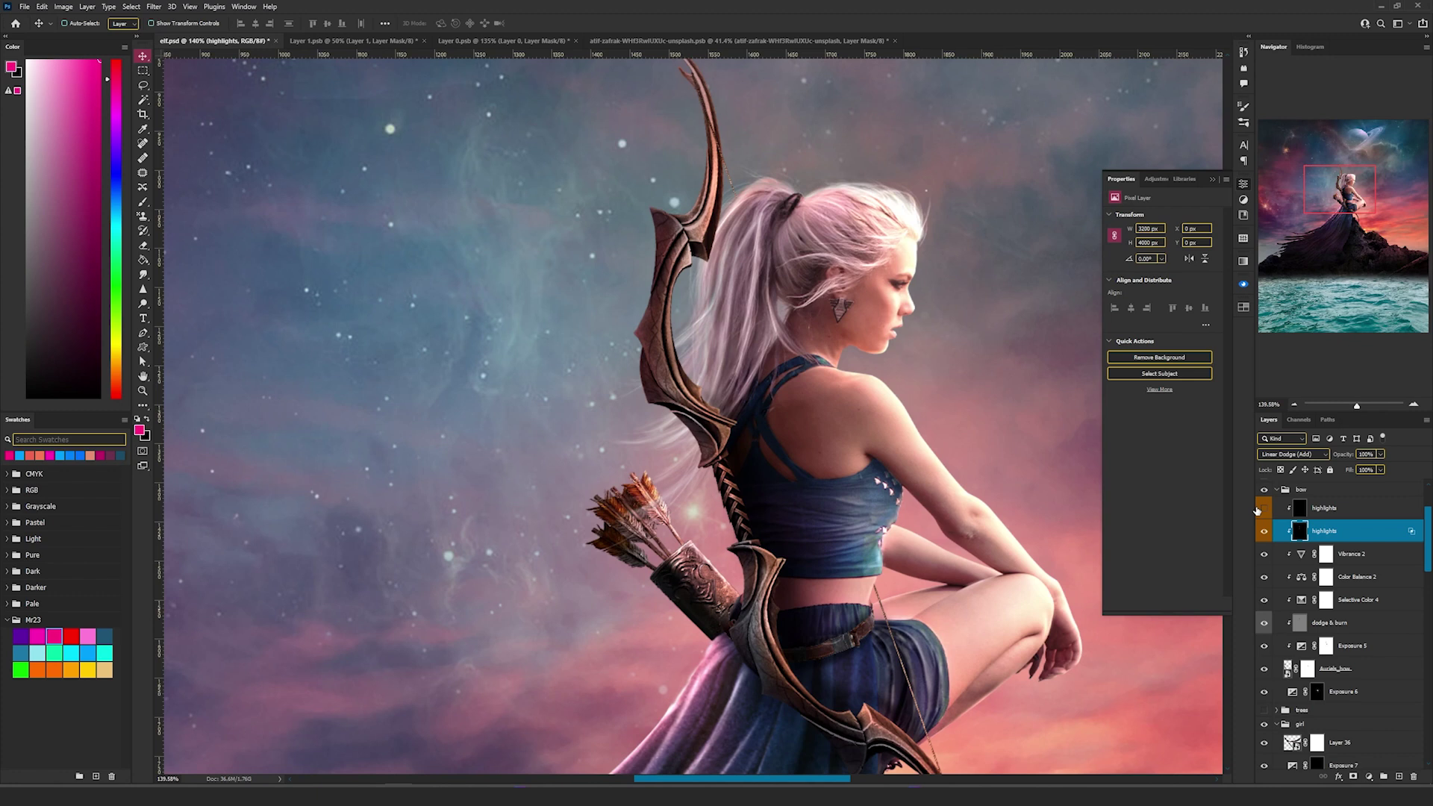
click(1262, 509)
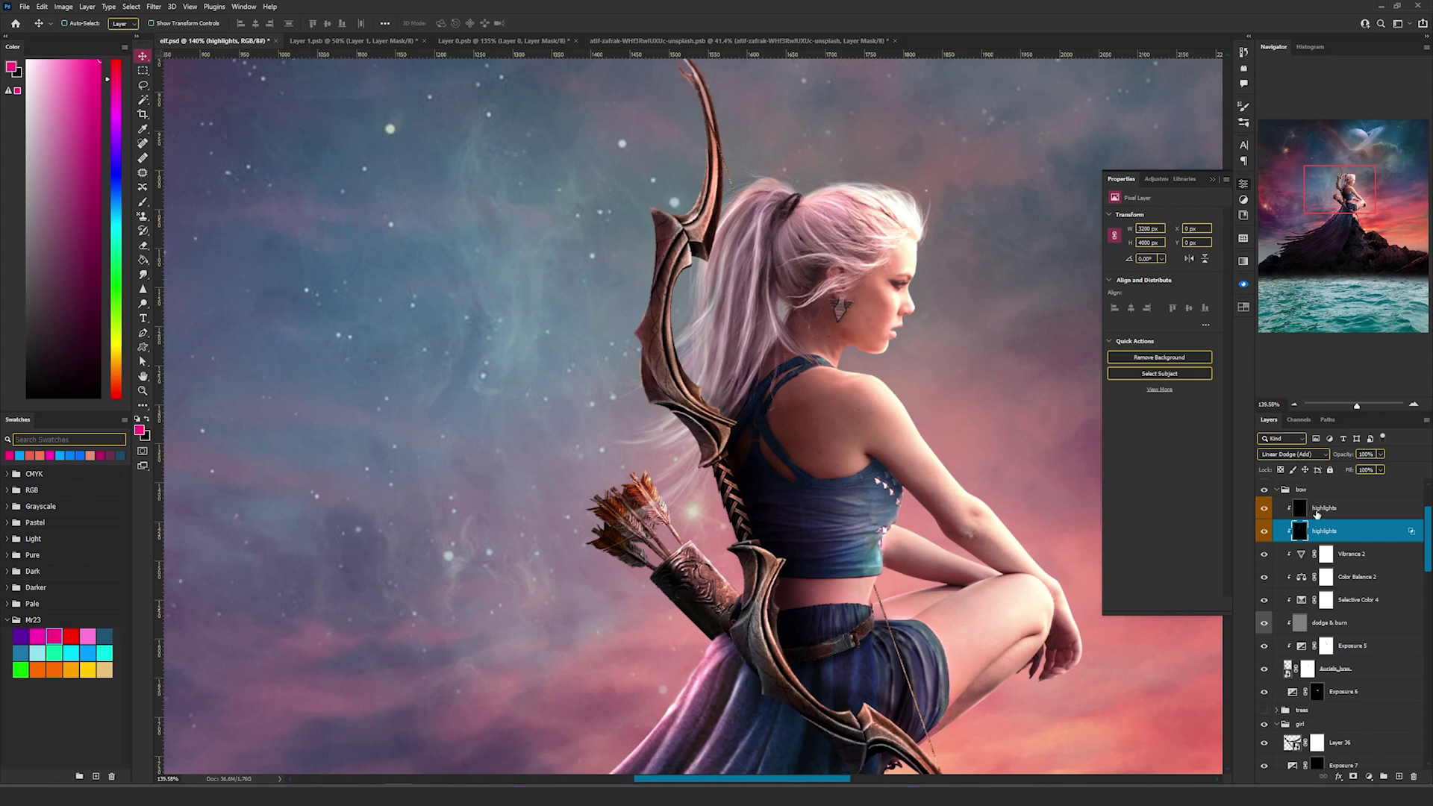
click(1317, 514)
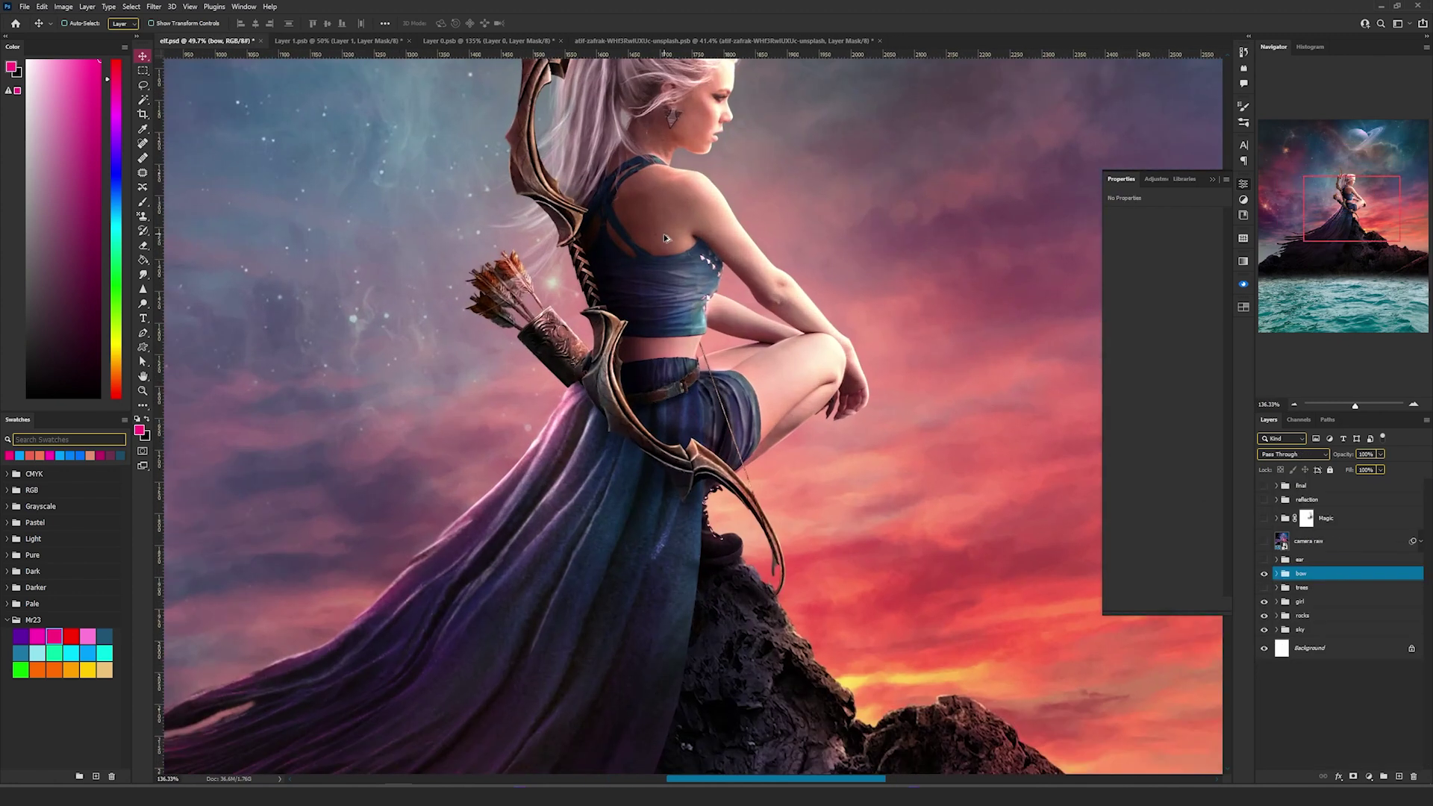
Enable the layer mask on the purple ear's Layer 21 to blend the ear into the woman's hair
scroll(824, 579, up, 5)
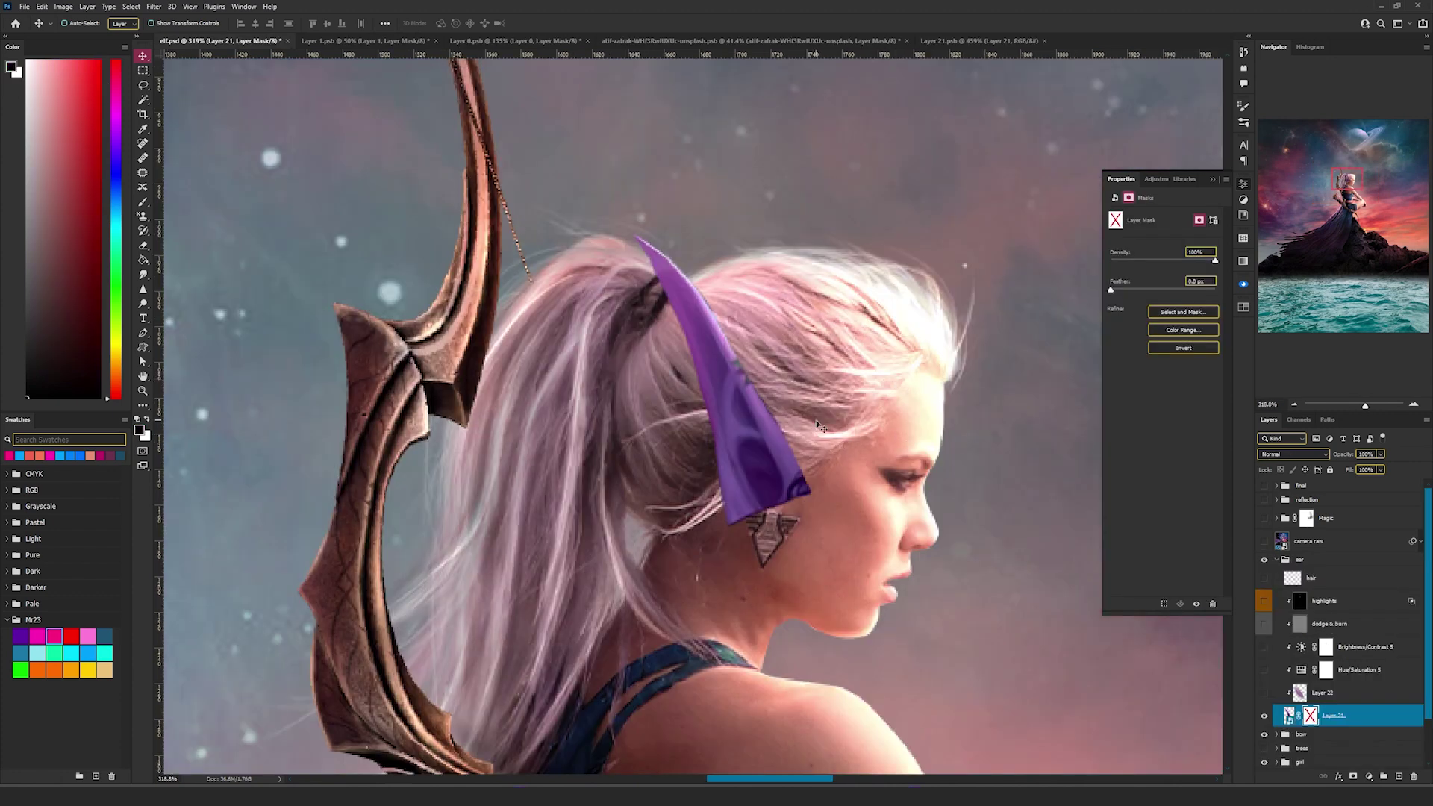
scroll(817, 415, up, 3)
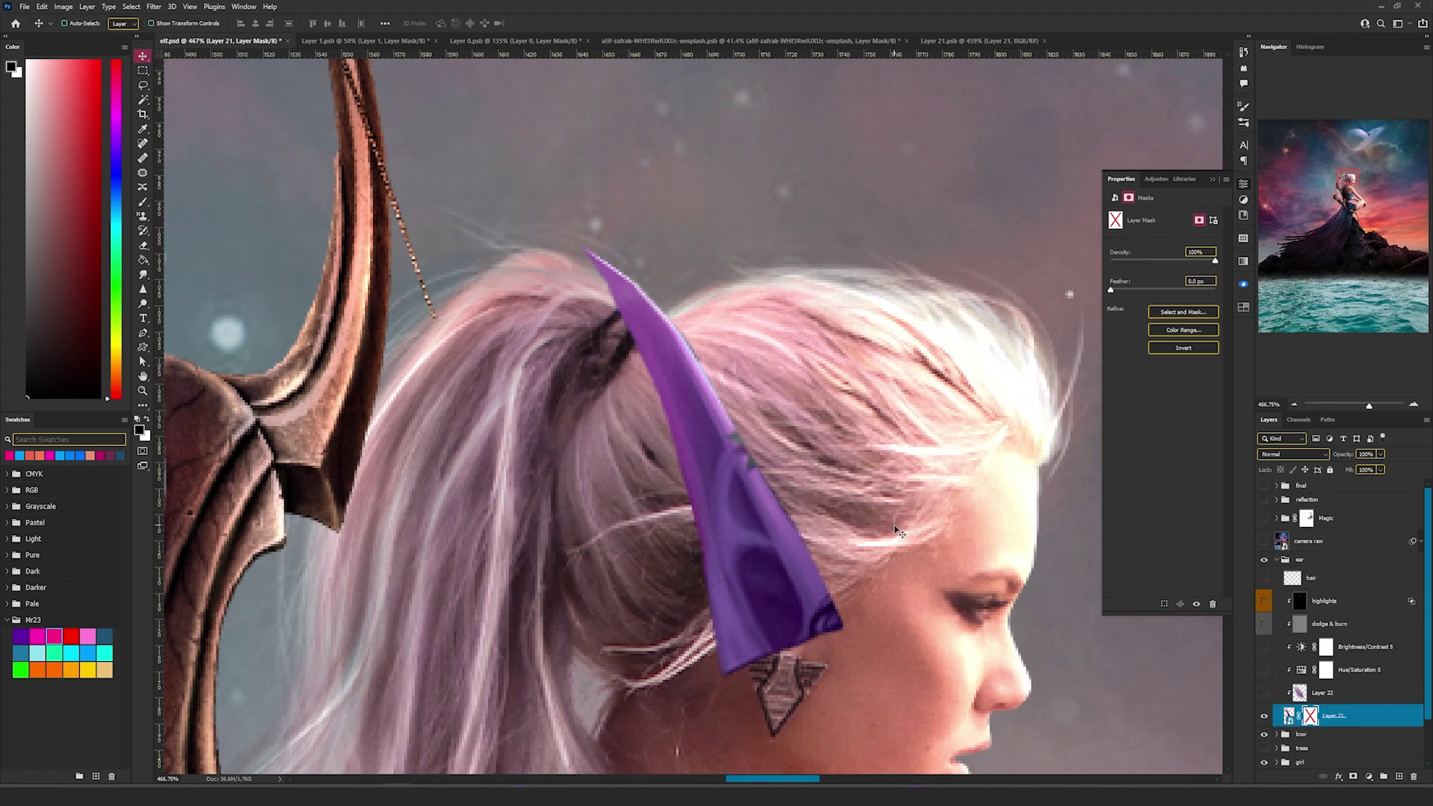
shift+click(1311, 717)
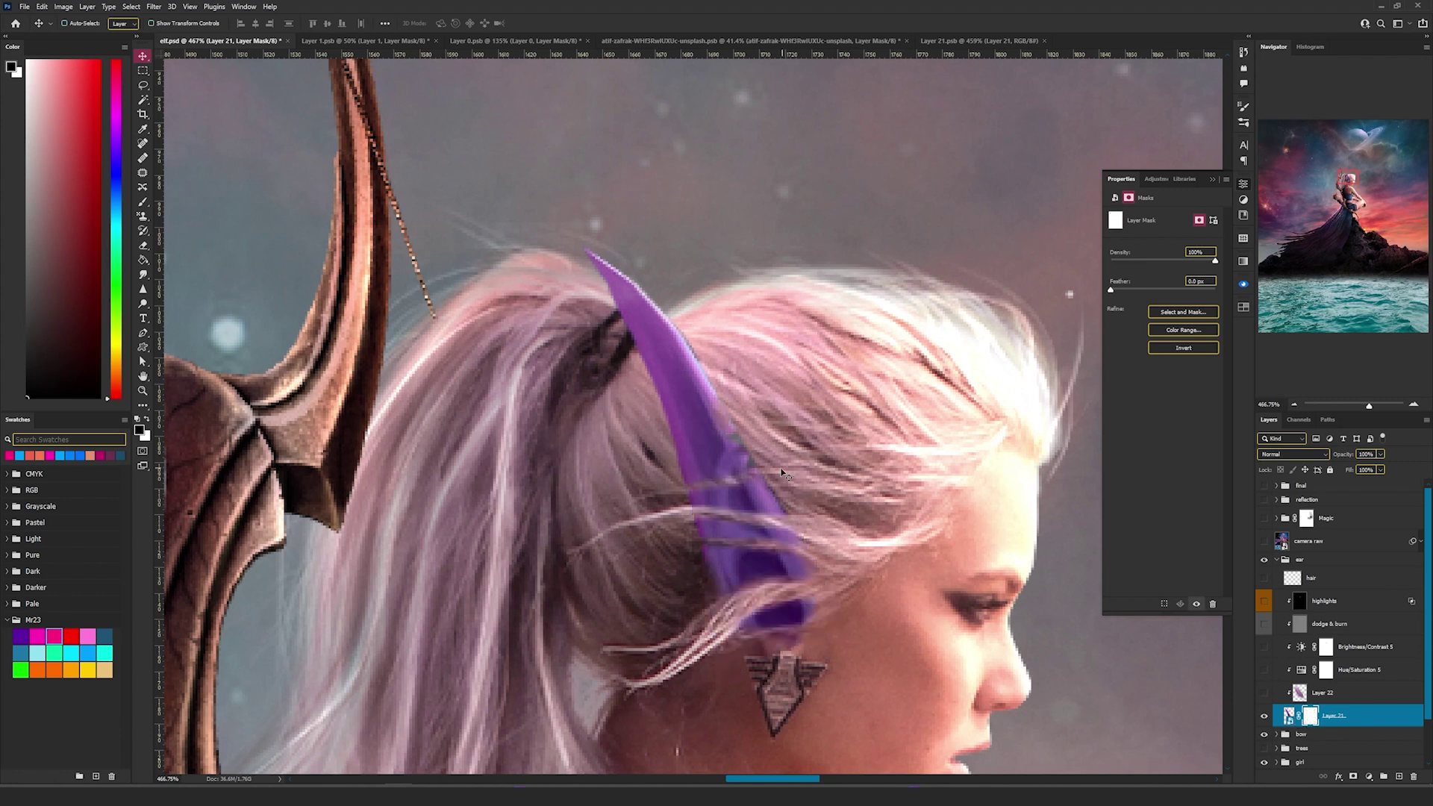
Show Layer 22, then recolor and darken the elf ear with the clipped Hue/Saturation 5 and Brightness/Contrast 5 adjustments
click(1264, 693)
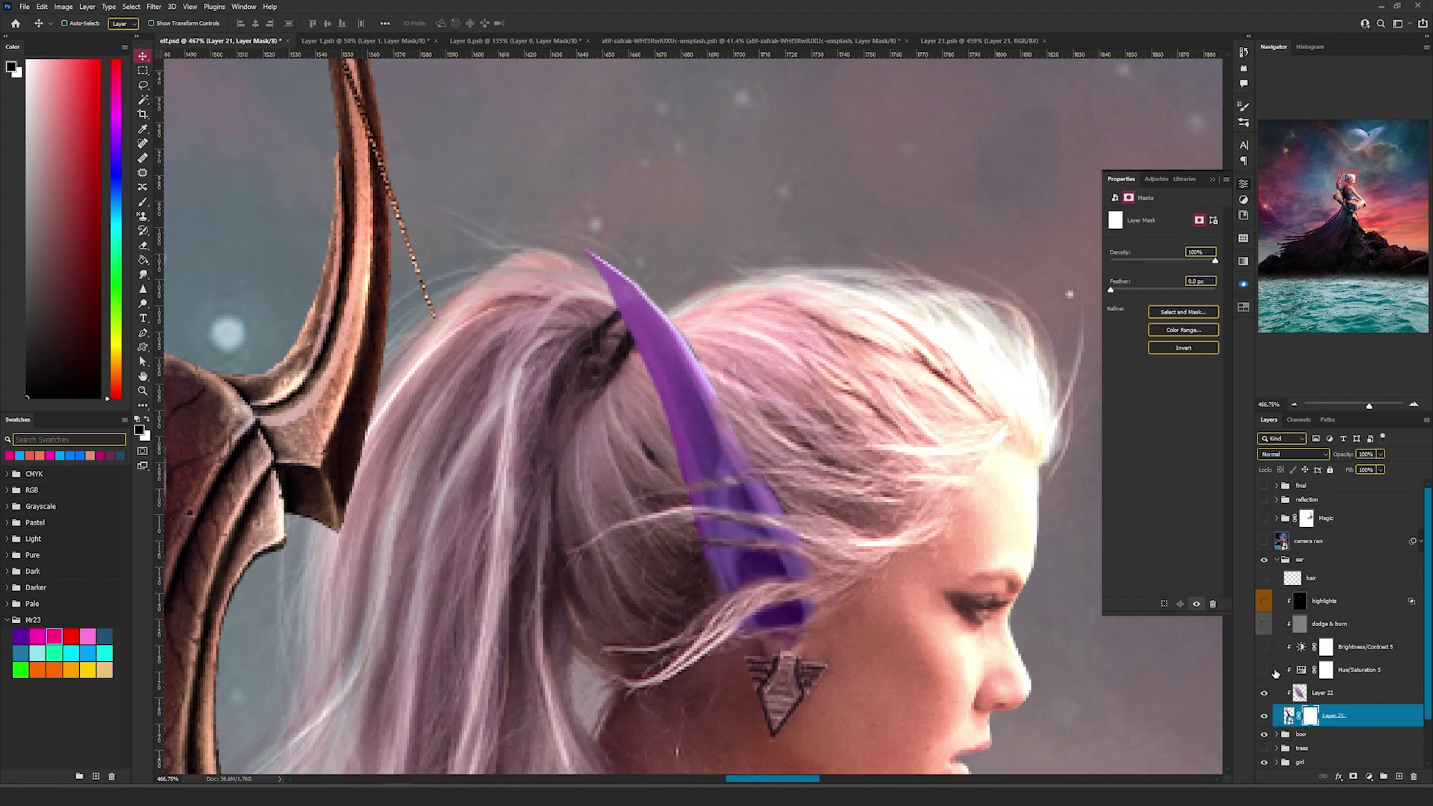
click(1264, 670)
click(1298, 671)
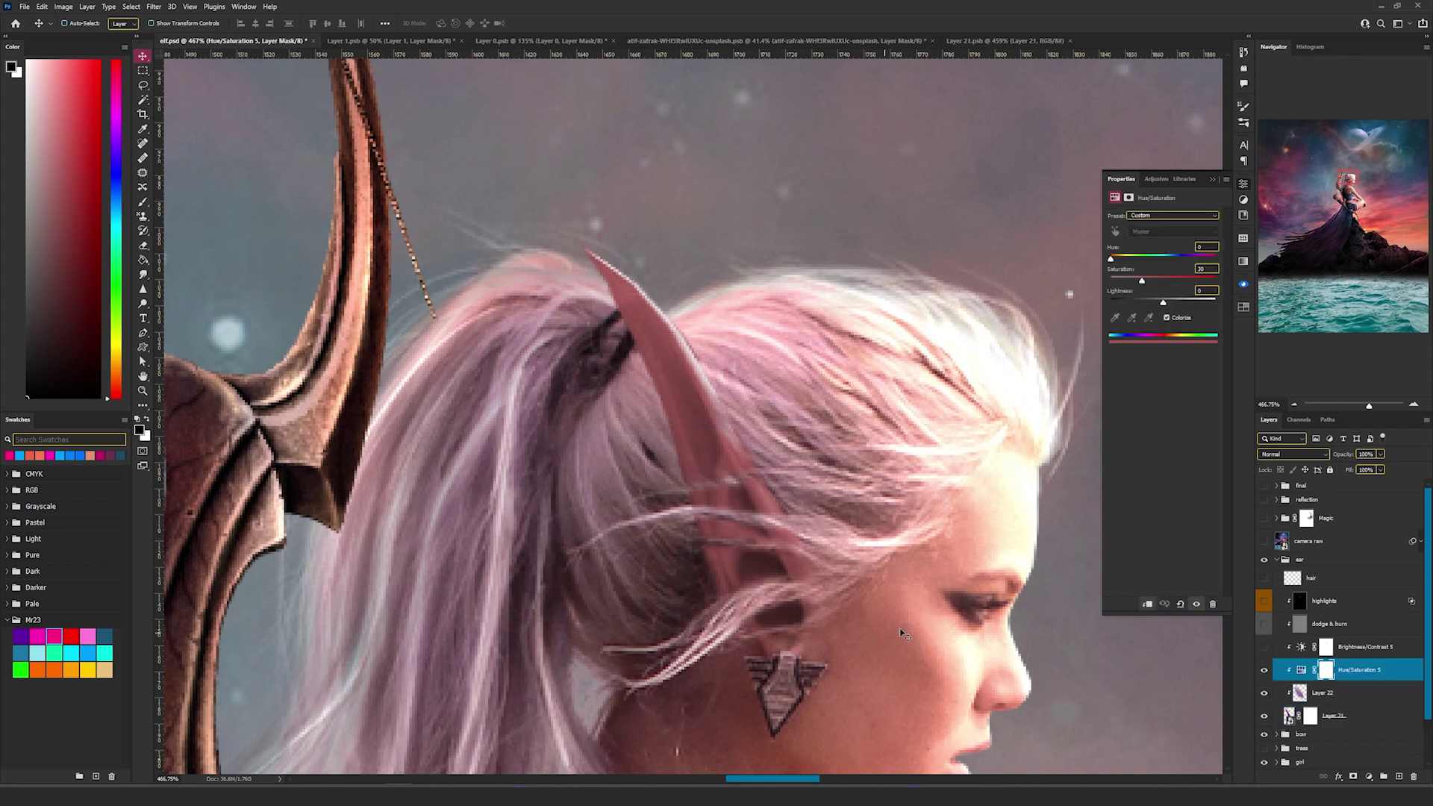
click(1299, 671)
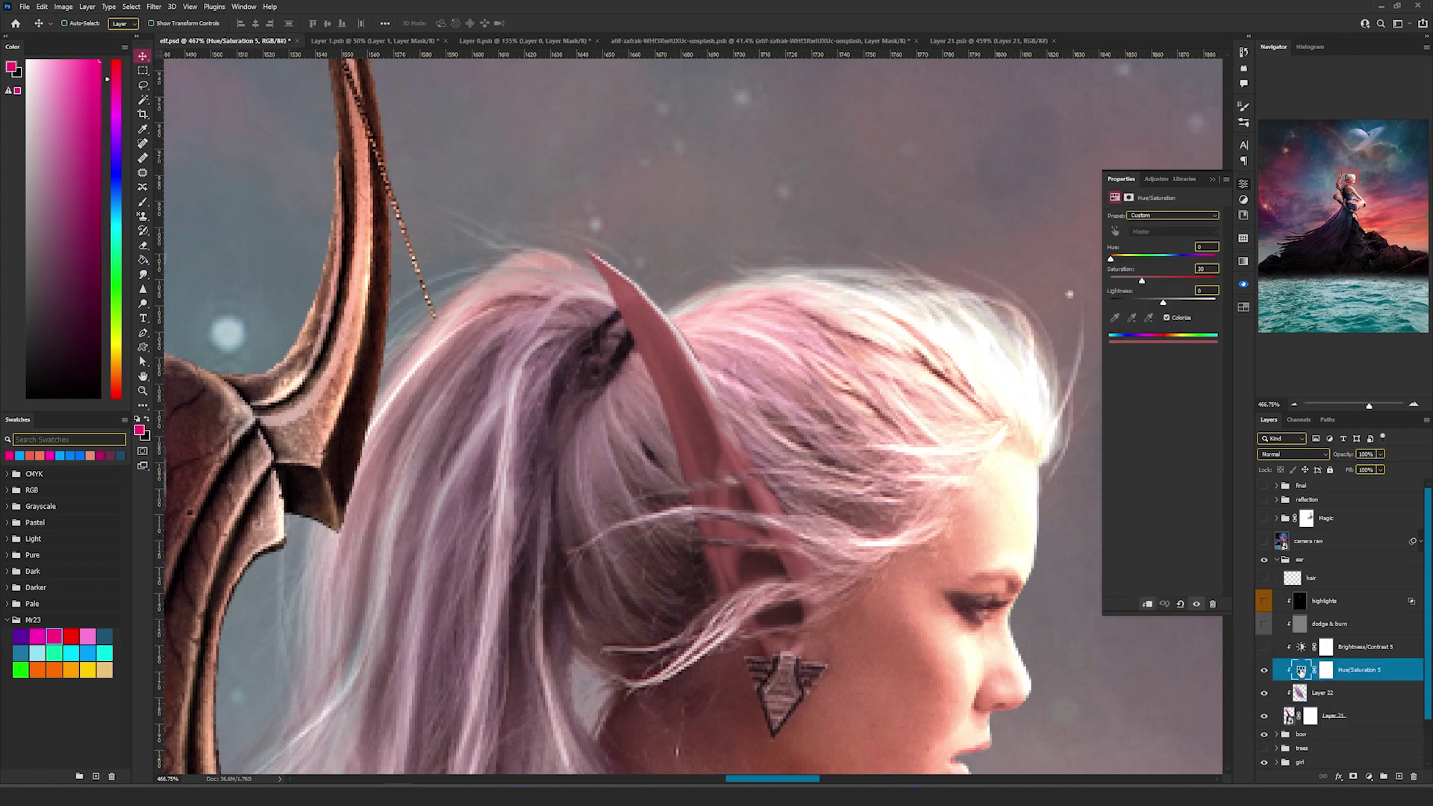
click(1264, 646)
click(1301, 648)
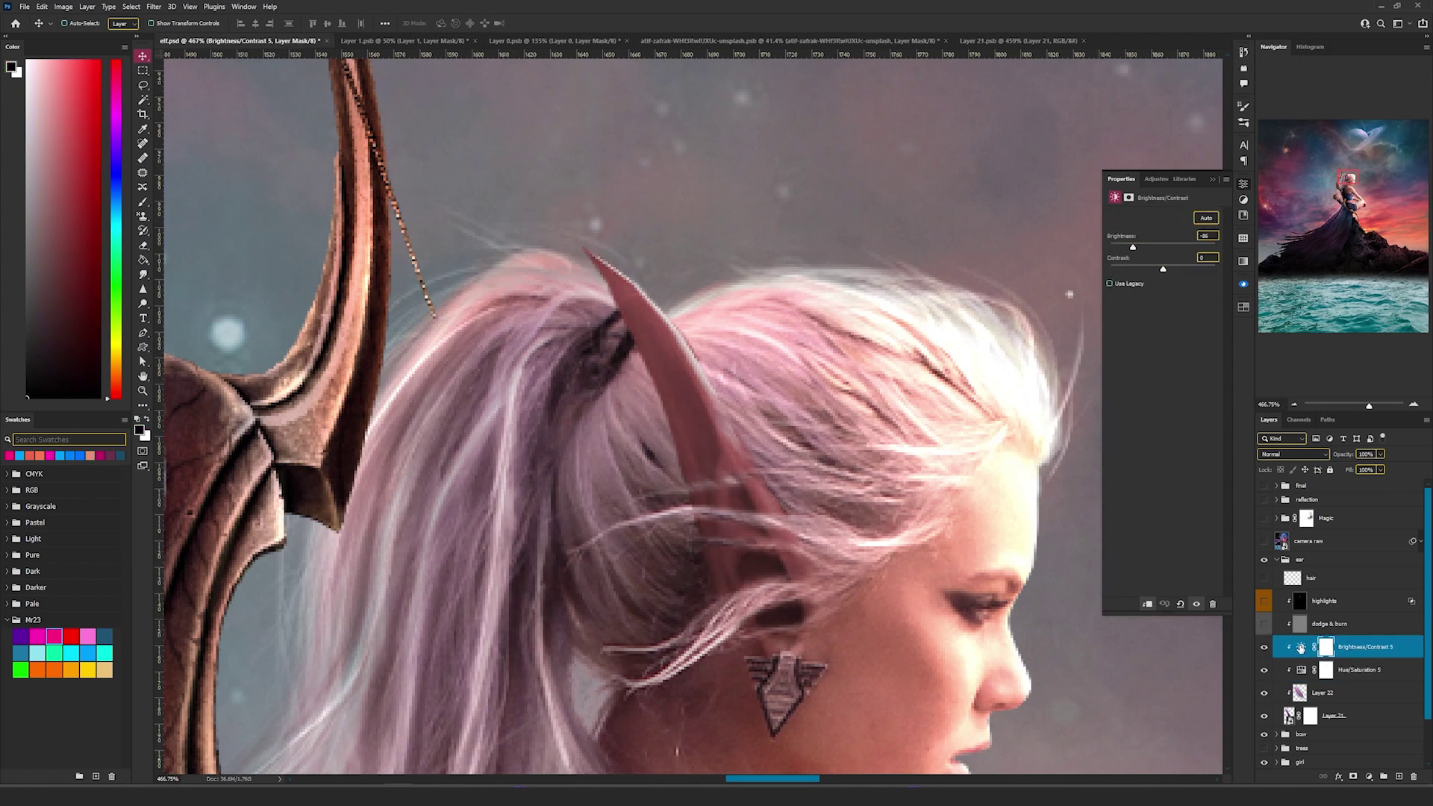
Show the elf ear's clipped dodge & burn and highlights layers, plus the hair layer above them
click(1263, 624)
click(1292, 630)
click(1268, 602)
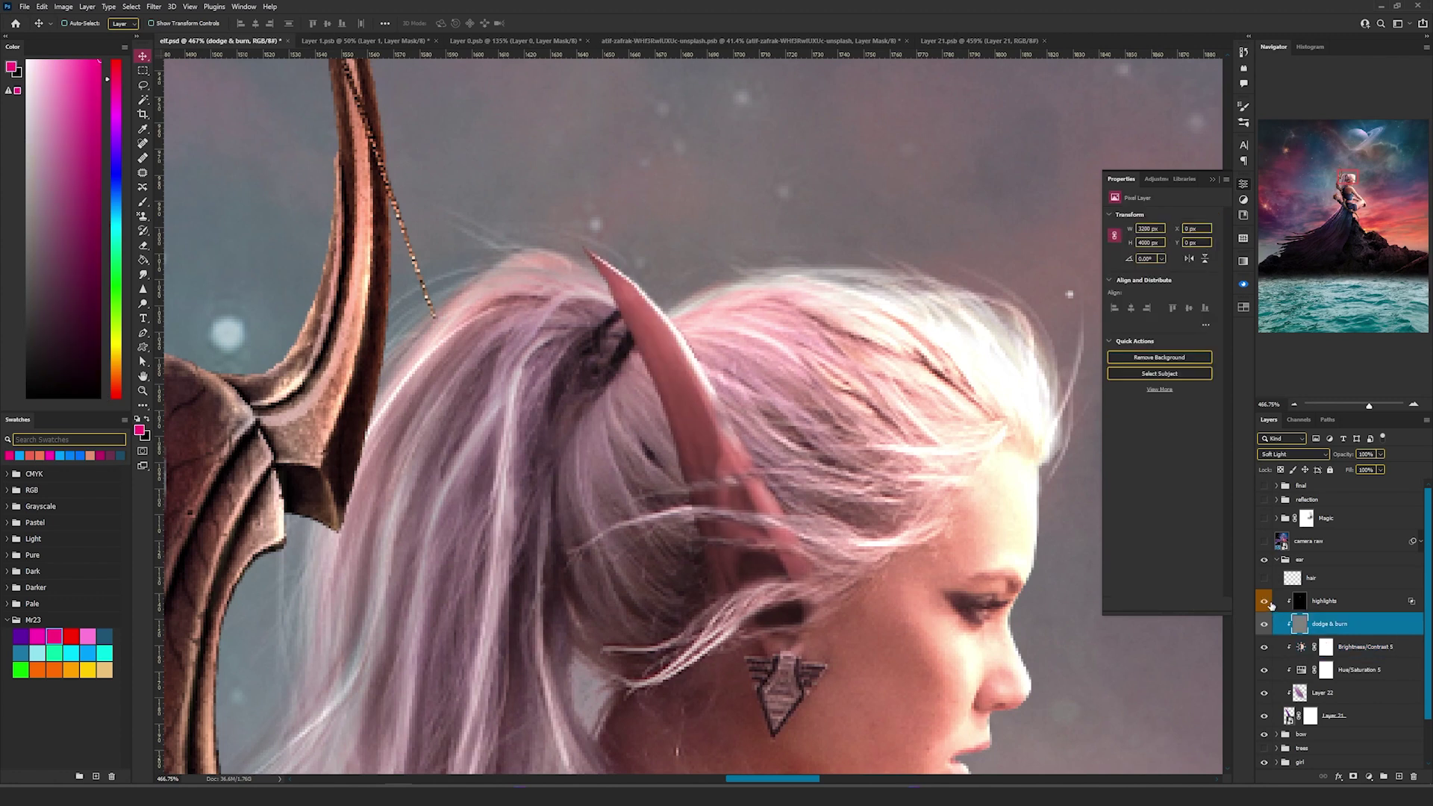
click(1350, 602)
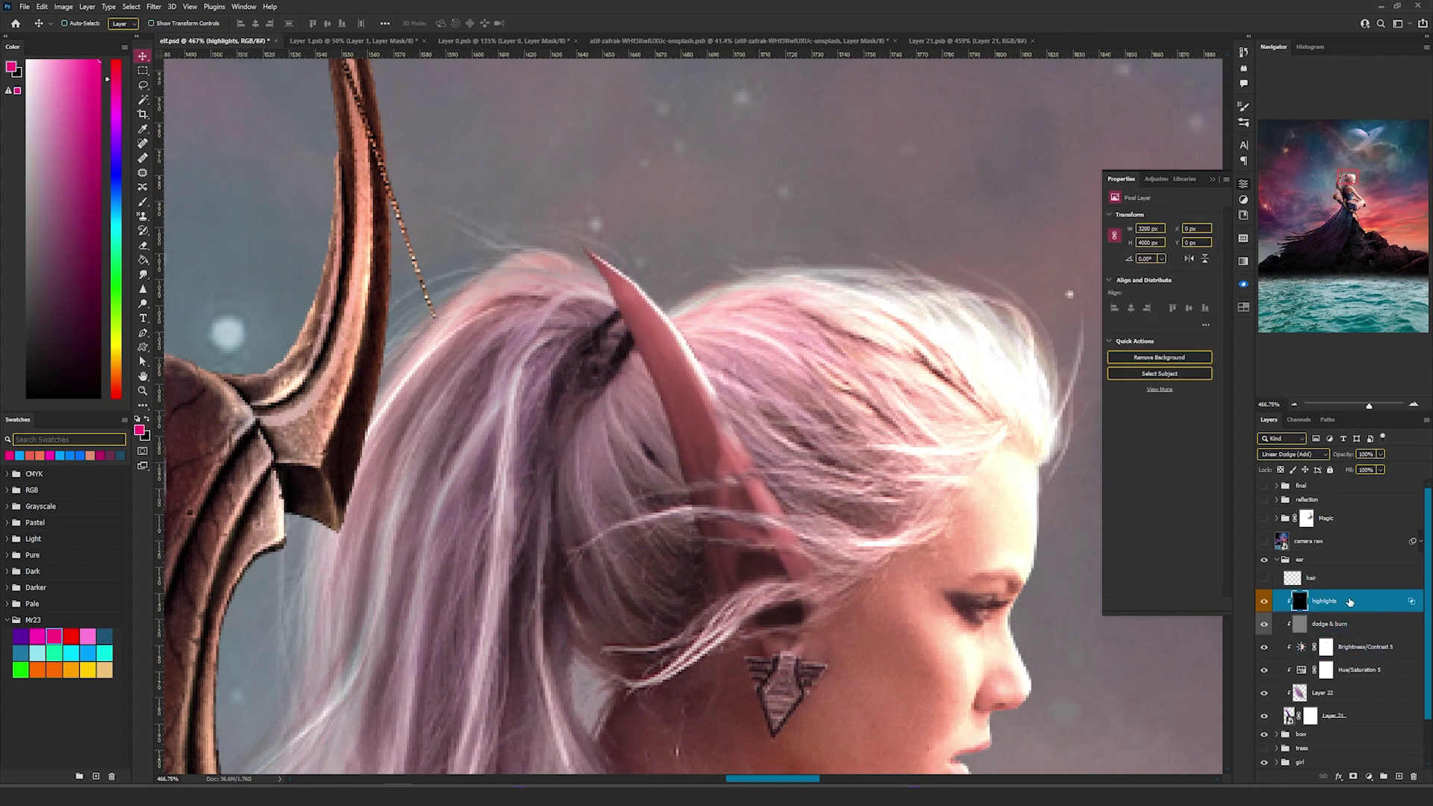
scroll(824, 486, down, 4)
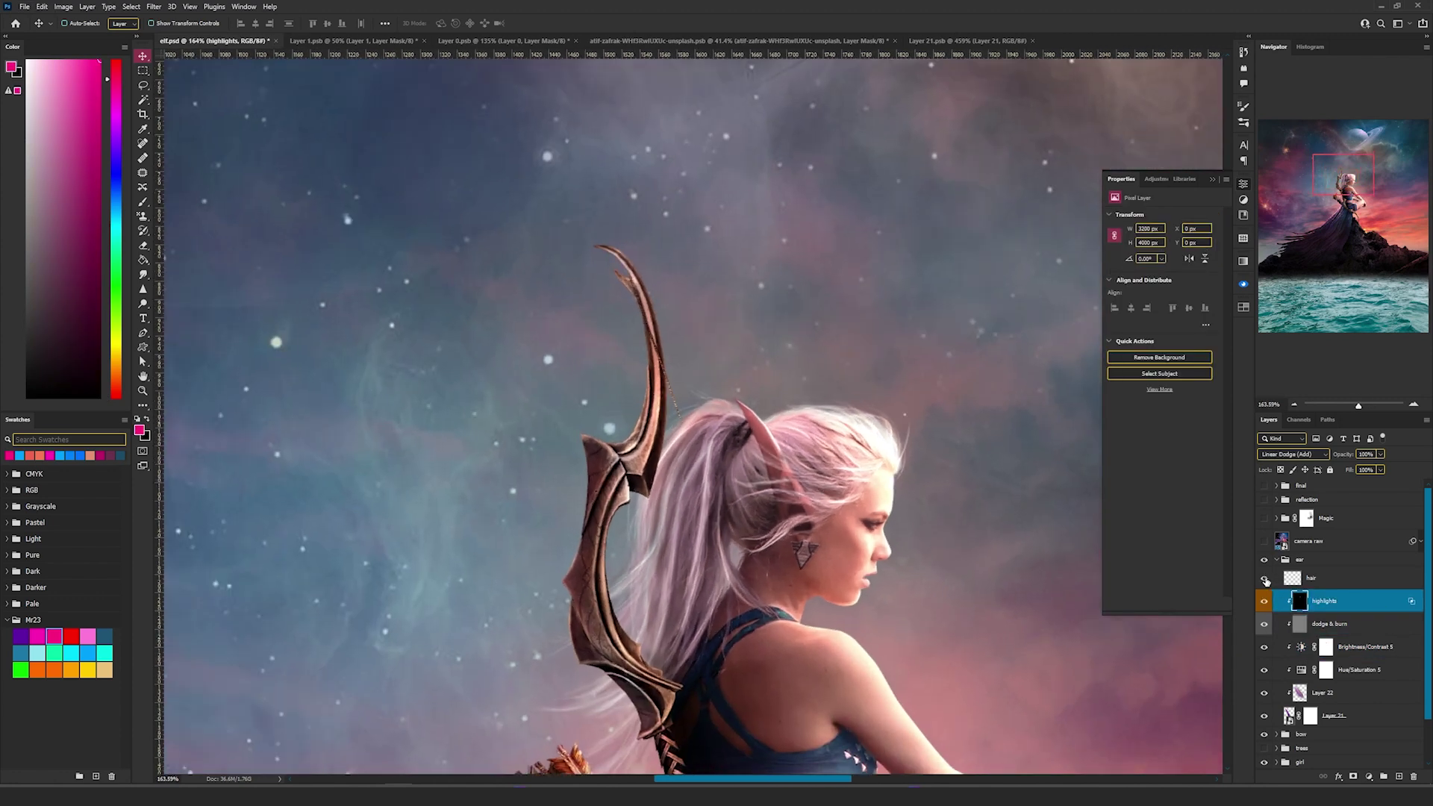
scroll(780, 471, up, 1)
scroll(881, 552, up, 2)
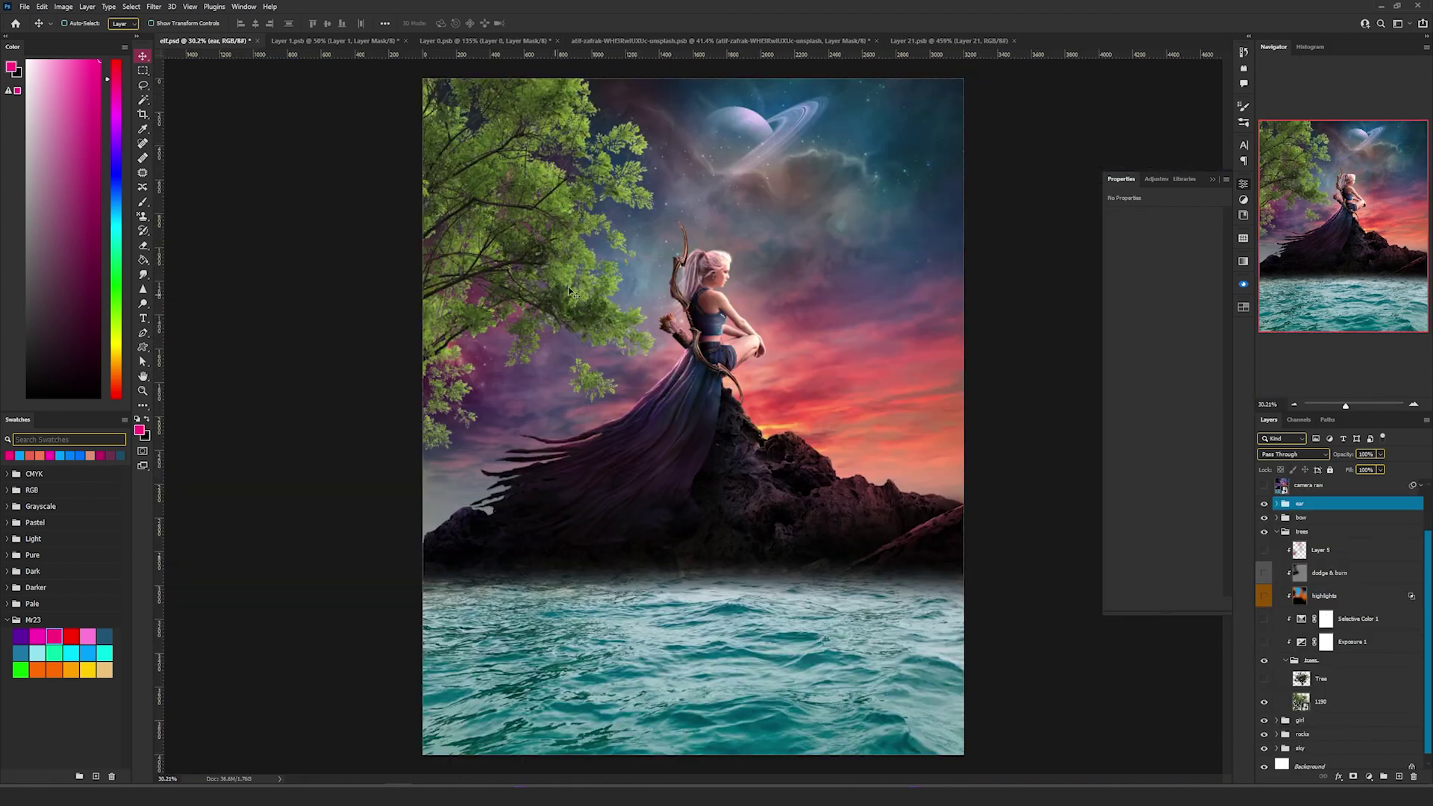
Show both tree images in the trees group, undoing a test move of each one
click(1337, 701)
drag(657, 261, 826, 277)
key(ctrl+z)
click(1264, 678)
click(1322, 678)
drag(842, 388, 732, 367)
key(ctrl+z)
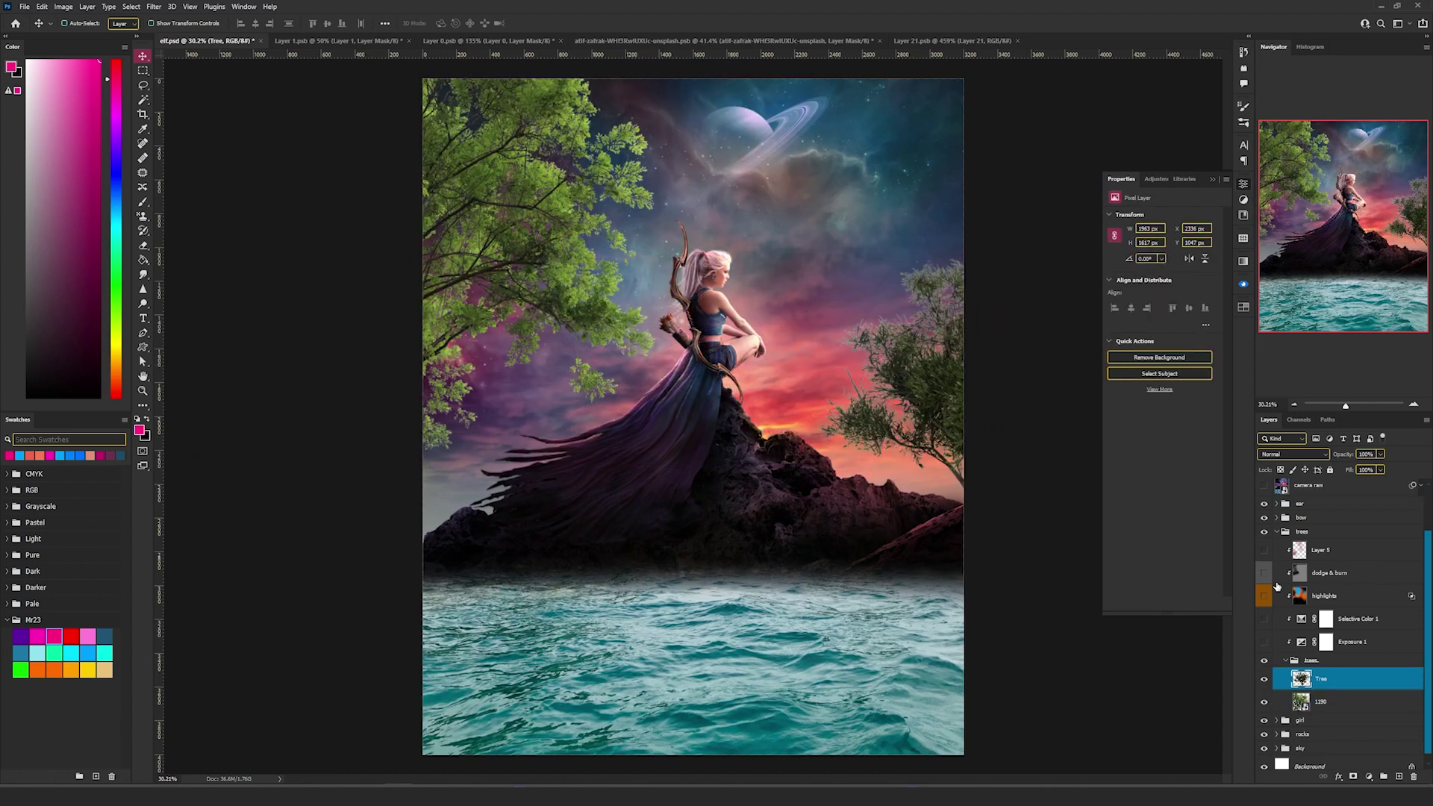
Collapse the inner trees group, then darken and tint both trees with the clipped Exposure 1 and Selective Color 1 adjustments
click(1289, 661)
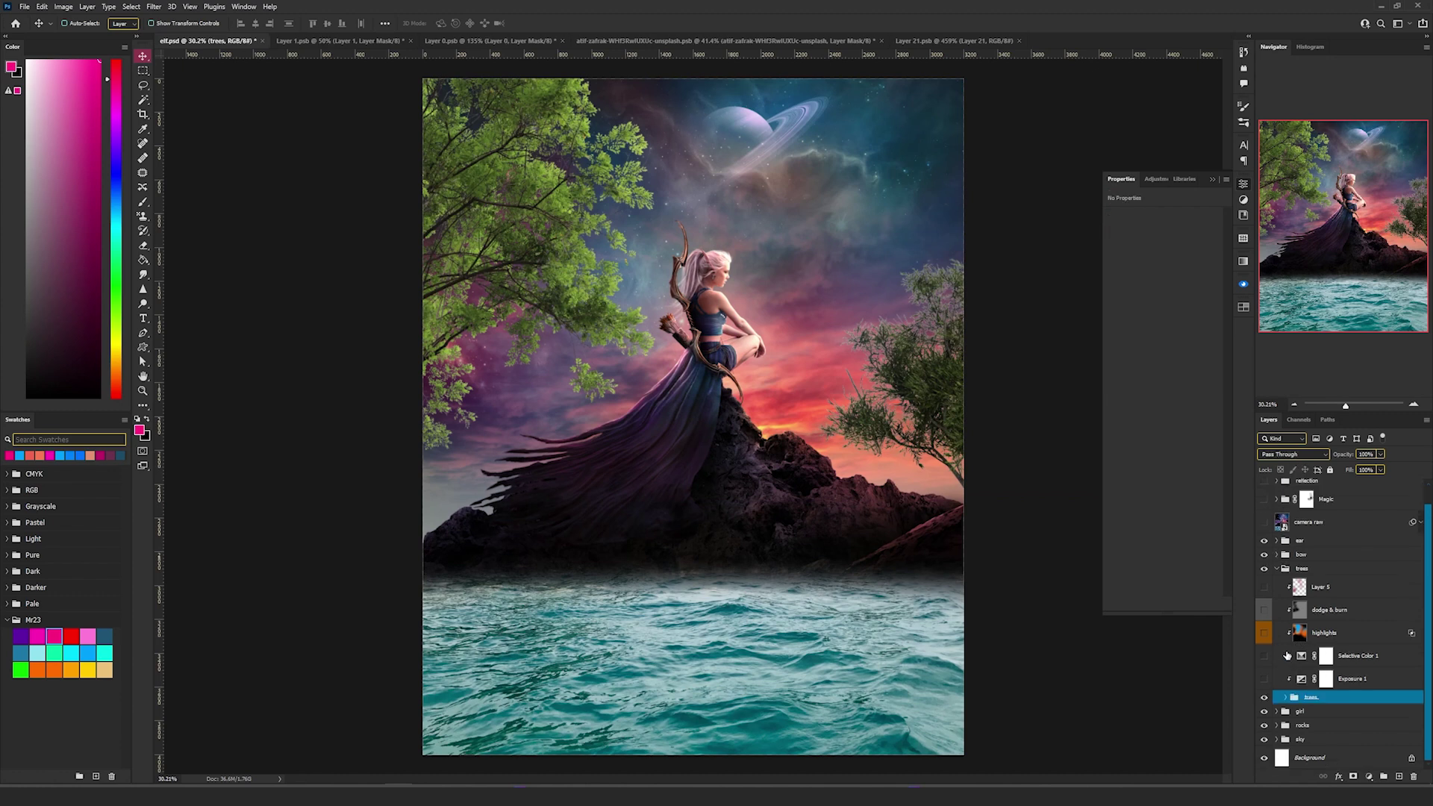
click(1265, 680)
click(1303, 679)
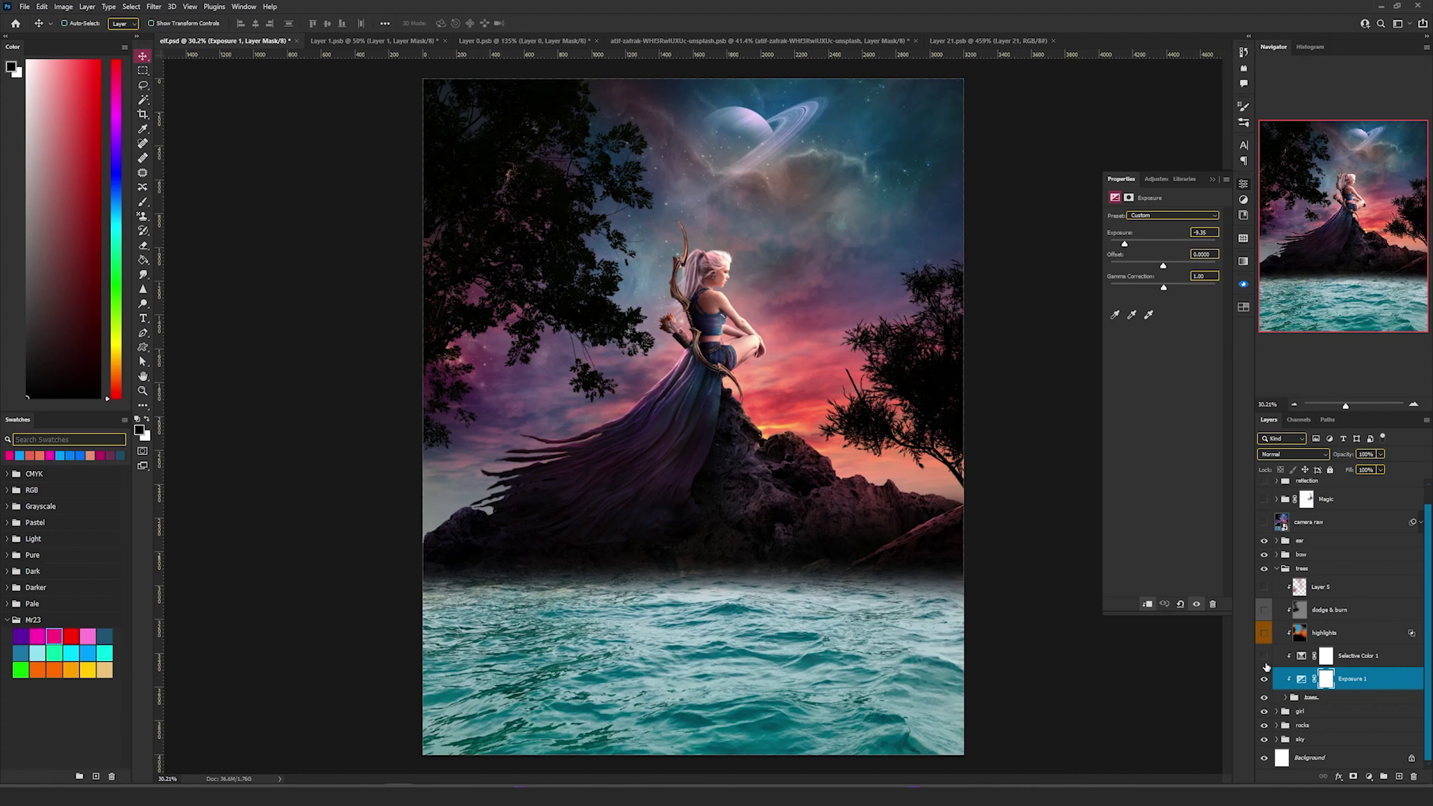
click(1303, 657)
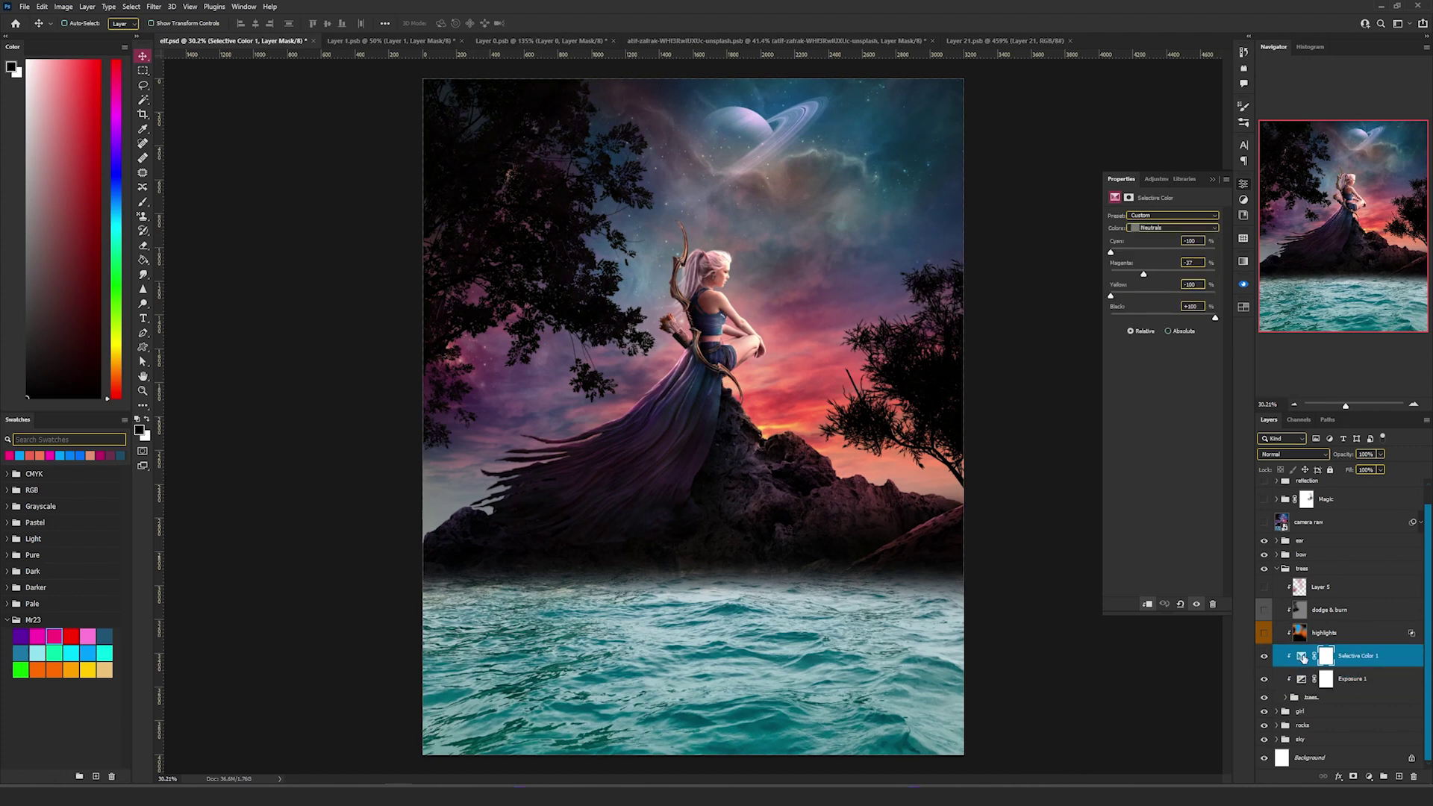
Show and select the clipped highlights layer to add glowing light to the tree foliage
drag(952, 330, 1356, 676)
click(1353, 640)
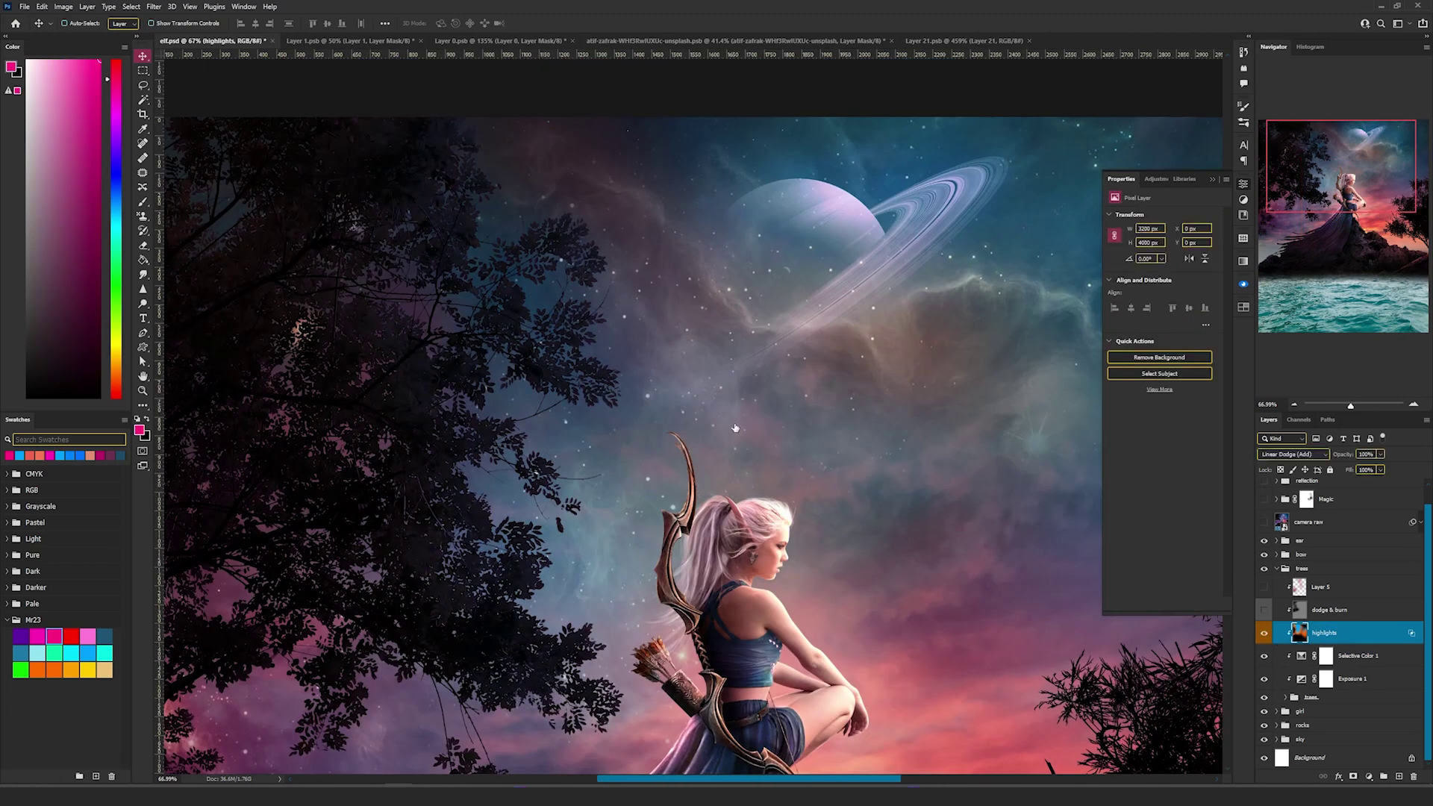
scroll(713, 418, down, 2)
drag(514, 321, 544, 327)
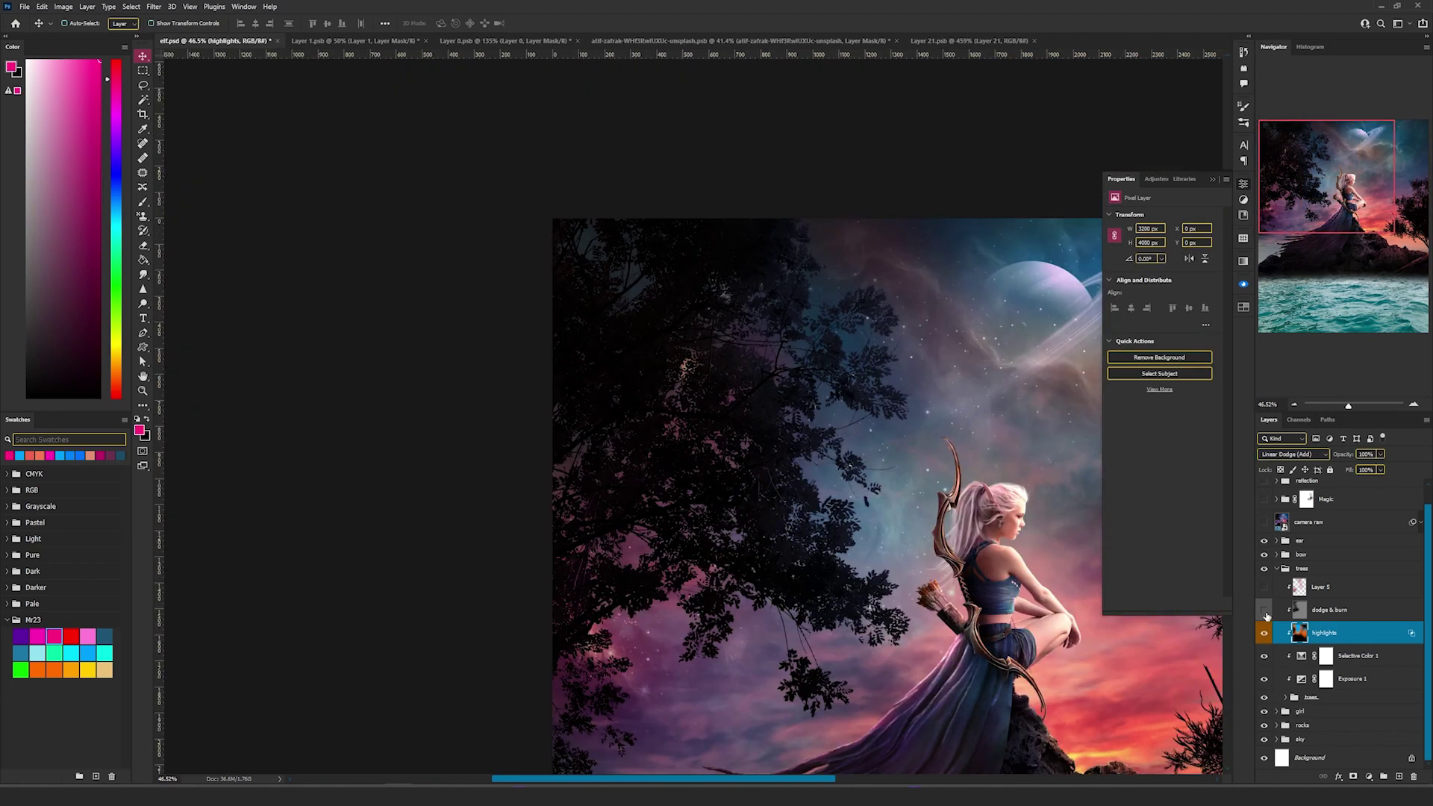
Show the trees' clipped dodge & burn layer and the Overlay color layer, Layer 5, and select Layer 5
click(1265, 612)
drag(718, 343, 614, 262)
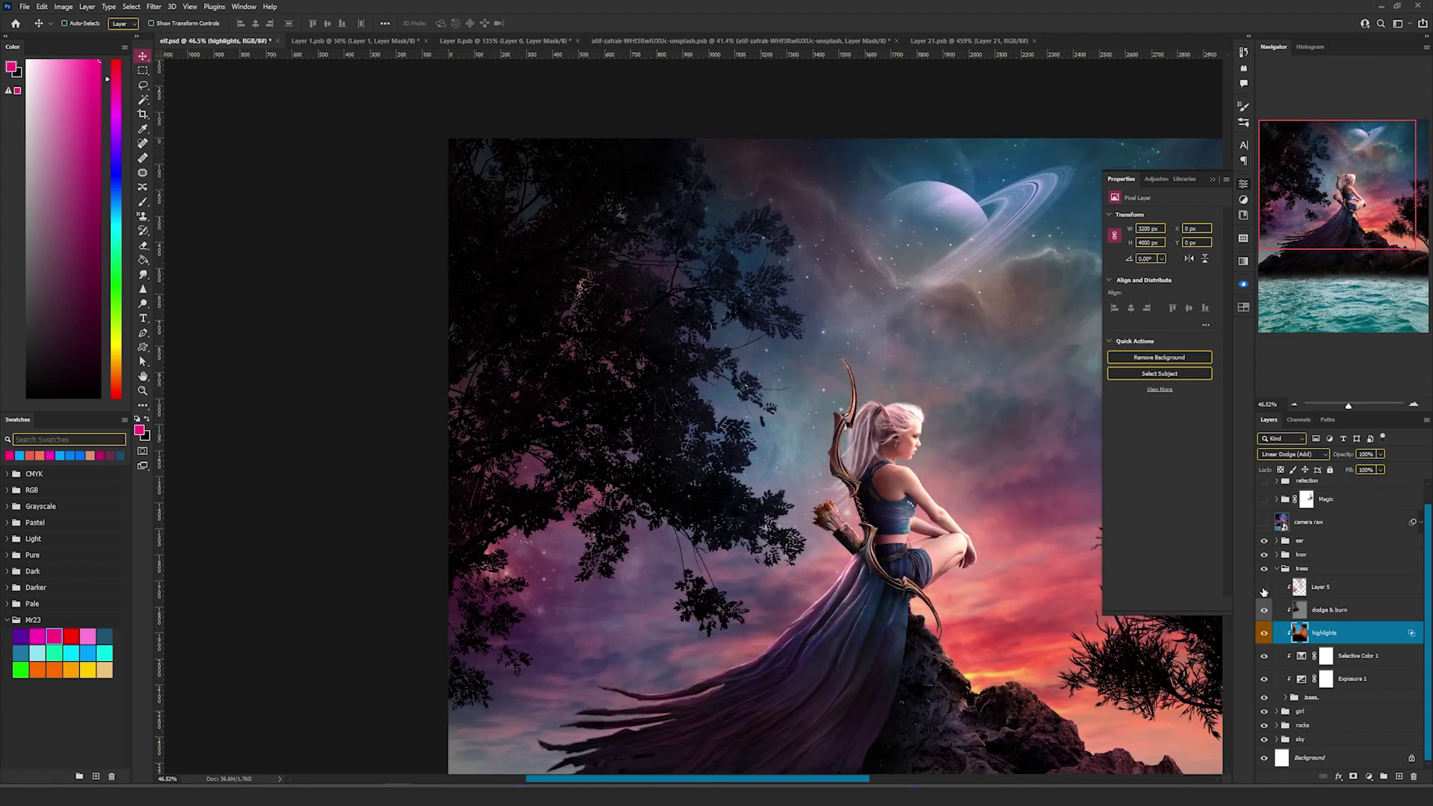
click(1328, 594)
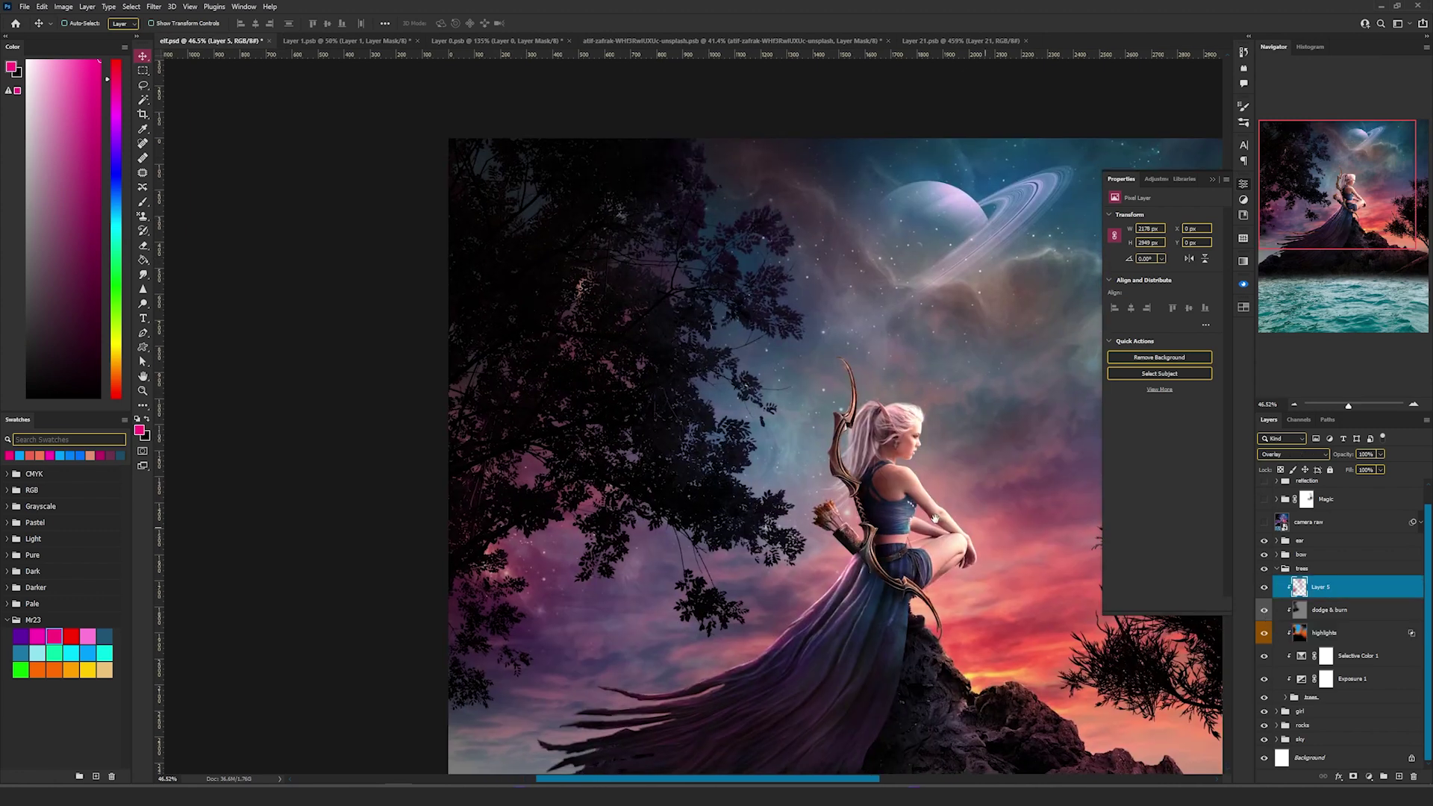
scroll(918, 550, up, 3)
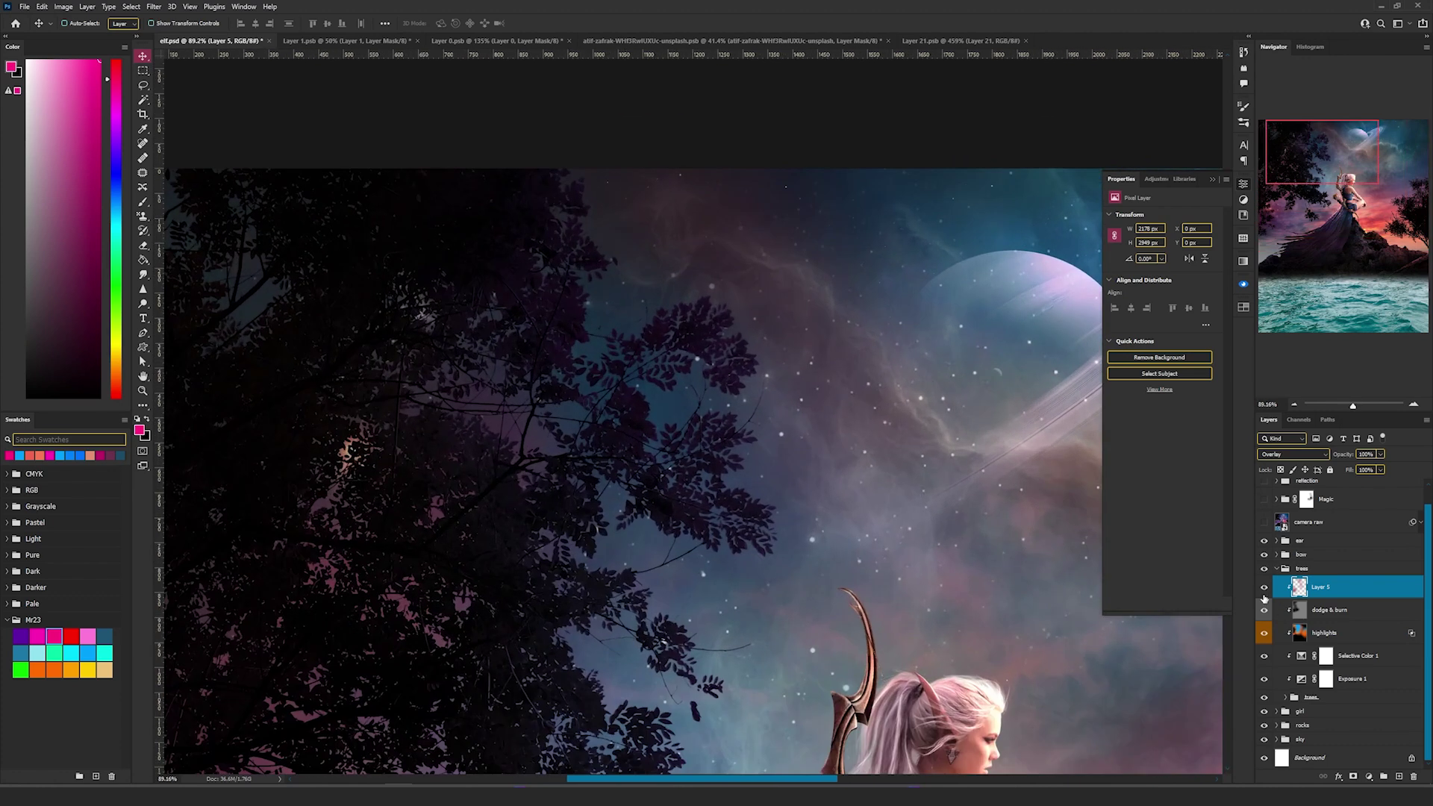
scroll(573, 345, down, 3)
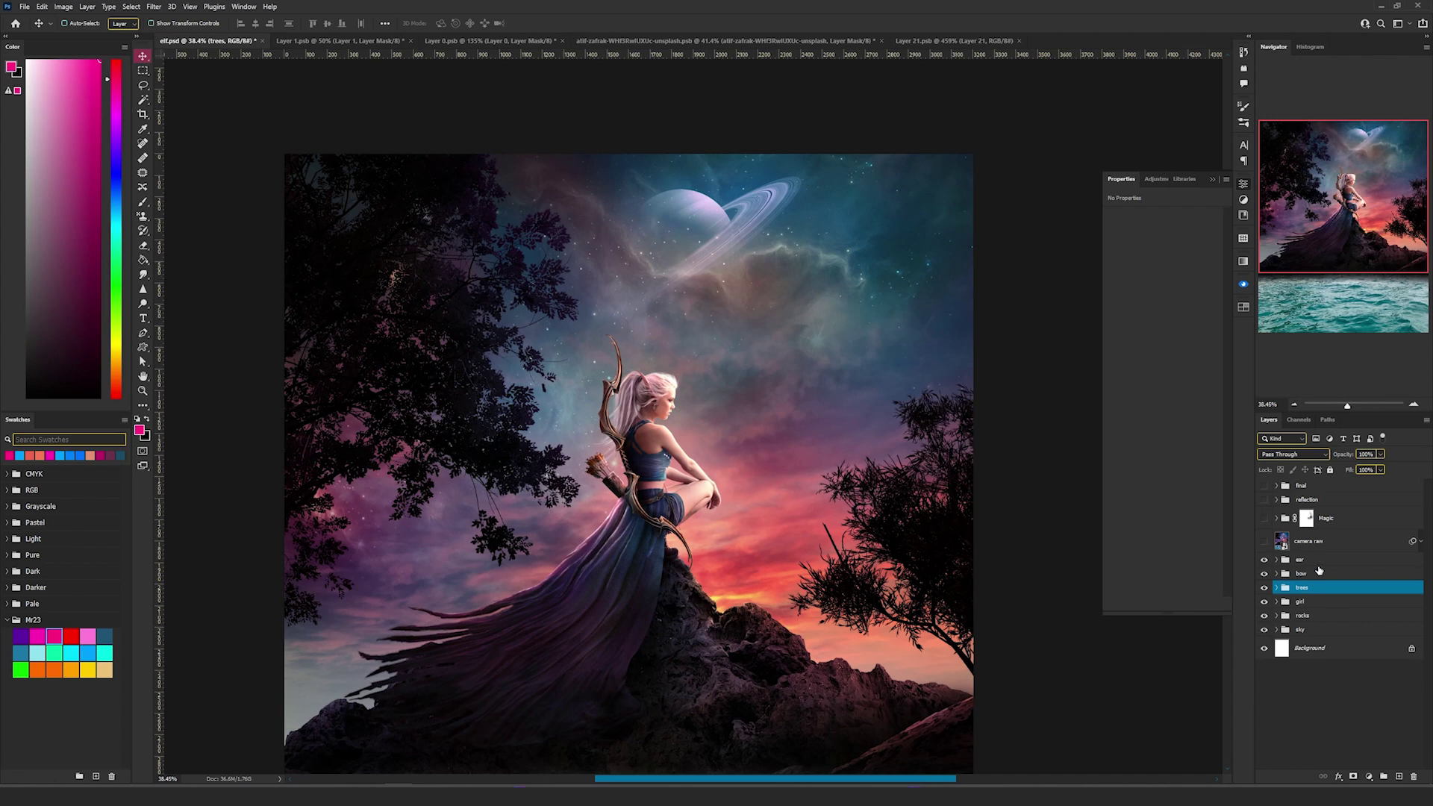
Stamp all visible layers into a new layer above the ear group, undoing a test move of it
click(1318, 559)
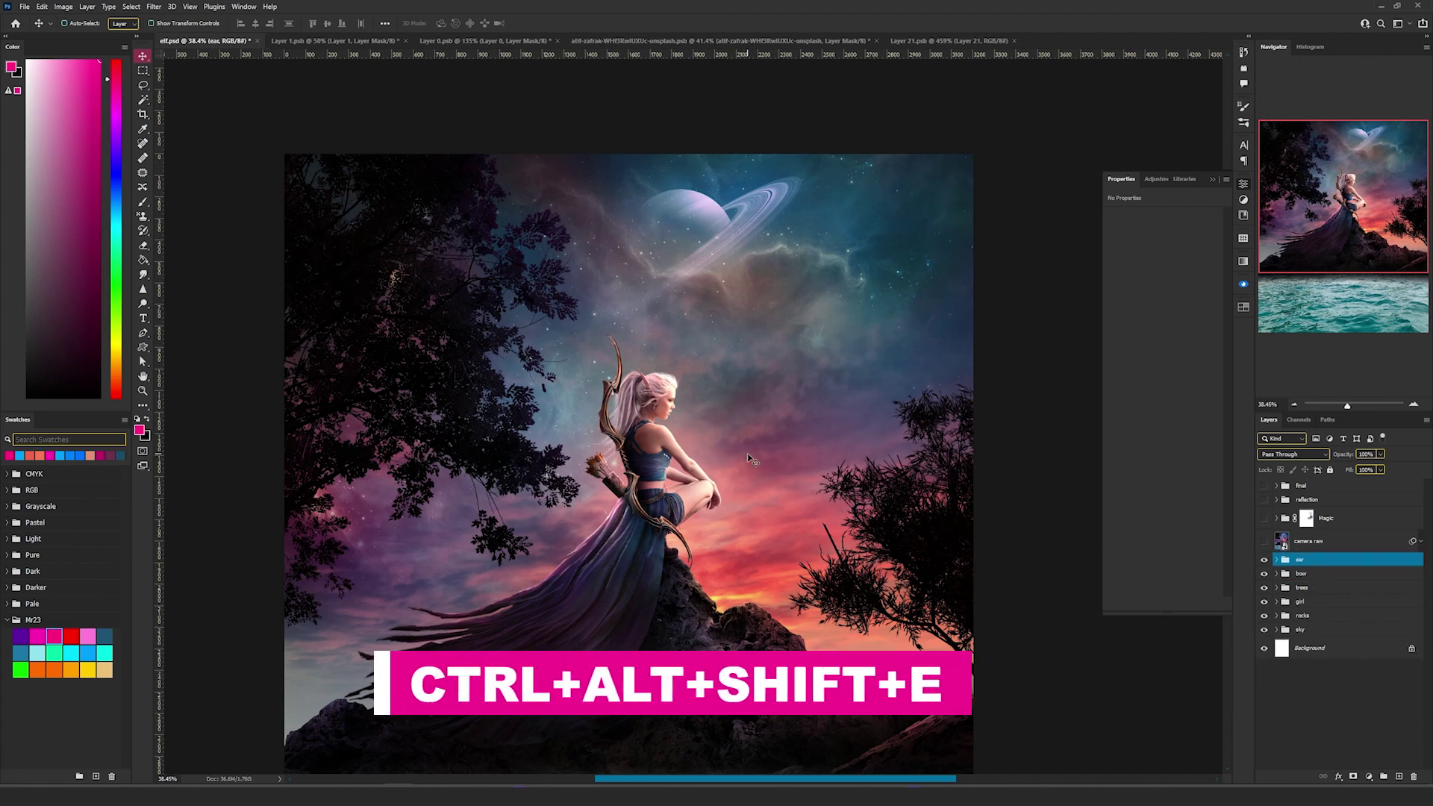
key(ctrl+alt+shift+e)
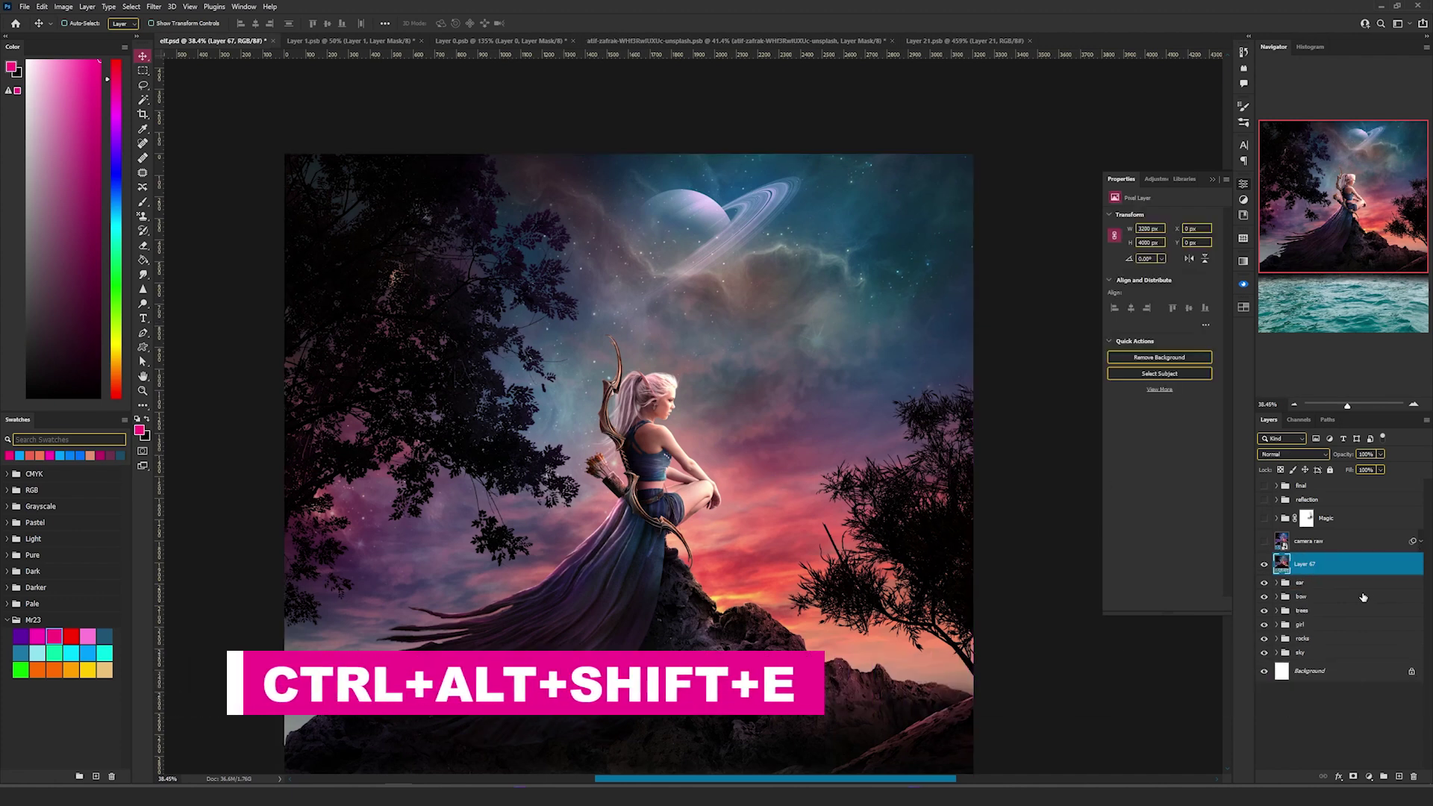
drag(727, 463, 760, 350)
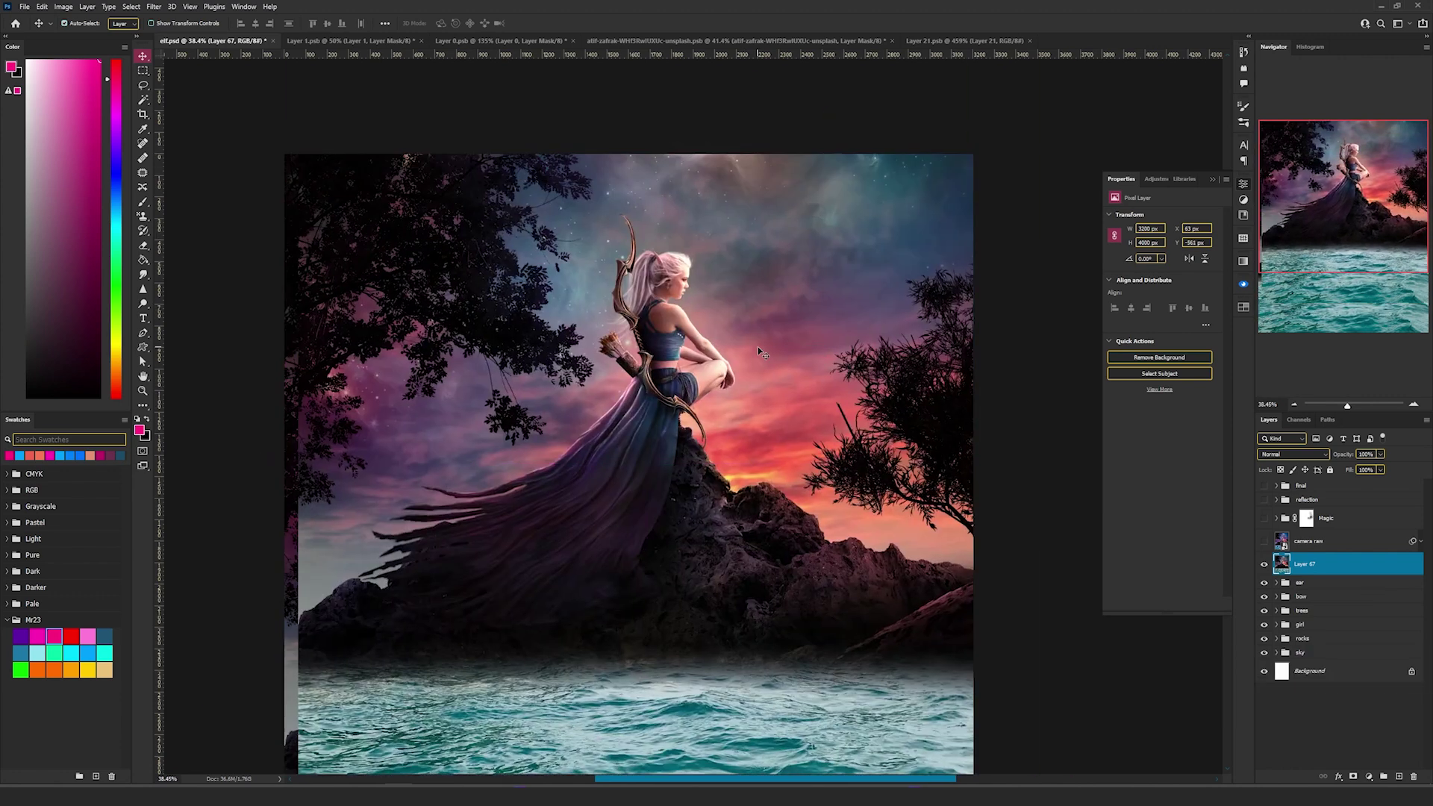
key(ctrl+z)
Convert the stamped layer to a smart object and grade it with the Camera Raw Filter's Basic and Detail settings, including Temperature -13 and Tint +27
right_click(1343, 565)
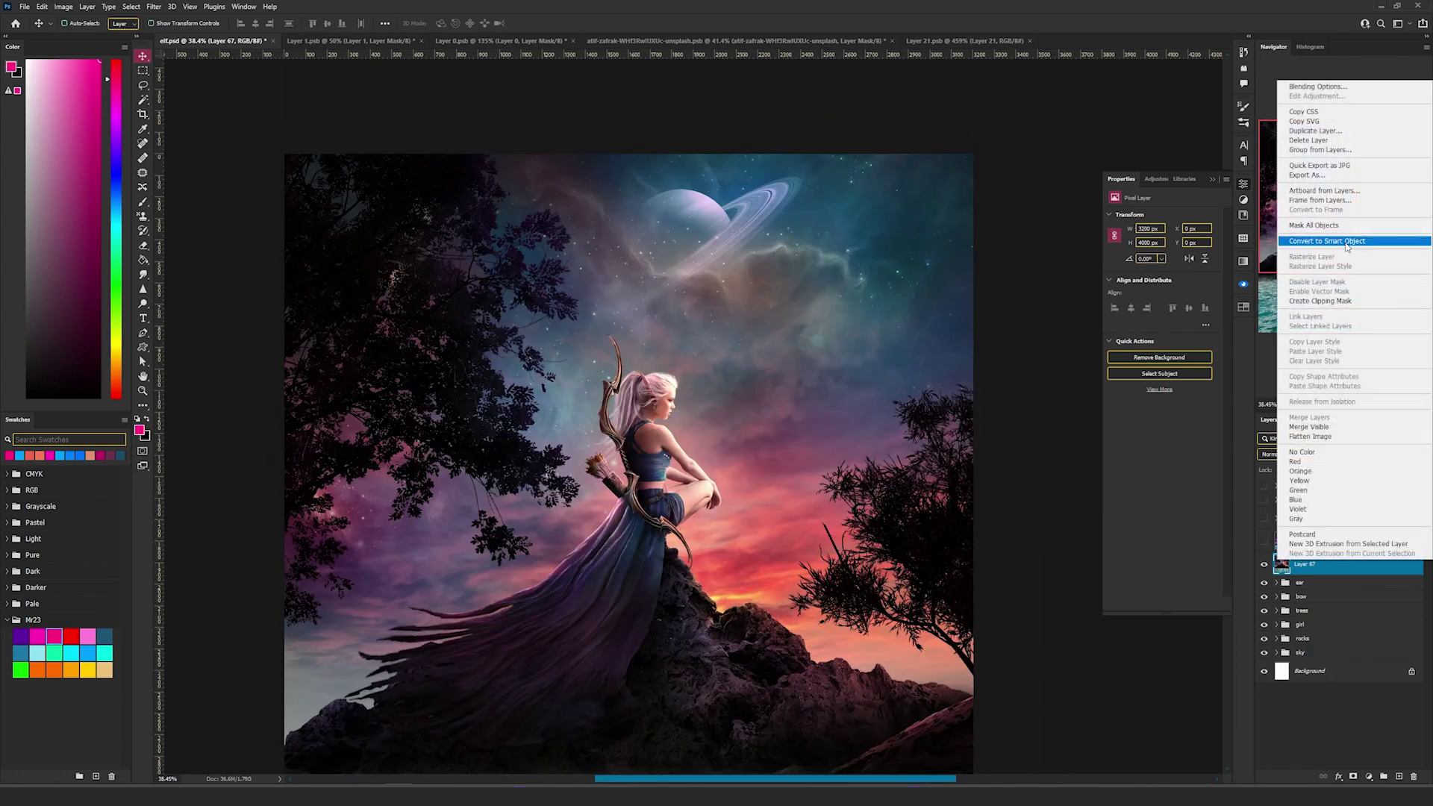
click(1347, 241)
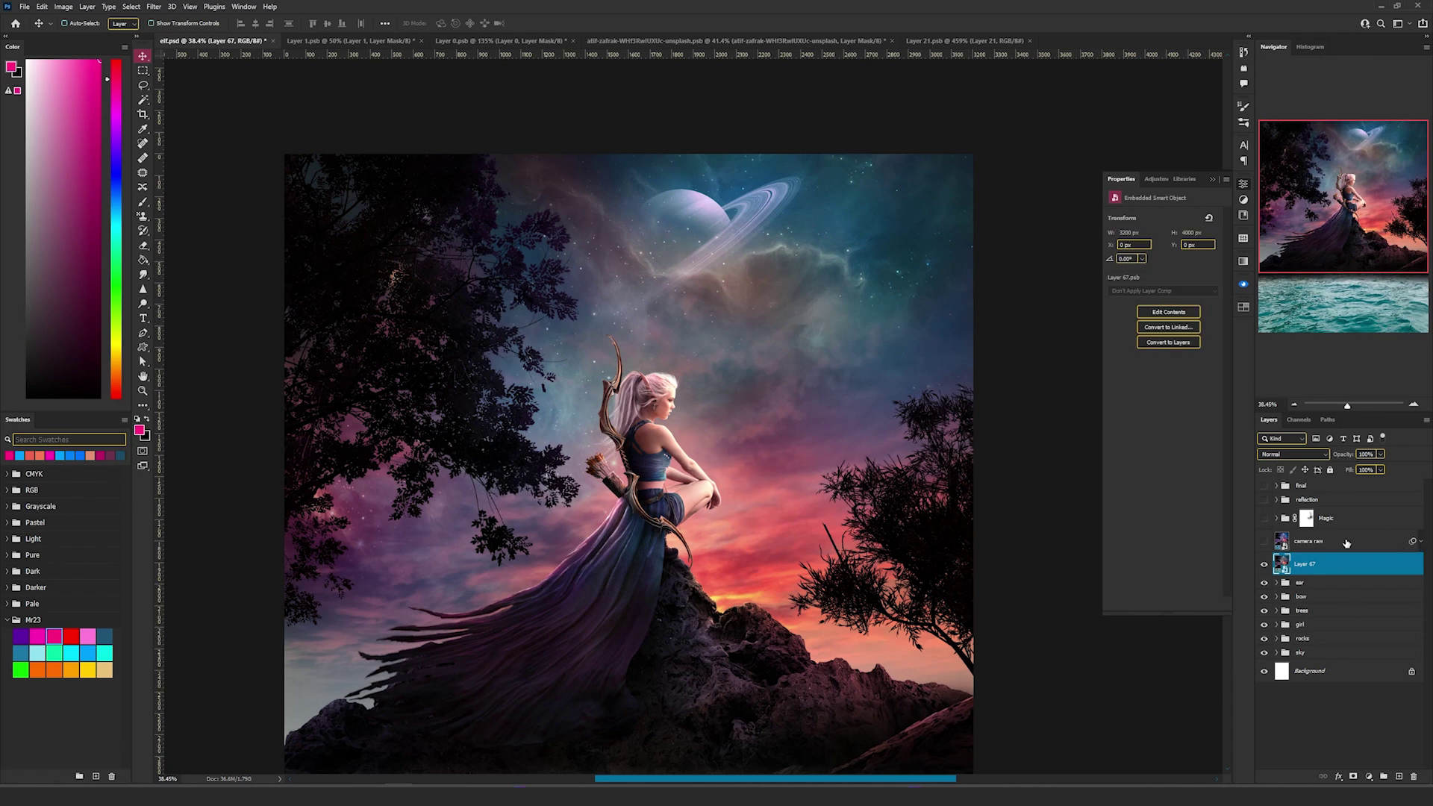
click(153, 6)
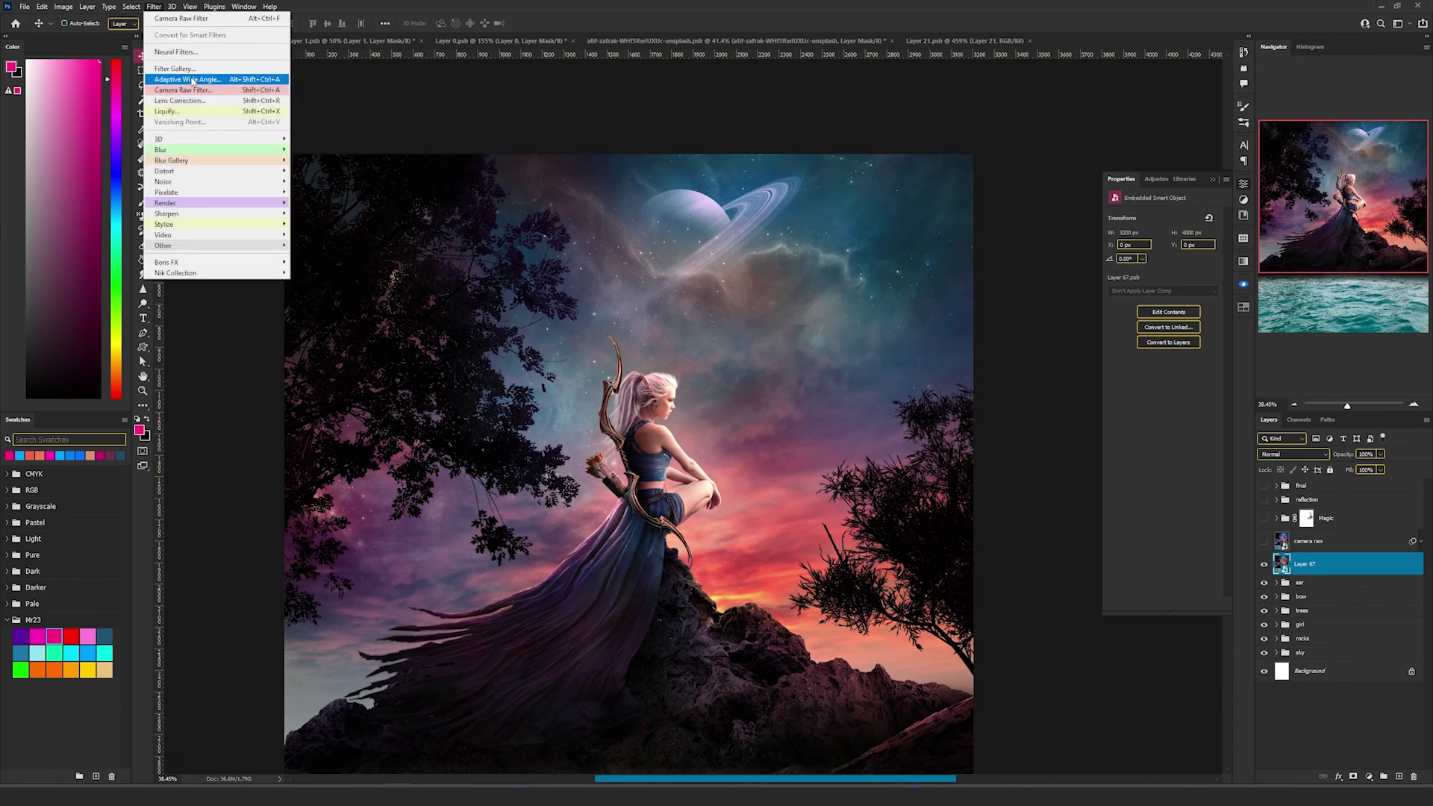
click(198, 91)
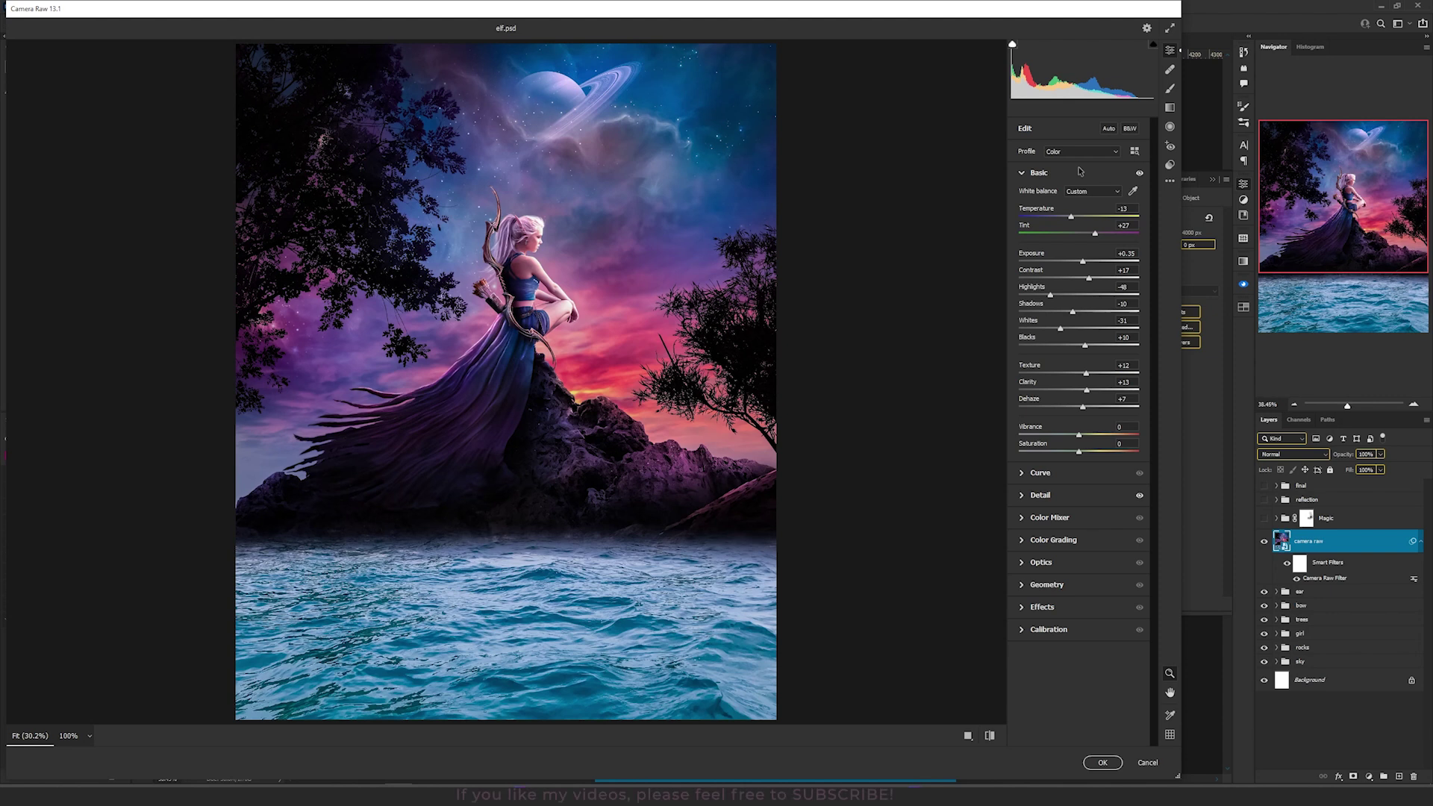
click(1076, 495)
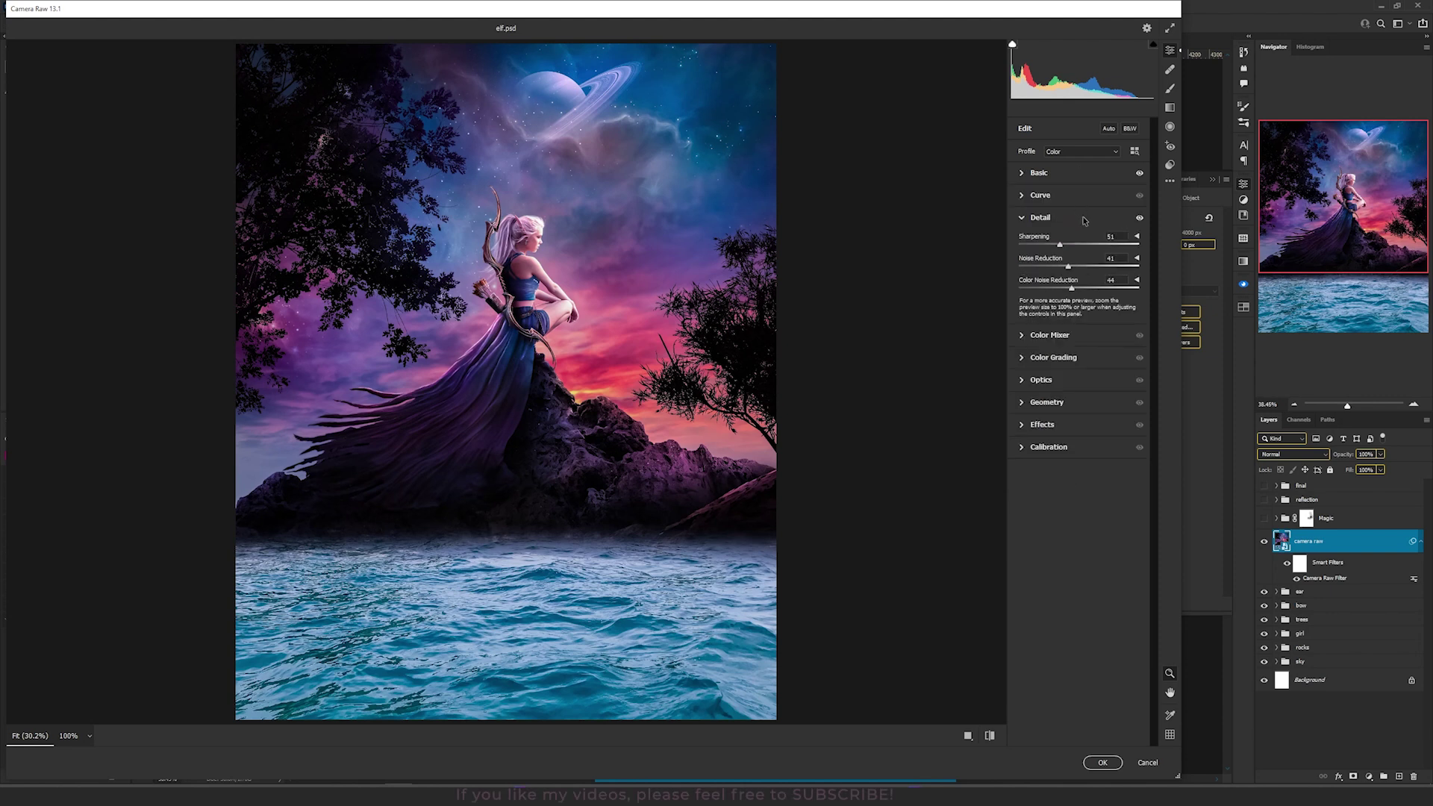
click(1103, 762)
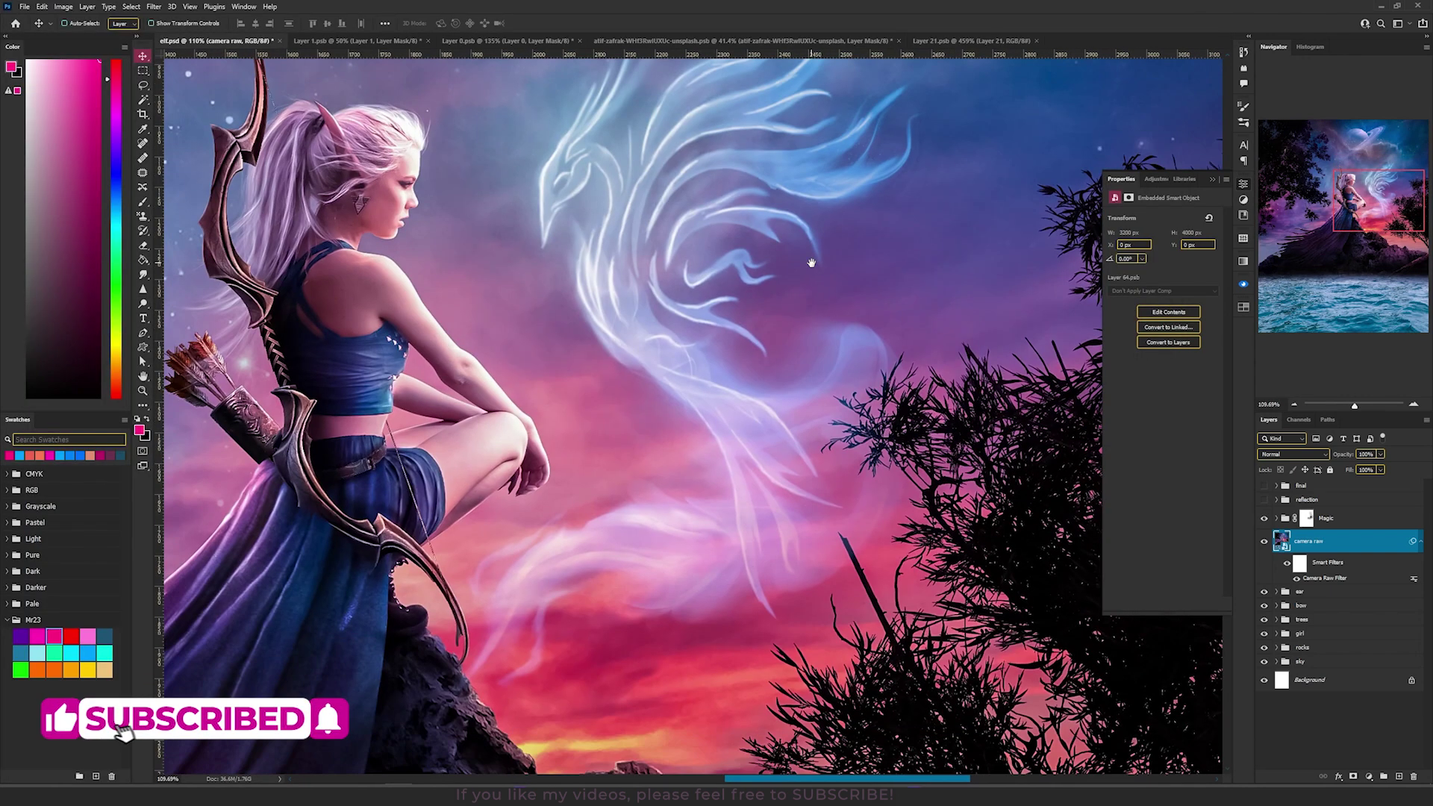
Select the Magic group that holds the glowing phoenix, undoing a test move of it
drag(812, 263, 812, 350)
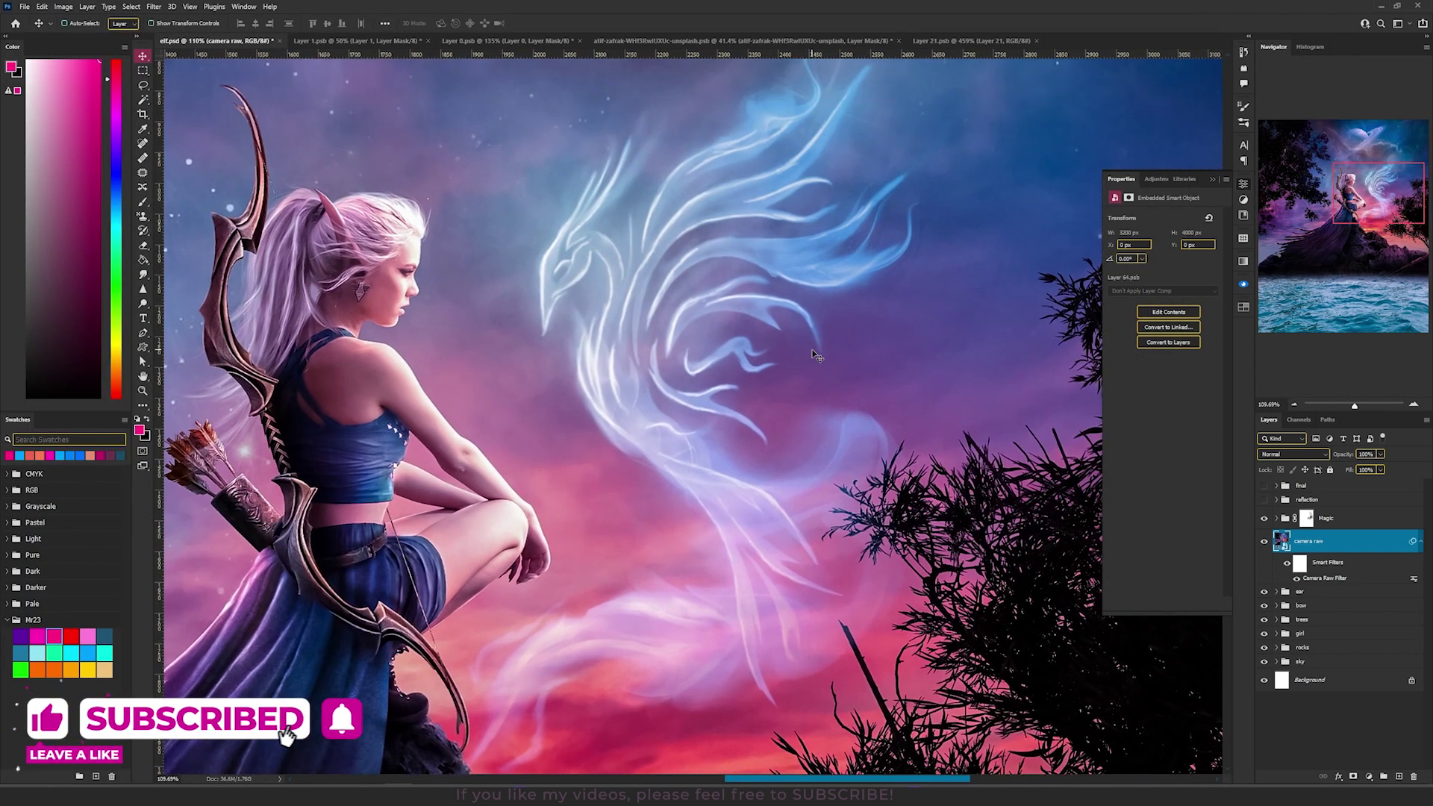
scroll(812, 349, down, 2)
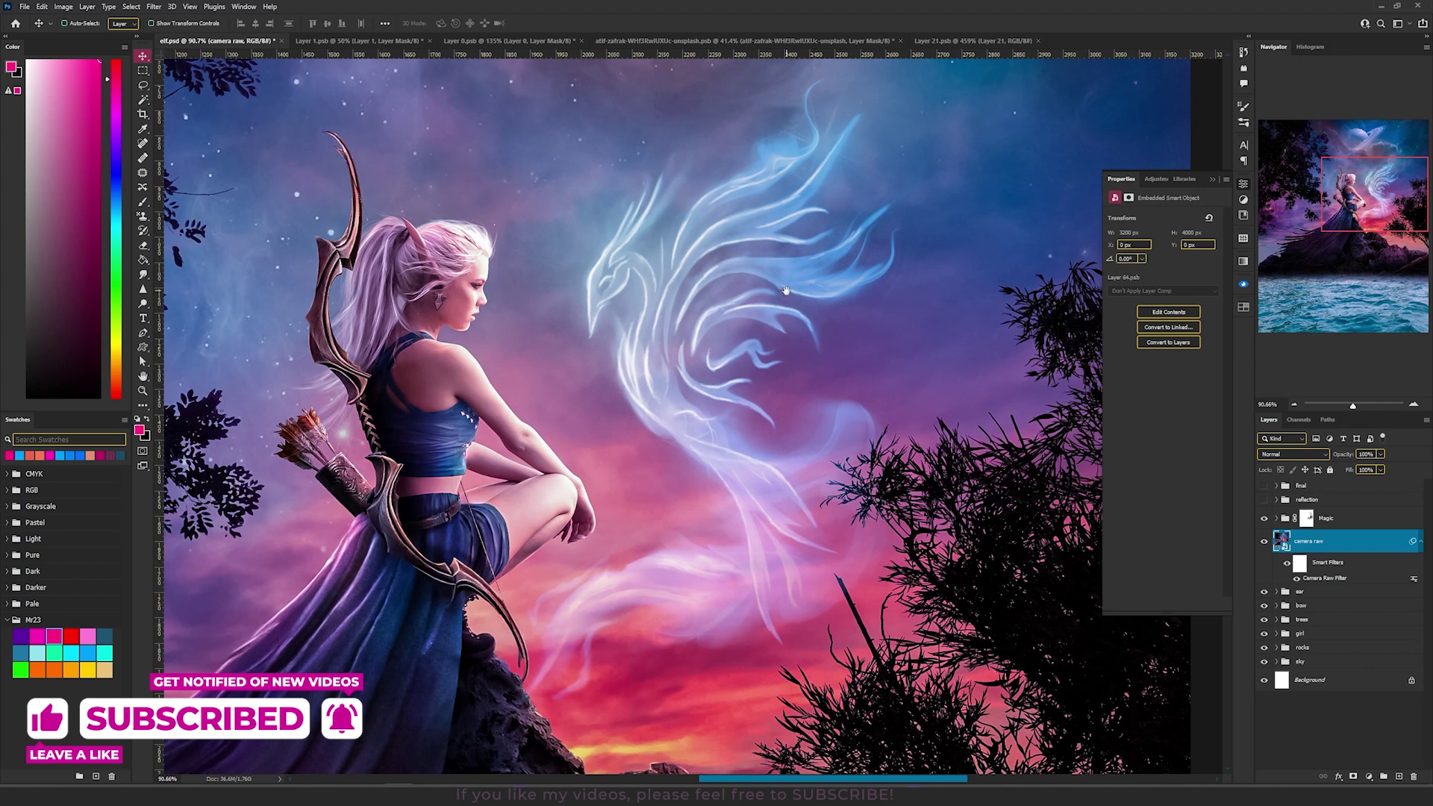
drag(786, 290, 751, 354)
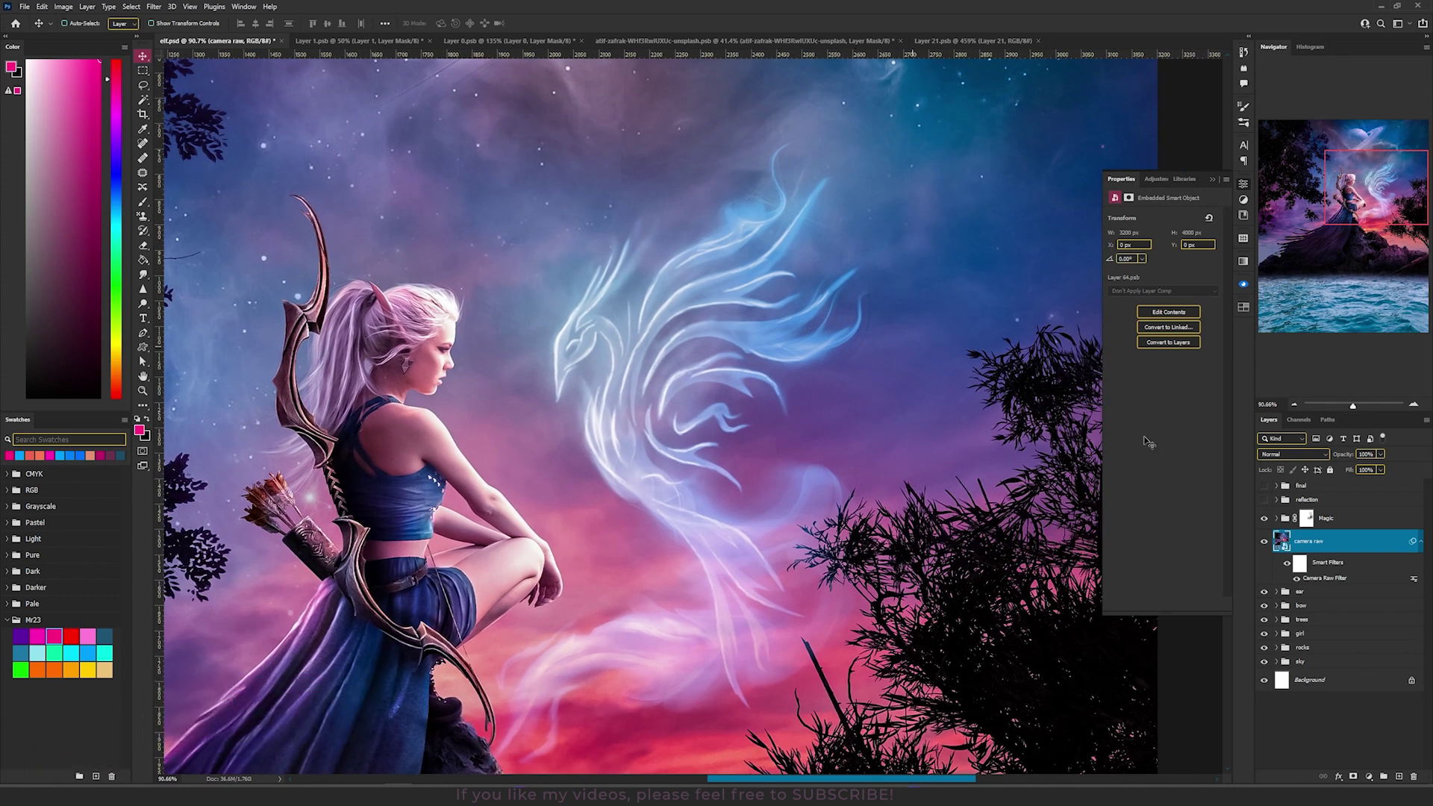
click(1342, 525)
drag(775, 299, 863, 253)
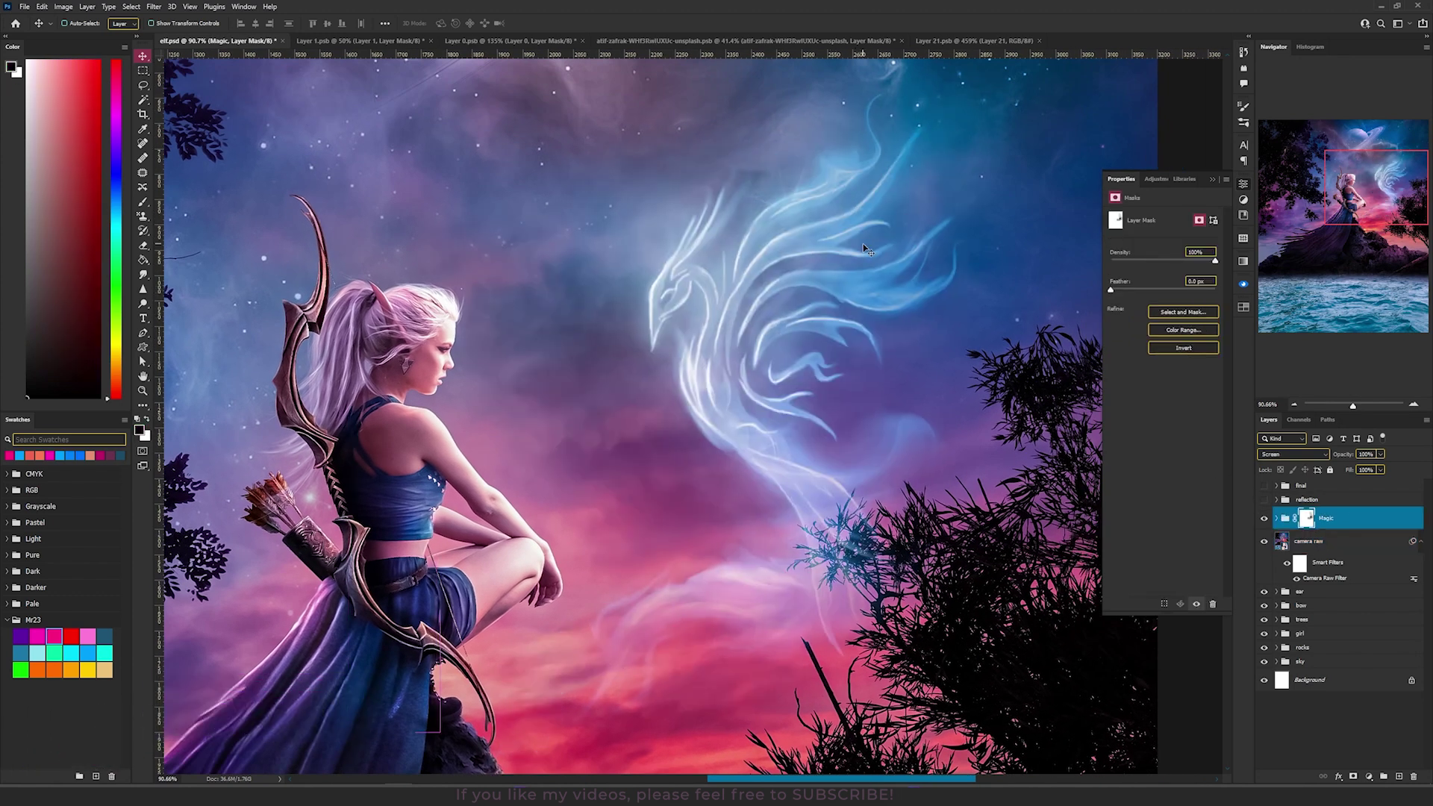
key(ctrl+z)
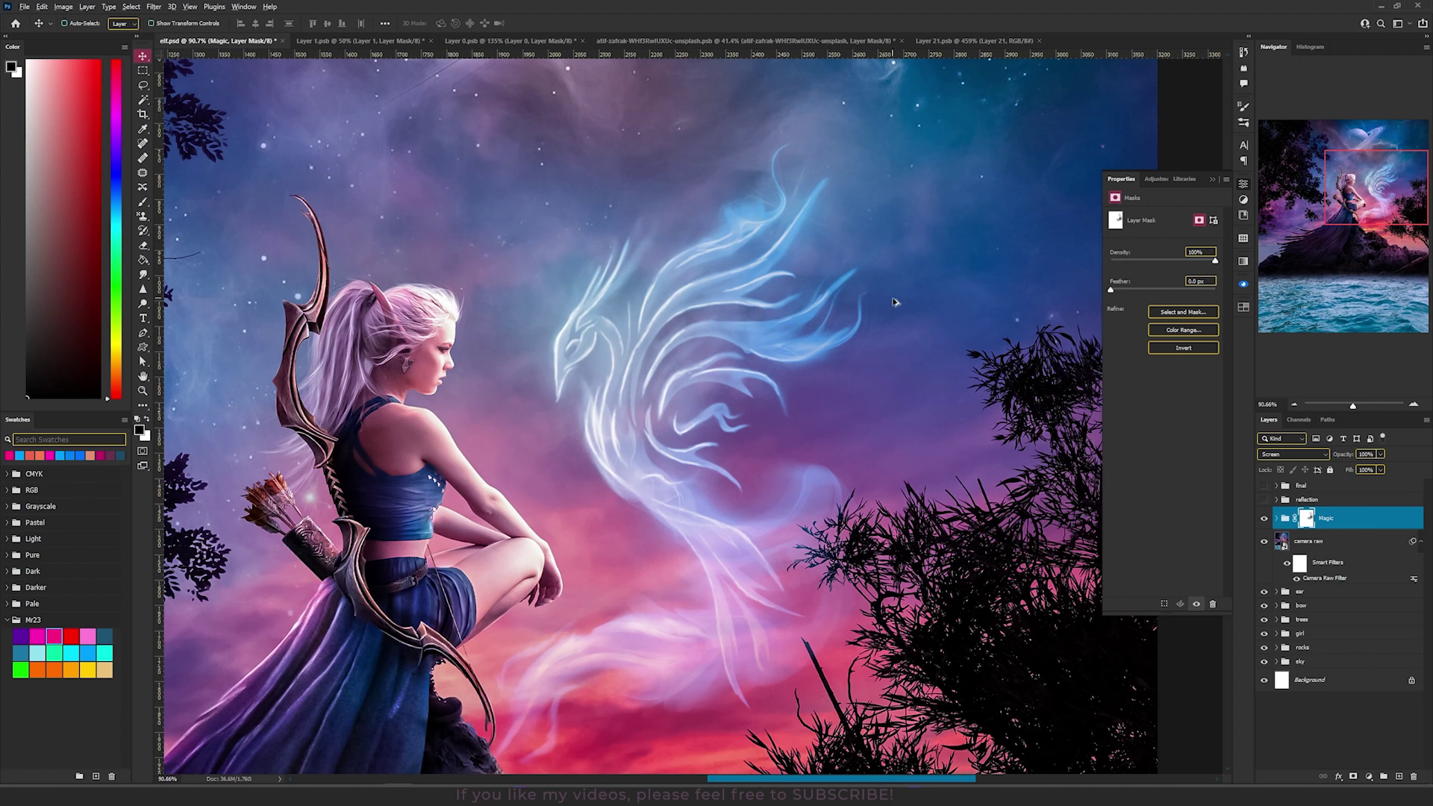
Stamp all visible layers into a new layer above the Magic group and convert it to a smart object
scroll(896, 302, down, 2)
scroll(895, 302, up, 1)
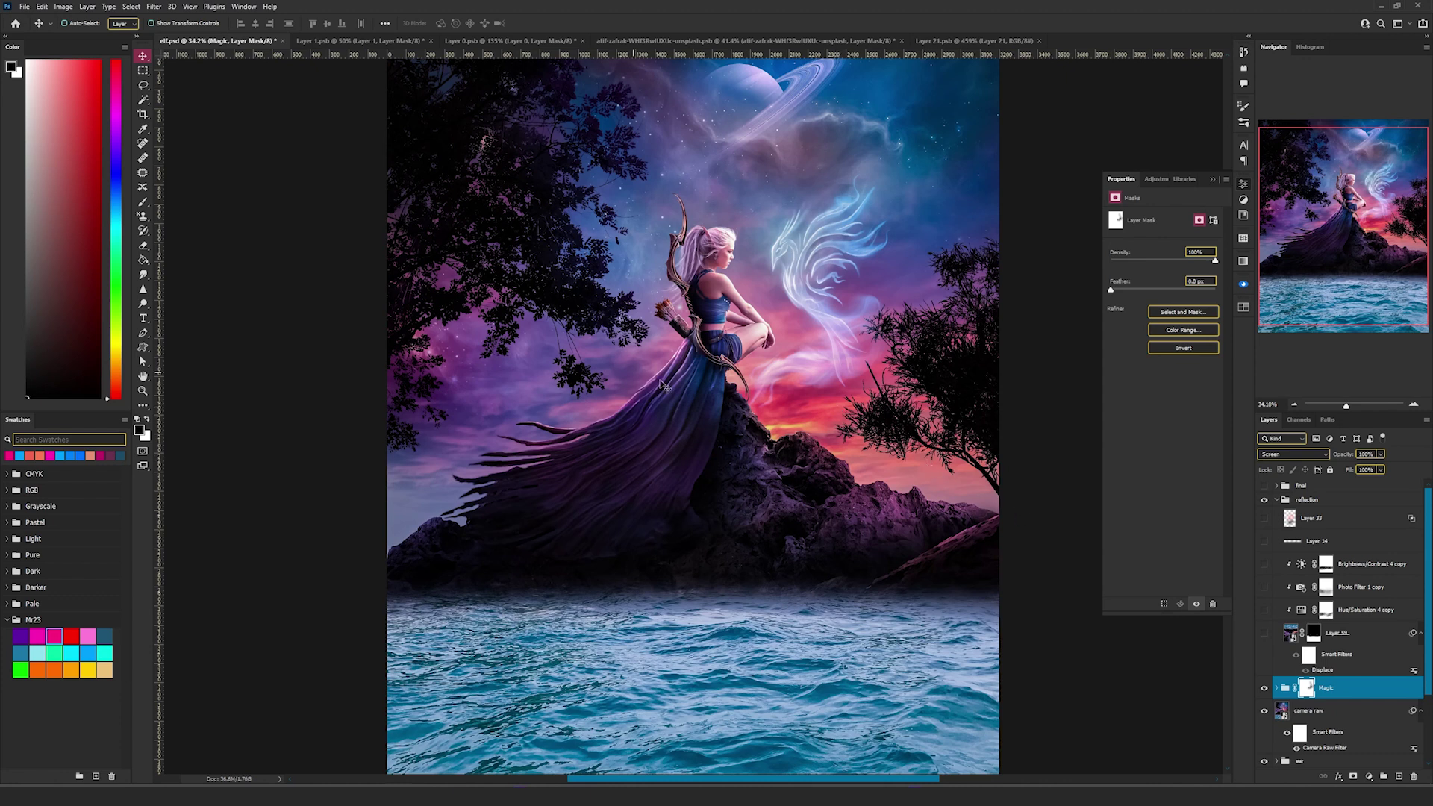
scroll(671, 388, down, 1)
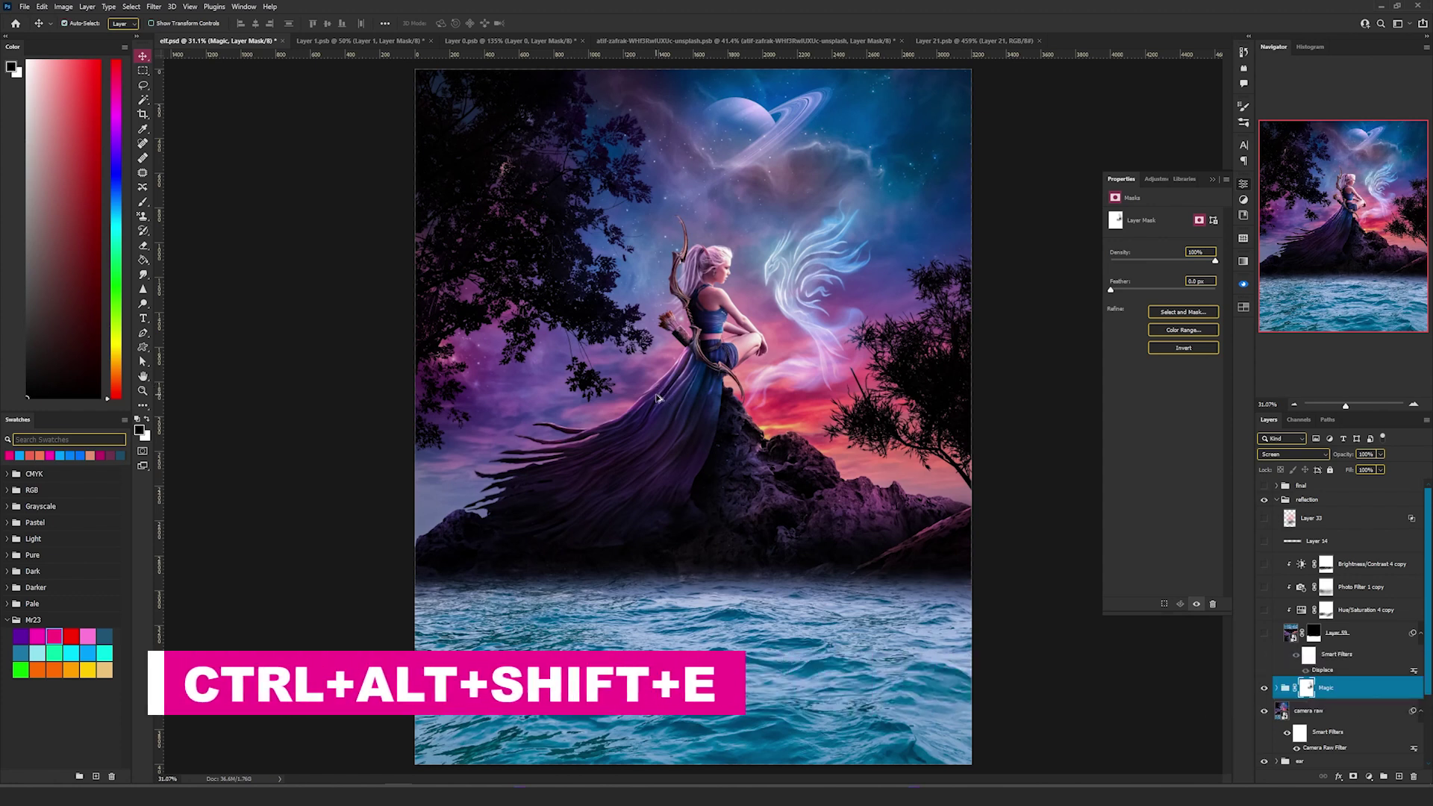
key(ctrl+alt+shift+e)
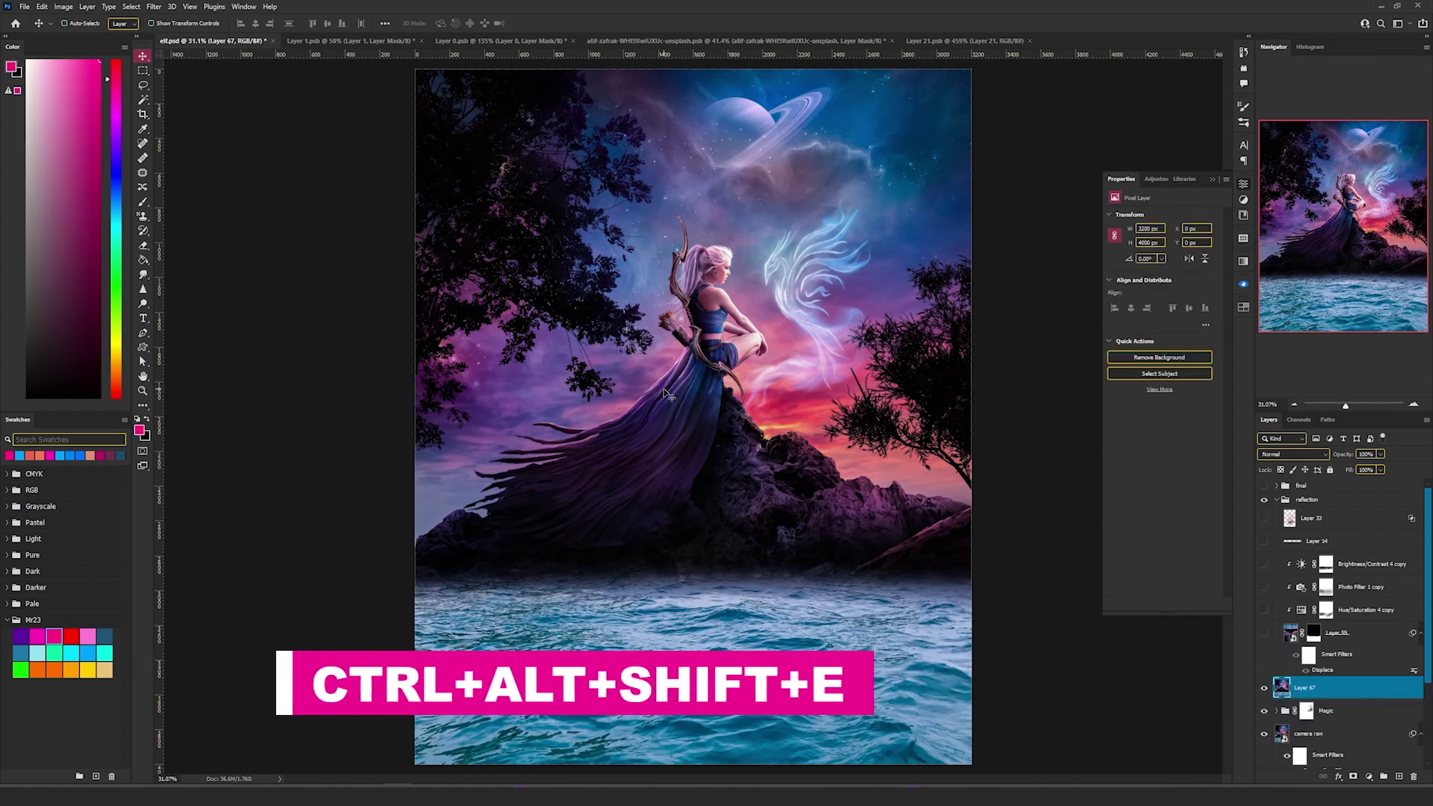
right_click(1328, 688)
click(1336, 371)
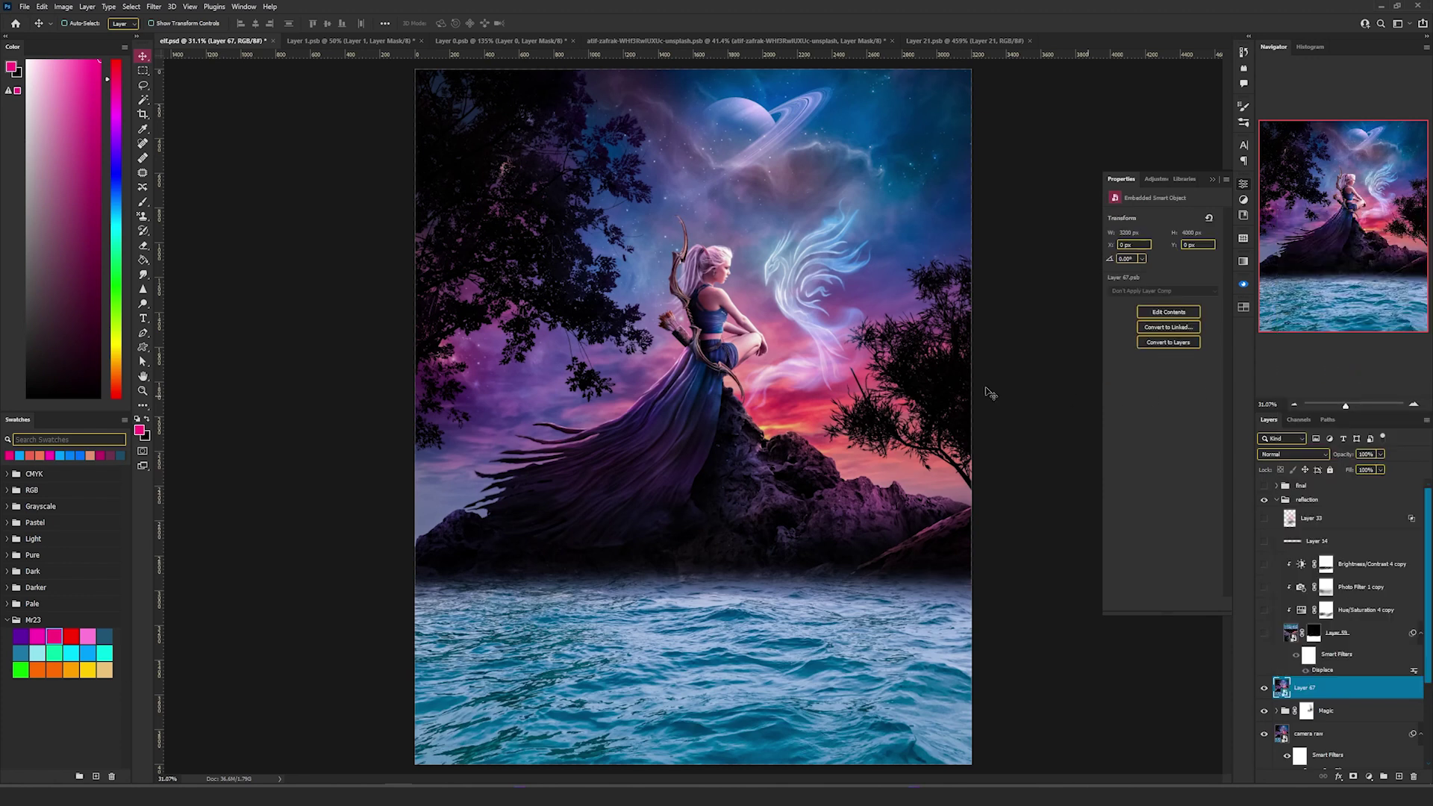
Flip the stamped smart object vertically with Free Transform to form the water reflection
key(ctrl+t)
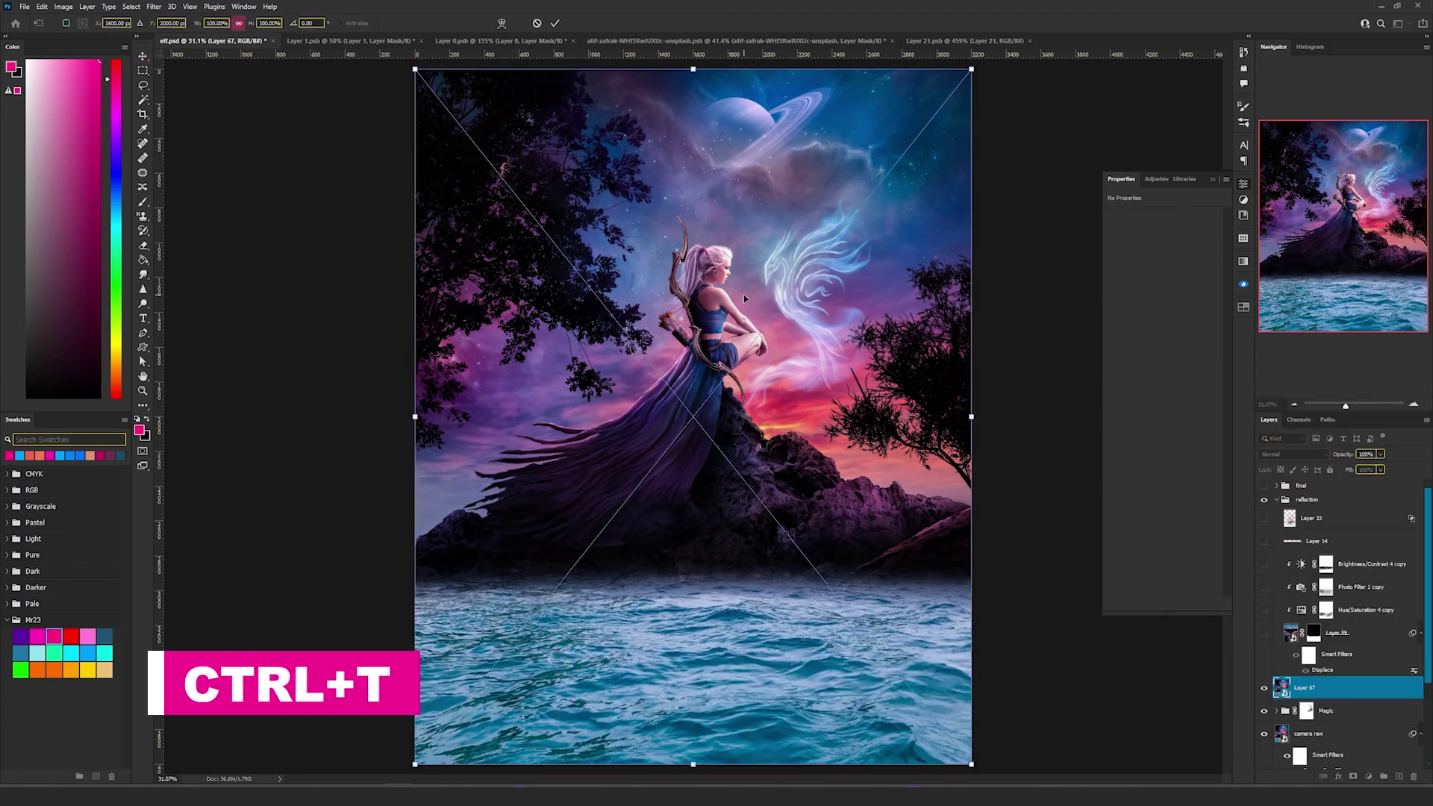
right_click(744, 294)
click(808, 510)
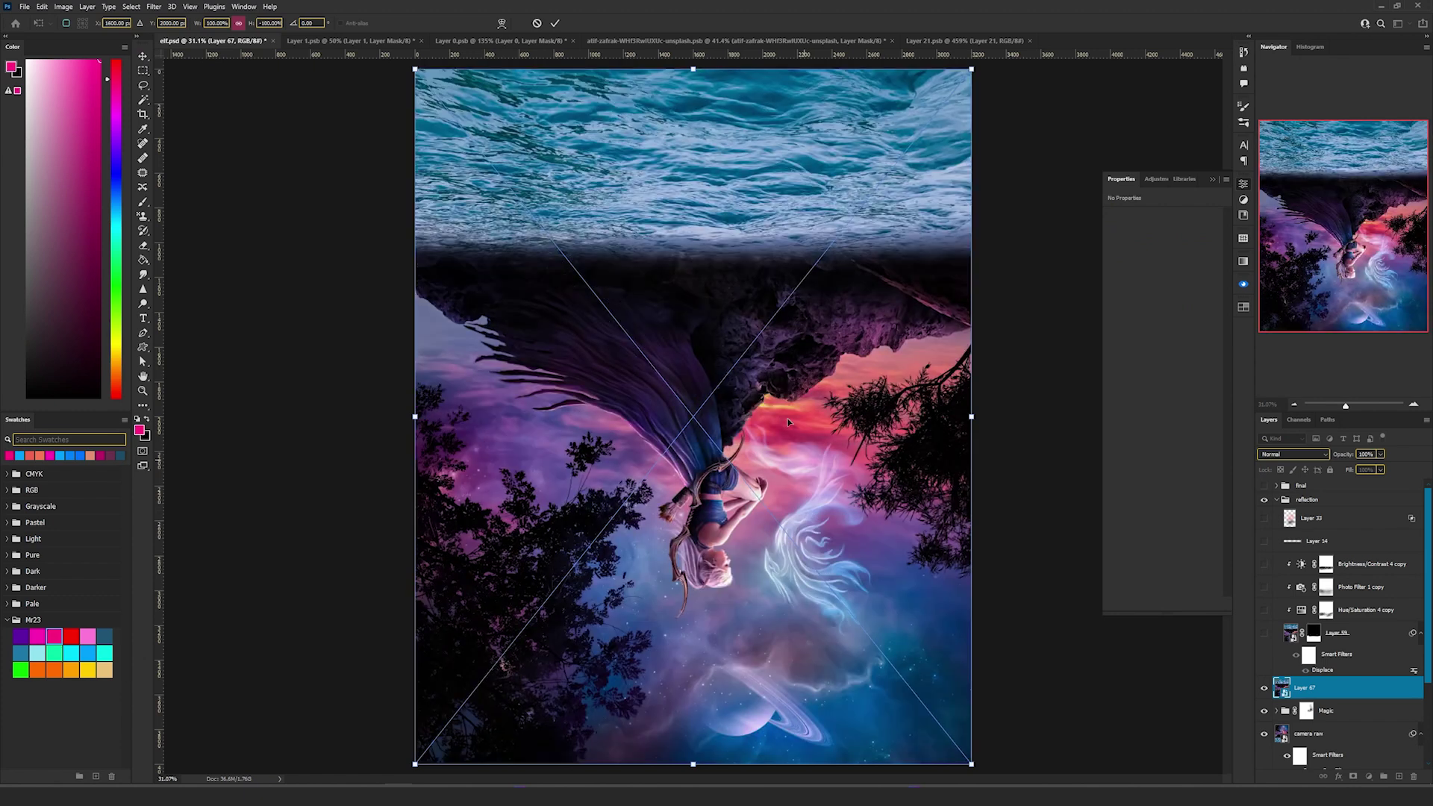
key(Return)
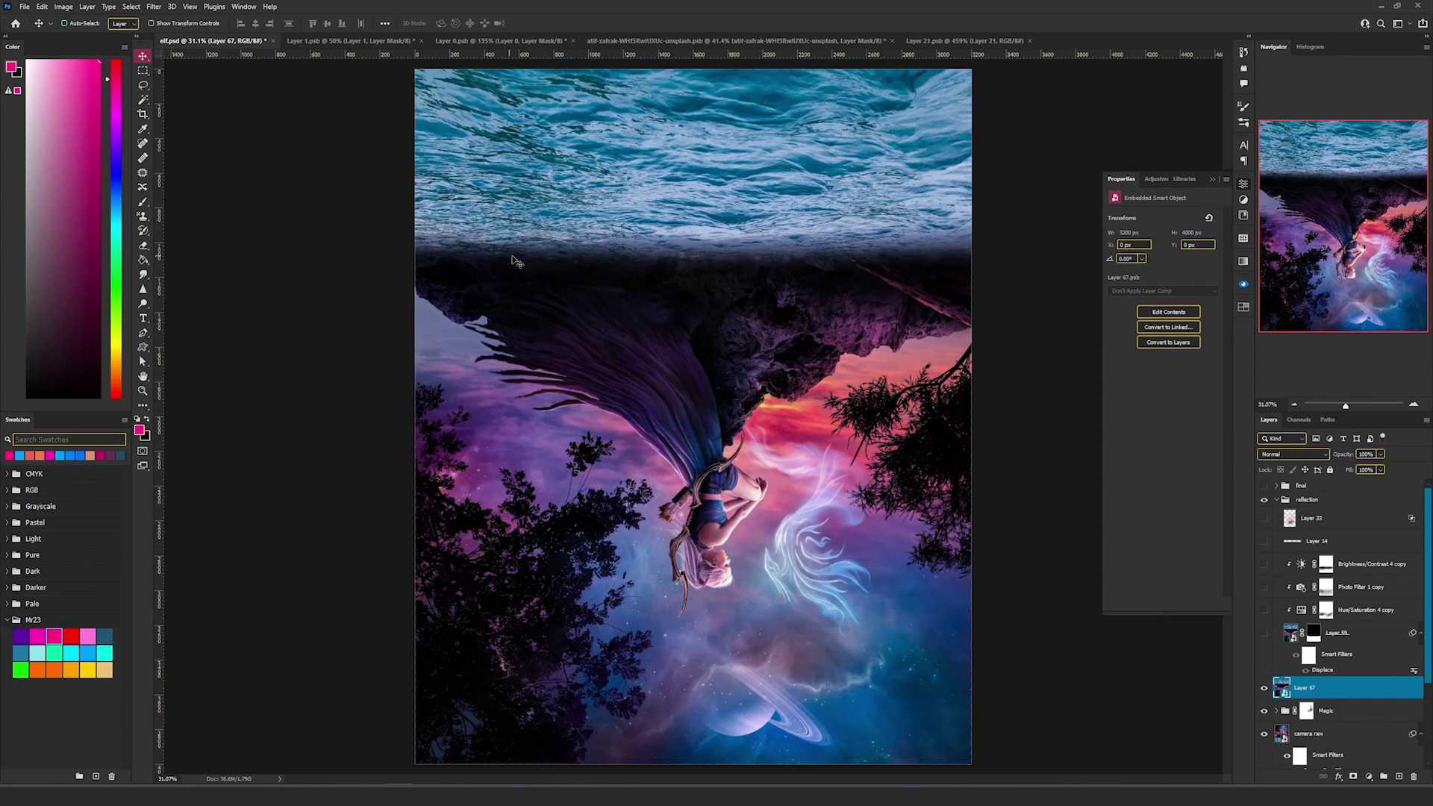
Distort the flipped layer with Displace at horizontal and vertical scale 10, Stretch To Fit and Repeat Edge Pixels, using the displacement PSD as map
click(157, 9)
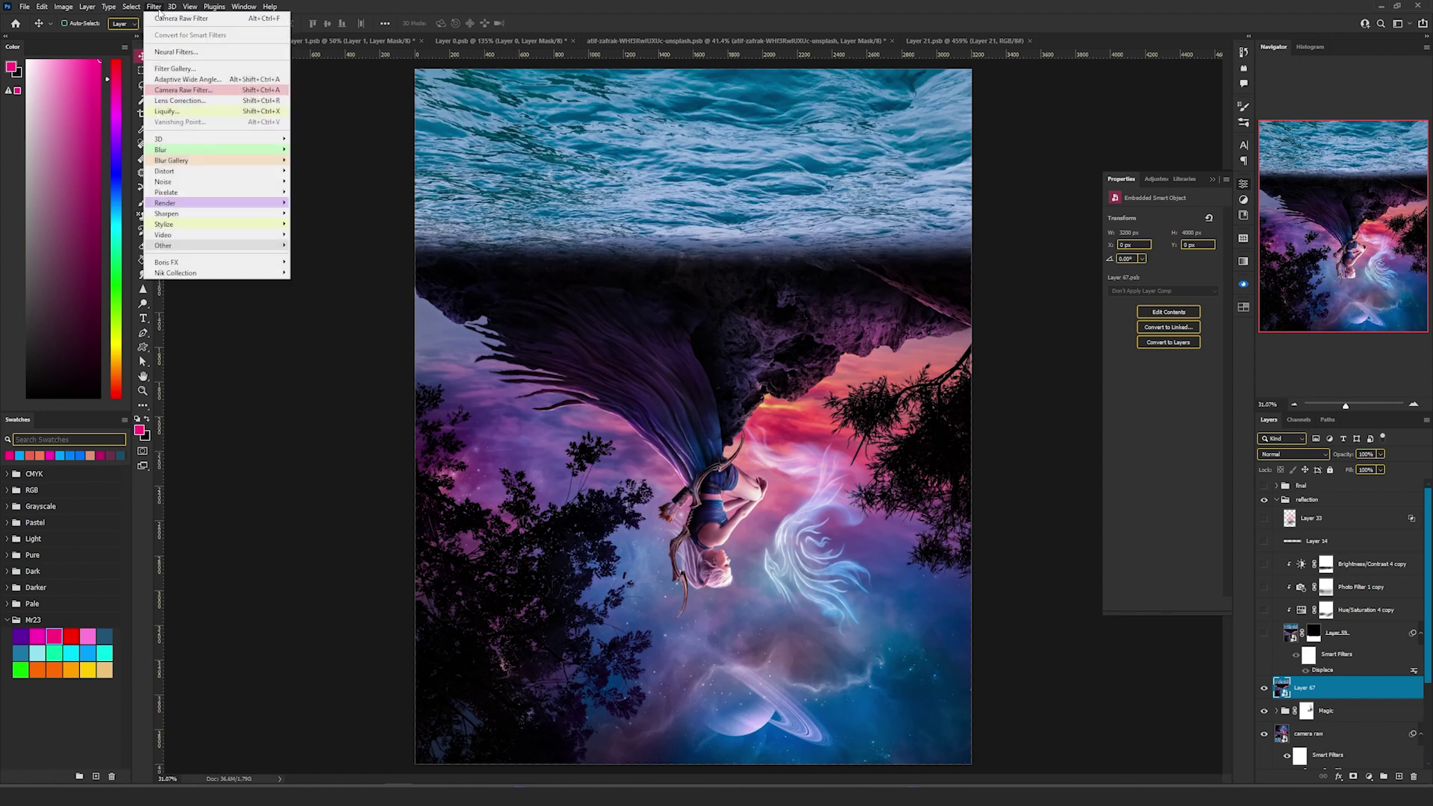
mouse_move(202, 177)
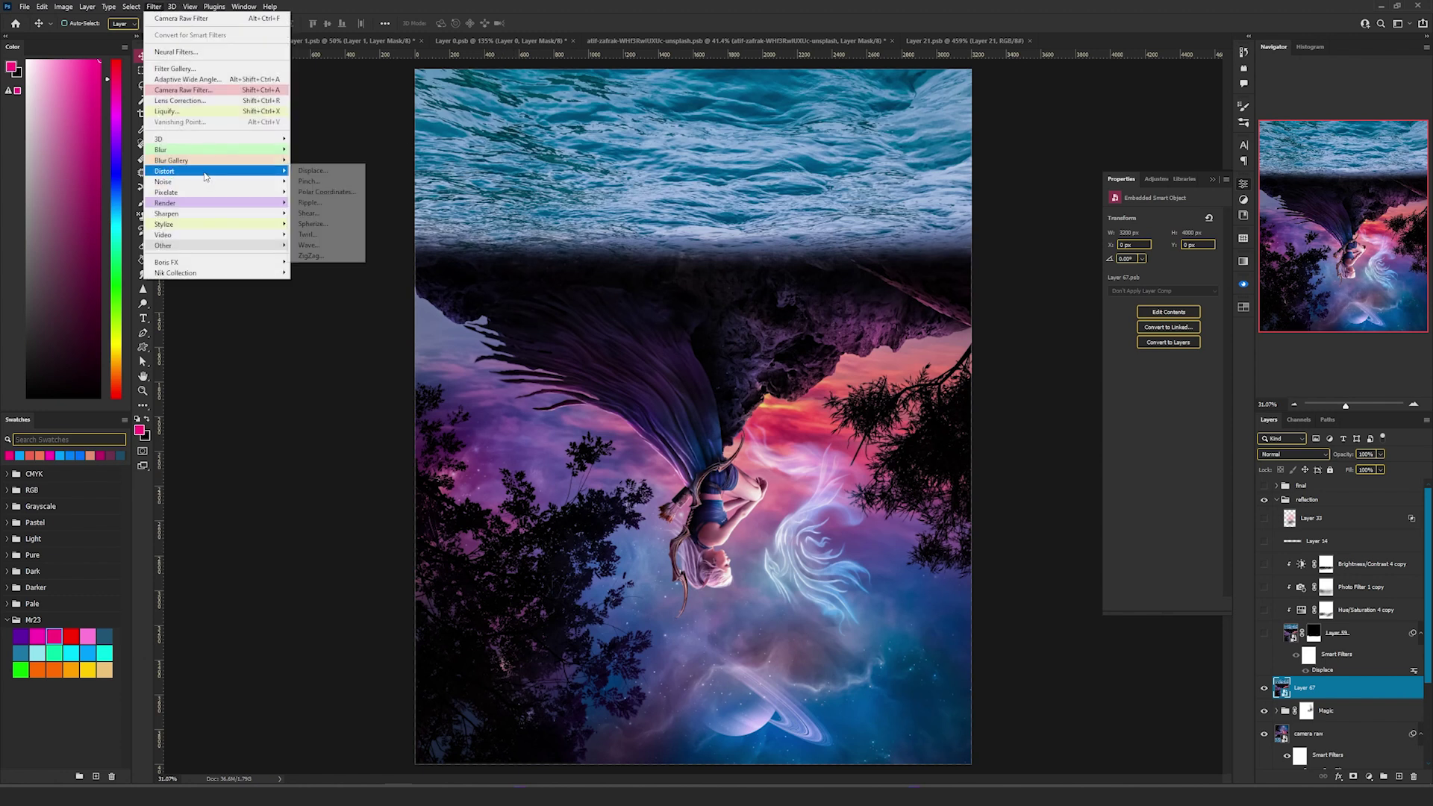
click(339, 172)
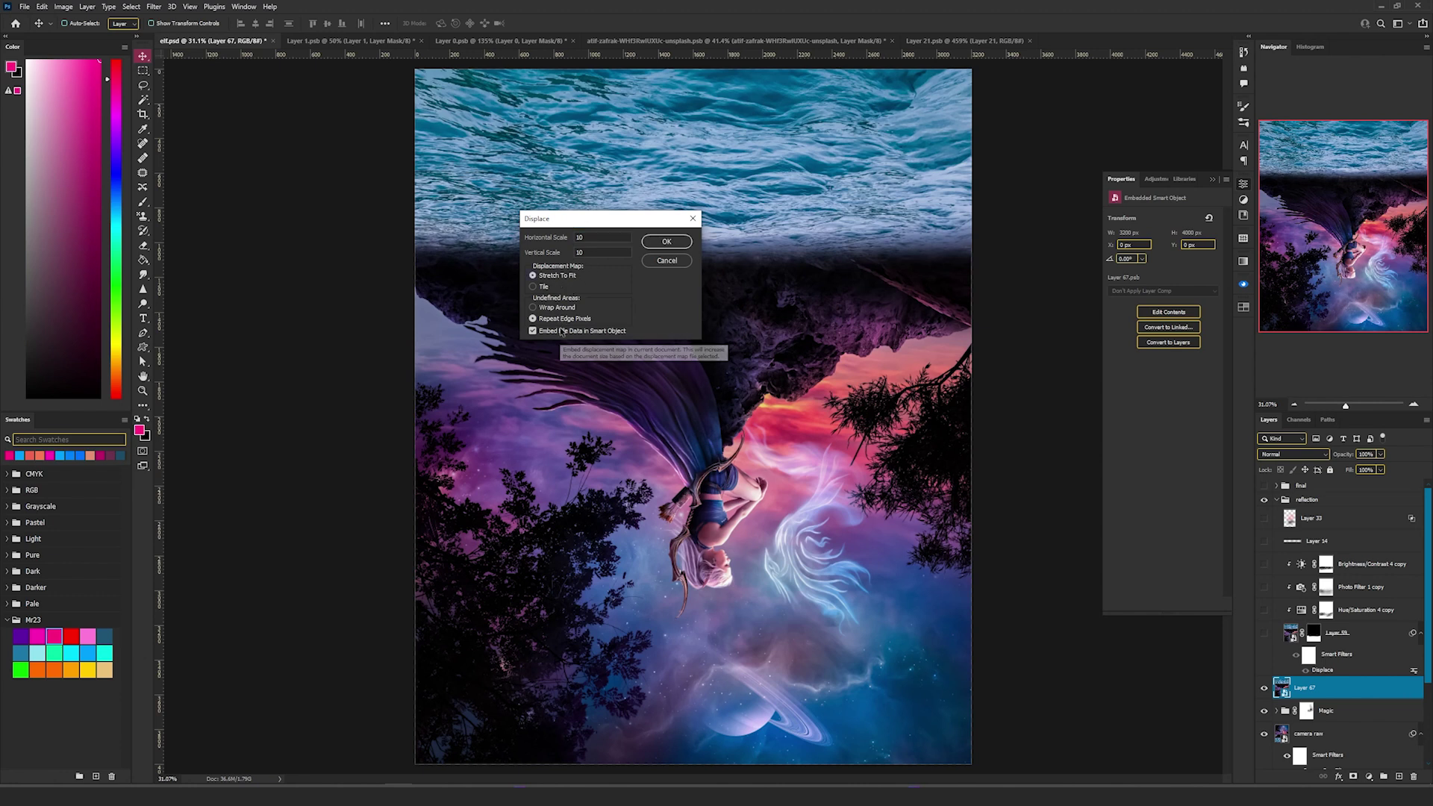
click(669, 242)
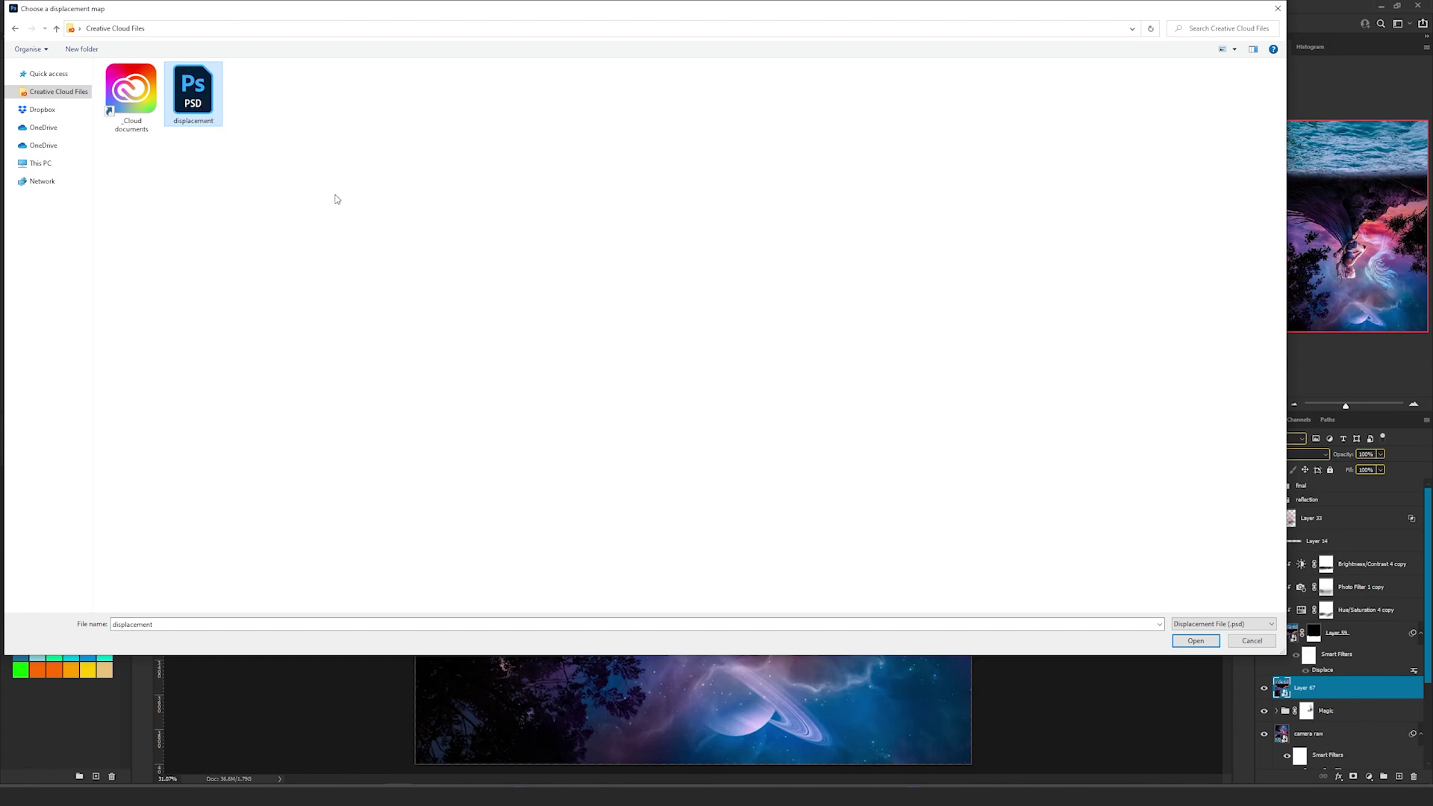
click(1195, 640)
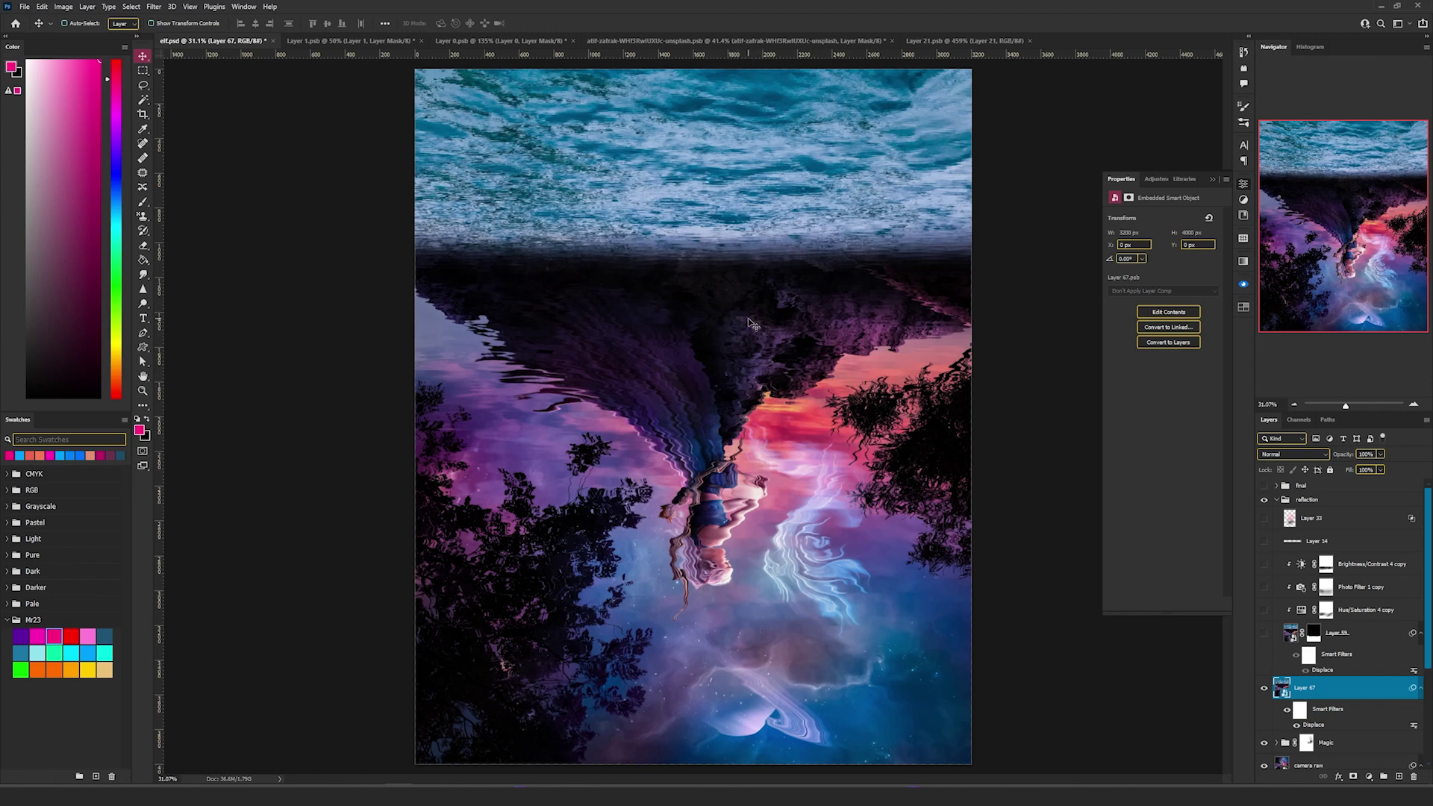
Move the flipped layer down so its rock base meets the original waterline, leaving its opacity at 100%
drag(752, 325, 755, 532)
click(1349, 465)
drag(866, 579, 892, 658)
click(1380, 455)
click(1412, 468)
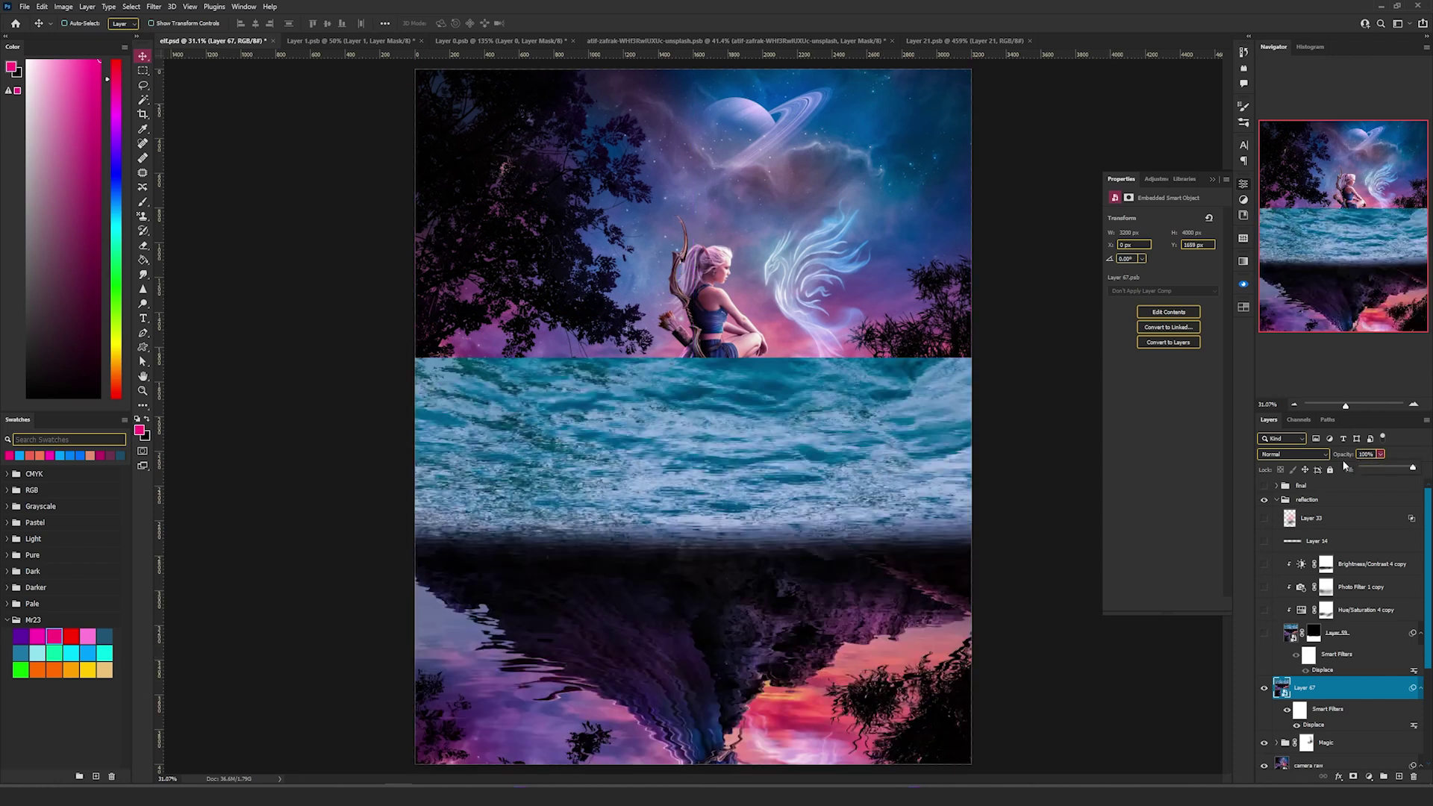
Add a mask to the flipped layer and brush black over its upper water area to uncover the original scene above the waterline
click(1367, 779)
key(b)
key(d)
key(x)
mouse_move(423, 352)
mouse_down()
mouse_move(741, 349)
mouse_move(214, 394)
mouse_move(573, 381)
mouse_move(857, 429)
mouse_move(1157, 358)
mouse_up()
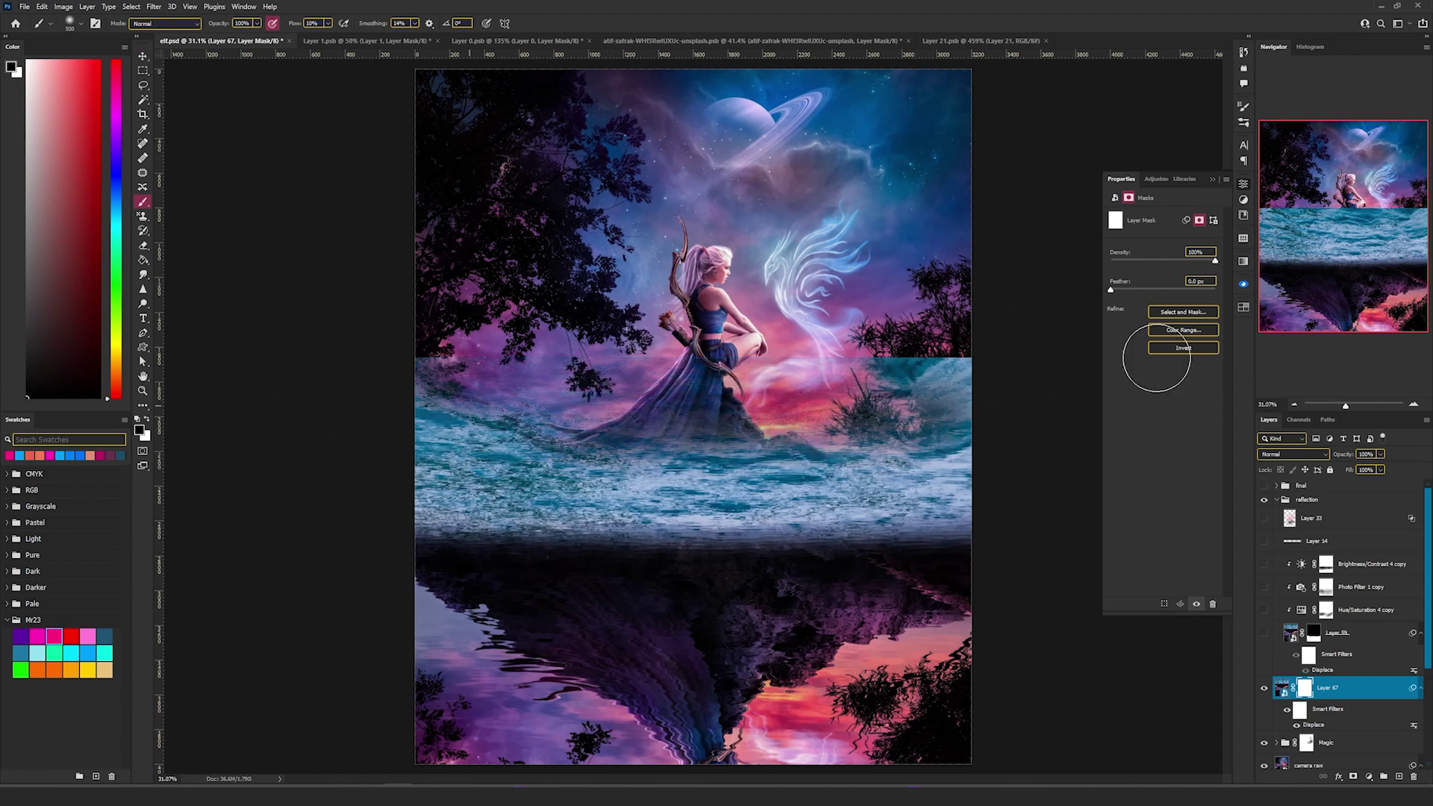
drag(473, 433, 982, 403)
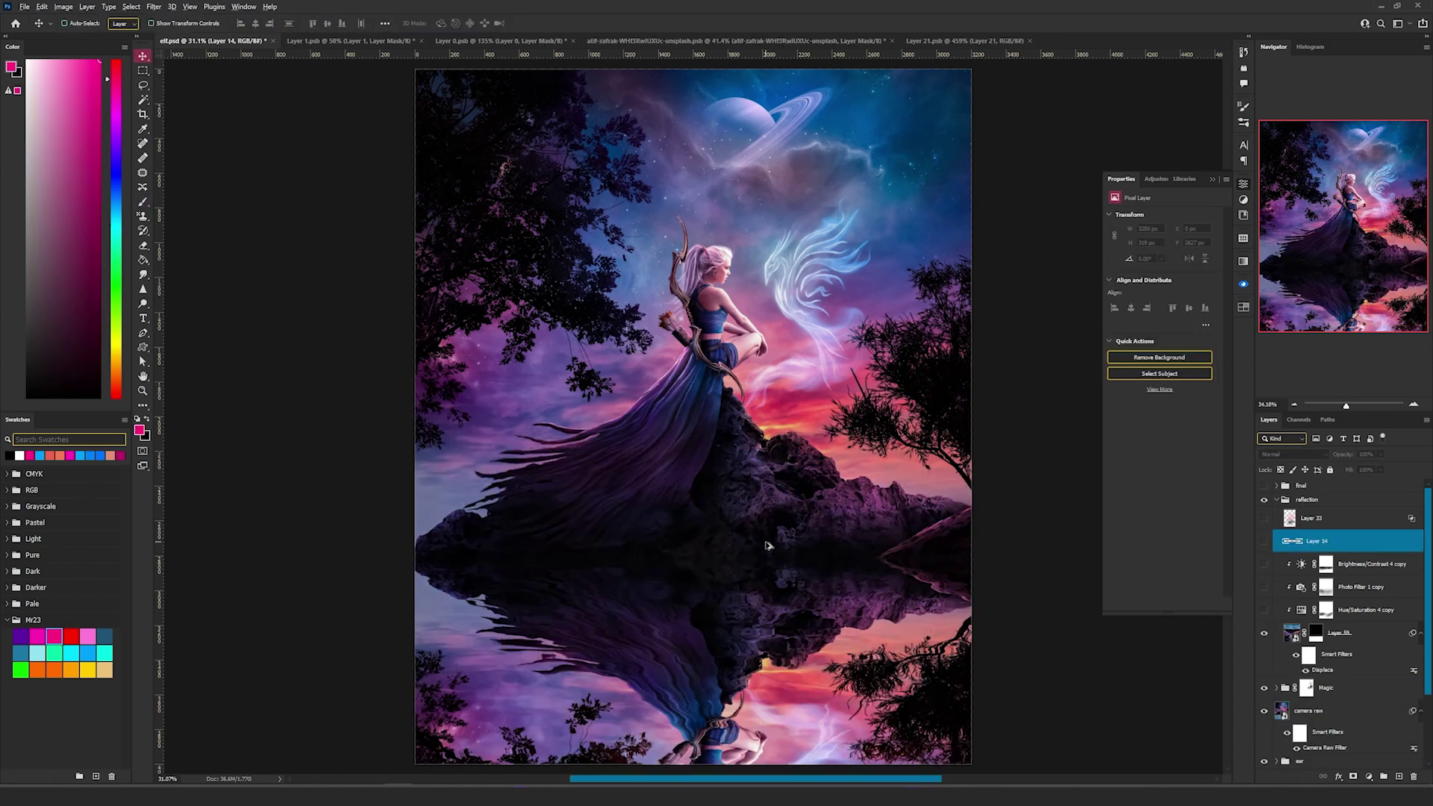
scroll(769, 545, up, 3)
scroll(768, 546, down, 2)
scroll(769, 545, down, 2)
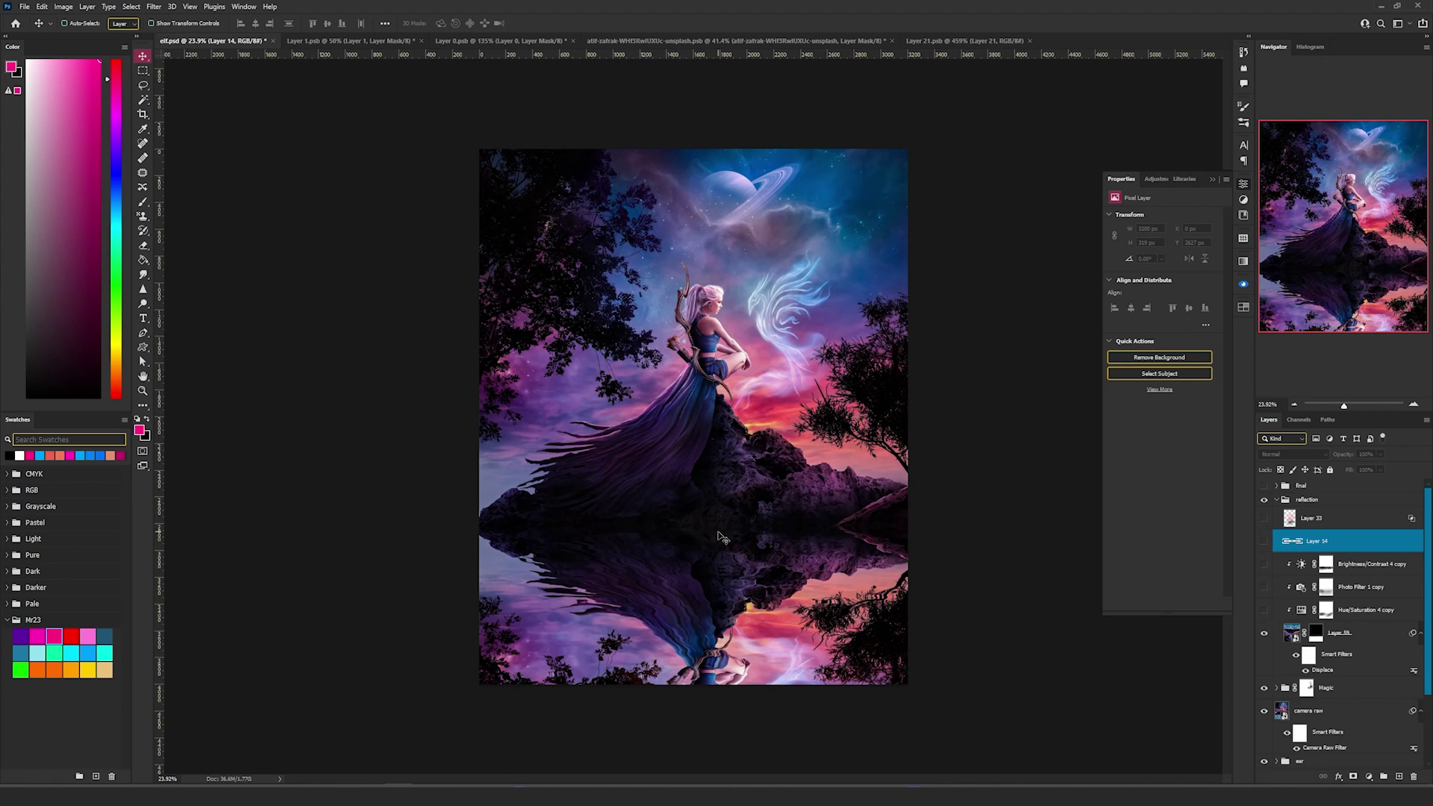
Darken and tint the reflection by showing its clipped Hue/Saturation 4 copy, blue Photo Filter 1 copy and Brightness/Contrast 4 copy adjustments
scroll(719, 537, up, 2)
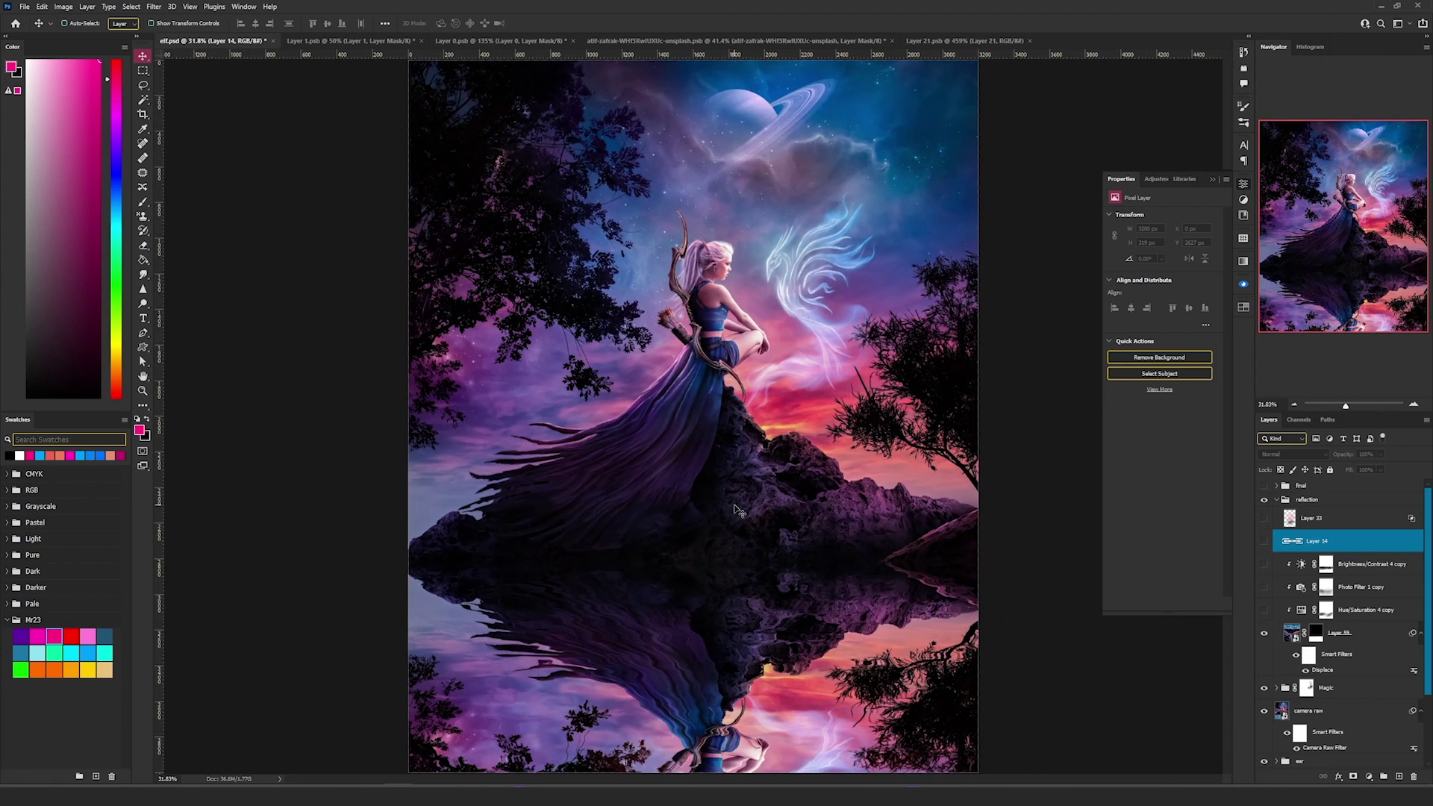
click(1318, 611)
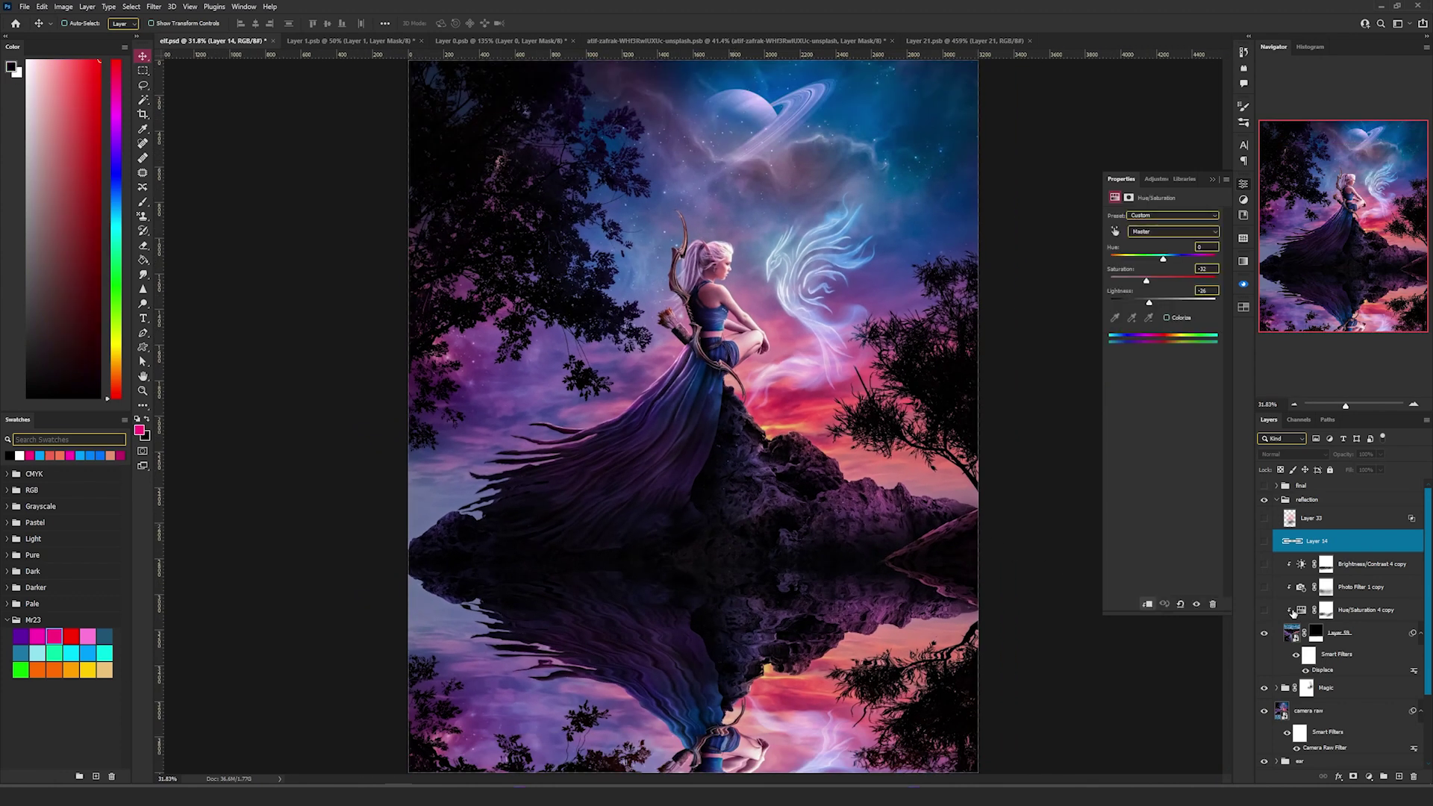
click(1264, 610)
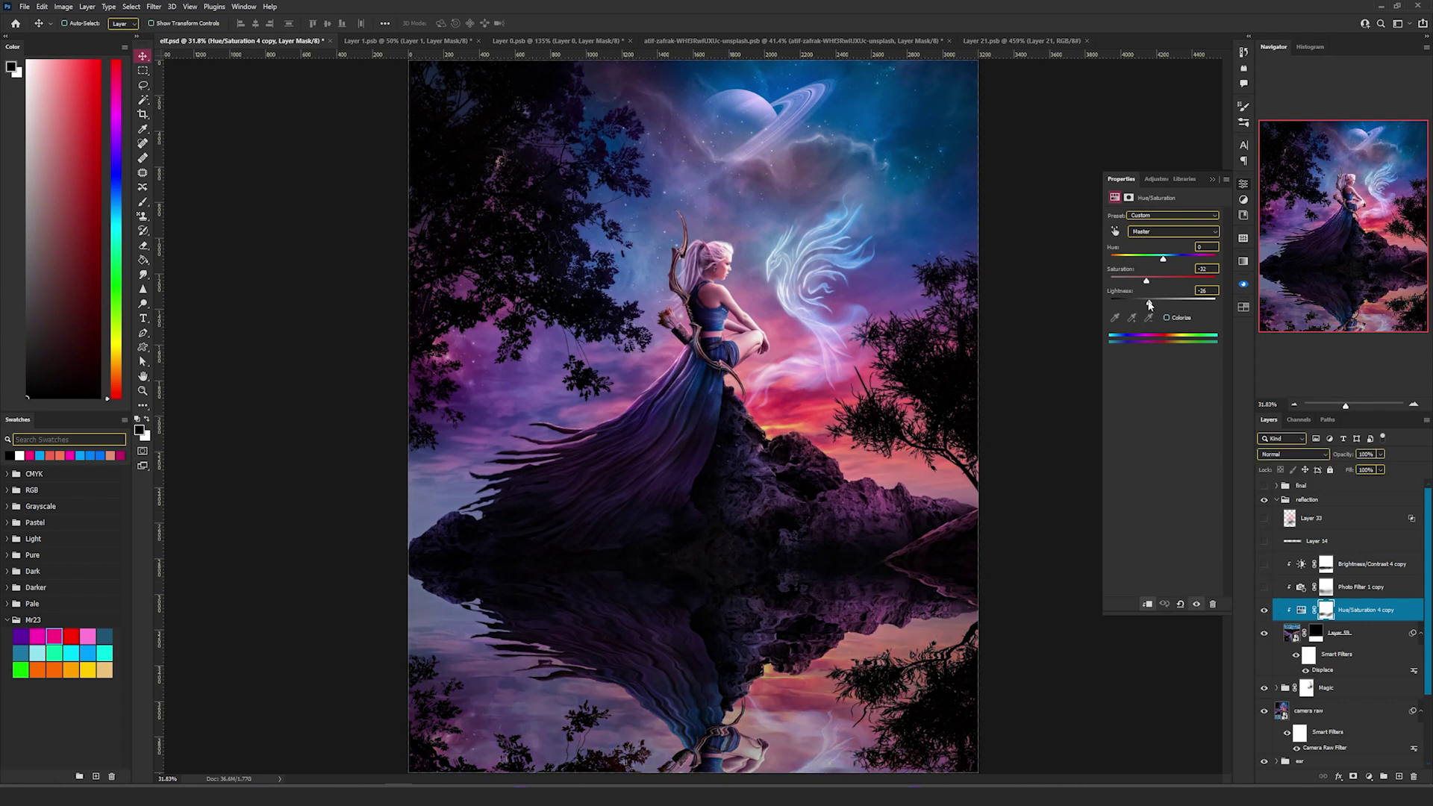
click(1265, 587)
click(1302, 588)
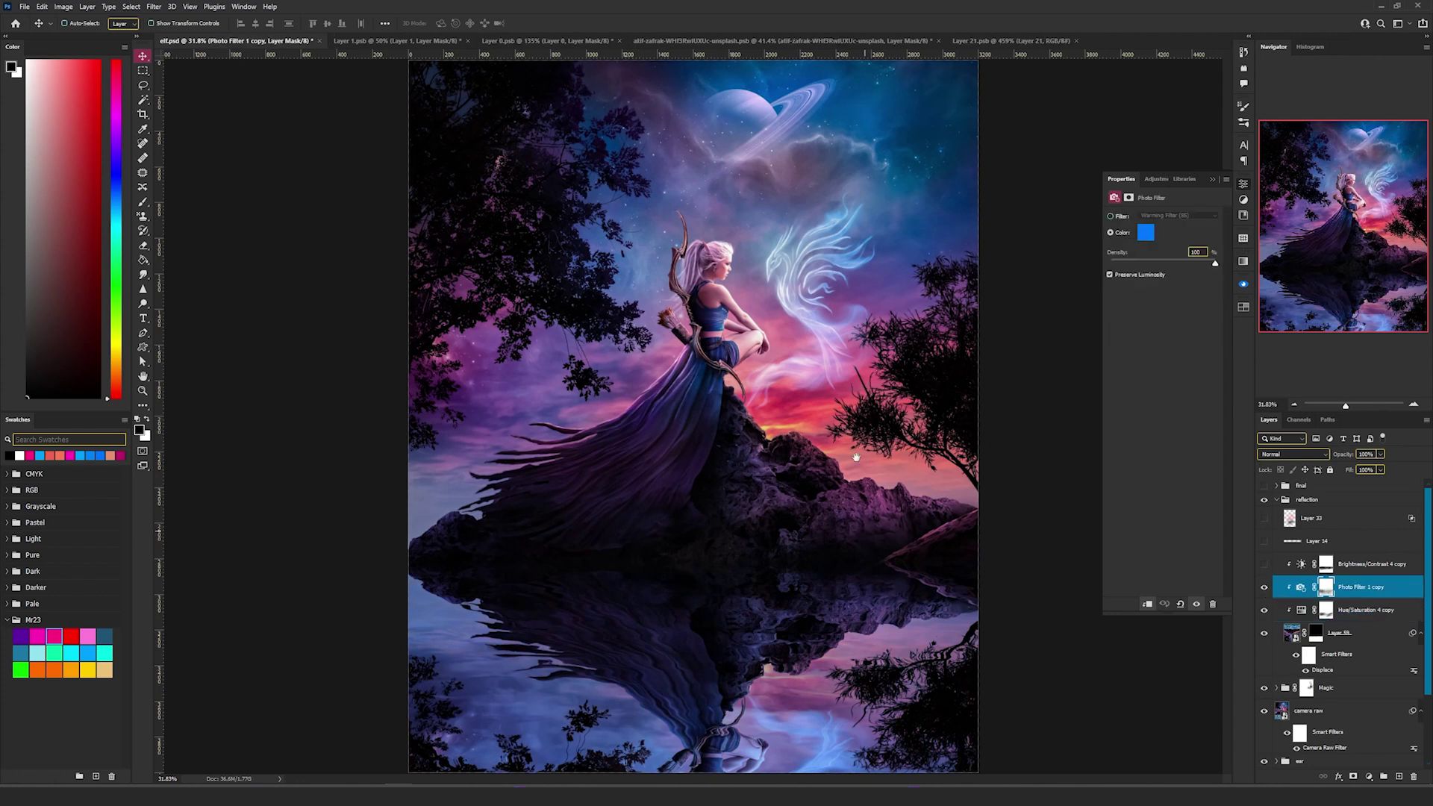
click(1264, 565)
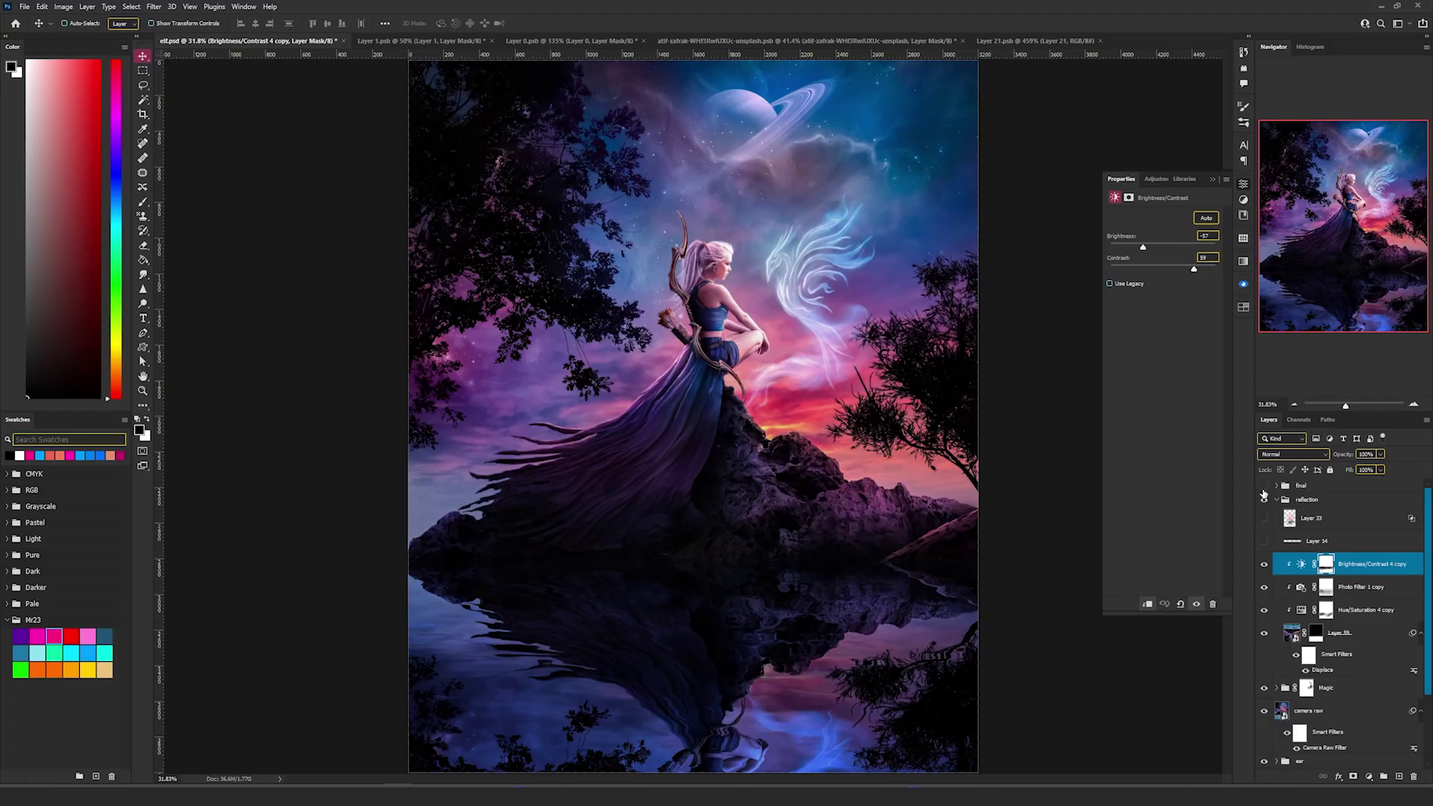
Show Layer 14 along the waterline and the Color Dodge glow layer, Layer 33, and select Layer 33
click(1284, 541)
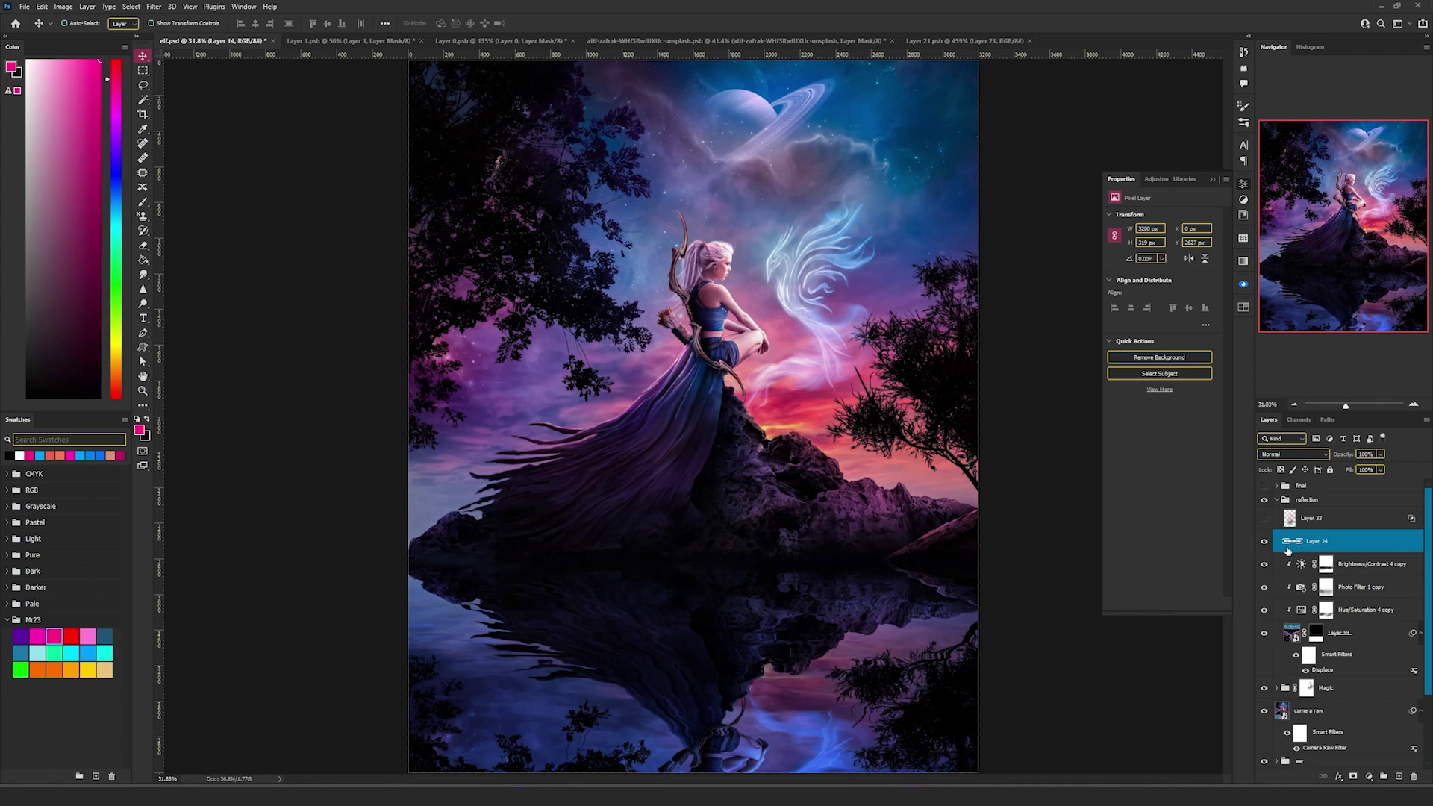
scroll(917, 598, up, 6)
scroll(917, 597, down, 5)
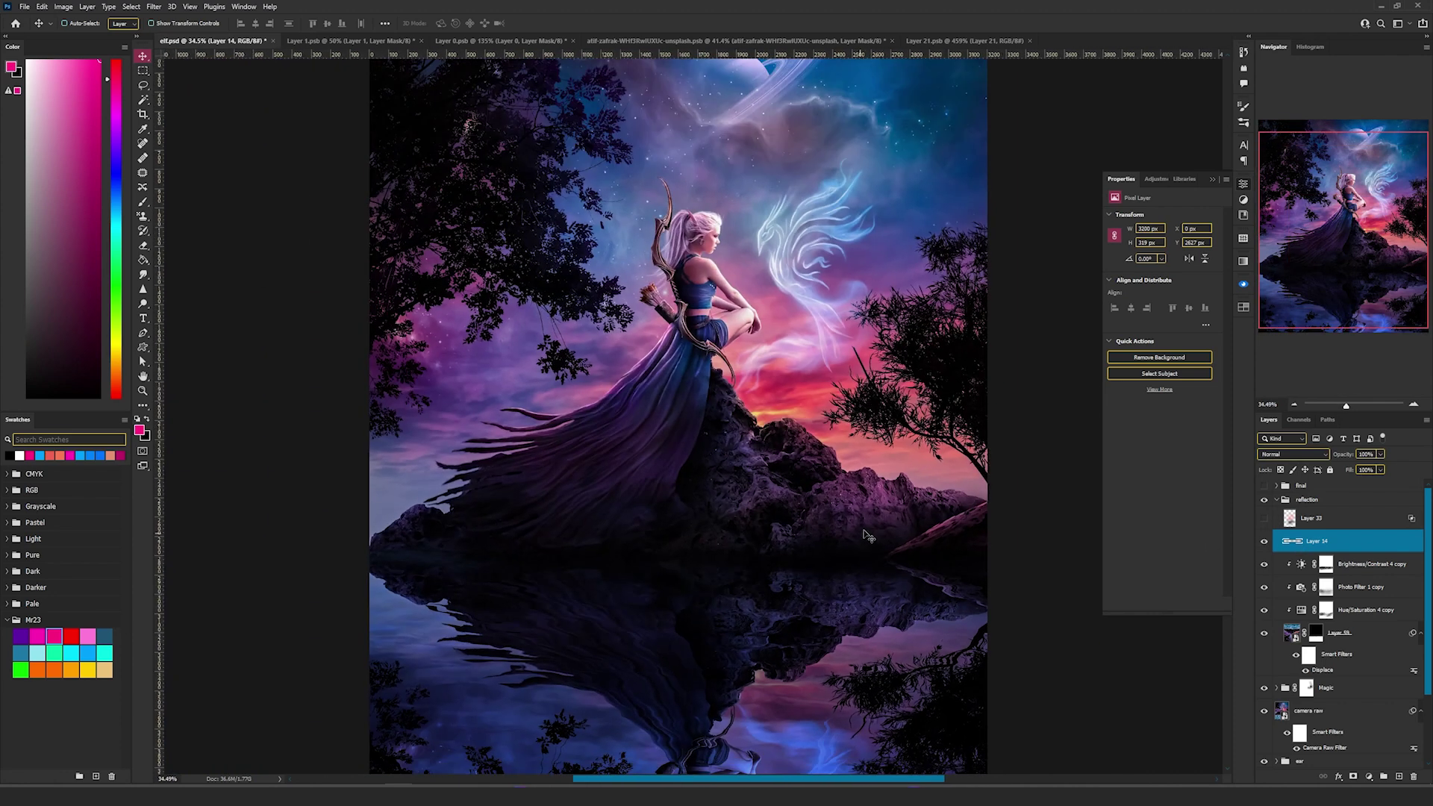
click(1264, 518)
click(1337, 519)
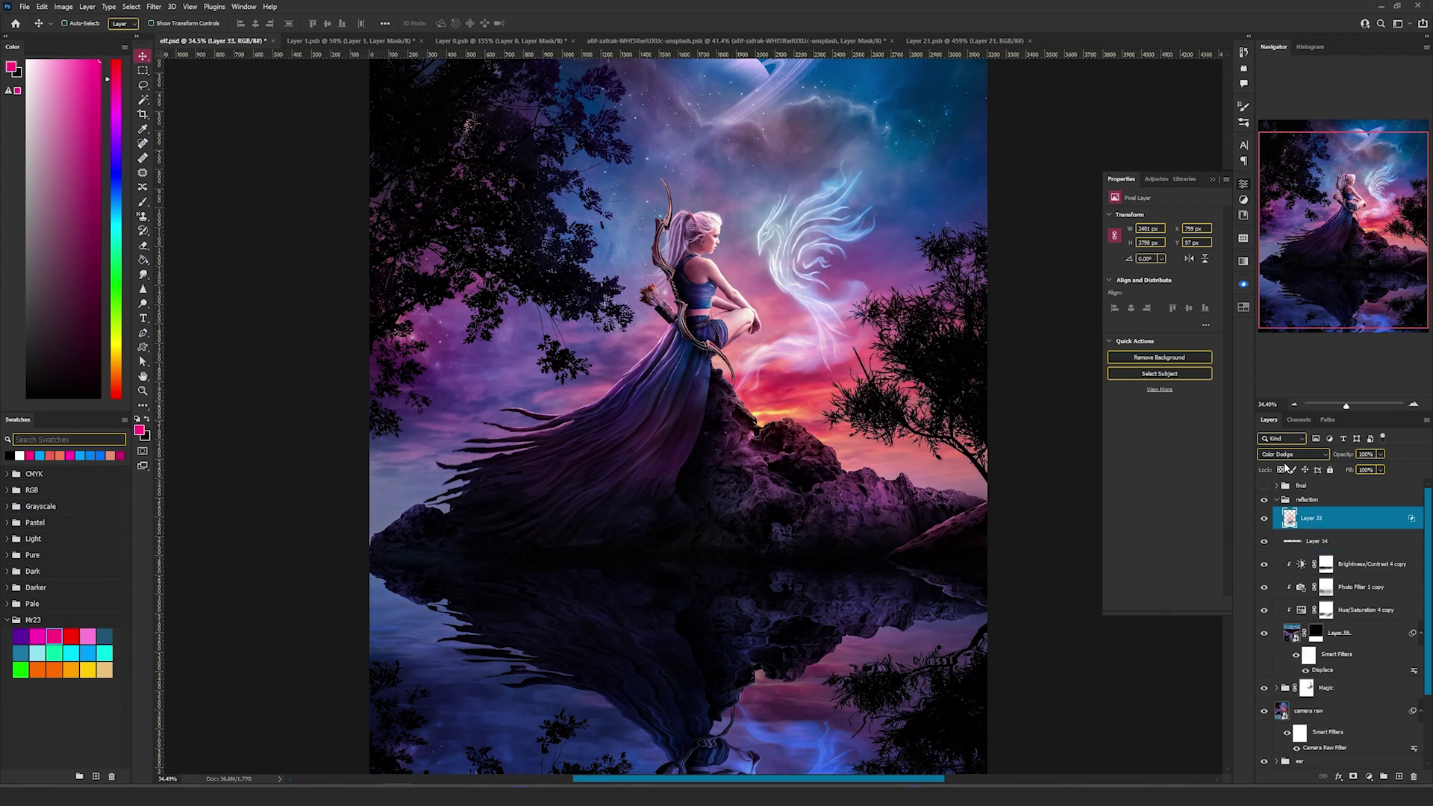
scroll(746, 470, up, 4)
scroll(743, 471, down, 2)
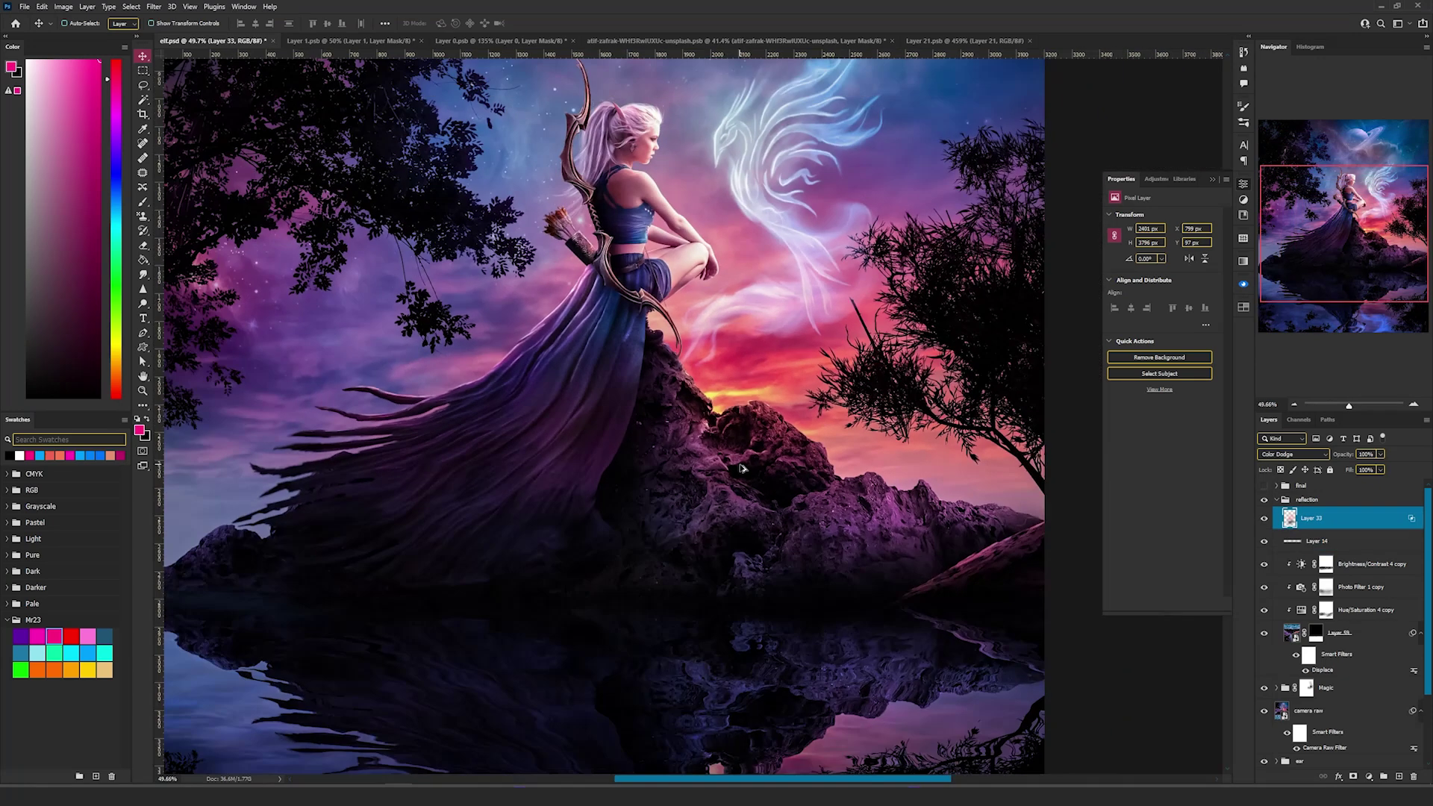